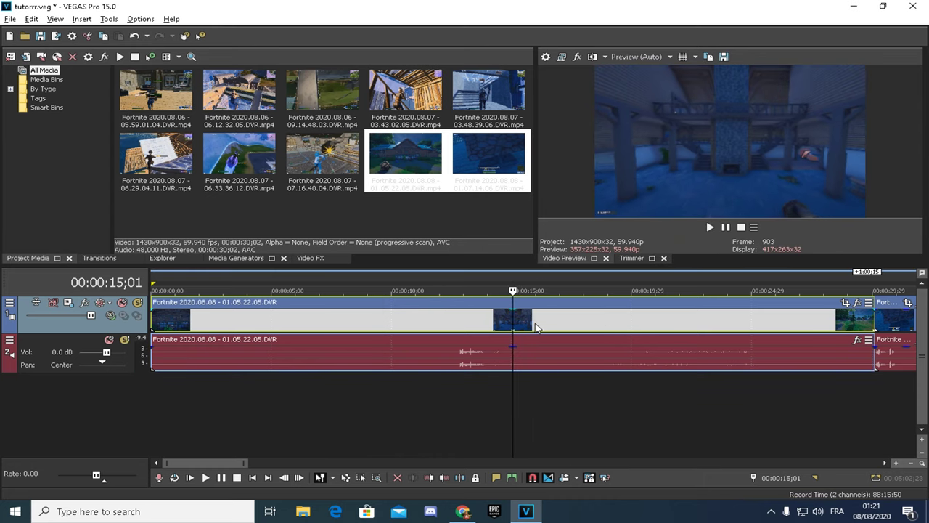
Split the 01.05.22.05 clip at about 00:00:15;16 and delete the part of its video before the cut.
{"action": "scroll", "coordinate": [541, 330], "scroll_direction": "down", "scroll_amount": 2}
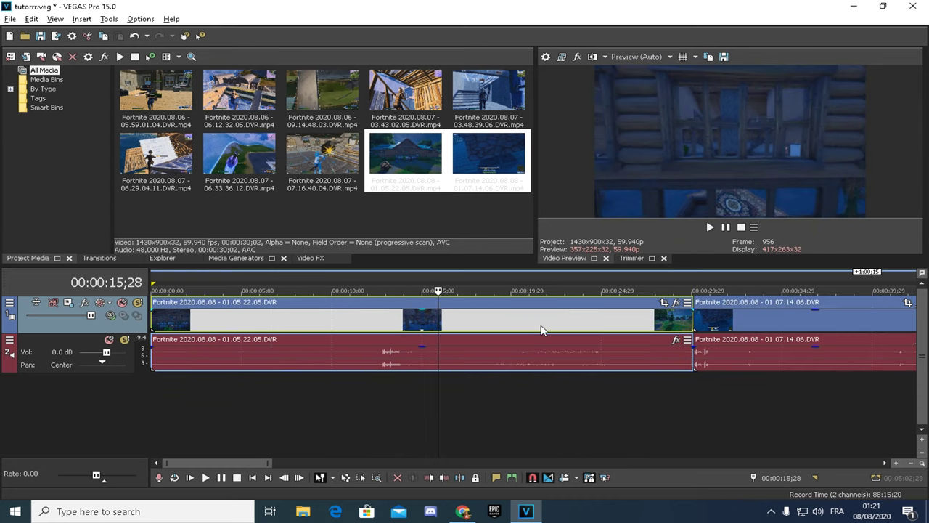
{"action": "key", "text": "Return"}
{"action": "right_click", "coordinate": [561, 332]}
{"action": "left_click", "coordinate": [581, 303]}
{"action": "left_click", "coordinate": [420, 329]}
{"action": "key", "text": "Delete"}
Delete the original game audio of both clips from the audio track.
{"action": "left_click", "coordinate": [472, 359]}
{"action": "key", "text": "Delete"}
{"action": "left_click", "coordinate": [763, 359]}
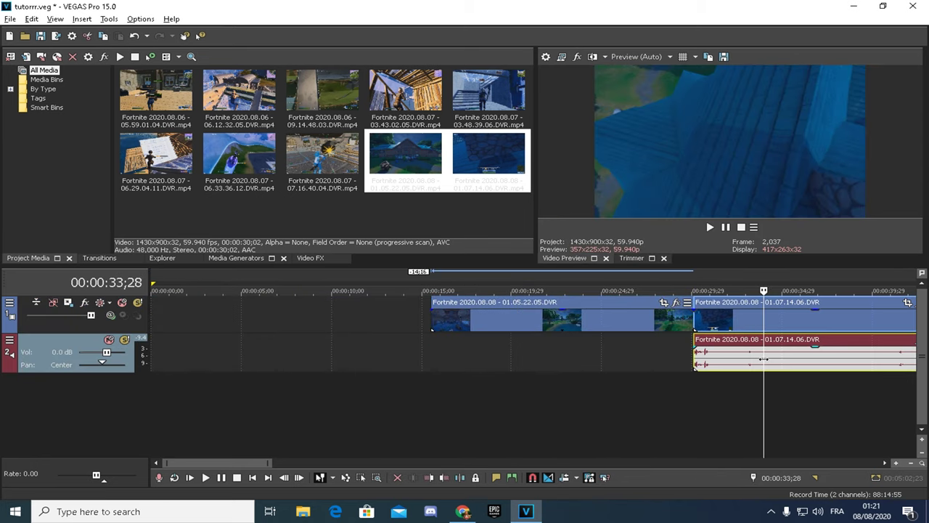
{"action": "key", "text": "Delete"}
Add the song lil-mosey-back-at-it-ft-lil-baby-audio on a new audio track and move the first clip to the timeline's start.
{"action": "left_click", "coordinate": [517, 322]}
{"action": "left_click", "coordinate": [441, 323]}
{"action": "left_click", "coordinate": [427, 322]}
{"action": "left_click", "coordinate": [463, 511]}
{"action": "left_click_drag", "start_coordinate": [82, 484], "coordinate": [158, 395]}
{"action": "left_click_drag", "start_coordinate": [466, 325], "coordinate": [186, 325]}
{"action": "left_click", "coordinate": [153, 322]}
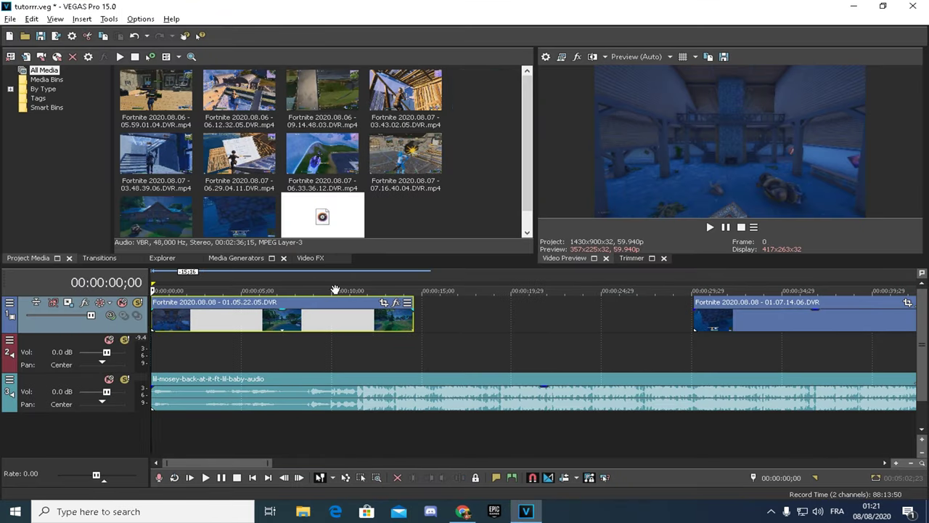
Play the opening seconds of the first clip together with the song.
{"action": "scroll", "coordinate": [336, 291], "scroll_direction": "up", "scroll_amount": 4}
{"action": "left_click", "coordinate": [710, 228]}
{"action": "left_click", "coordinate": [726, 228]}
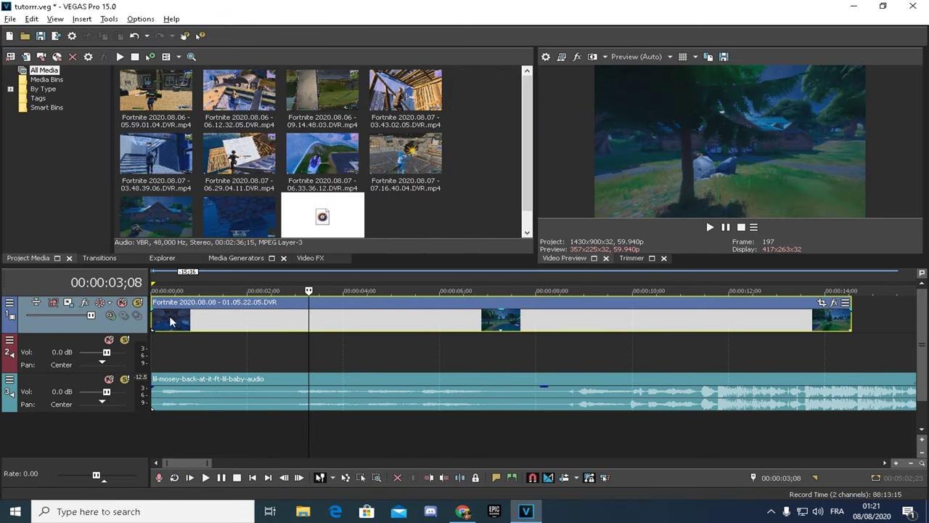
Insert a Velocity envelope on the first clip.
{"action": "left_click", "coordinate": [164, 321]}
{"action": "scroll", "coordinate": [371, 334], "scroll_direction": "up", "scroll_amount": 3}
{"action": "scroll", "coordinate": [371, 334], "scroll_direction": "up", "scroll_amount": 2}
{"action": "right_click", "coordinate": [248, 322]}
{"action": "mouse_move", "coordinate": [312, 378]}
{"action": "left_click", "coordinate": [433, 377]}
{"action": "right_click", "coordinate": [433, 378]}
{"action": "left_click", "coordinate": [244, 320]}
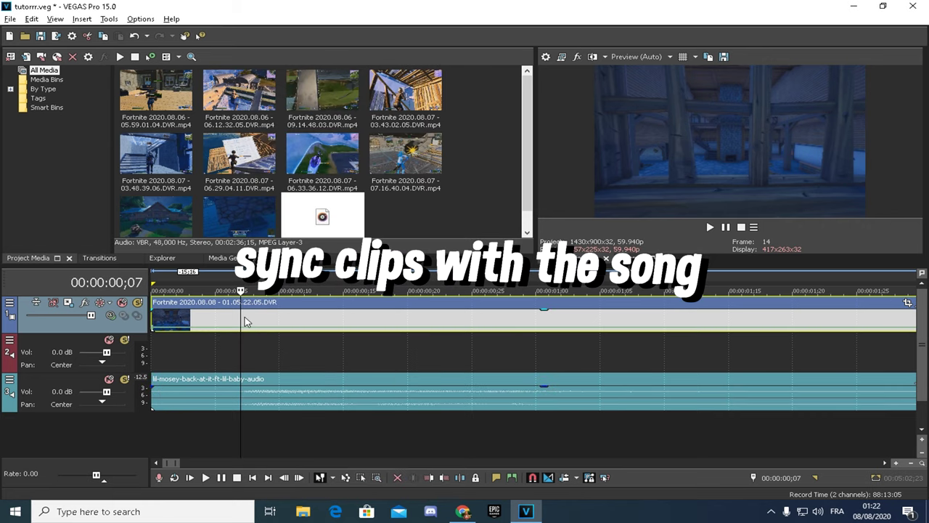
Add a velocity point at about 00:00:00;07 and raise the velocity at the very start of the first clip.
{"action": "scroll", "coordinate": [278, 334], "scroll_direction": "up", "scroll_amount": 3}
{"action": "right_click", "coordinate": [530, 327]}
{"action": "left_click", "coordinate": [555, 332]}
{"action": "scroll", "coordinate": [494, 326], "scroll_direction": "down", "scroll_amount": 3}
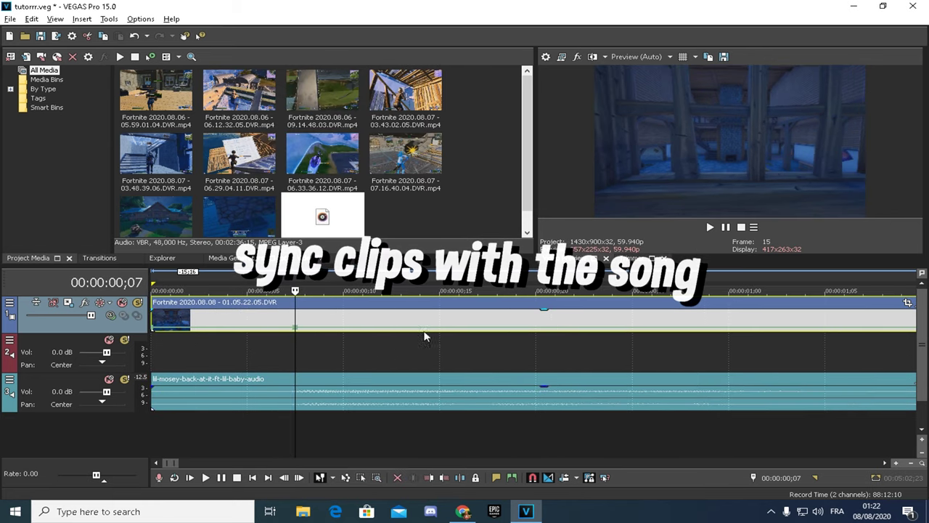
{"action": "left_click_drag", "start_coordinate": [153, 329], "coordinate": [153, 321]}
{"action": "left_click", "coordinate": [154, 318]}
Move the second velocity point to 00:00:00;09 at normal velocity and place a marker at that time.
{"action": "left_click", "coordinate": [711, 228]}
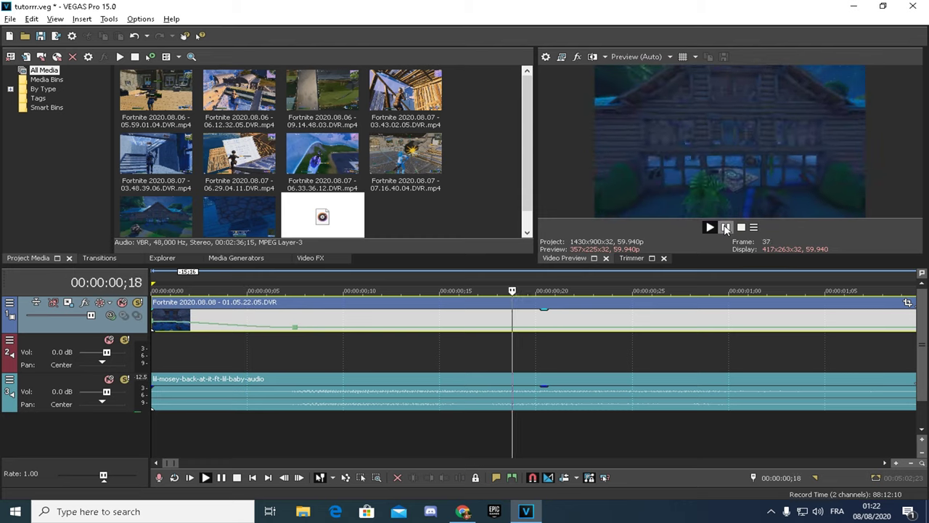
{"action": "left_click", "coordinate": [726, 227]}
{"action": "left_click_drag", "start_coordinate": [303, 331], "coordinate": [327, 330]}
{"action": "right_click", "coordinate": [326, 329]}
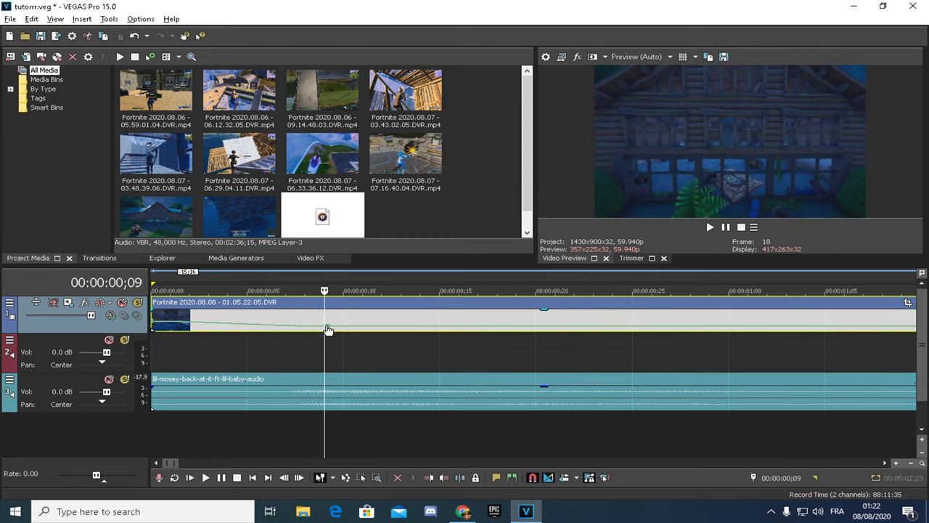
{"action": "left_click", "coordinate": [363, 91]}
{"action": "left_click", "coordinate": [331, 318]}
{"action": "left_click", "coordinate": [329, 318]}
{"action": "key", "text": "m"}
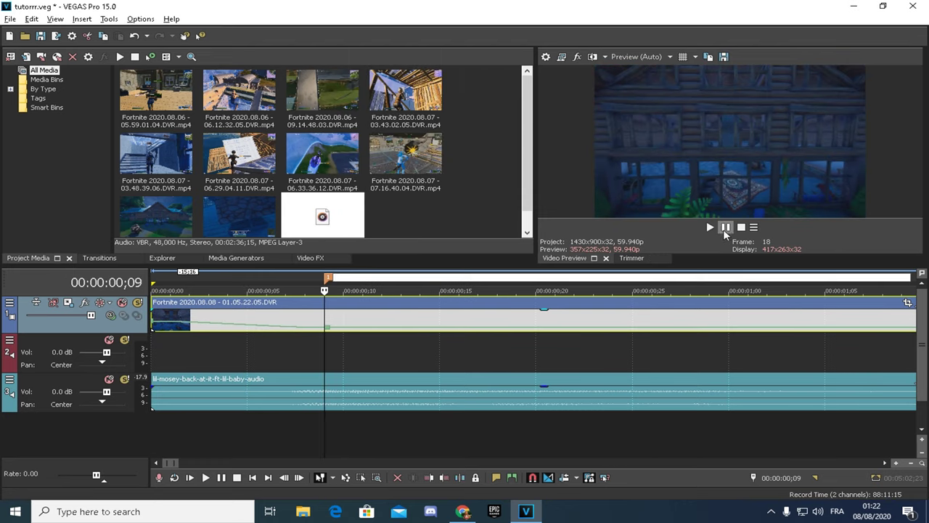
Play the opening speed ramp from the start and listen for the next beat of the song.
{"action": "left_click", "coordinate": [711, 227]}
{"action": "left_click", "coordinate": [726, 227]}
{"action": "left_click", "coordinate": [152, 307]}
{"action": "left_click", "coordinate": [710, 227]}
{"action": "scroll", "coordinate": [708, 337], "scroll_direction": "down", "scroll_amount": 2}
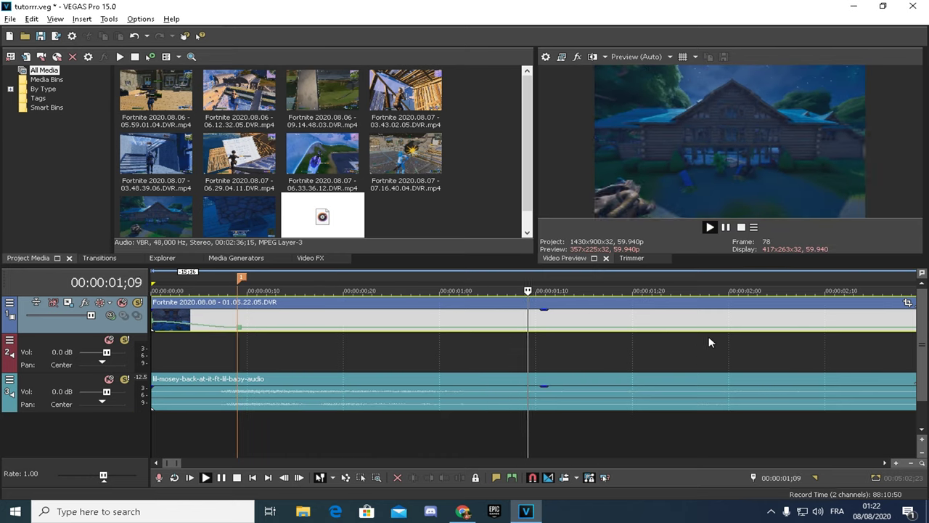
{"action": "left_click", "coordinate": [726, 227]}
Add two velocity points close together at about 00:00:03;02 and set the second to 200% forward velocity.
{"action": "scroll", "coordinate": [677, 278], "scroll_direction": "up", "scroll_amount": 1}
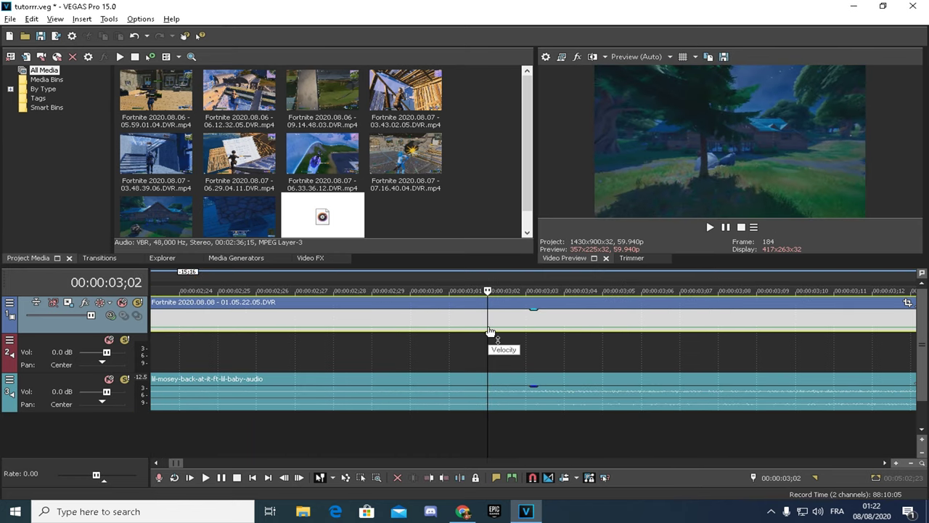
{"action": "left_click", "coordinate": [577, 328]}
{"action": "right_click", "coordinate": [581, 330]}
{"action": "left_click", "coordinate": [586, 332]}
{"action": "right_click", "coordinate": [579, 330]}
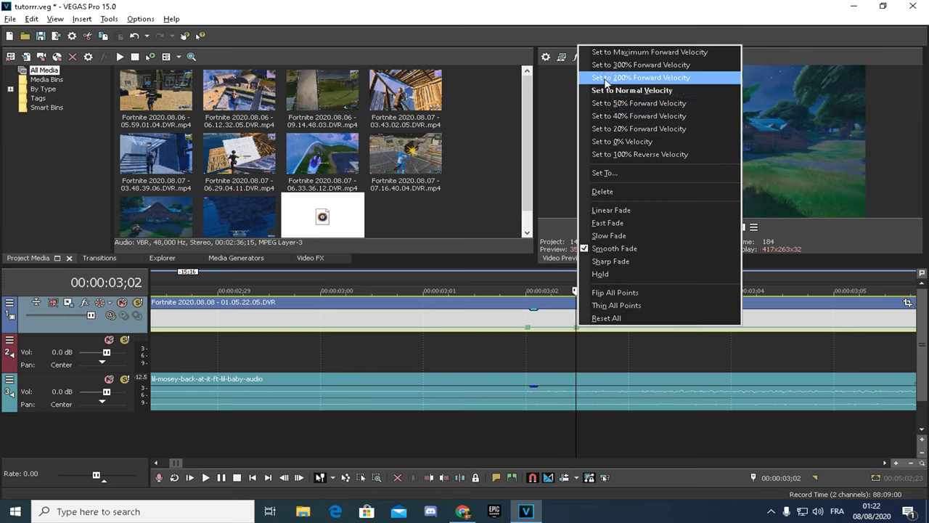
{"action": "left_click", "coordinate": [605, 79]}
Add a normal-velocity point at 00:00:03;12 and set the peak point before it to 300% forward velocity.
{"action": "scroll", "coordinate": [617, 320], "scroll_direction": "down", "scroll_amount": 1}
{"action": "left_click", "coordinate": [711, 227]}
{"action": "left_click", "coordinate": [726, 227]}
{"action": "scroll", "coordinate": [578, 329], "scroll_direction": "down", "scroll_amount": 1}
{"action": "scroll", "coordinate": [578, 329], "scroll_direction": "down", "scroll_amount": 2}
{"action": "left_click", "coordinate": [540, 330]}
{"action": "left_click", "coordinate": [555, 330]}
{"action": "left_click", "coordinate": [534, 330]}
{"action": "left_click", "coordinate": [521, 331]}
{"action": "left_click", "coordinate": [512, 330]}
{"action": "double_click", "coordinate": [513, 325]}
{"action": "right_click", "coordinate": [513, 325]}
{"action": "left_click", "coordinate": [541, 89]}
{"action": "right_click", "coordinate": [421, 325]}
{"action": "left_click", "coordinate": [500, 63]}
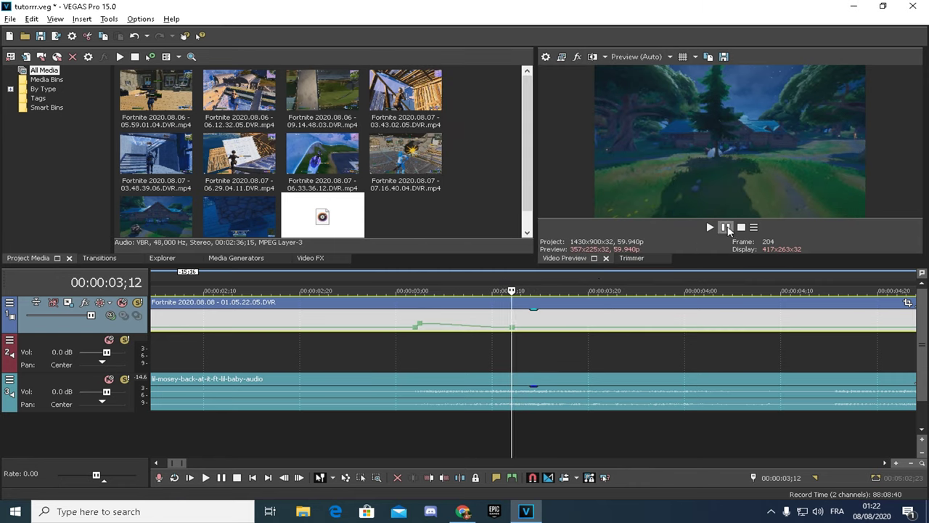
Add a velocity point at the beat at 00:00:04;15 and a second, raised point just after it.
{"action": "left_click", "coordinate": [710, 227]}
{"action": "left_click", "coordinate": [726, 227]}
{"action": "right_click", "coordinate": [833, 327]}
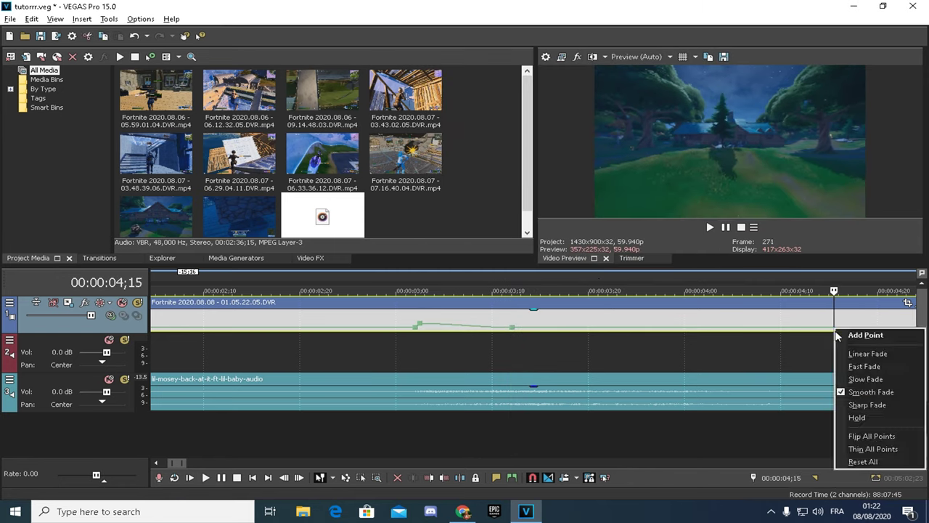
{"action": "left_click", "coordinate": [857, 335]}
{"action": "scroll", "coordinate": [835, 334], "scroll_direction": "up", "scroll_amount": 3}
{"action": "left_click", "coordinate": [514, 331]}
{"action": "left_click_drag", "start_coordinate": [523, 331], "coordinate": [599, 314]}
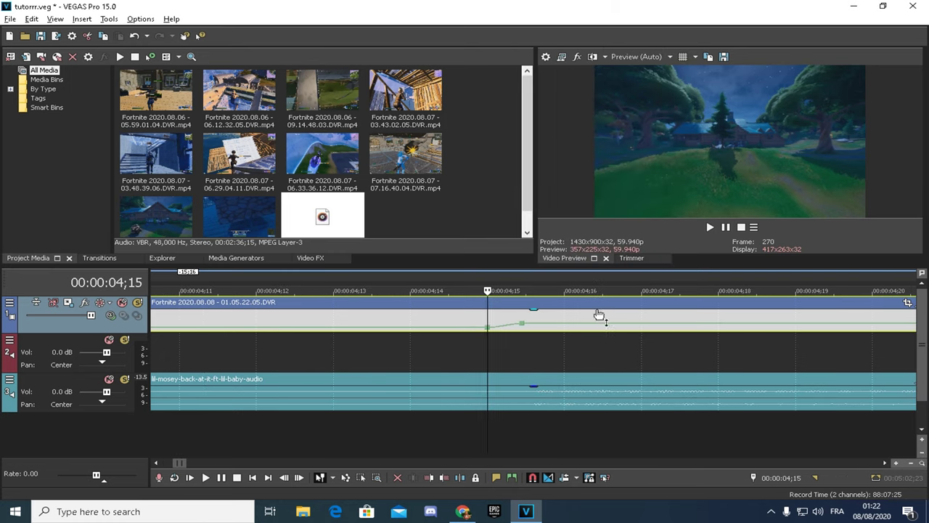
Add a velocity point at 00:00:04;27 and set it to 50% forward velocity.
{"action": "scroll", "coordinate": [654, 326], "scroll_direction": "down", "scroll_amount": 5}
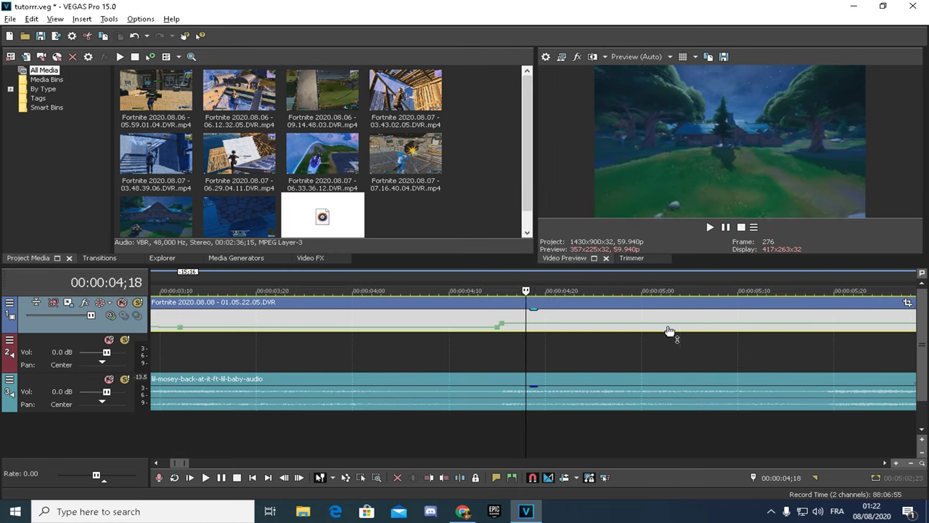
{"action": "right_click", "coordinate": [616, 327]}
{"action": "left_click", "coordinate": [622, 332]}
{"action": "right_click", "coordinate": [614, 326]}
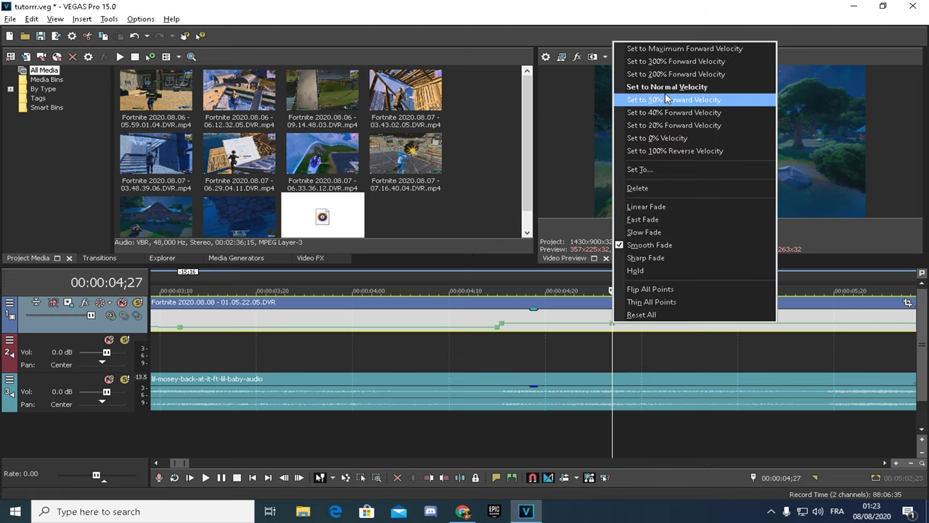
{"action": "left_click", "coordinate": [669, 99]}
Play the timeline from the start to check the three speed ramps against the song.
{"action": "scroll", "coordinate": [549, 373], "scroll_direction": "down", "scroll_amount": 9}
{"action": "left_click", "coordinate": [155, 355]}
{"action": "scroll", "coordinate": [204, 350], "scroll_direction": "up", "scroll_amount": 5}
{"action": "left_click", "coordinate": [726, 227]}
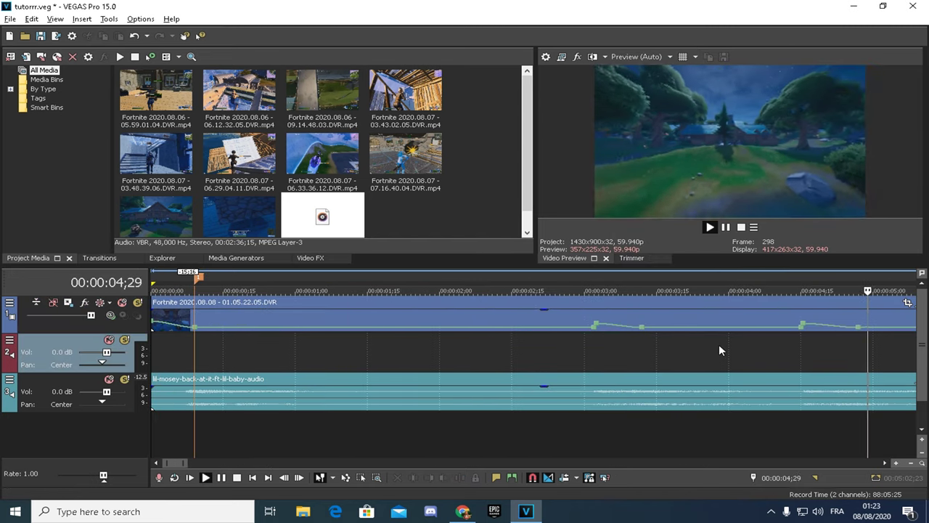
{"action": "left_click", "coordinate": [726, 227]}
Set the velocity peak near 00:00:03;02 to 400.
{"action": "scroll", "coordinate": [290, 384], "scroll_direction": "down", "scroll_amount": 3}
{"action": "left_click", "coordinate": [298, 325]}
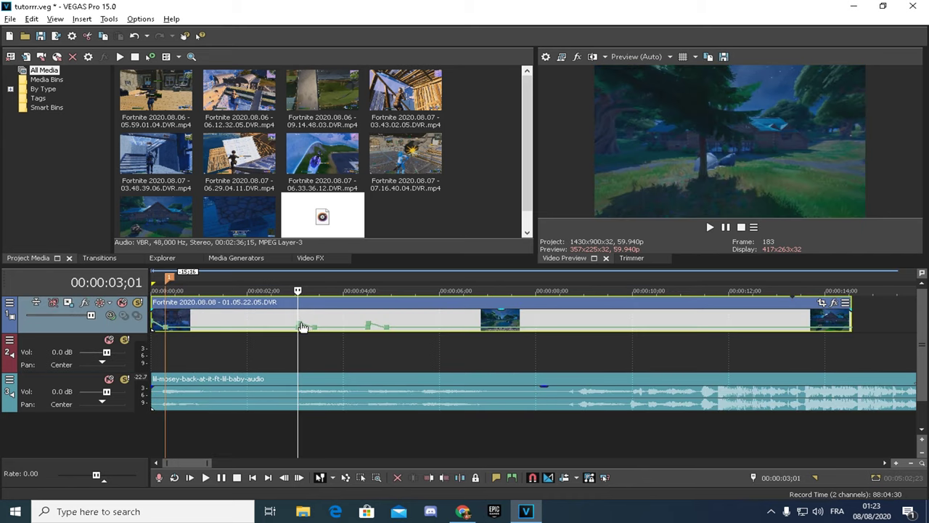
{"action": "scroll", "coordinate": [309, 327], "scroll_direction": "up", "scroll_amount": 3}
{"action": "left_click", "coordinate": [531, 326]}
{"action": "scroll", "coordinate": [527, 326], "scroll_direction": "up", "scroll_amount": 6}
{"action": "right_click", "coordinate": [527, 327]}
{"action": "left_click", "coordinate": [554, 169]}
{"action": "type", "text": "400"}
{"action": "key", "text": "Return"}
Set the velocity peak near 00:00:04;15 to 400.
{"action": "left_click", "coordinate": [667, 325]}
{"action": "scroll", "coordinate": [675, 329], "scroll_direction": "down", "scroll_amount": 5}
{"action": "right_click", "coordinate": [718, 324]}
{"action": "left_click", "coordinate": [748, 169]}
{"action": "type", "text": "400"}
{"action": "key", "text": "Return"}
Play the timeline from the start to check the faster velocity peaks.
{"action": "scroll", "coordinate": [453, 315], "scroll_direction": "down", "scroll_amount": 6}
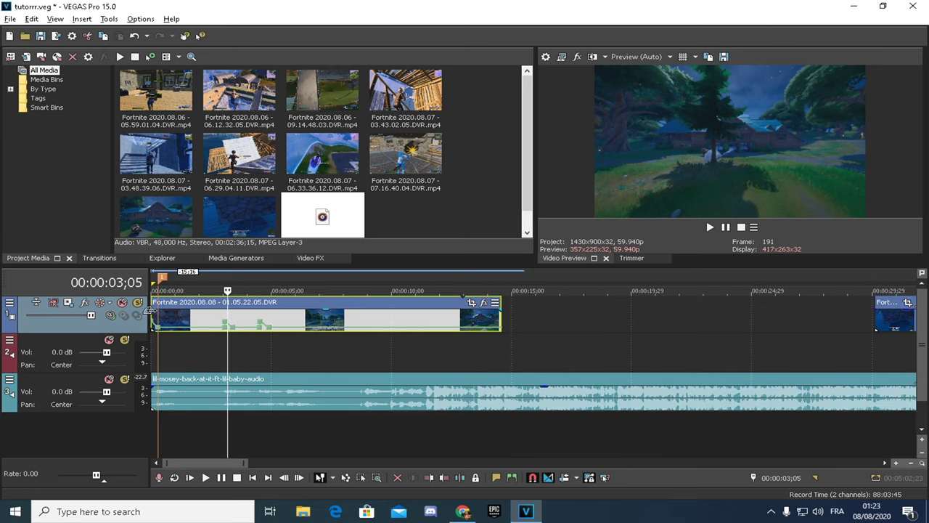
{"action": "left_click", "coordinate": [154, 292]}
{"action": "left_click", "coordinate": [724, 226]}
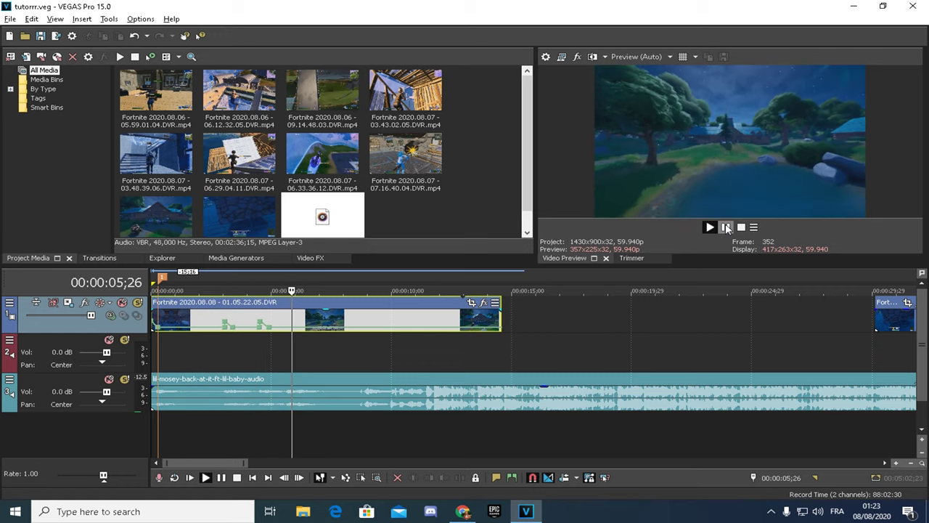
{"action": "left_click", "coordinate": [726, 227]}
Replay the section leading up to about 00:00:06 to find the cut point for the first clip.
{"action": "scroll", "coordinate": [543, 355], "scroll_direction": "up", "scroll_amount": 5}
{"action": "left_click", "coordinate": [465, 353]}
{"action": "left_click", "coordinate": [427, 353]}
{"action": "left_click", "coordinate": [711, 228]}
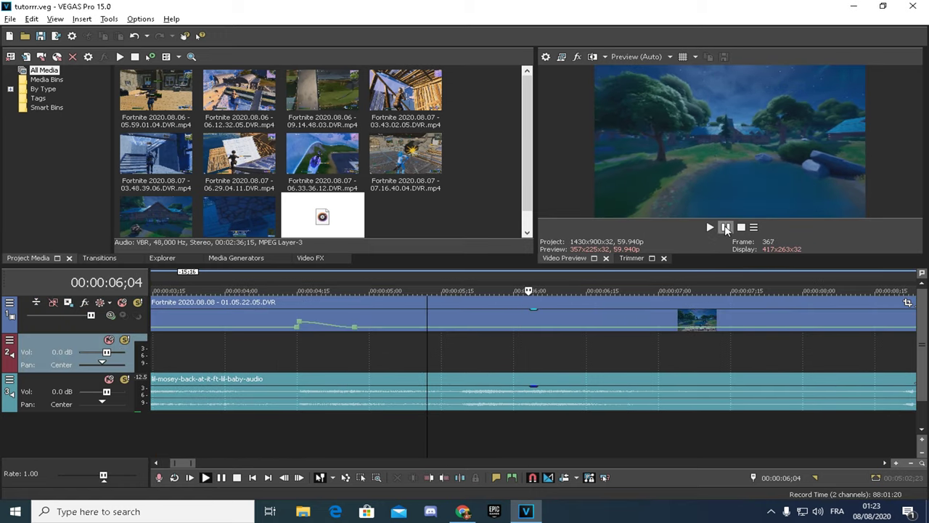
{"action": "left_click", "coordinate": [726, 227]}
{"action": "left_click", "coordinate": [295, 353]}
{"action": "left_click", "coordinate": [711, 228]}
{"action": "left_click", "coordinate": [726, 228]}
Split the first clip at 00:00:06;00 and delete everything after the cut.
{"action": "scroll", "coordinate": [522, 341], "scroll_direction": "up", "scroll_amount": 4}
{"action": "left_click", "coordinate": [506, 350]}
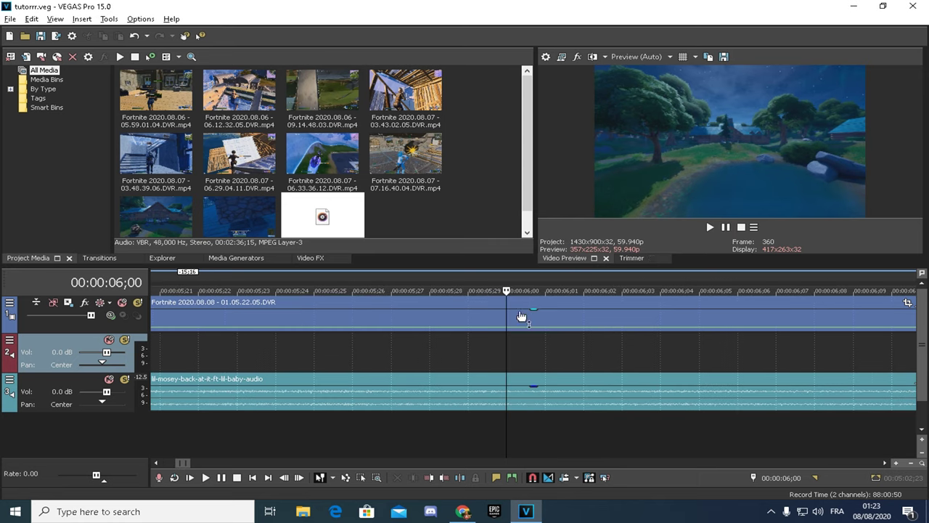
{"action": "right_click", "coordinate": [521, 311]}
{"action": "left_click", "coordinate": [535, 304]}
{"action": "scroll", "coordinate": [552, 318], "scroll_direction": "down", "scroll_amount": 4}
{"action": "left_click", "coordinate": [568, 320]}
{"action": "key", "text": "Delete"}
Add a velocity point at 00:00:05;21 on the first clip and move the 01.07.14.06 clip against its end.
{"action": "left_click", "coordinate": [444, 323]}
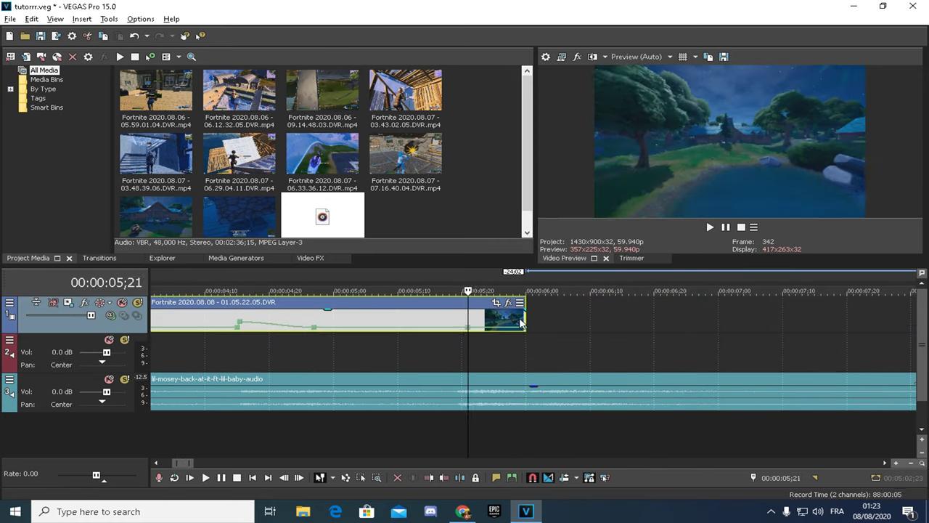
{"action": "scroll", "coordinate": [520, 323], "scroll_direction": "down", "scroll_amount": 5}
{"action": "left_click_drag", "start_coordinate": [634, 322], "coordinate": [352, 322]}
Split the 01.07.14.06 clip at about 00:00:16;11 and delete the part before the cut.
{"action": "left_click", "coordinate": [338, 322]}
{"action": "left_click", "coordinate": [374, 324]}
{"action": "left_click", "coordinate": [306, 323]}
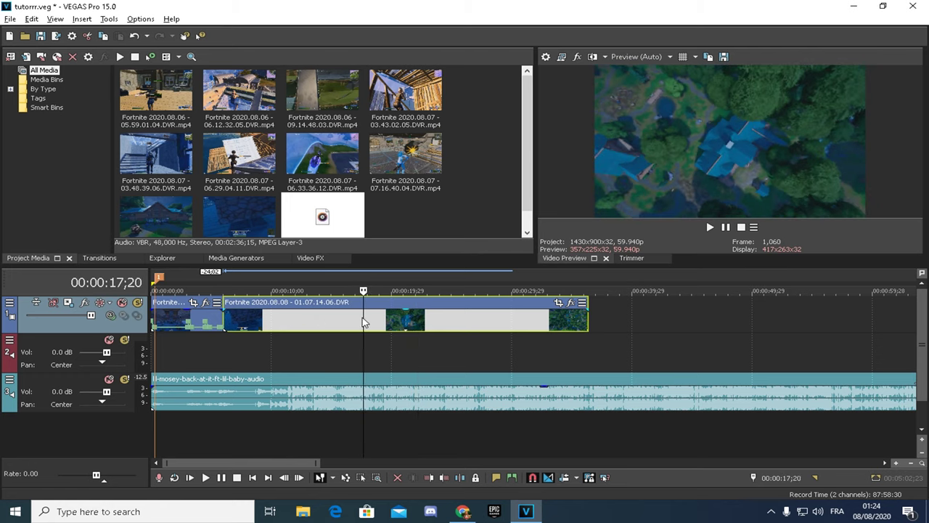
{"action": "key", "text": "Left"}
{"action": "key", "text": "Left"}
{"action": "key", "text": "Left"}
{"action": "key", "text": "Left"}
{"action": "key", "text": "Left"}
{"action": "key", "text": "Left"}
{"action": "key", "text": "Left"}
{"action": "key", "text": "Left"}
{"action": "key", "text": "Left"}
{"action": "key", "text": "Left"}
{"action": "key", "text": "Left"}
{"action": "key", "text": "Left"}
{"action": "key", "text": "Left"}
{"action": "key", "text": "Left"}
{"action": "key", "text": "Left"}
{"action": "key", "text": "Left"}
{"action": "key", "text": "Left"}
{"action": "key", "text": "Left"}
{"action": "key", "text": "Left"}
{"action": "key", "text": "Left"}
{"action": "key", "text": "Right"}
{"action": "key", "text": "Right"}
{"action": "key", "text": "Right"}
{"action": "right_click", "coordinate": [408, 320]}
{"action": "left_click", "coordinate": [429, 303]}
{"action": "left_click", "coordinate": [302, 320]}
{"action": "key", "text": "Delete"}
Move the trimmed 01.07.14.06 clip against the first clip's end and play the timeline from the start.
{"action": "left_click_drag", "start_coordinate": [373, 324], "coordinate": [255, 331]}
{"action": "left_click", "coordinate": [226, 327]}
{"action": "scroll", "coordinate": [333, 318], "scroll_direction": "up", "scroll_amount": 5}
{"action": "scroll", "coordinate": [437, 321], "scroll_direction": "down", "scroll_amount": 5}
{"action": "left_click", "coordinate": [154, 321]}
{"action": "key", "text": "space"}
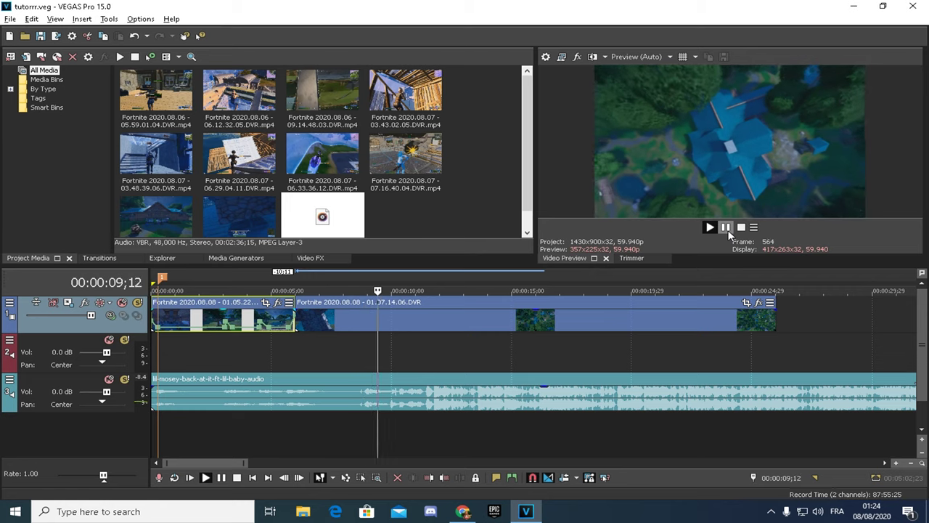
Split the 01.07.14.06 clip a few frames after 00:00:09;02 and delete the part before the cut.
{"action": "left_click", "coordinate": [727, 230]}
{"action": "left_click", "coordinate": [369, 324]}
{"action": "scroll", "coordinate": [439, 316], "scroll_direction": "up", "scroll_amount": 5}
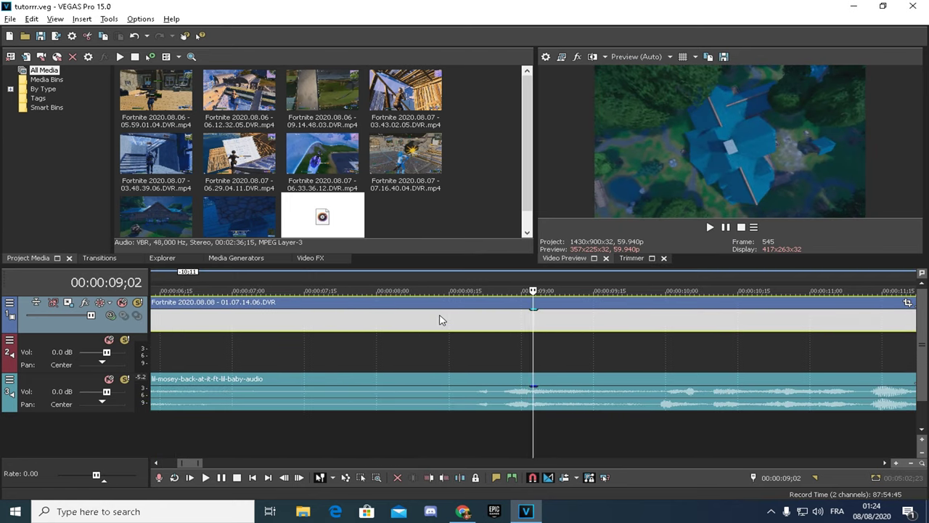
{"action": "key", "text": "Right"}
{"action": "key", "text": "Right"}
{"action": "key", "text": "Right"}
{"action": "key", "text": "Right"}
{"action": "key", "text": "Right"}
{"action": "key", "text": "Right"}
{"action": "key", "text": "Right"}
{"action": "key", "text": "Right"}
{"action": "key", "text": "Right"}
{"action": "key", "text": "Right"}
{"action": "key", "text": "Right"}
{"action": "key", "text": "Right"}
{"action": "key", "text": "Right"}
{"action": "key", "text": "Right"}
{"action": "key", "text": "Right"}
{"action": "key", "text": "Right"}
{"action": "scroll", "coordinate": [438, 320], "scroll_direction": "down", "scroll_amount": 3}
{"action": "right_click", "coordinate": [578, 328]}
{"action": "left_click", "coordinate": [602, 302]}
{"action": "left_click", "coordinate": [492, 323]}
{"action": "key", "text": "Delete"}
Move the trimmed 01.07.14.06 clip against the first clip's end and insert a velocity envelope on it.
{"action": "left_click_drag", "start_coordinate": [565, 326], "coordinate": [231, 308]}
{"action": "right_click", "coordinate": [244, 320]}
{"action": "mouse_move", "coordinate": [305, 378]}
{"action": "left_click", "coordinate": [446, 378]}
{"action": "scroll", "coordinate": [567, 324], "scroll_direction": "up", "scroll_amount": 6}
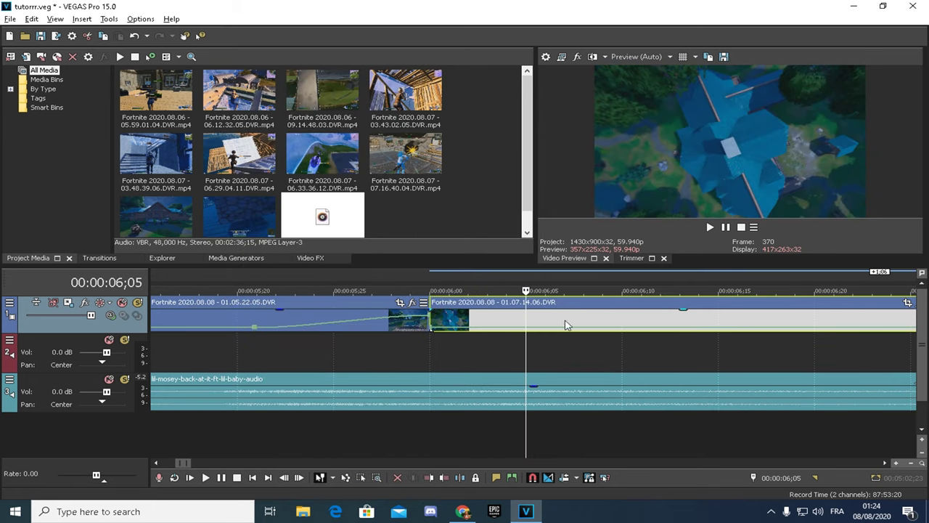
Play back the stretch around the join of the two clips to check the transition against the song.
{"action": "scroll", "coordinate": [566, 323], "scroll_direction": "down", "scroll_amount": 5}
{"action": "left_click", "coordinate": [639, 322]}
{"action": "left_click", "coordinate": [745, 323]}
{"action": "left_click", "coordinate": [726, 228]}
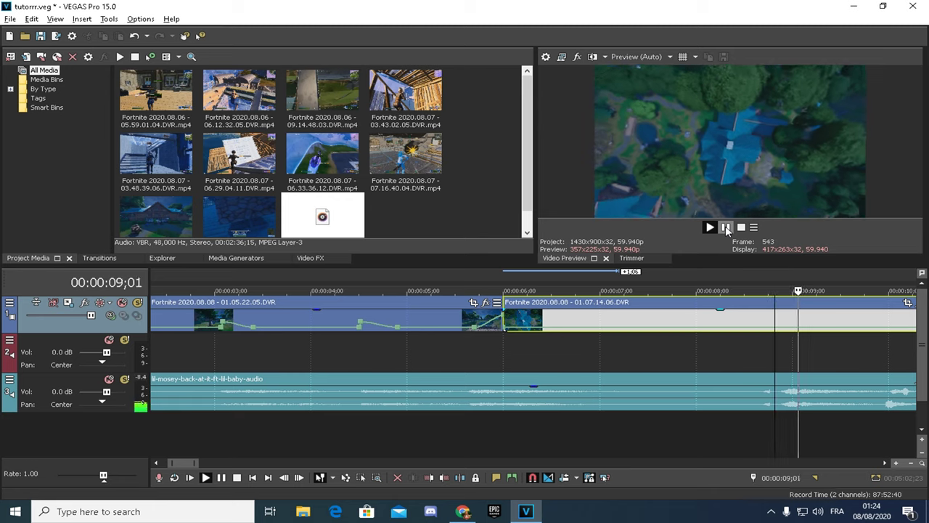
{"action": "left_click", "coordinate": [726, 228]}
{"action": "scroll", "coordinate": [443, 349], "scroll_direction": "down", "scroll_amount": 4}
{"action": "left_click", "coordinate": [311, 353]}
{"action": "left_click", "coordinate": [727, 227]}
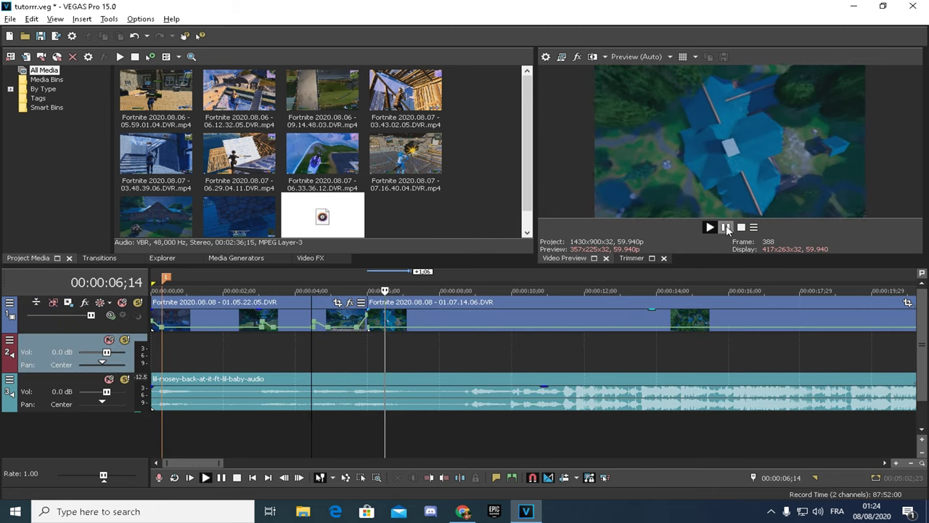
{"action": "left_click", "coordinate": [727, 227]}
Add a velocity point at about 00:00:06;09 on the 01.07.14.06 clip and raise the velocity at its start.
{"action": "left_click", "coordinate": [387, 330]}
{"action": "scroll", "coordinate": [534, 321], "scroll_direction": "up", "scroll_amount": 5}
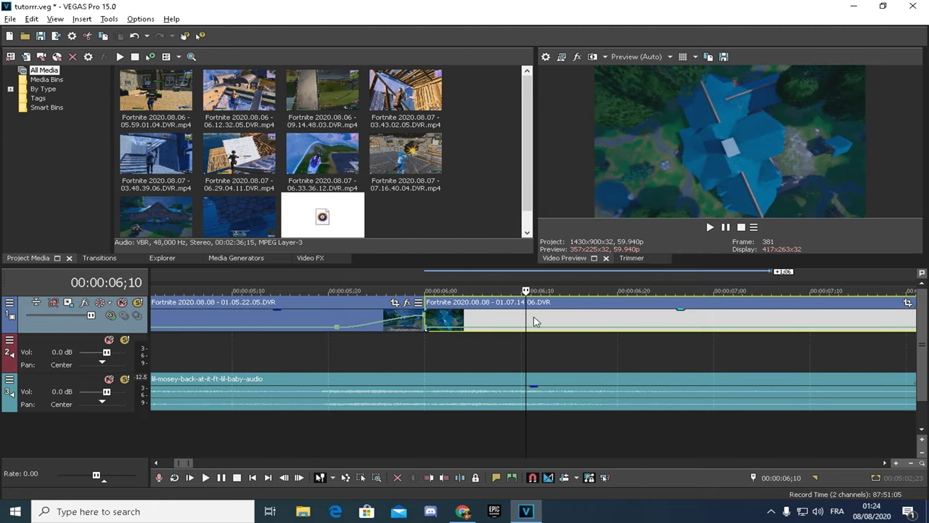
{"action": "double_click", "coordinate": [512, 327]}
{"action": "left_click_drag", "start_coordinate": [427, 328], "coordinate": [412, 312]}
Play the transition and move the second clip's new velocity point to about 00:00:06;13.
{"action": "left_click", "coordinate": [294, 320]}
{"action": "key", "text": "space"}
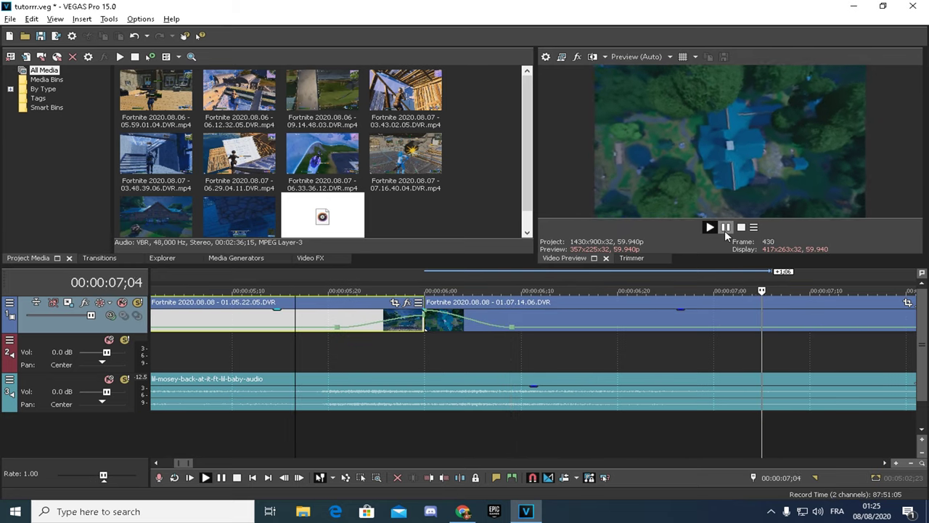
{"action": "left_click", "coordinate": [725, 230]}
{"action": "scroll", "coordinate": [652, 299], "scroll_direction": "down", "scroll_amount": 2}
{"action": "left_click_drag", "start_coordinate": [376, 331], "coordinate": [393, 331]}
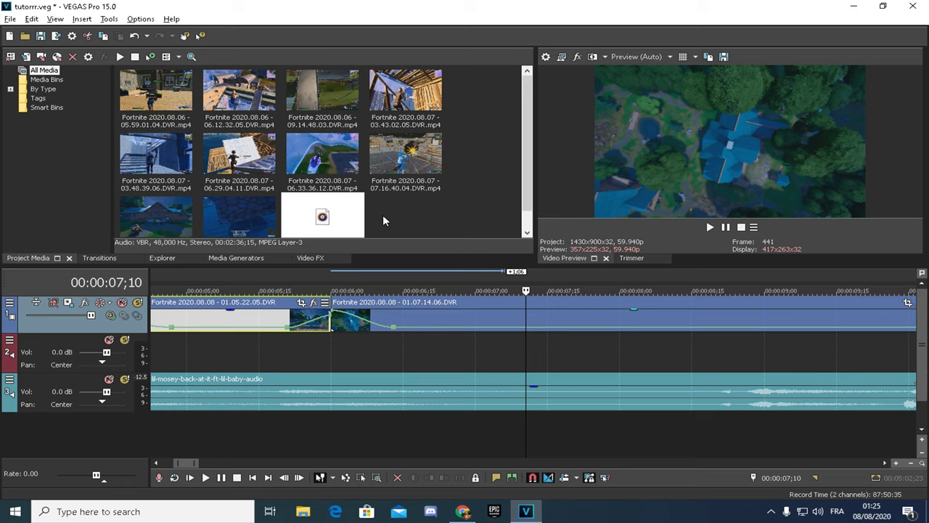
Replay the join between the two clips to check the adjusted speed ramp.
{"action": "key", "text": "space"}
{"action": "left_click", "coordinate": [727, 230]}
{"action": "mouse_move", "coordinate": [382, 318]}
{"action": "left_mouse_down"}
{"action": "mouse_move", "coordinate": [406, 318]}
{"action": "mouse_move", "coordinate": [382, 317]}
{"action": "left_mouse_up"}
{"action": "left_click", "coordinate": [311, 317]}
{"action": "key", "text": "space"}
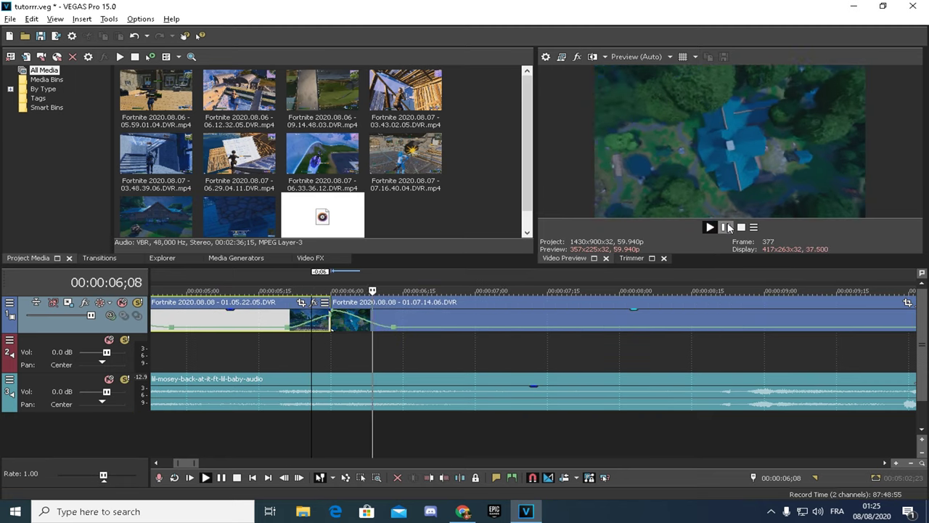
{"action": "left_click", "coordinate": [729, 228]}
Add velocity points at about 00:00:08;26 and at 00:00:08;22 on the 01.07.14.06 clip.
{"action": "right_click", "coordinate": [749, 328]}
{"action": "left_click", "coordinate": [756, 335]}
{"action": "key", "text": "Left"}
{"action": "key", "text": "Left"}
{"action": "key", "text": "Left"}
{"action": "key", "text": "Left"}
{"action": "scroll", "coordinate": [746, 331], "scroll_direction": "up", "scroll_amount": 4}
{"action": "key", "text": "Left"}
{"action": "key", "text": "Left"}
{"action": "key", "text": "Left"}
{"action": "key", "text": "Left"}
{"action": "right_click", "coordinate": [476, 328]}
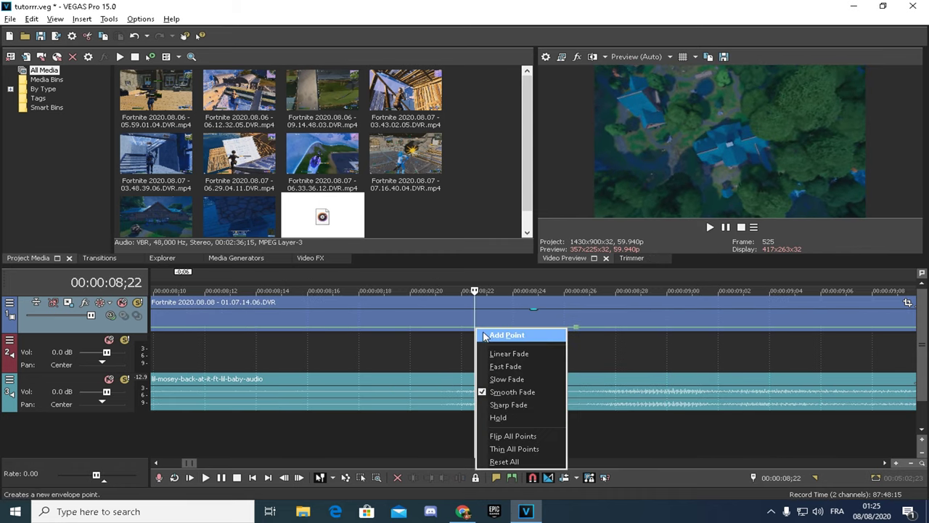
{"action": "left_click", "coordinate": [486, 336]}
Cut the 01.07.14.06 clip off at about 00:00:09;03 and raise the velocity near its new end.
{"action": "scroll", "coordinate": [537, 329], "scroll_direction": "down", "scroll_amount": 2}
{"action": "left_click", "coordinate": [594, 323]}
{"action": "key", "text": "s"}
{"action": "left_click", "coordinate": [612, 320]}
{"action": "key", "text": "Delete"}
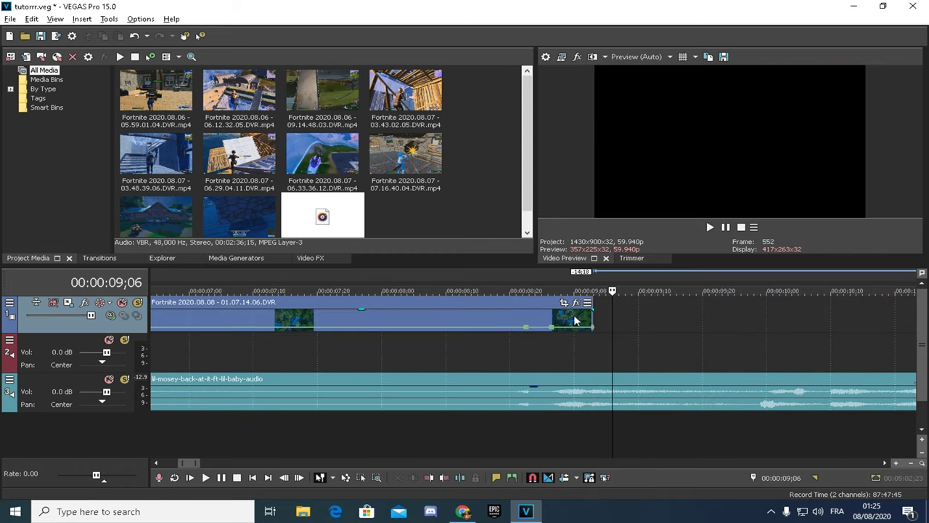
{"action": "scroll", "coordinate": [537, 327], "scroll_direction": "down", "scroll_amount": 5}
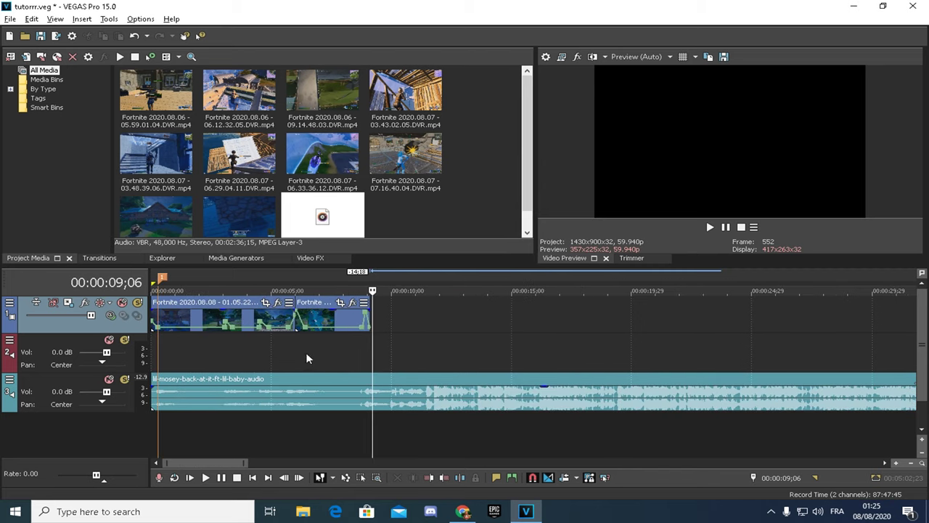
Play the timeline from the start and replay the stretch where the two clips meet.
{"action": "left_click", "coordinate": [154, 346]}
{"action": "key", "text": "ctrl+s"}
{"action": "key", "text": "space"}
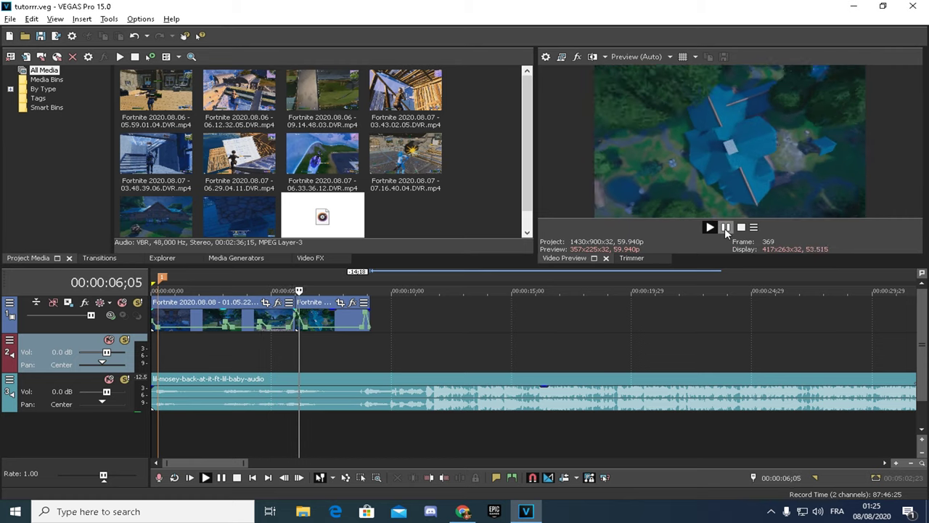
{"action": "left_click", "coordinate": [724, 228]}
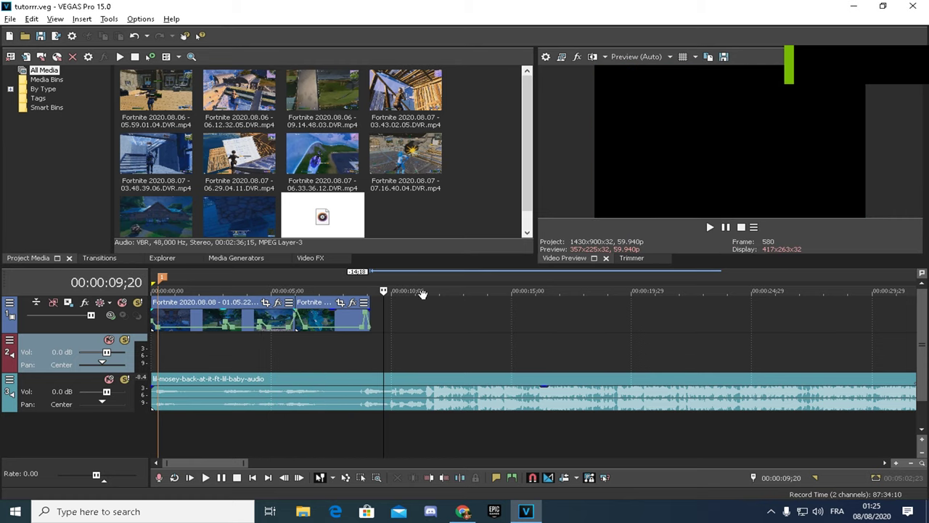
{"action": "left_click", "coordinate": [280, 317]}
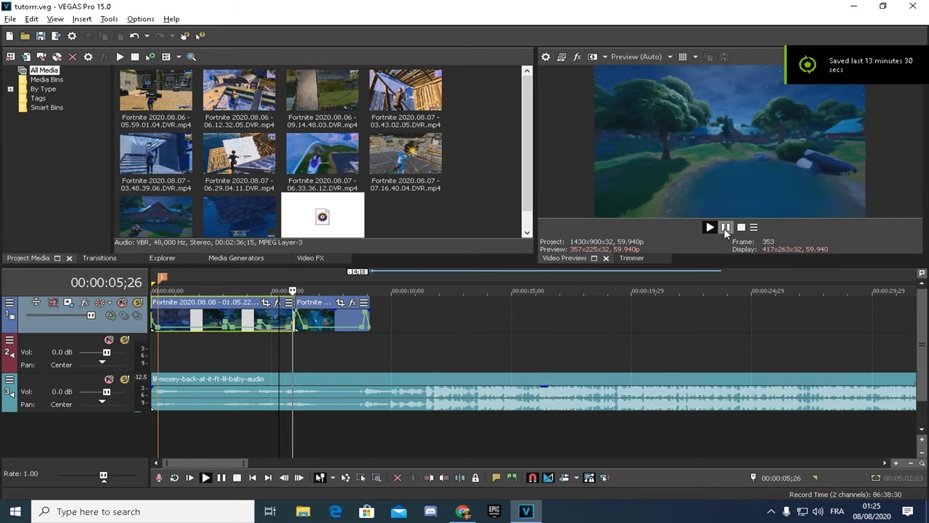
{"action": "left_click", "coordinate": [725, 227]}
Trim about 4 frames off the start of the 01.07.14.06 clip and replay the join.
{"action": "scroll", "coordinate": [365, 371], "scroll_direction": "up", "scroll_amount": 5}
{"action": "scroll", "coordinate": [456, 324], "scroll_direction": "up", "scroll_amount": 3}
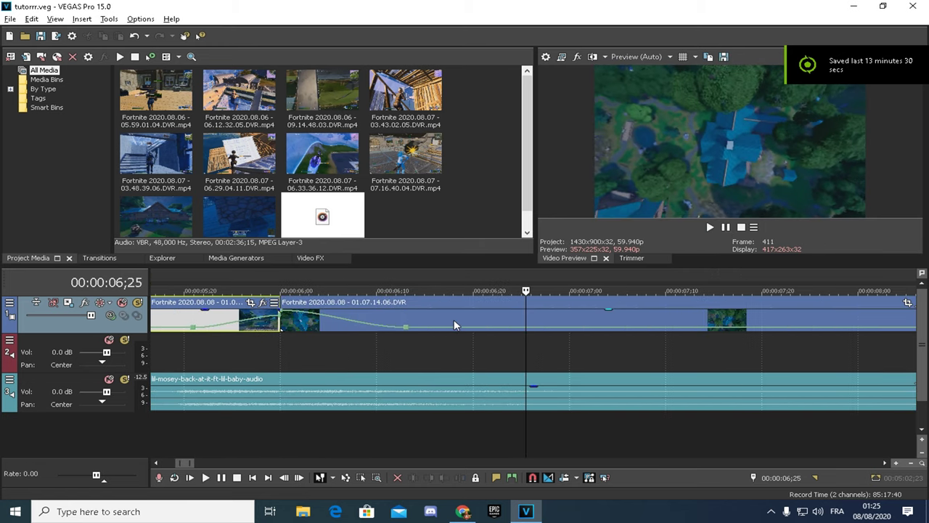
{"action": "left_click_drag", "start_coordinate": [284, 302], "coordinate": [324, 314]}
{"action": "left_click", "coordinate": [186, 316]}
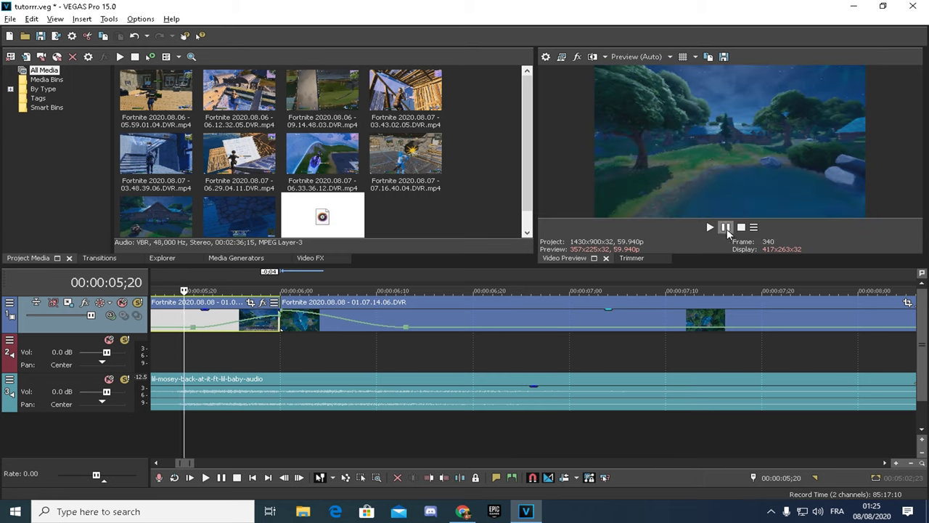
{"action": "left_click", "coordinate": [725, 227]}
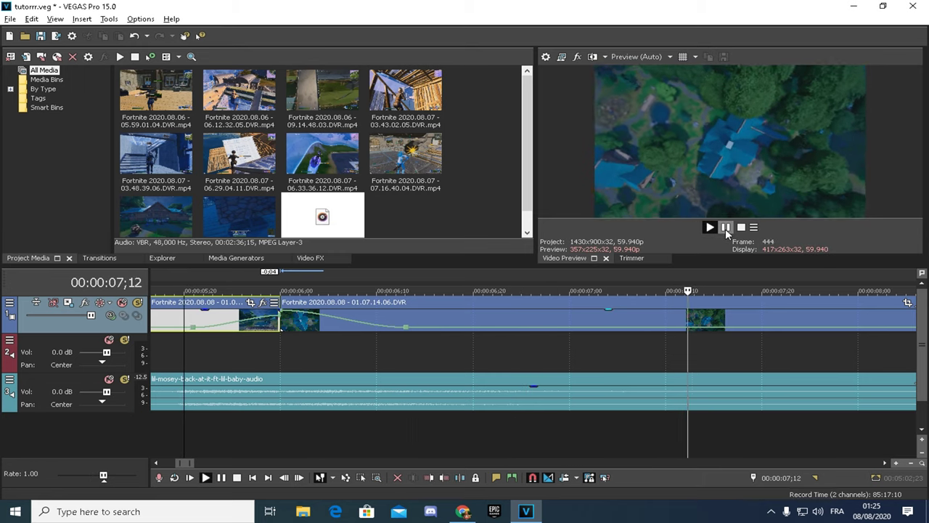
{"action": "key", "text": "space"}
{"action": "left_click", "coordinate": [718, 228]}
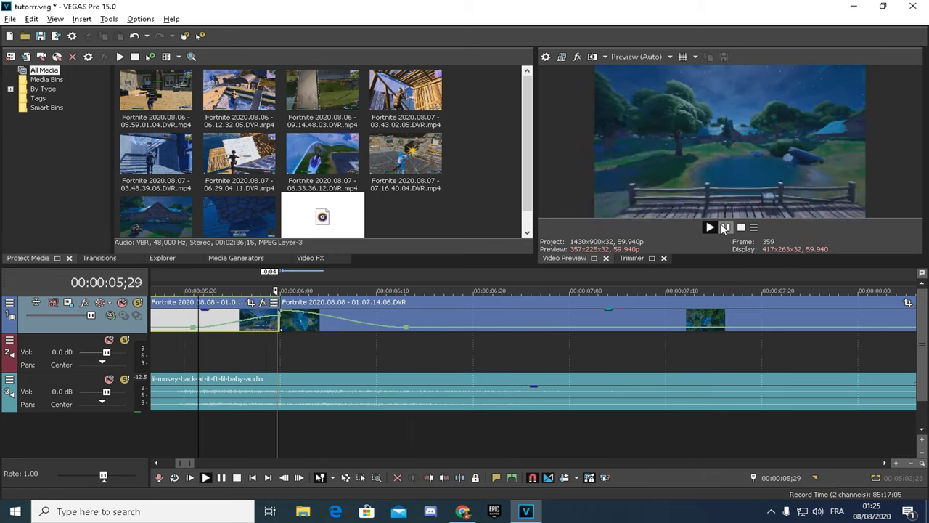
Trim about 7 more frames off the start of the 01.07.14.06 clip and play across the join.
{"action": "scroll", "coordinate": [725, 276], "scroll_direction": "down", "scroll_amount": 3}
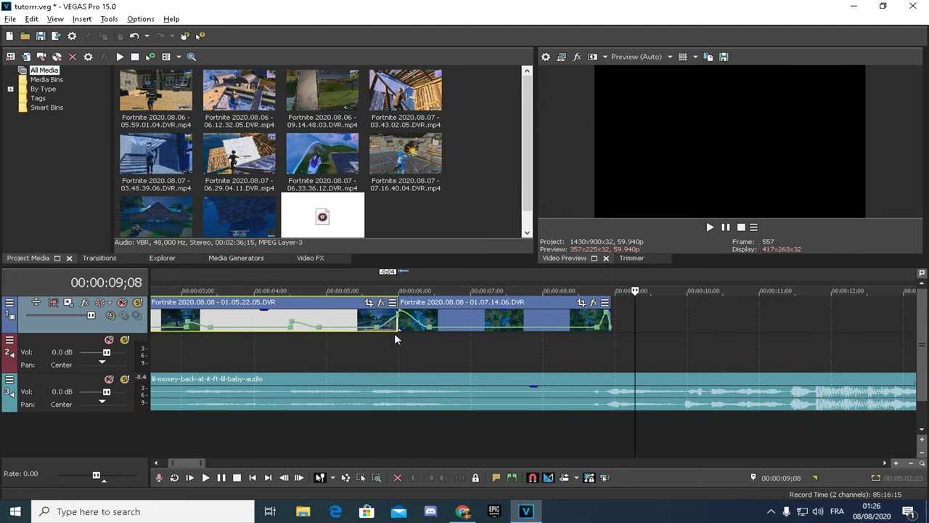
{"action": "mouse_move", "coordinate": [400, 302]}
{"action": "left_mouse_down"}
{"action": "mouse_move", "coordinate": [417, 303]}
{"action": "mouse_move", "coordinate": [405, 302]}
{"action": "left_mouse_up"}
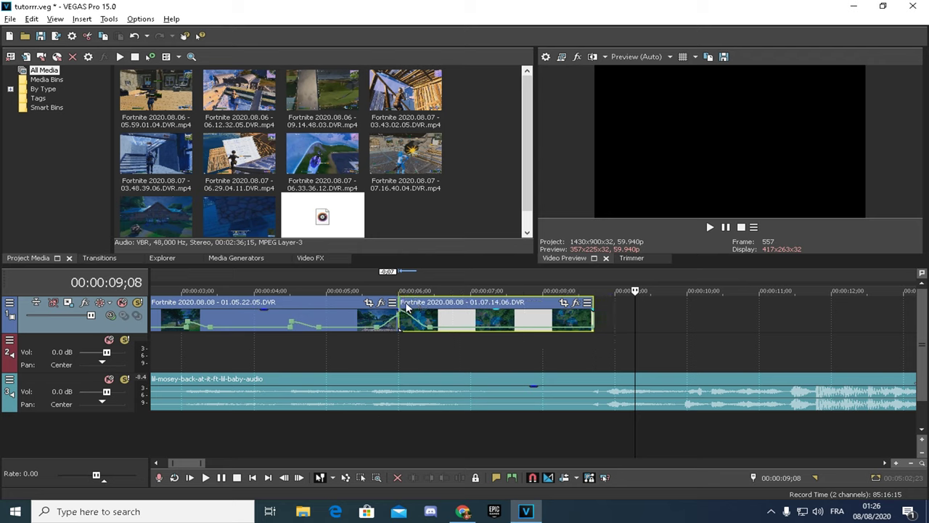
{"action": "left_click", "coordinate": [372, 313]}
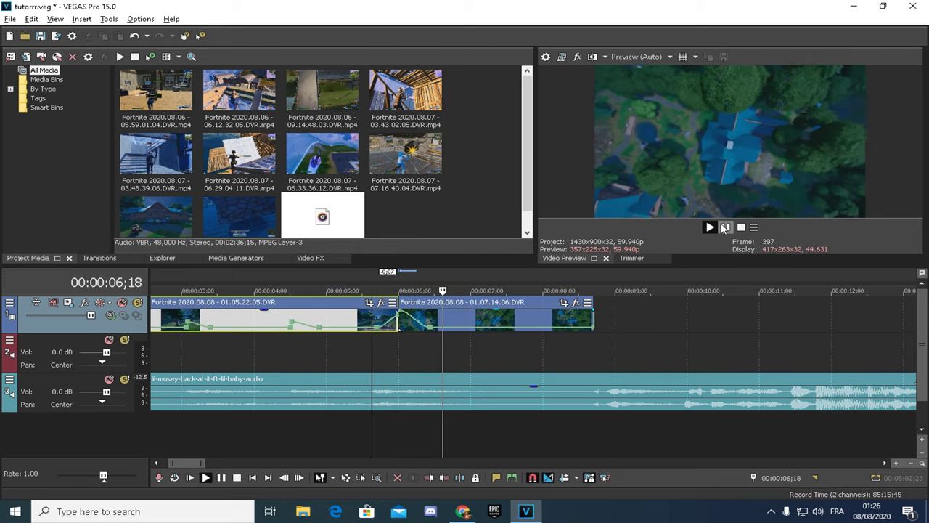
{"action": "left_click", "coordinate": [724, 228]}
Try to split the 01.07.14.06 clip at 00:00:06;07 and delete the part after the cut, and undo the deletion.
{"action": "left_click", "coordinate": [418, 307]}
{"action": "left_click", "coordinate": [415, 307]}
{"action": "right_click", "coordinate": [419, 306]}
{"action": "left_click", "coordinate": [438, 304]}
{"action": "key", "text": "Delete"}
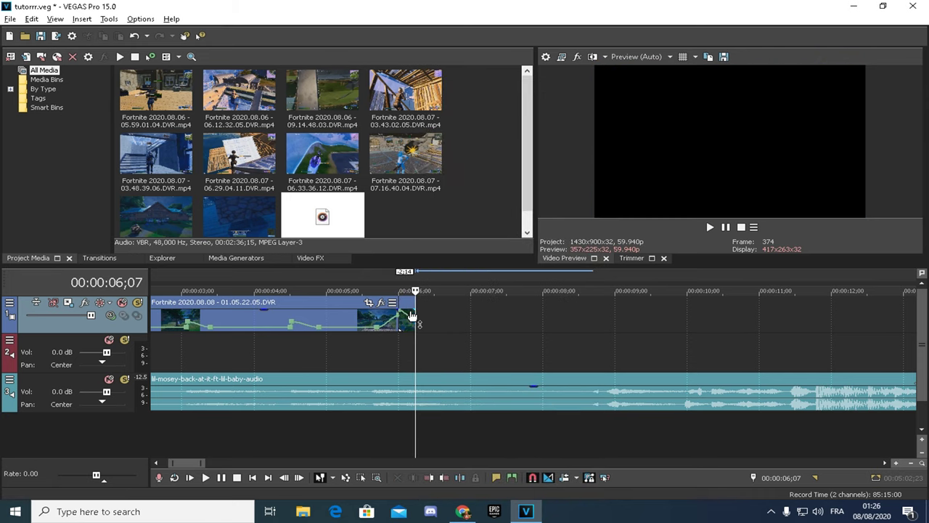
{"action": "key", "text": "ctrl+z"}
Split the 01.07.14.06 clip at 00:00:06;05 and delete the part before the cut.
{"action": "scroll", "coordinate": [421, 316], "scroll_direction": "up", "scroll_amount": 3}
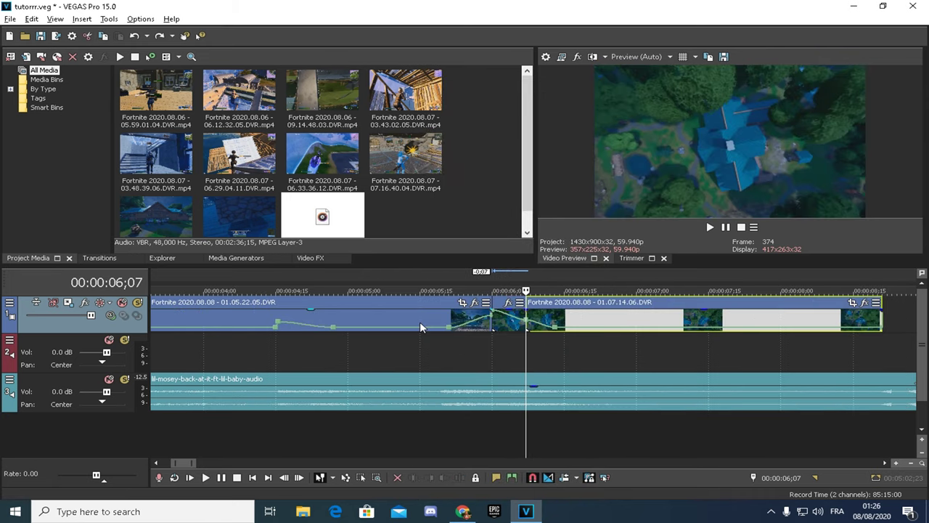
{"action": "left_click", "coordinate": [517, 316]}
{"action": "right_click", "coordinate": [521, 312]}
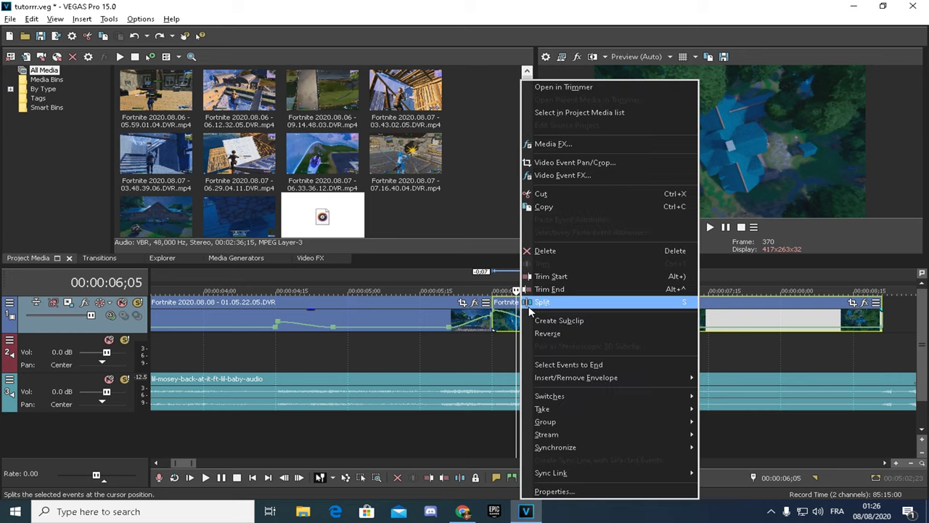
{"action": "left_click", "coordinate": [529, 304]}
{"action": "left_click", "coordinate": [498, 308]}
{"action": "key", "text": "Delete"}
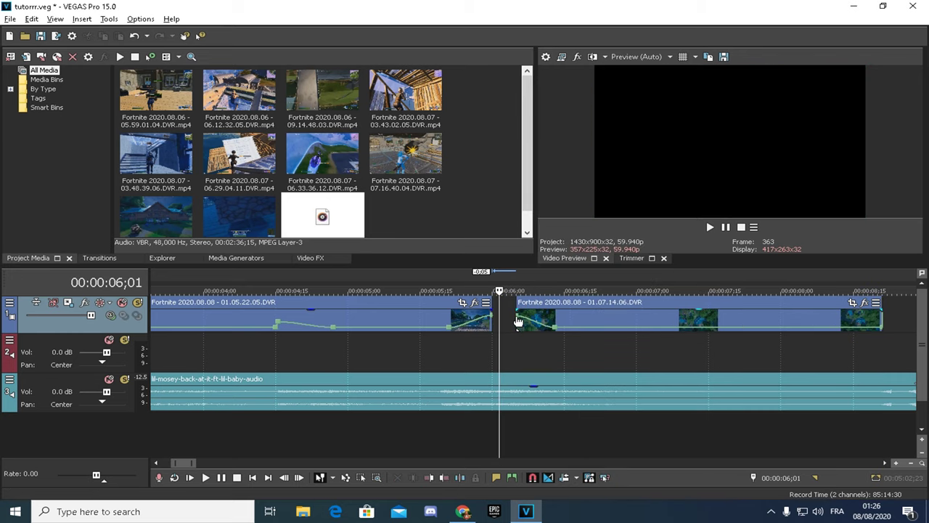
Move the shortened 01.07.14.06 clip against the first clip's end and play across the join.
{"action": "left_click_drag", "start_coordinate": [530, 310], "coordinate": [508, 309]}
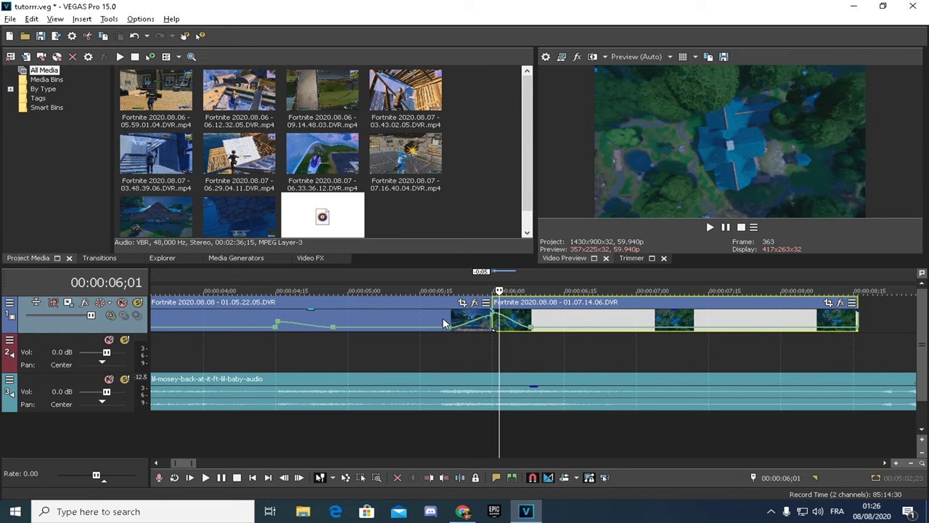
{"action": "left_click", "coordinate": [444, 323]}
{"action": "left_click", "coordinate": [710, 226]}
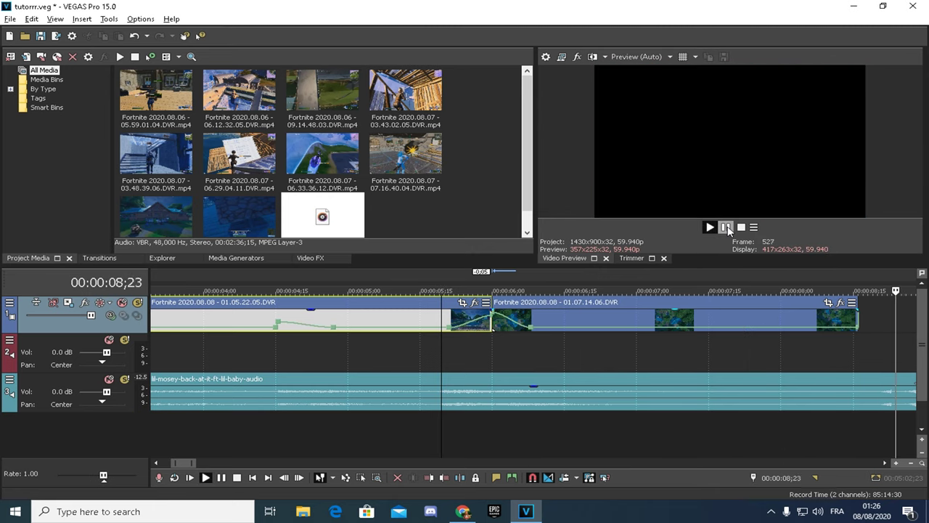
{"action": "left_click", "coordinate": [726, 227]}
Split off the end of the 01.07.14.06 clip at 00:00:08;11 and paste a copy of that section after it.
{"action": "scroll", "coordinate": [562, 293], "scroll_direction": "down", "scroll_amount": 5}
{"action": "scroll", "coordinate": [509, 318], "scroll_direction": "up", "scroll_amount": 6}
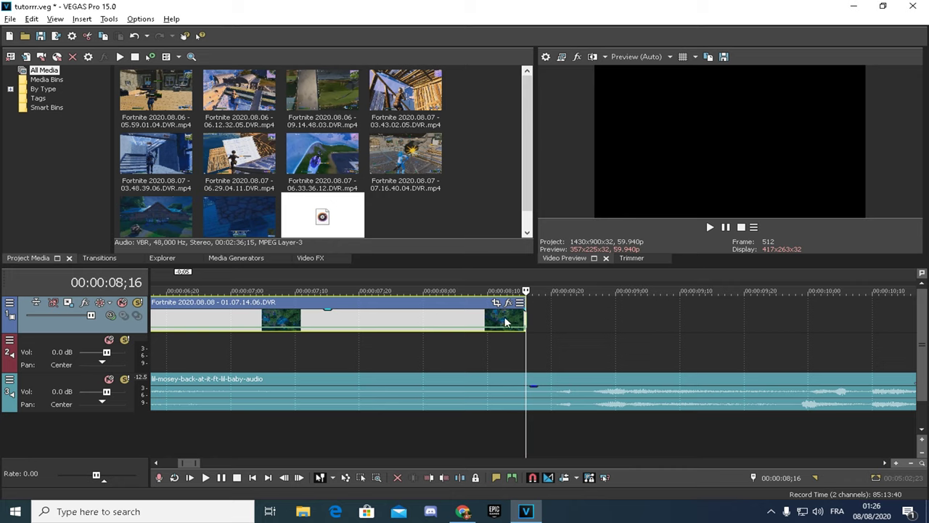
{"action": "left_click", "coordinate": [496, 322]}
{"action": "right_click", "coordinate": [520, 321]}
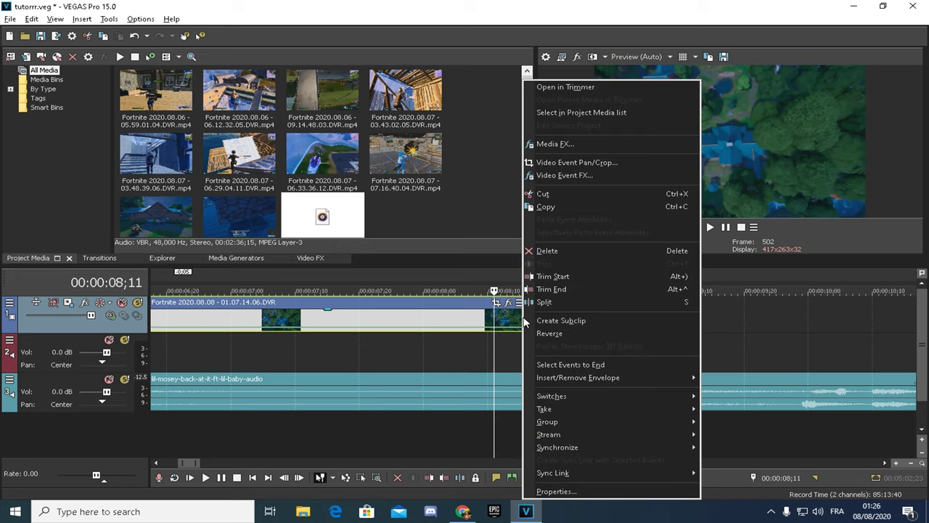
{"action": "left_click", "coordinate": [546, 305]}
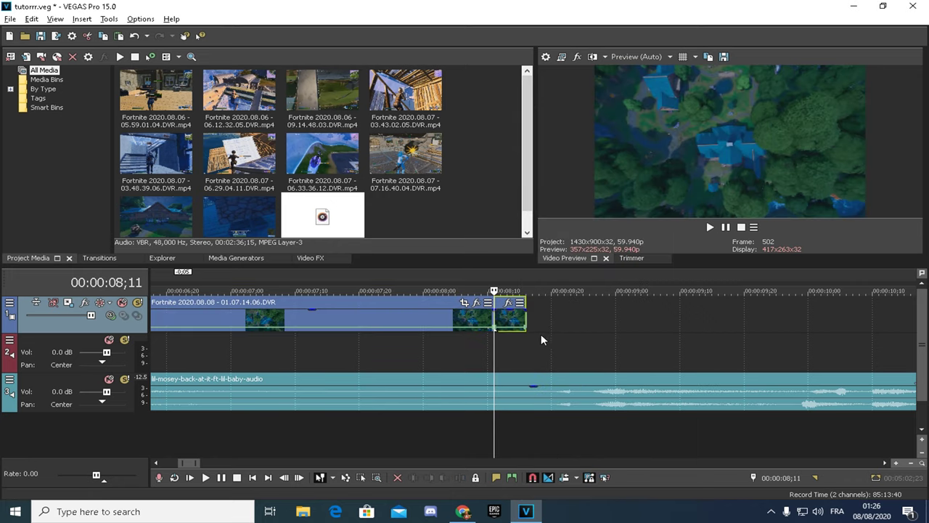
{"action": "left_click", "coordinate": [525, 342]}
{"action": "key", "text": "ctrl+v"}
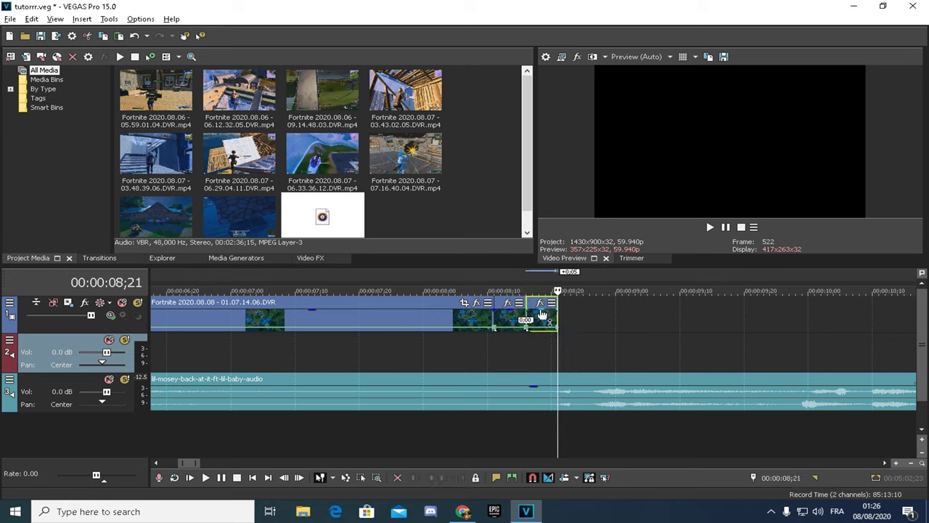
Extend the pasted copy's end to about 00:00:08;27 and trim about 5 frames off its start.
{"action": "left_click_drag", "start_coordinate": [557, 302], "coordinate": [594, 303]}
{"action": "left_click_drag", "start_coordinate": [526, 303], "coordinate": [558, 304]}
Delete the raised velocity point at the end of the original split-off section and adjust the remaining end point's velocity.
{"action": "left_click", "coordinate": [538, 320]}
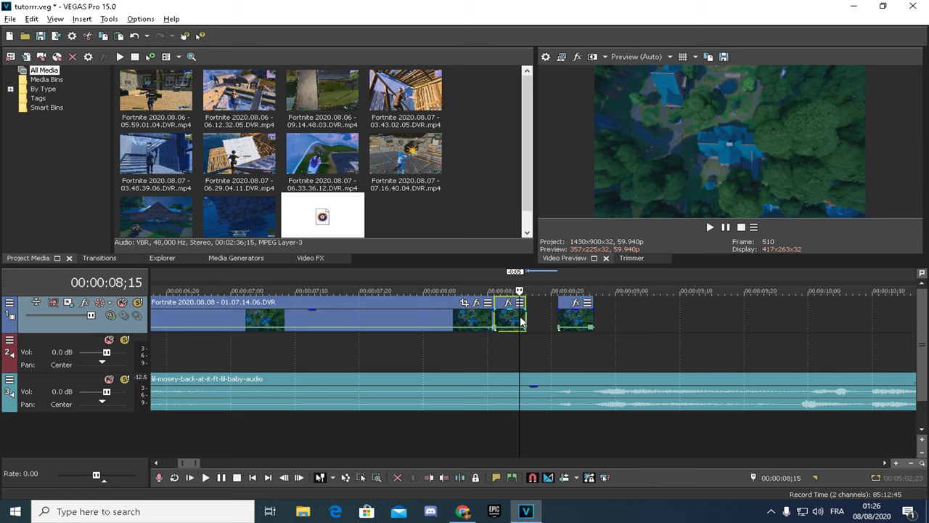
{"action": "scroll", "coordinate": [559, 322], "scroll_direction": "up", "scroll_amount": 5}
{"action": "right_click", "coordinate": [605, 317]}
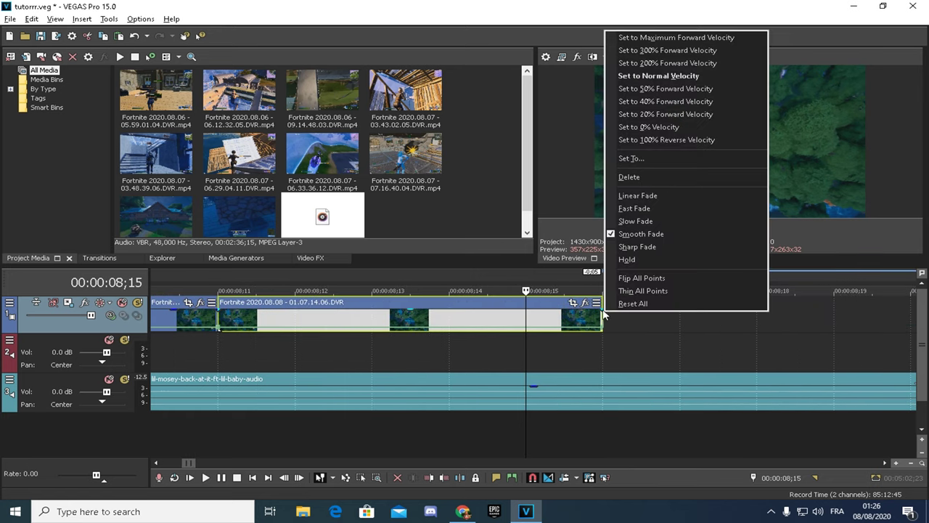
{"action": "left_click", "coordinate": [631, 177]}
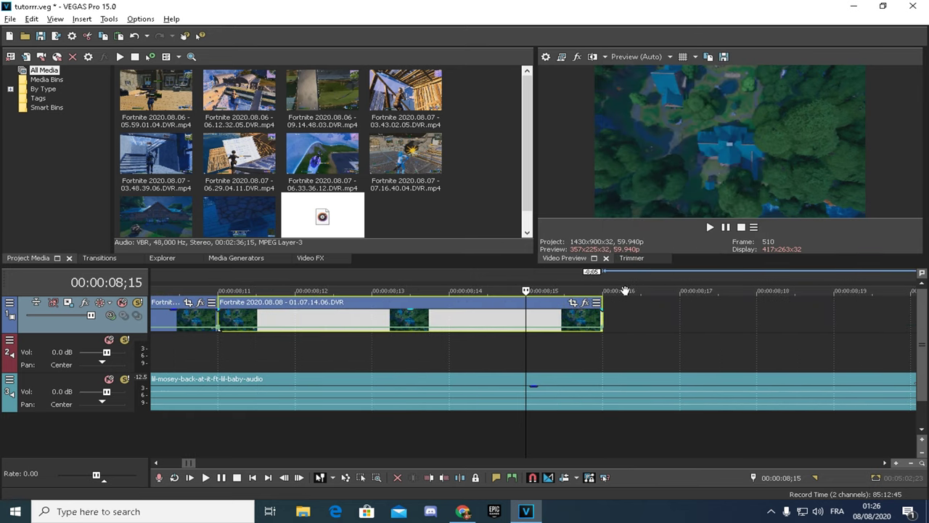
{"action": "right_click", "coordinate": [602, 327]}
{"action": "left_click", "coordinate": [647, 91]}
Move the trimmed copy against the end of the original split-off section.
{"action": "scroll", "coordinate": [677, 322], "scroll_direction": "down", "scroll_amount": 3}
{"action": "left_click_drag", "start_coordinate": [677, 326], "coordinate": [547, 326]}
{"action": "left_click", "coordinate": [503, 322]}
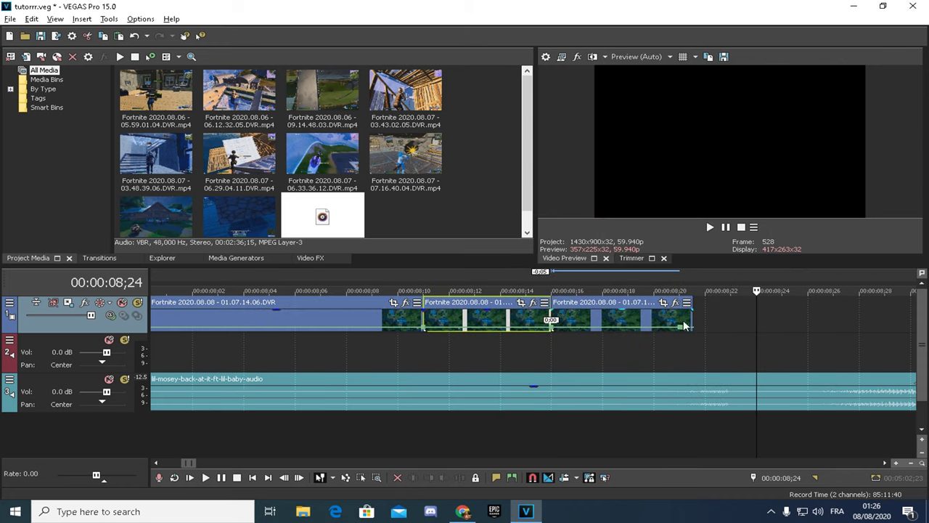
Extend the end of the last 01.07.14.06 section to the marker at 00:00:08;26.
{"action": "scroll", "coordinate": [685, 326], "scroll_direction": "down", "scroll_amount": 3}
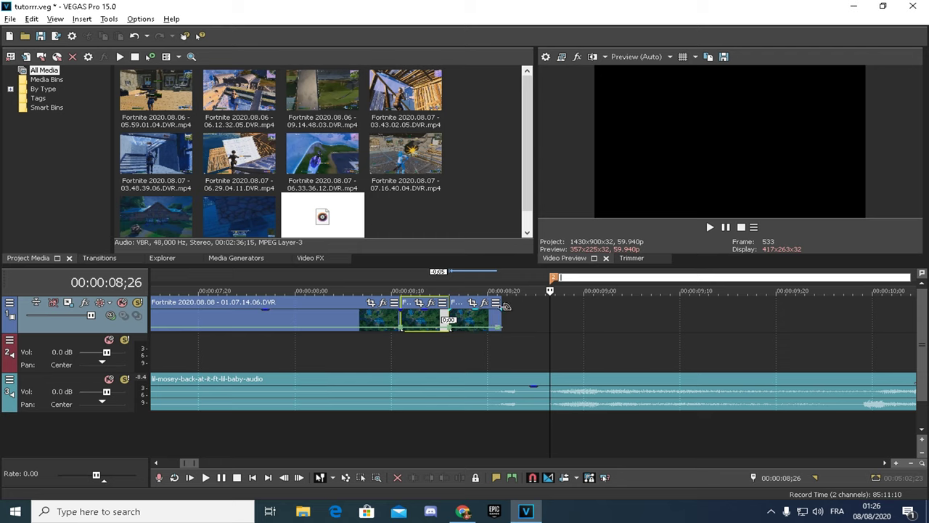
{"action": "left_click_drag", "start_coordinate": [498, 302], "coordinate": [552, 317]}
{"action": "left_click", "coordinate": [542, 316]}
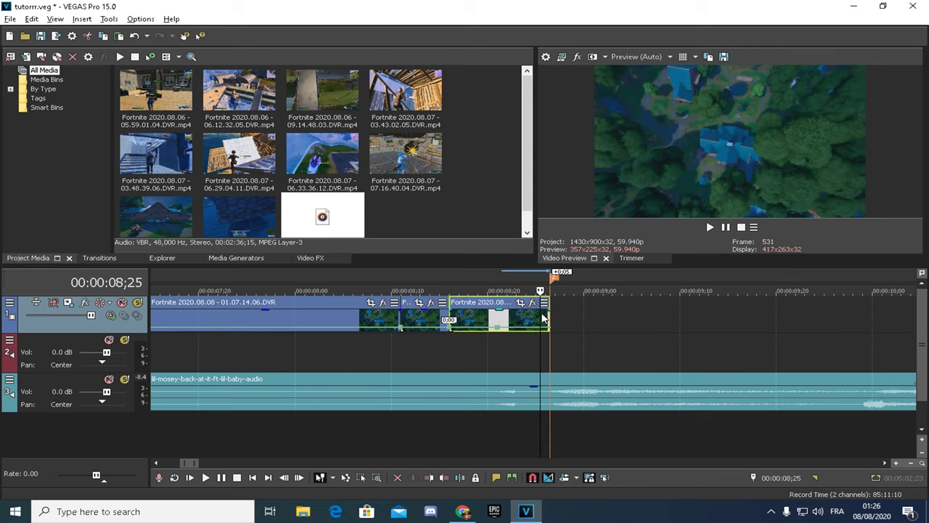
Add a velocity point at 00:00:08;22 on the last section and raise the velocity at its end to about 739%.
{"action": "scroll", "coordinate": [548, 316], "scroll_direction": "up", "scroll_amount": 3}
{"action": "key", "text": "Right"}
{"action": "key", "text": "Left"}
{"action": "key", "text": "Left"}
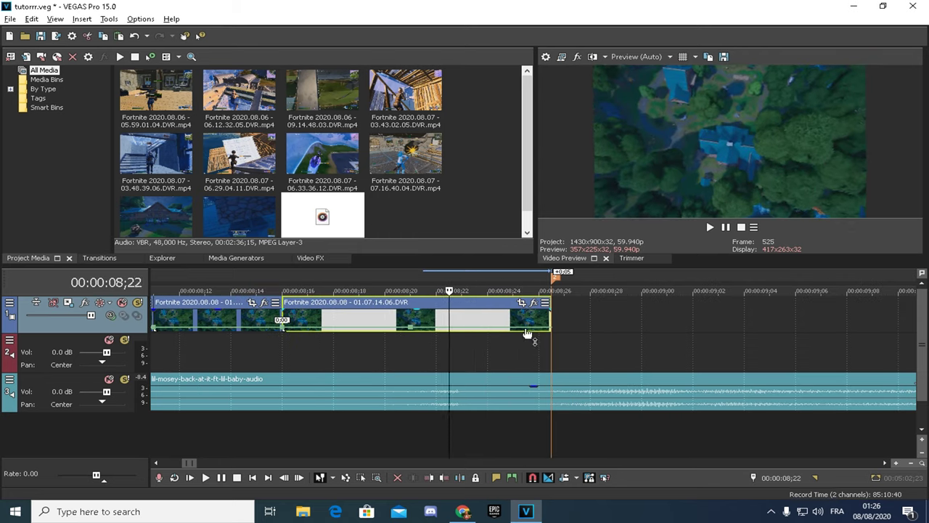
{"action": "right_click", "coordinate": [450, 329]}
{"action": "left_click", "coordinate": [476, 334]}
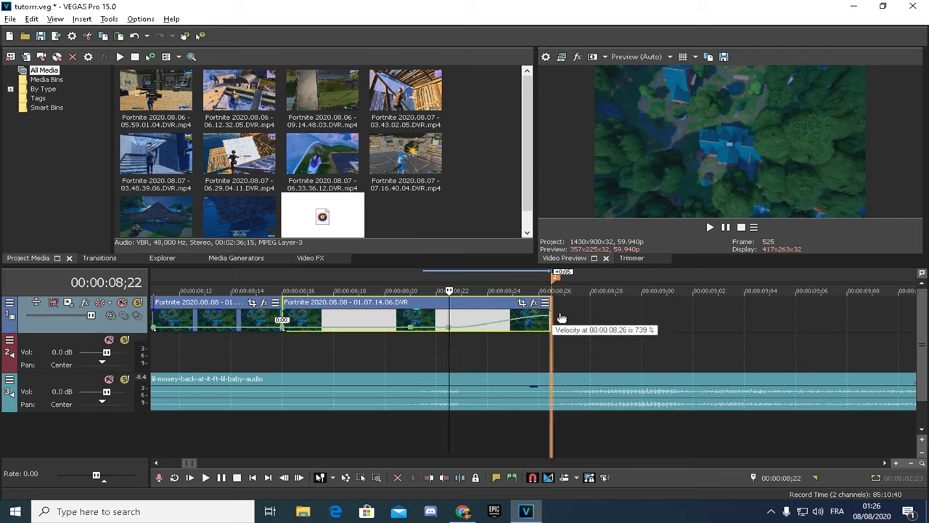
{"action": "left_click", "coordinate": [626, 322]}
{"action": "right_click", "coordinate": [627, 323]}
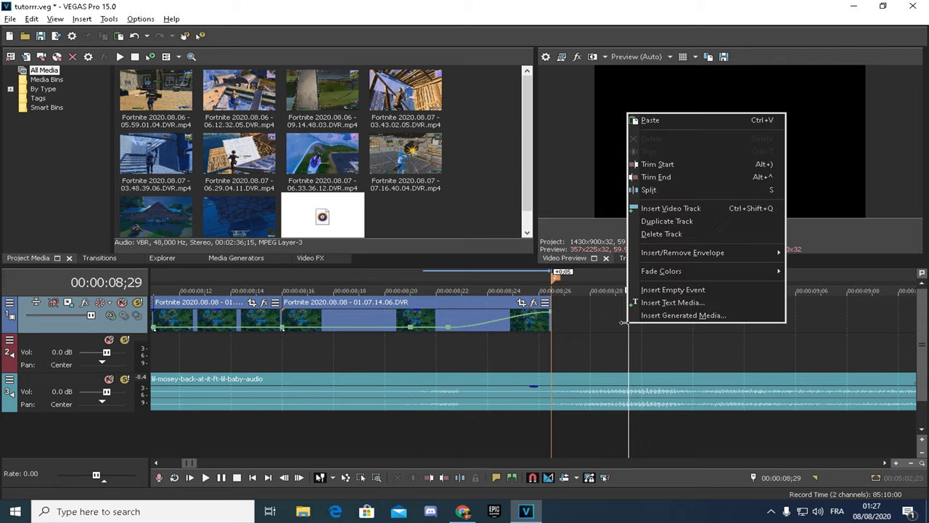
{"action": "left_click", "coordinate": [601, 316]}
Apply the S_BlurMoCurves effect with the fortnite preset to the 01.05.22.05 clip.
{"action": "scroll", "coordinate": [469, 338], "scroll_direction": "down", "scroll_amount": 5}
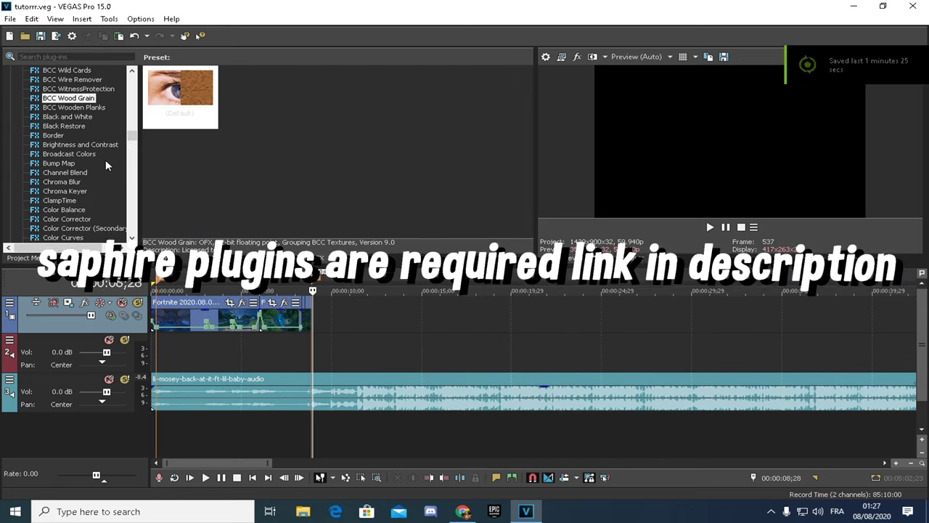
{"action": "scroll", "coordinate": [102, 159], "scroll_direction": "down", "scroll_amount": 1}
{"action": "scroll", "coordinate": [99, 171], "scroll_direction": "up", "scroll_amount": 20}
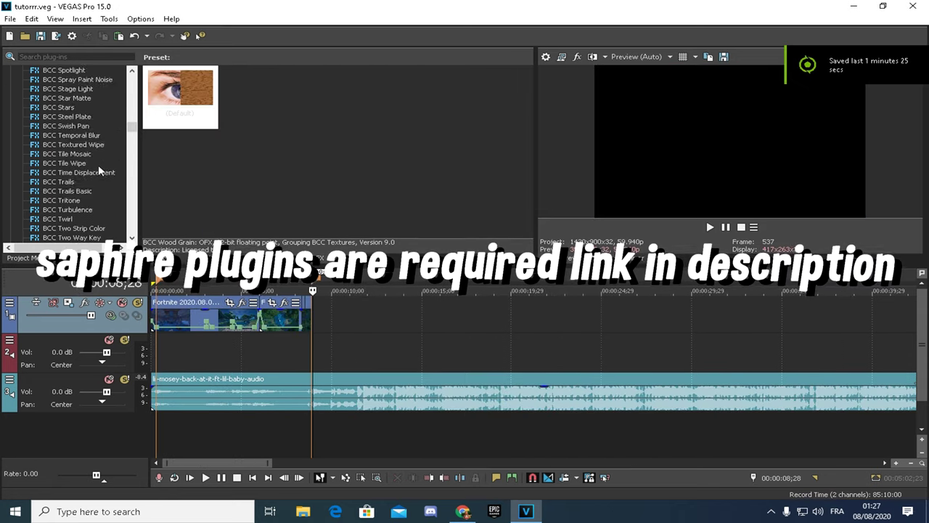
{"action": "scroll", "coordinate": [107, 173], "scroll_direction": "down", "scroll_amount": 20}
{"action": "scroll", "coordinate": [106, 170], "scroll_direction": "down", "scroll_amount": 15}
{"action": "scroll", "coordinate": [106, 169], "scroll_direction": "up", "scroll_amount": 3}
{"action": "left_click", "coordinate": [85, 175]}
{"action": "left_click", "coordinate": [84, 182]}
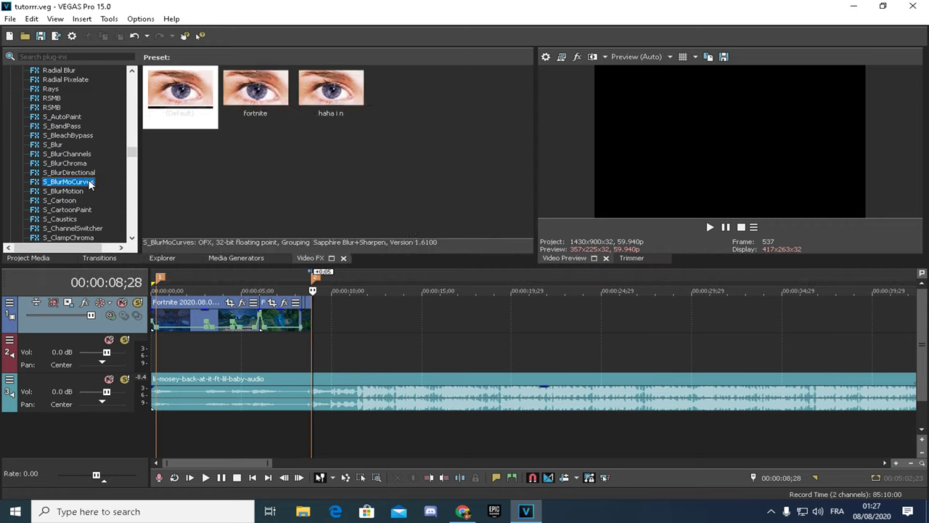
{"action": "left_click_drag", "start_coordinate": [256, 90], "coordinate": [266, 109]}
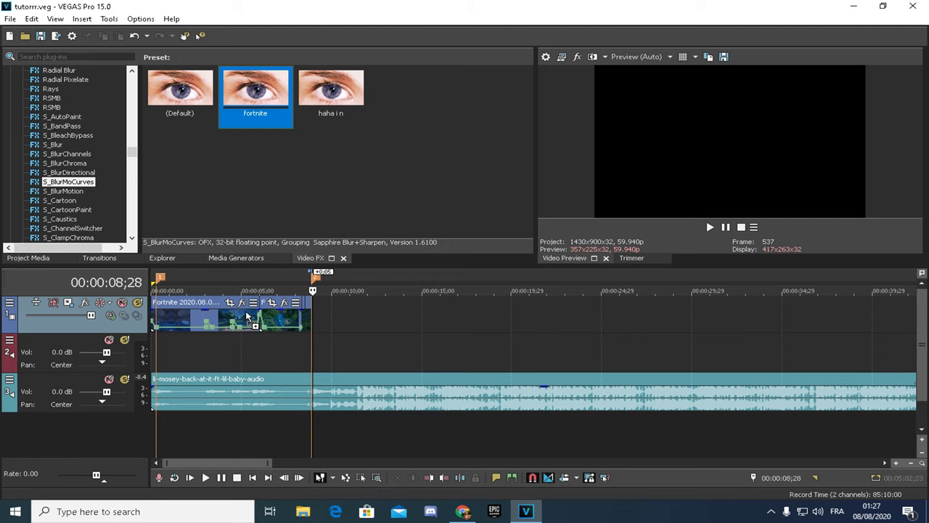
{"action": "left_click_drag", "start_coordinate": [247, 316], "coordinate": [248, 317]}
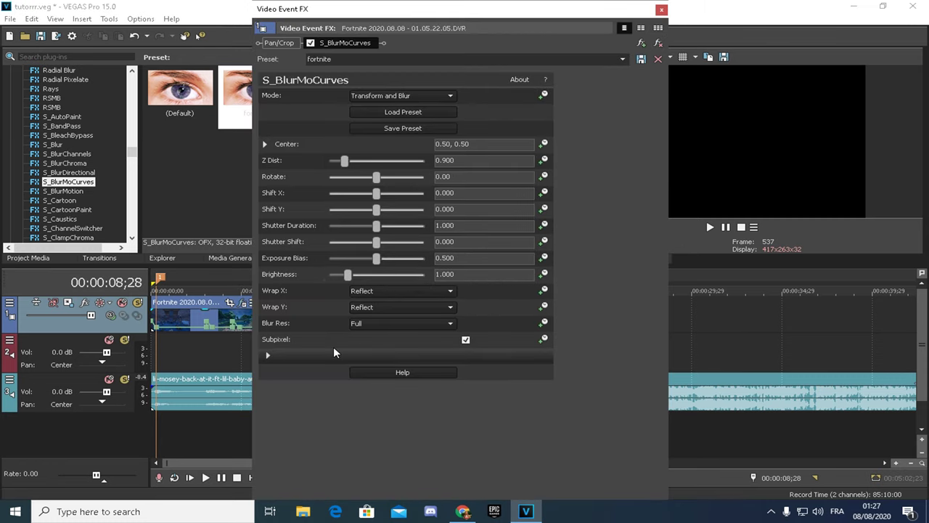
Set Z Dist to 1.000 in the 01.05.22.05 clip's S_BlurMoCurves effect and add Shift X keyframes at the clip's end.
{"action": "left_click", "coordinate": [544, 193]}
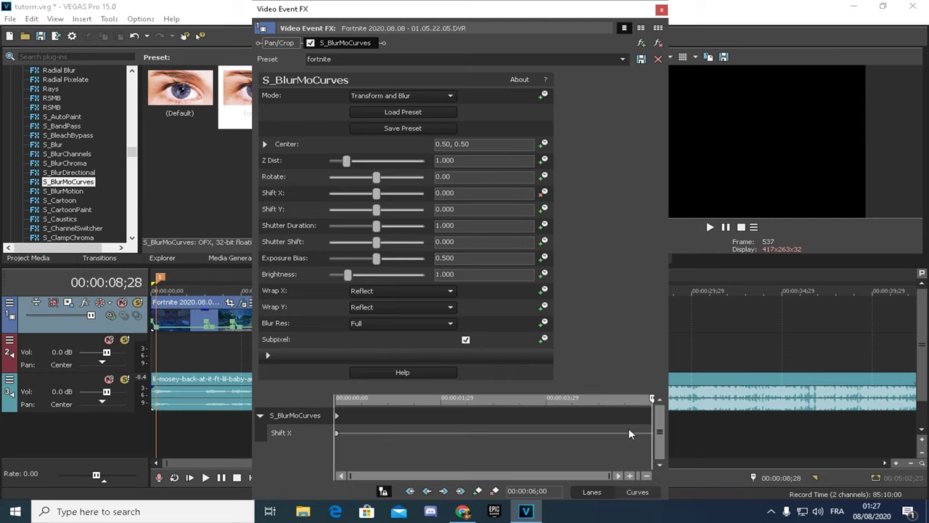
{"action": "key", "text": "Left"}
{"action": "key", "text": "Left"}
{"action": "scroll", "coordinate": [462, 434], "scroll_direction": "up", "scroll_amount": 10}
{"action": "key", "text": "Right"}
{"action": "key", "text": "Right"}
{"action": "scroll", "coordinate": [463, 435], "scroll_direction": "down", "scroll_amount": 5}
{"action": "scroll", "coordinate": [462, 435], "scroll_direction": "up", "scroll_amount": 3}
{"action": "left_click", "coordinate": [478, 490]}
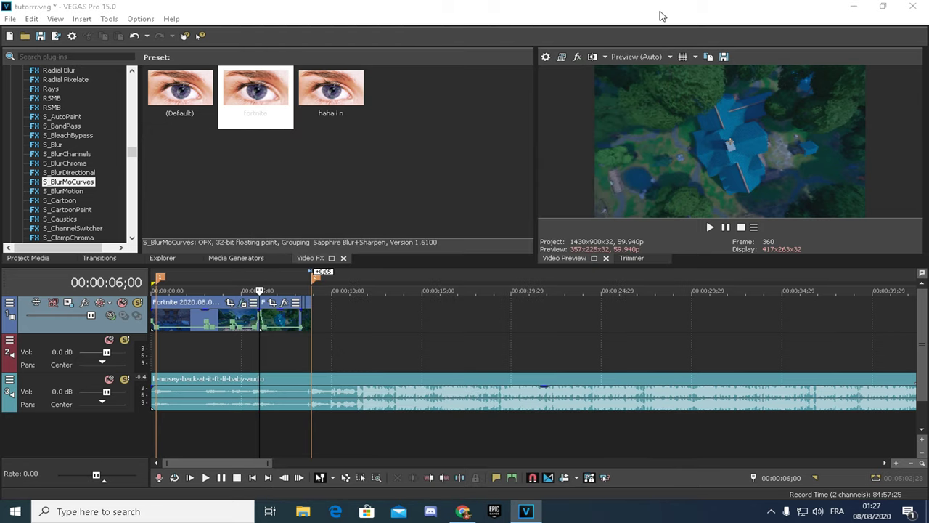
{"action": "left_click", "coordinate": [662, 10]}
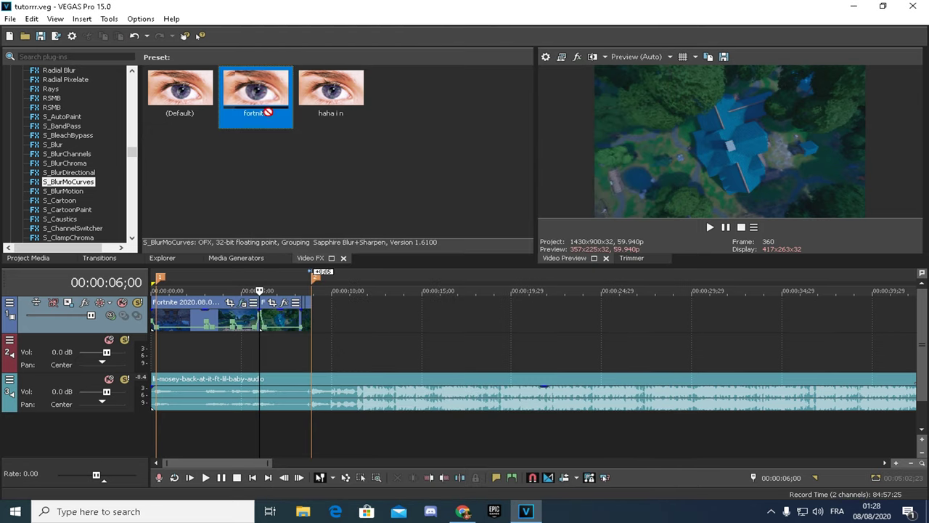
Apply the S_BlurMoCurves fortnite preset to the long 01.07.14.06 clip, with Z Dist set to 1 and Shift X animation enabled.
{"action": "left_click_drag", "start_coordinate": [277, 315], "coordinate": [279, 313]}
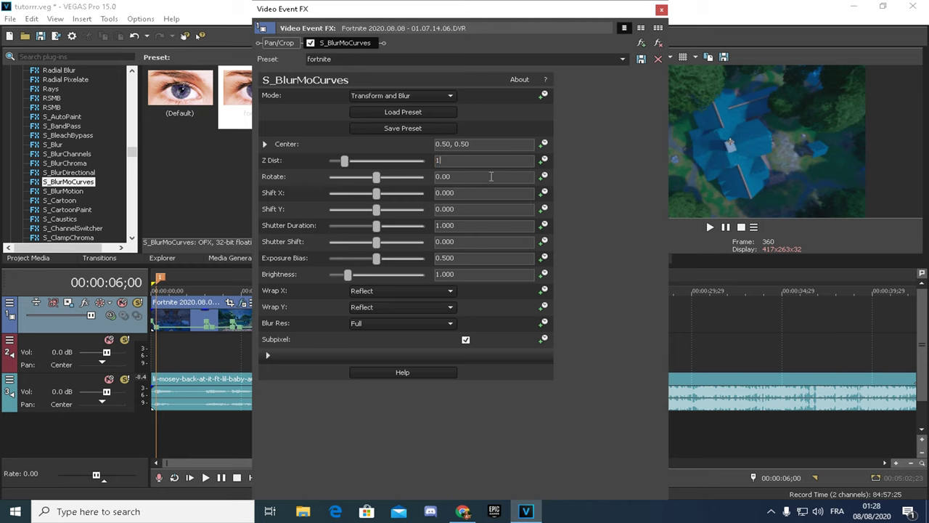
{"action": "key", "text": "Return"}
{"action": "left_click", "coordinate": [544, 193]}
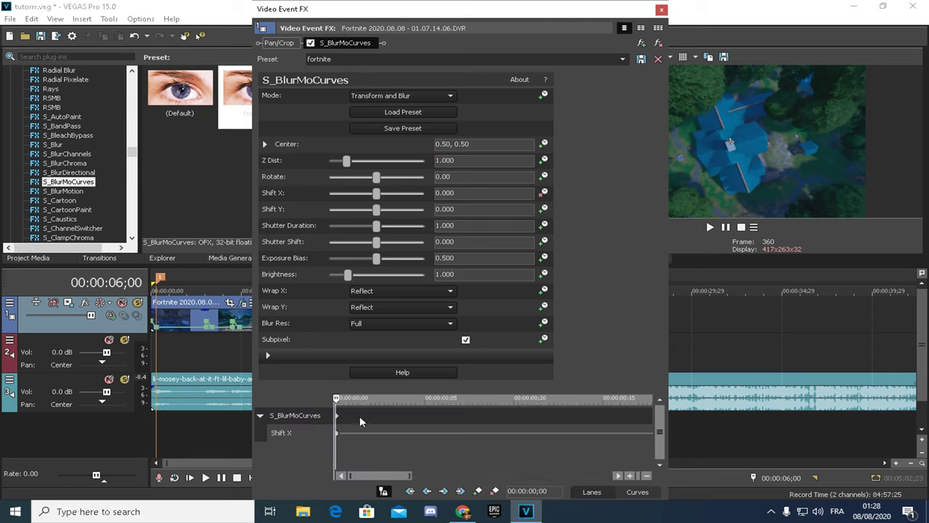
Add a Shift X keyframe at 00:00:00;01 and set Shift X to 0.450 on the clip's first keyframe.
{"action": "key", "text": "Right"}
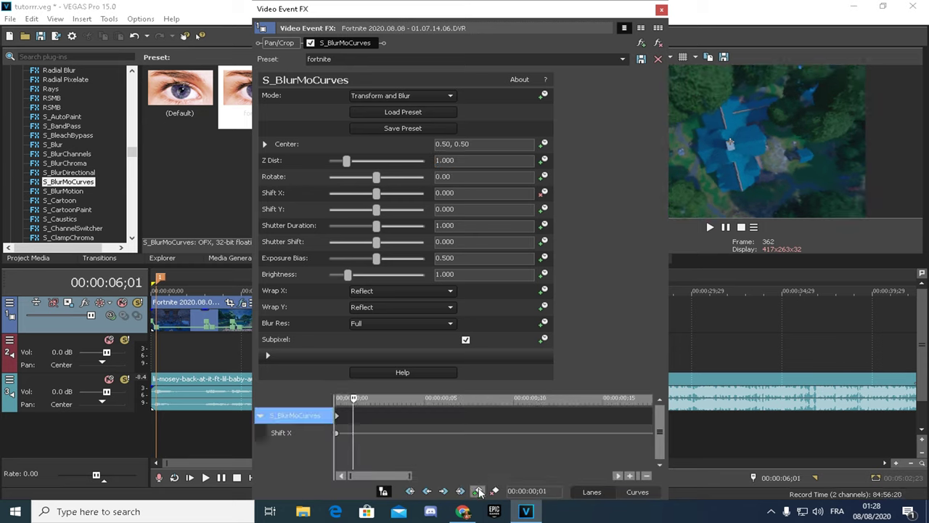
{"action": "left_click", "coordinate": [477, 492]}
{"action": "key", "text": "Left"}
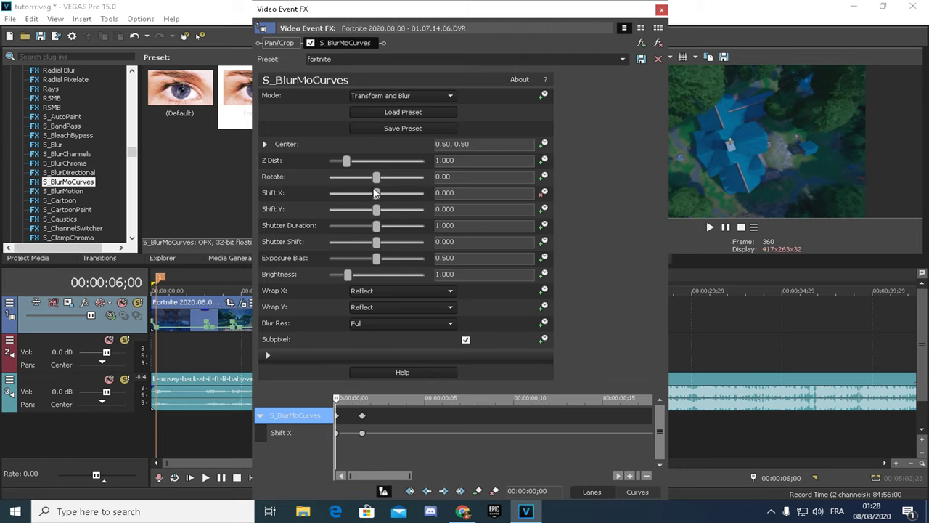
{"action": "left_click", "coordinate": [453, 193]}
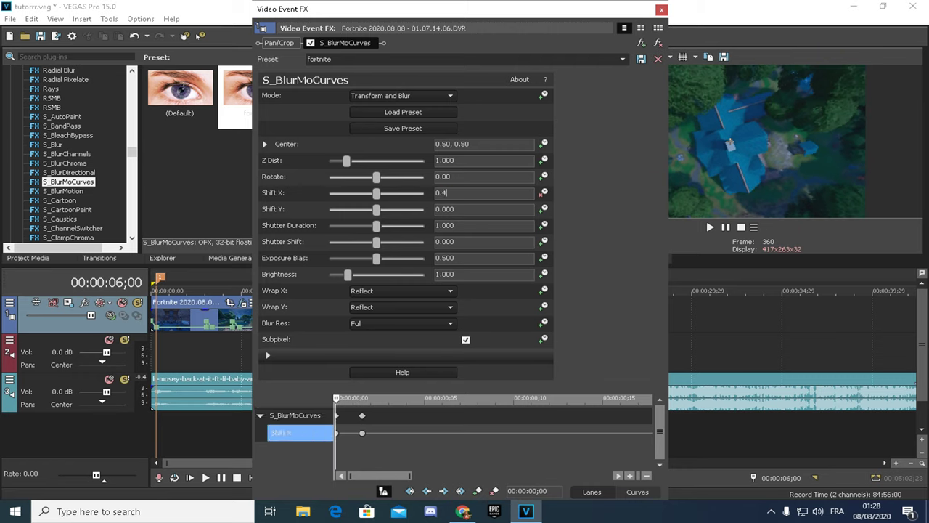
{"action": "type", "text": "0.450"}
{"action": "key", "text": "Return"}
Add Shift X keyframes at 00:00:02;11 and 00:00:02;09 near the clip's end.
{"action": "left_click", "coordinate": [612, 419]}
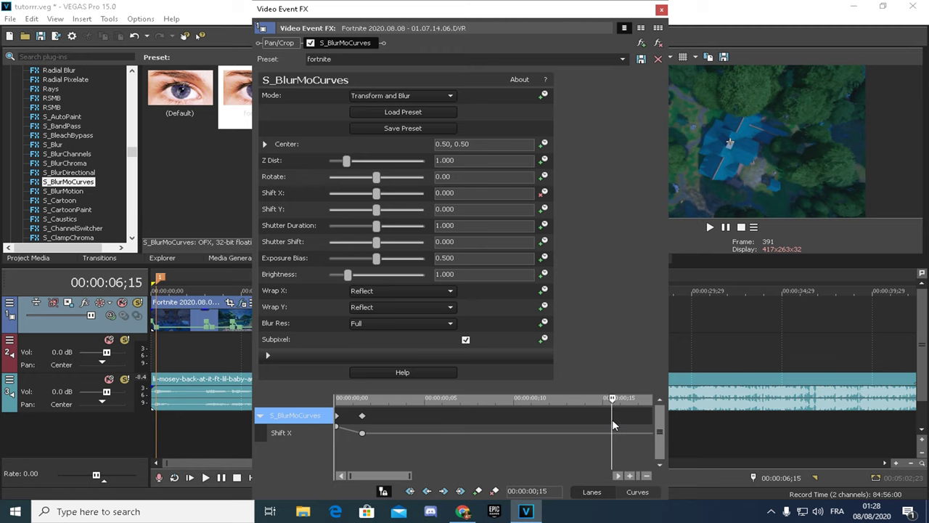
{"action": "scroll", "coordinate": [617, 417], "scroll_direction": "down", "scroll_amount": 5}
{"action": "left_click", "coordinate": [620, 421]}
{"action": "key", "text": "Right"}
{"action": "key", "text": "Right"}
{"action": "key", "text": "Right"}
{"action": "key", "text": "Right"}
{"action": "key", "text": "Right"}
{"action": "key", "text": "Right"}
{"action": "key", "text": "Right"}
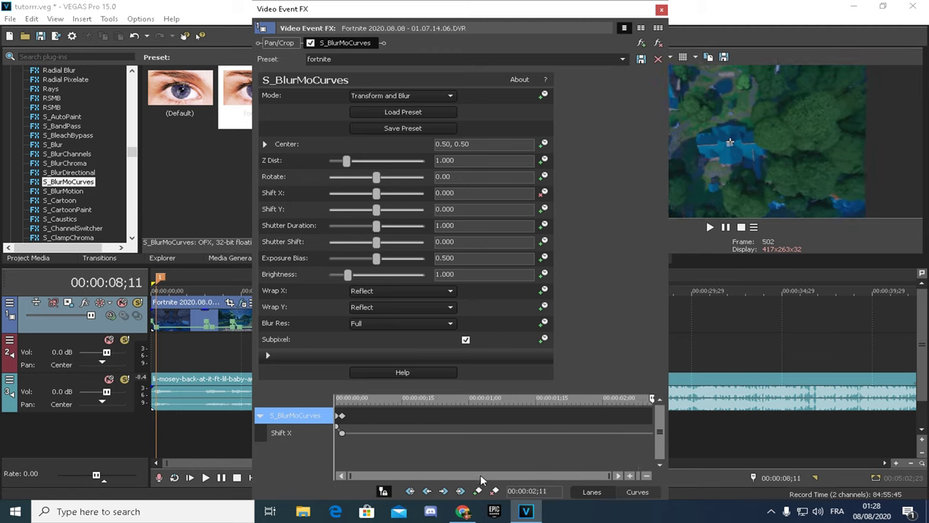
{"action": "left_click", "coordinate": [482, 492]}
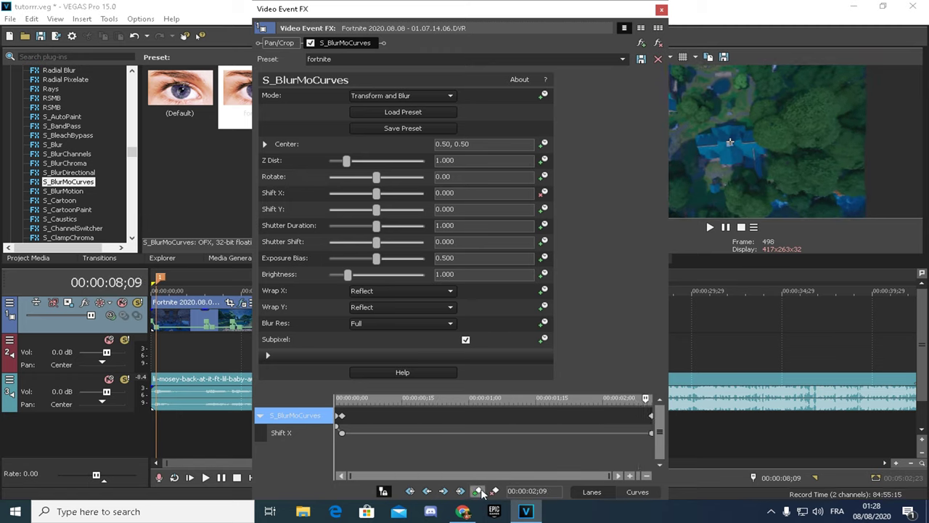
Set Shift X to -0.450 on the keyframe at 00:00:02;11 and close the effect settings.
{"action": "scroll", "coordinate": [619, 433], "scroll_direction": "down", "scroll_amount": 2}
{"action": "key", "text": "Right"}
{"action": "key", "text": "Right"}
{"action": "key", "text": "Right"}
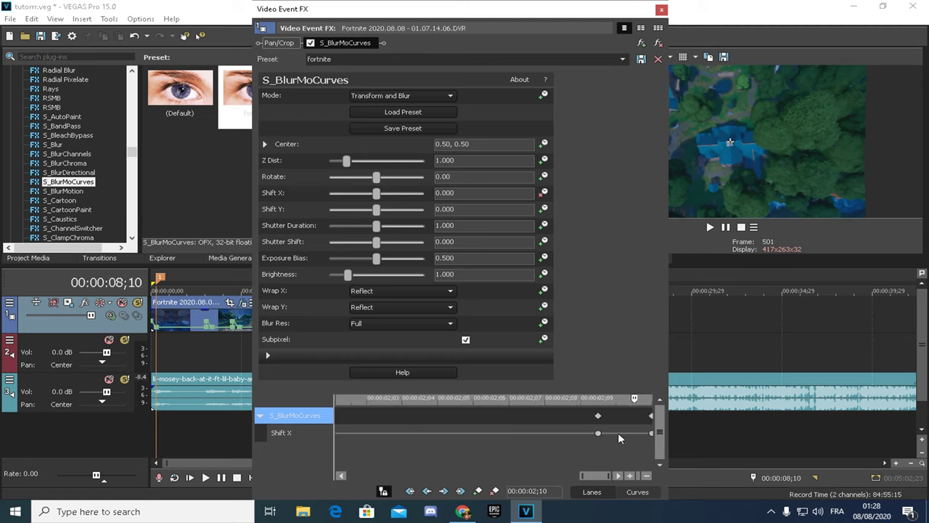
{"action": "left_click_drag", "start_coordinate": [377, 198], "coordinate": [370, 197]}
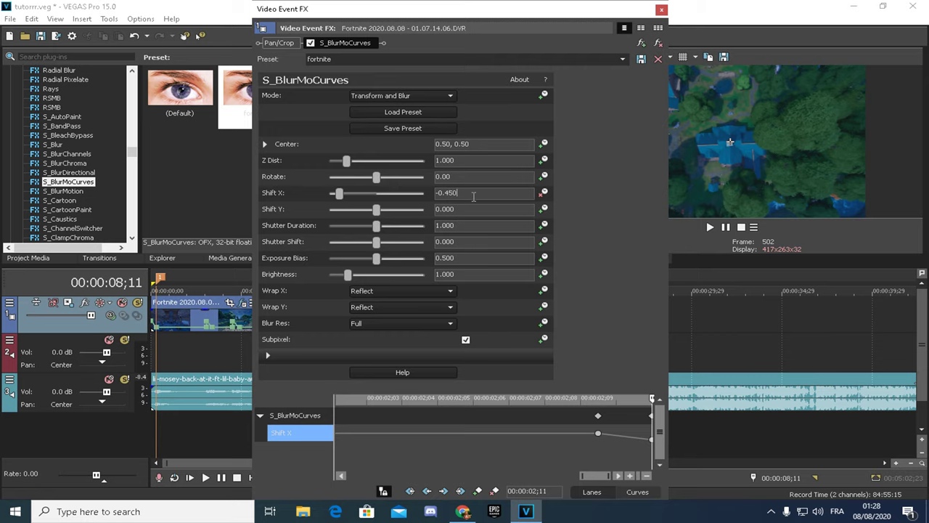
{"action": "left_click", "coordinate": [661, 11]}
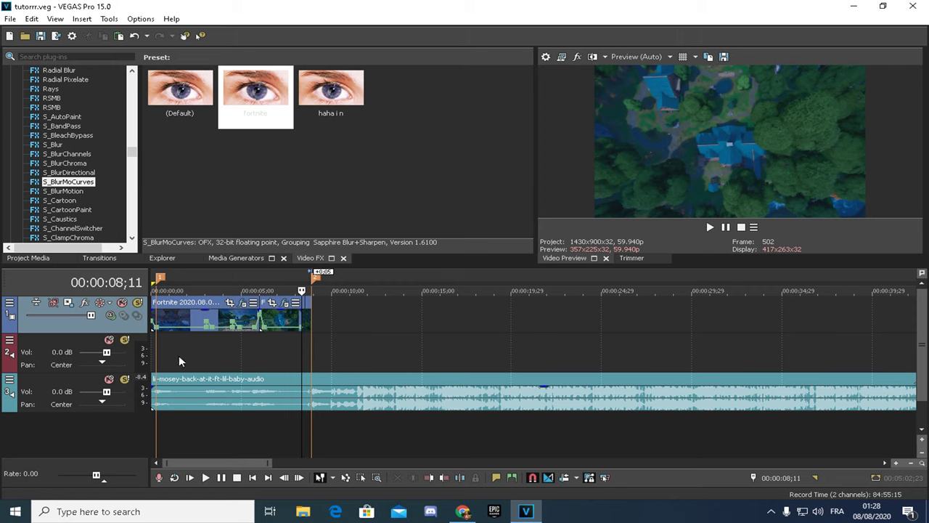
Play back the edit from the start to check the blur transition, then replay the ending section.
{"action": "left_click", "coordinate": [158, 348]}
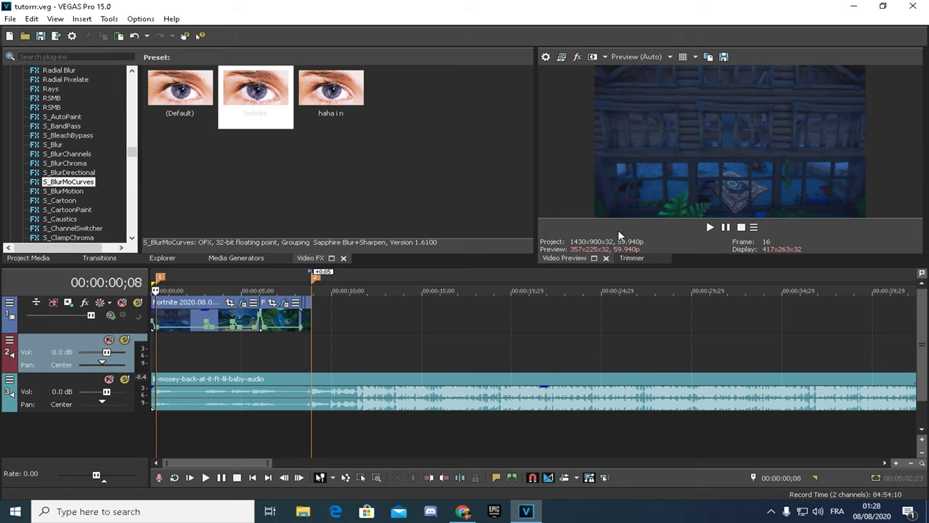
{"action": "left_click", "coordinate": [710, 227]}
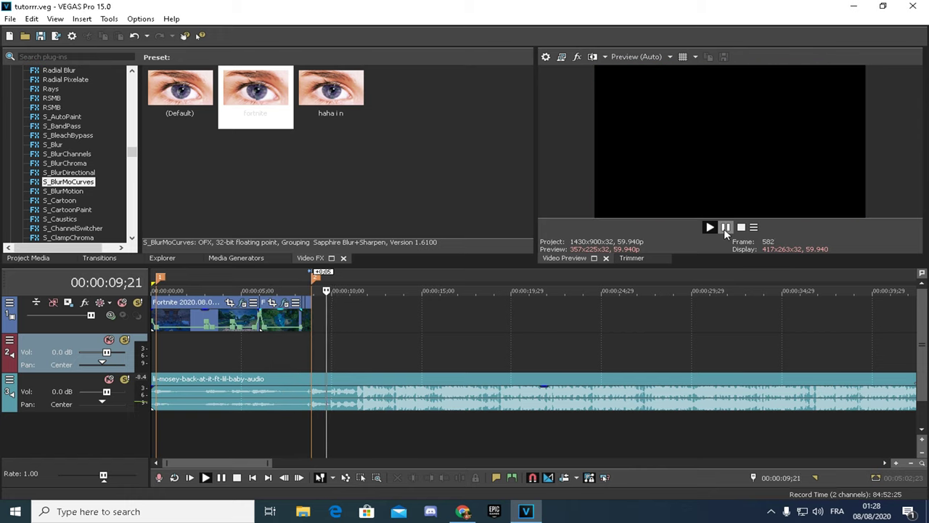
{"action": "left_click", "coordinate": [726, 227]}
{"action": "left_click", "coordinate": [287, 349]}
{"action": "scroll", "coordinate": [653, 324], "scroll_direction": "up", "scroll_amount": 4}
{"action": "key", "text": "space"}
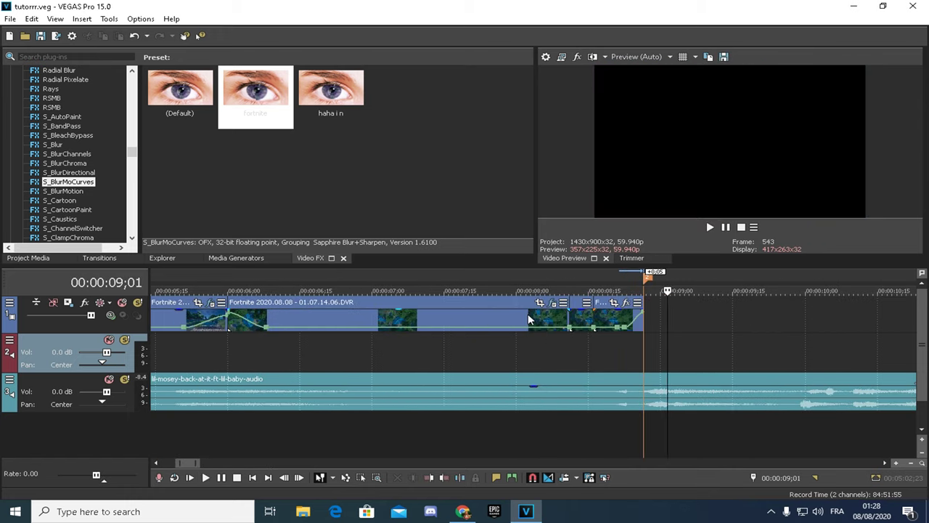
Delete the final Shift X keyframe at the end of the long 01.07.14.06 clip's S_BlurMoCurves effect.
{"action": "left_click", "coordinate": [549, 318]}
{"action": "key", "text": "Left"}
{"action": "key", "text": "Left"}
{"action": "key", "text": "Left"}
{"action": "key", "text": "Left"}
{"action": "key", "text": "Left"}
{"action": "key", "text": "Left"}
{"action": "key", "text": "Left"}
{"action": "key", "text": "Left"}
{"action": "left_click", "coordinate": [553, 302]}
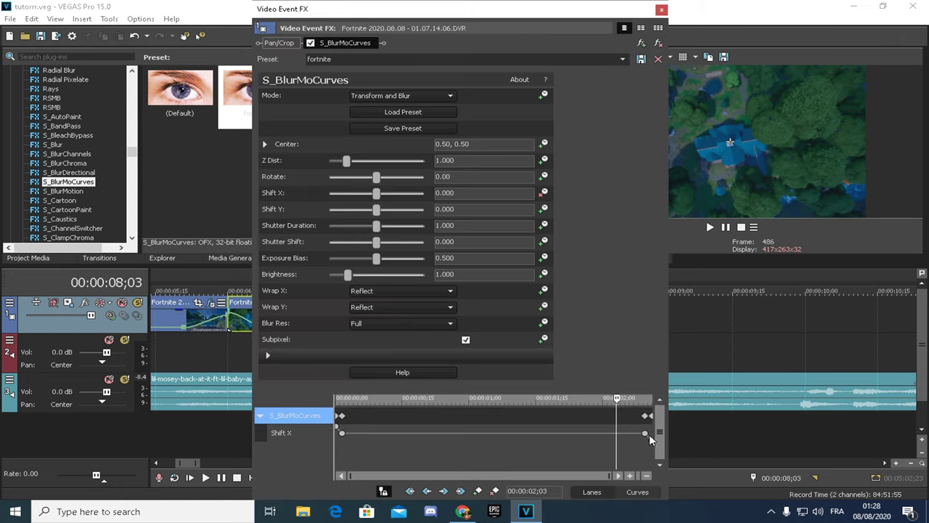
{"action": "right_click", "coordinate": [646, 433]}
{"action": "left_click", "coordinate": [685, 266]}
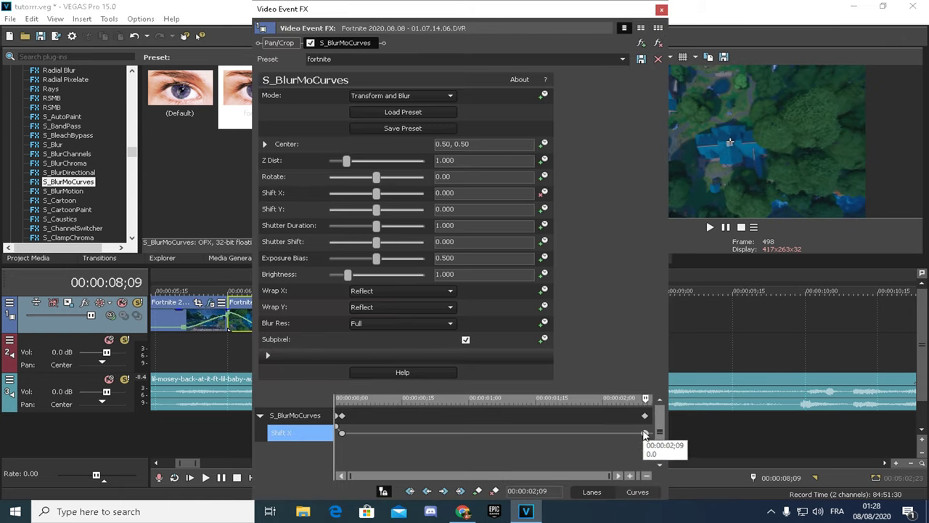
{"action": "left_click", "coordinate": [661, 11]}
Apply the S_BlurMoCurves fortnite preset to the last section, set Z Dist to 1, and keyframe Shift X to a negative value at its end.
{"action": "left_click", "coordinate": [620, 320]}
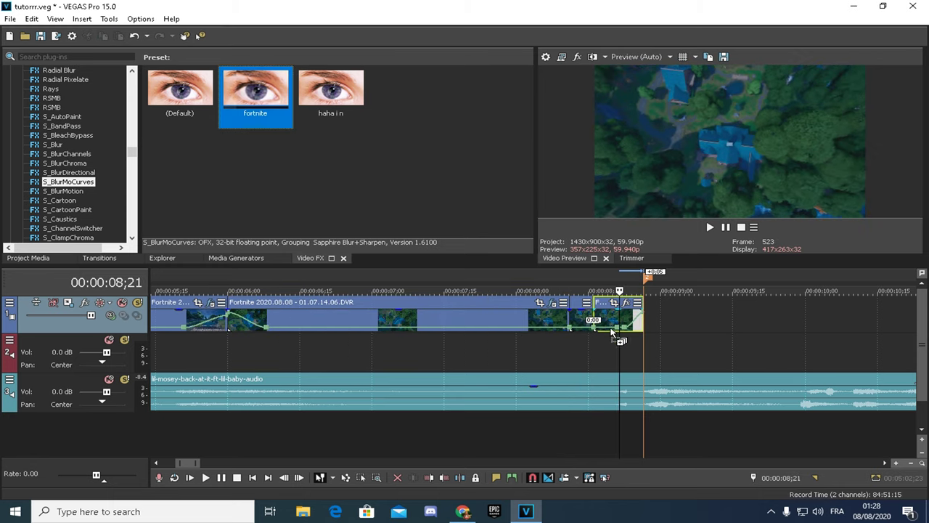
{"action": "left_click", "coordinate": [625, 303]}
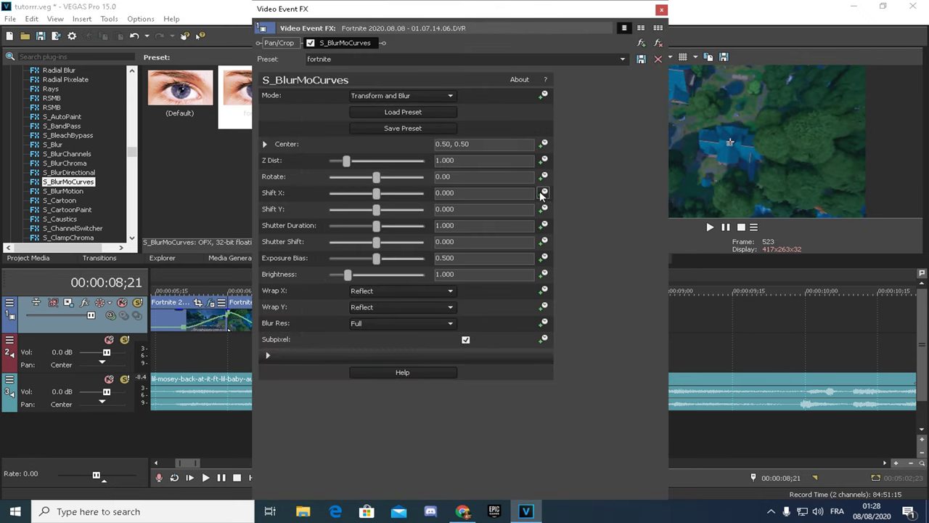
{"action": "left_click", "coordinate": [543, 193]}
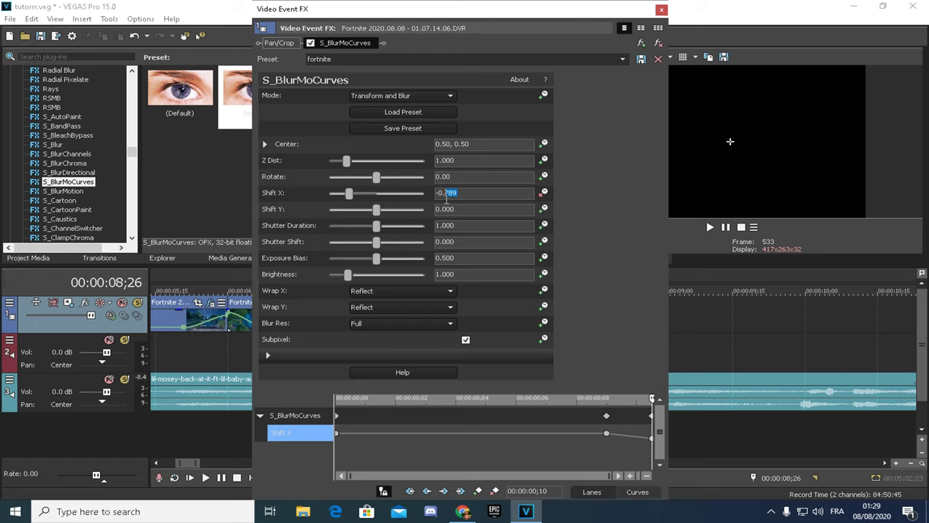
{"action": "left_click", "coordinate": [662, 11]}
Add a fade-in of about 2 frames to the start of the 01.05.22.05 clip and play the edit back.
{"action": "scroll", "coordinate": [164, 355], "scroll_direction": "down", "scroll_amount": 4}
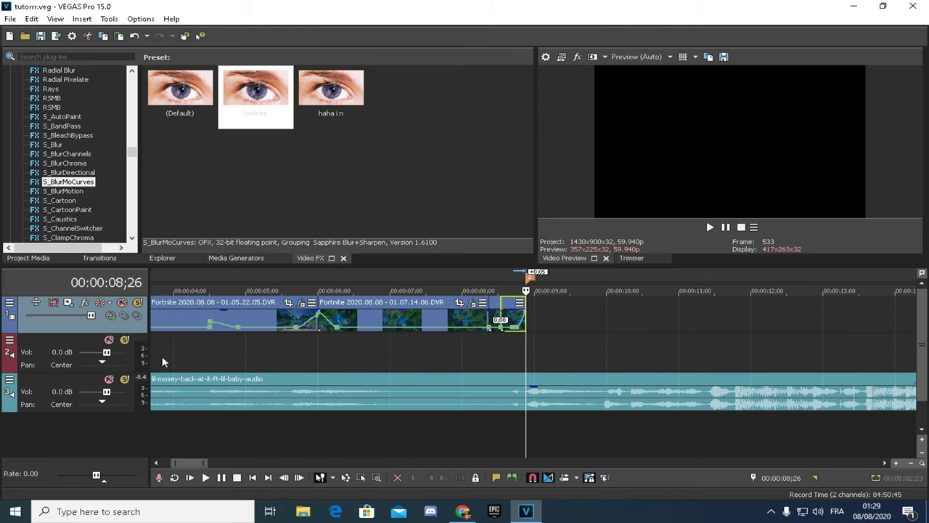
{"action": "left_click", "coordinate": [155, 348]}
{"action": "left_click", "coordinate": [153, 348]}
{"action": "scroll", "coordinate": [220, 328], "scroll_direction": "up", "scroll_amount": 3}
{"action": "scroll", "coordinate": [221, 328], "scroll_direction": "up", "scroll_amount": 5}
{"action": "left_click_drag", "start_coordinate": [154, 299], "coordinate": [171, 308]}
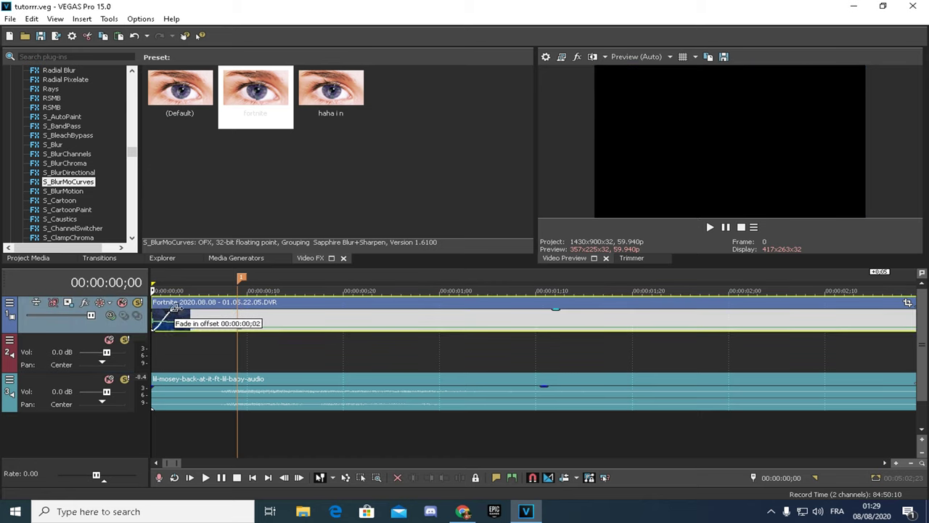
{"action": "left_click", "coordinate": [711, 227]}
{"action": "scroll", "coordinate": [697, 317], "scroll_direction": "down", "scroll_amount": 4}
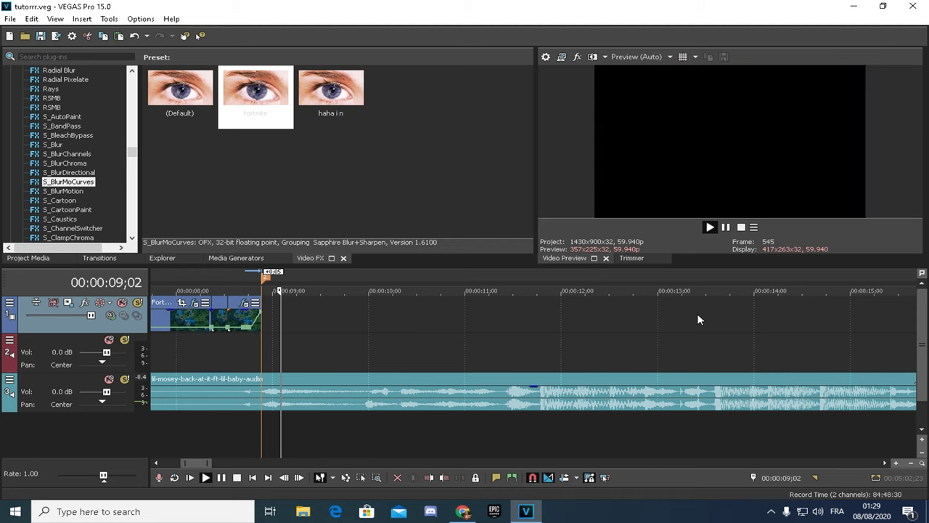
Place a marker at 00:00:11;23 and import Displacement Map (1) and POPULAR WHOOSH SOUND EFFECTS FOR EDITS from the Downloads folder.
{"action": "left_click", "coordinate": [732, 229]}
{"action": "scroll", "coordinate": [660, 342], "scroll_direction": "up", "scroll_amount": 2}
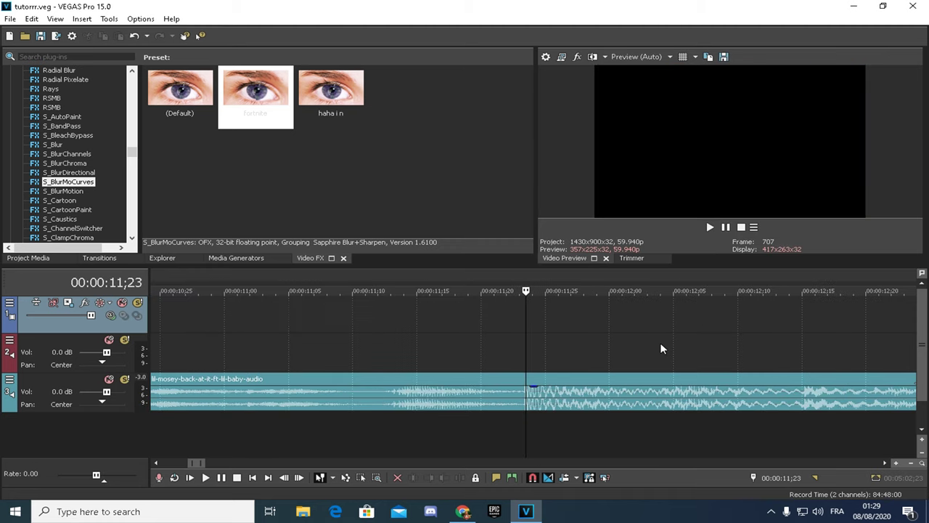
{"action": "key", "text": "alt+f"}
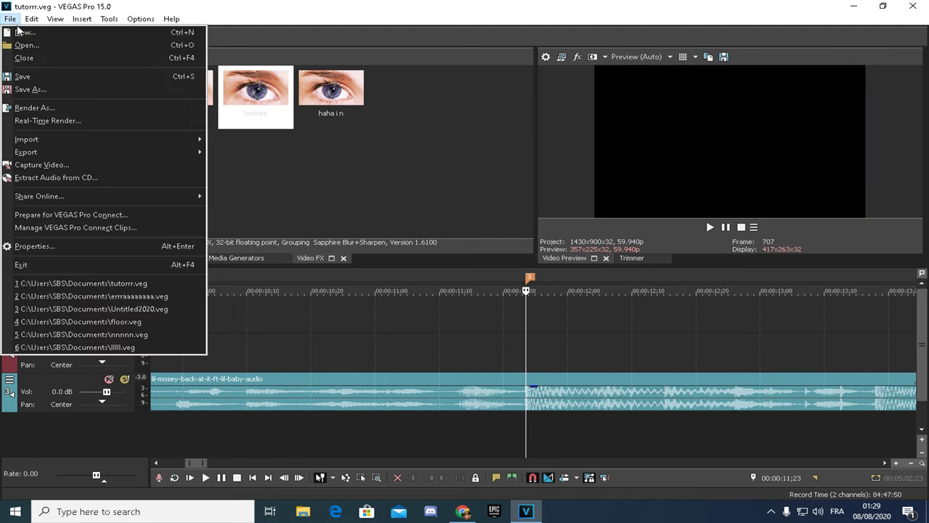
{"action": "key", "text": "o"}
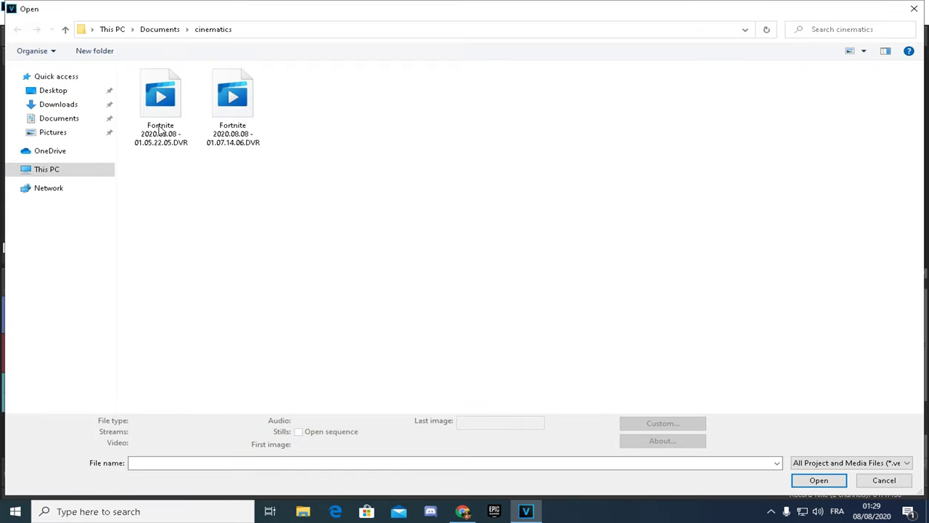
{"action": "left_click", "coordinate": [58, 104]}
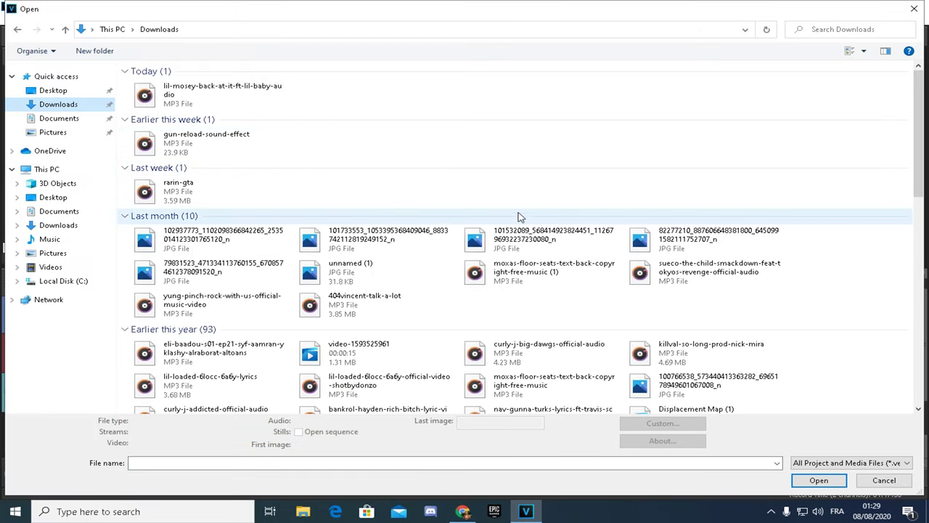
{"action": "scroll", "coordinate": [498, 245], "scroll_direction": "down", "scroll_amount": 10}
{"action": "left_click", "coordinate": [506, 329]}
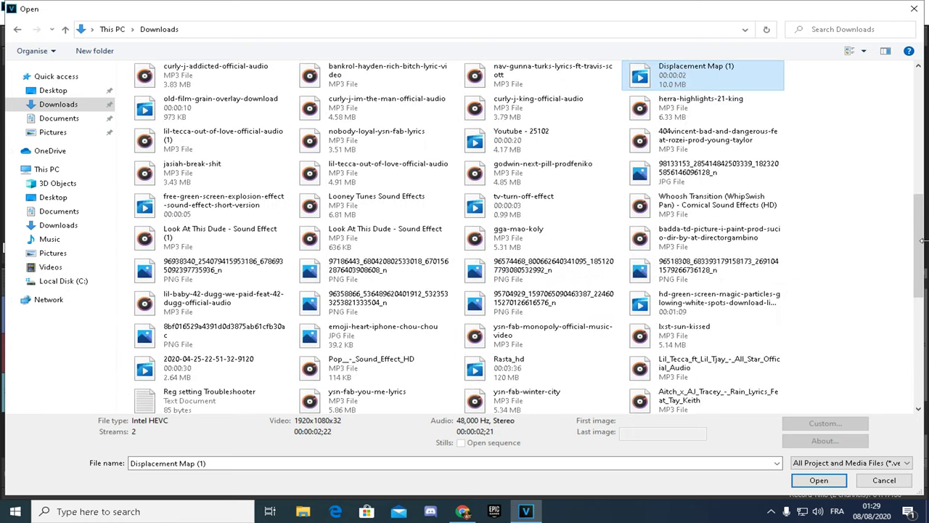
{"action": "left_click_drag", "start_coordinate": [916, 254], "coordinate": [890, 416]}
{"action": "left_click", "coordinate": [715, 359], "text": "ctrl"}
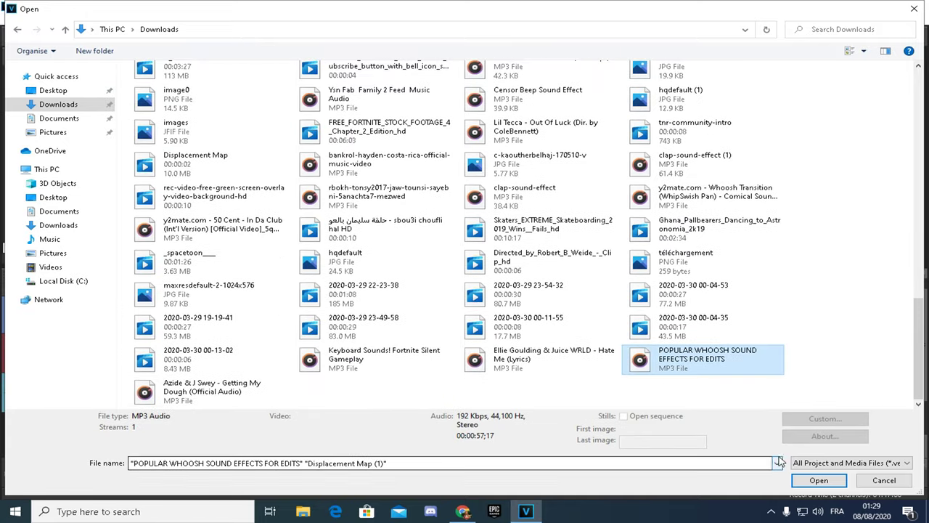
{"action": "left_click", "coordinate": [817, 480]}
Place the whoosh sound effects audio on its own track below the song, starting at 00:00:08;11.
{"action": "scroll", "coordinate": [309, 354], "scroll_direction": "down", "scroll_amount": 10}
{"action": "left_click_drag", "start_coordinate": [265, 357], "coordinate": [238, 434]}
{"action": "scroll", "coordinate": [420, 441], "scroll_direction": "up", "scroll_amount": 8}
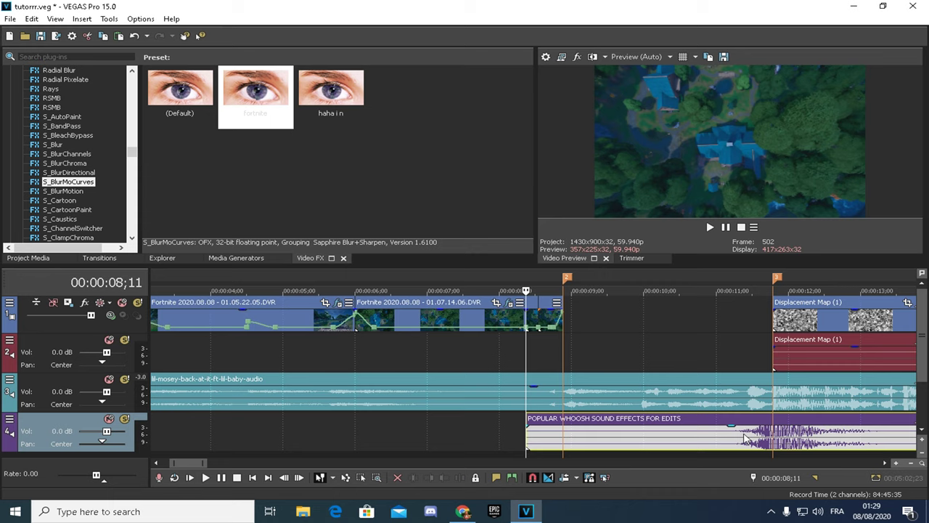
Split the whoosh audio at 00:00:11;10 and 00:00:12;17, and delete the parts before and after that section.
{"action": "left_click", "coordinate": [742, 437]}
{"action": "right_click", "coordinate": [751, 438]}
{"action": "left_click", "coordinate": [817, 250]}
{"action": "left_click", "coordinate": [831, 437]}
{"action": "right_click", "coordinate": [830, 437]}
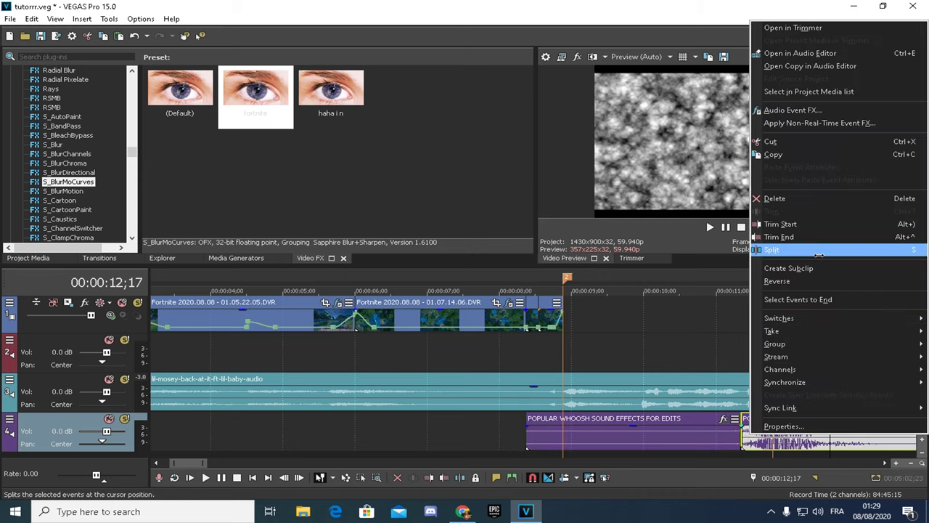
{"action": "left_click", "coordinate": [819, 251]}
{"action": "left_click", "coordinate": [843, 437]}
{"action": "key", "text": "Delete"}
{"action": "left_click", "coordinate": [704, 437]}
{"action": "key", "text": "Delete"}
{"action": "left_click", "coordinate": [748, 437]}
Time-compress the remaining whoosh clip from its end to a playback speed of about 210.8%.
{"action": "scroll", "coordinate": [745, 434], "scroll_direction": "up", "scroll_amount": 1}
{"action": "scroll", "coordinate": [745, 434], "scroll_direction": "down", "scroll_amount": 2}
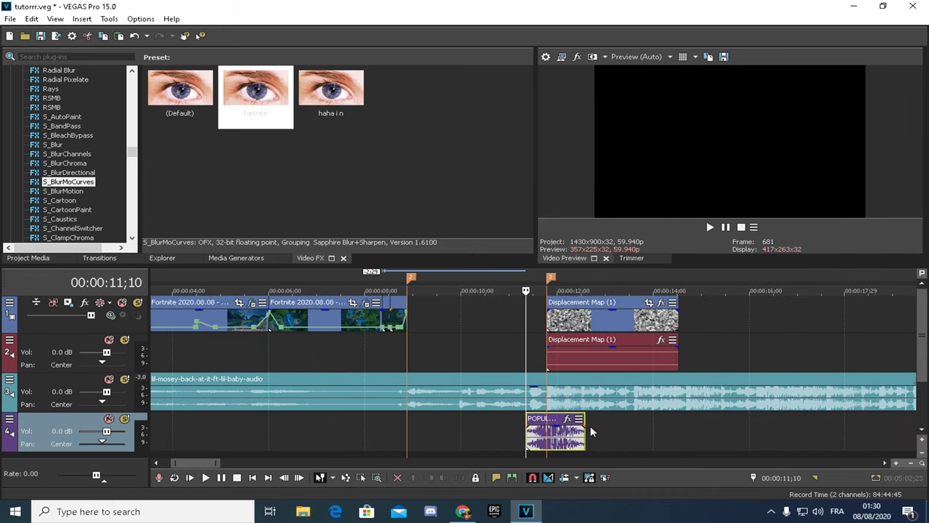
{"action": "scroll", "coordinate": [592, 432], "scroll_direction": "up", "scroll_amount": 4}
{"action": "left_click_drag", "start_coordinate": [705, 421], "coordinate": [615, 423]}
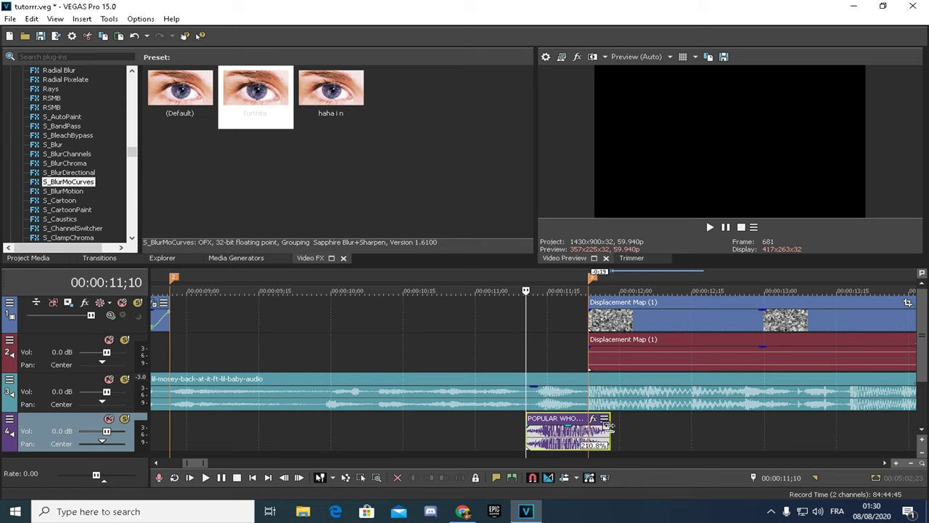
Shift the whoosh clip about 9 frames later so it starts just before marker 3, checking its timing by playback.
{"action": "left_click", "coordinate": [514, 432]}
{"action": "key", "text": "space"}
{"action": "left_click", "coordinate": [726, 228]}
{"action": "left_click_drag", "start_coordinate": [549, 441], "coordinate": [594, 449]}
{"action": "left_click", "coordinate": [523, 431]}
{"action": "key", "text": "space"}
{"action": "left_click", "coordinate": [725, 229]}
Ungroup the Displacement Map (1) clip and delete its audio event.
{"action": "left_click", "coordinate": [682, 324]}
{"action": "key", "text": "u"}
{"action": "left_click", "coordinate": [716, 363]}
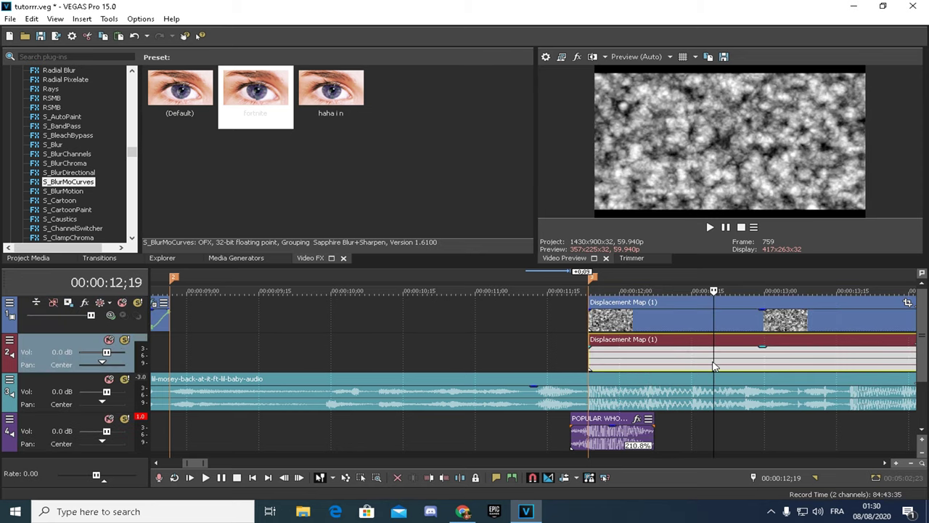
{"action": "key", "text": "Delete"}
Put the Displacement Map clip at the start of a new video track above the gameplay and extend it to marker 2.
{"action": "left_click", "coordinate": [697, 321]}
{"action": "scroll", "coordinate": [692, 320], "scroll_direction": "down", "scroll_amount": 1}
{"action": "scroll", "coordinate": [689, 320], "scroll_direction": "down", "scroll_amount": 1}
{"action": "right_click", "coordinate": [94, 461]}
{"action": "left_click", "coordinate": [138, 434]}
{"action": "left_click_drag", "start_coordinate": [555, 357], "coordinate": [182, 324]}
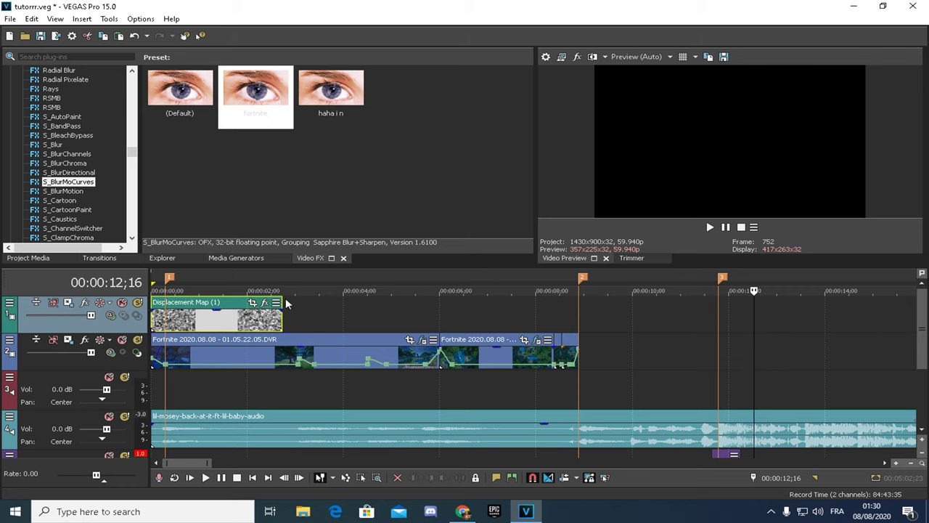
{"action": "left_click_drag", "start_coordinate": [285, 299], "coordinate": [579, 303]}
{"action": "left_click", "coordinate": [457, 320]}
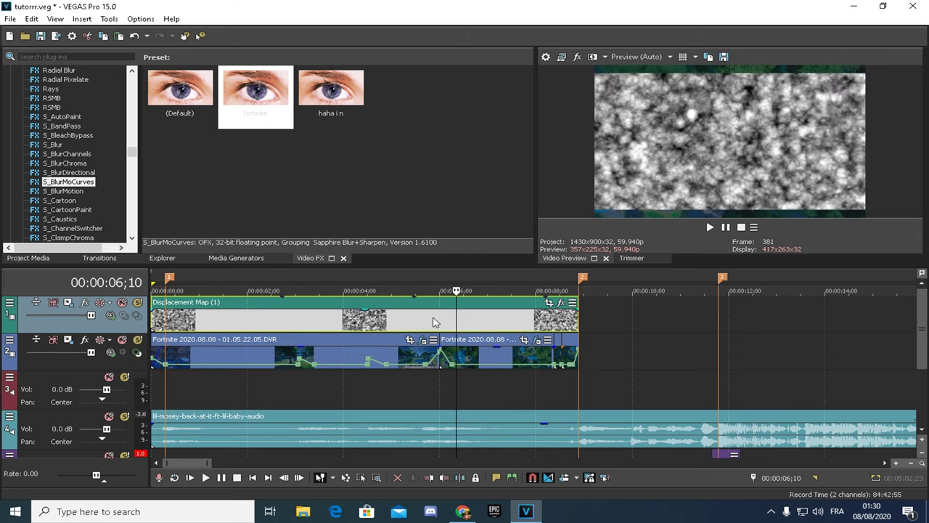
{"action": "left_click", "coordinate": [381, 320]}
{"action": "key", "text": "space"}
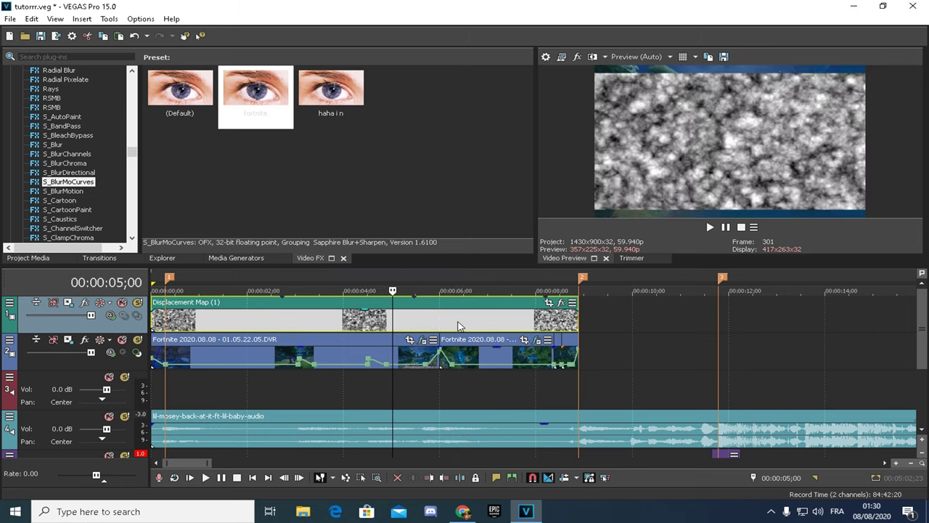
{"action": "key", "text": "space"}
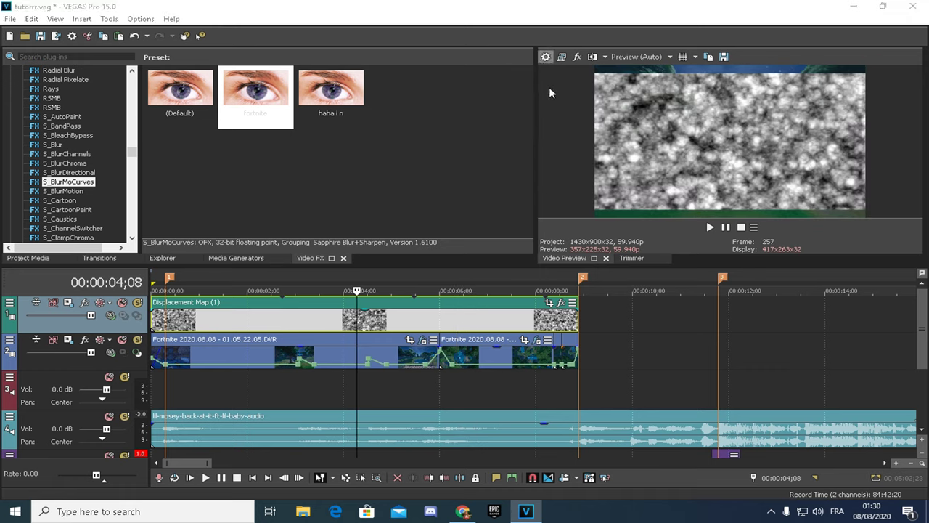
Apply the saved 2560x1440, 59.940 fps project template with Disable resample and set the deinterlace method to None.
{"action": "left_click", "coordinate": [546, 56]}
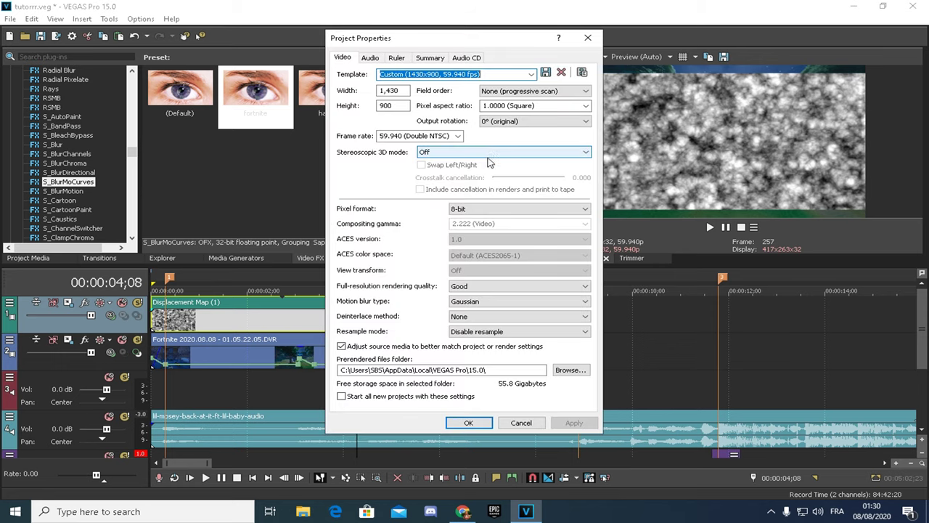
{"action": "left_click", "coordinate": [531, 74]}
{"action": "scroll", "coordinate": [511, 311], "scroll_direction": "down", "scroll_amount": 3}
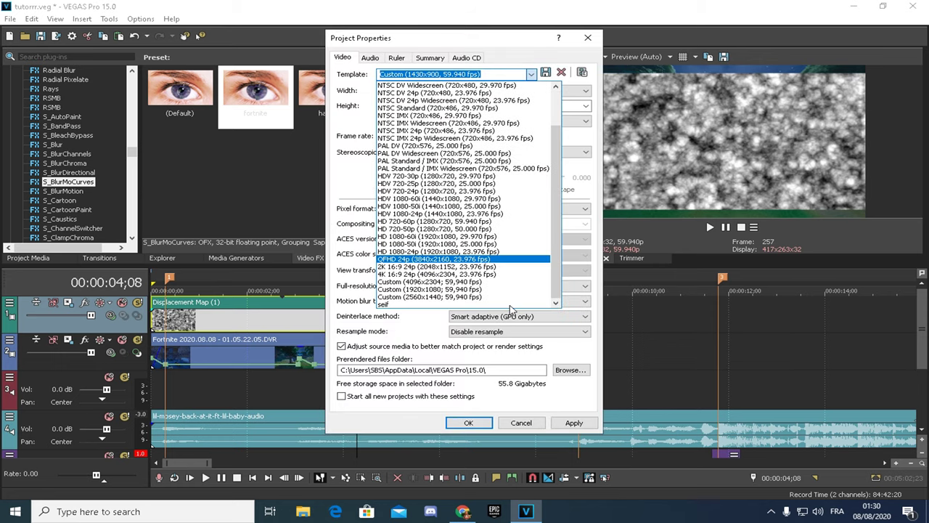
{"action": "left_click", "coordinate": [511, 308]}
{"action": "left_click", "coordinate": [493, 331]}
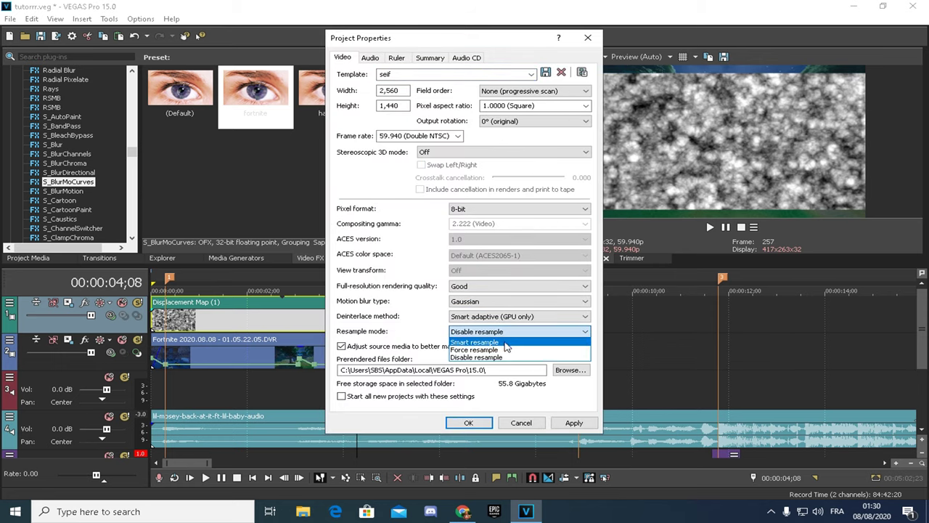
{"action": "left_click", "coordinate": [494, 358]}
{"action": "left_click", "coordinate": [519, 316]}
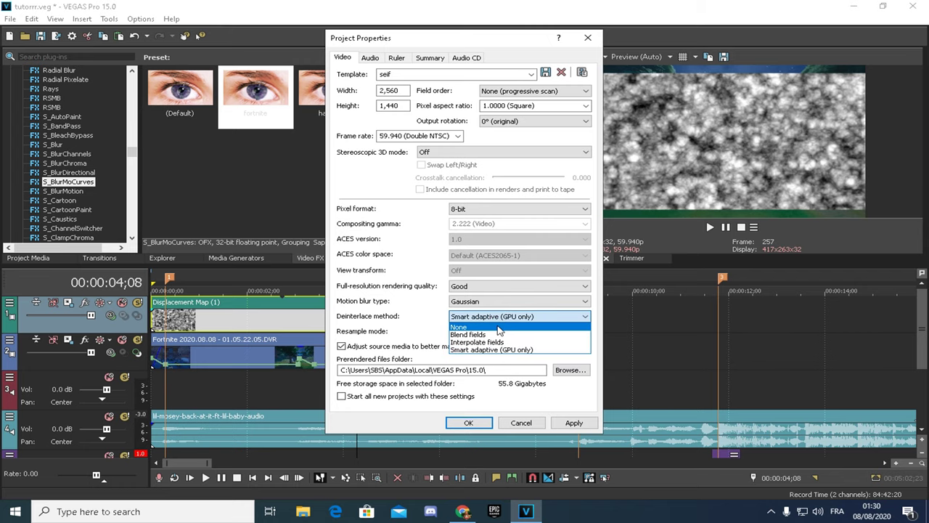
{"action": "left_click", "coordinate": [479, 326]}
{"action": "left_click", "coordinate": [571, 423]}
{"action": "left_click", "coordinate": [468, 423]}
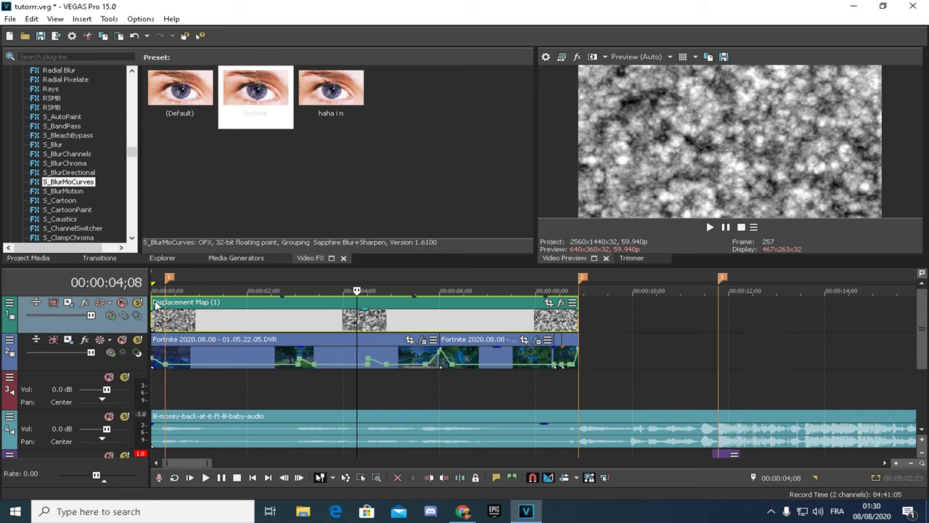
Set the Displacement Map track's composite mode to custom with the VEGAS Displacement Map plug-in.
{"action": "left_click", "coordinate": [113, 316]}
{"action": "left_click", "coordinate": [138, 135]}
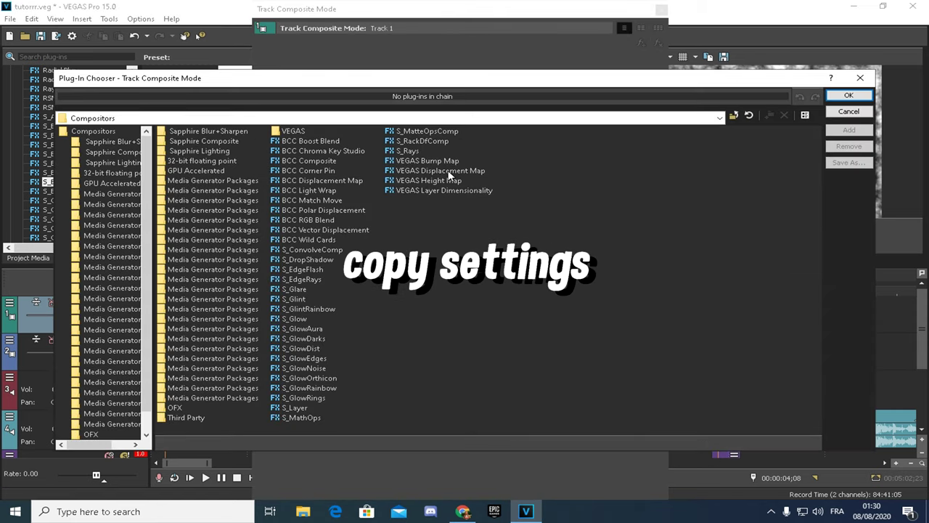
{"action": "left_click", "coordinate": [440, 170]}
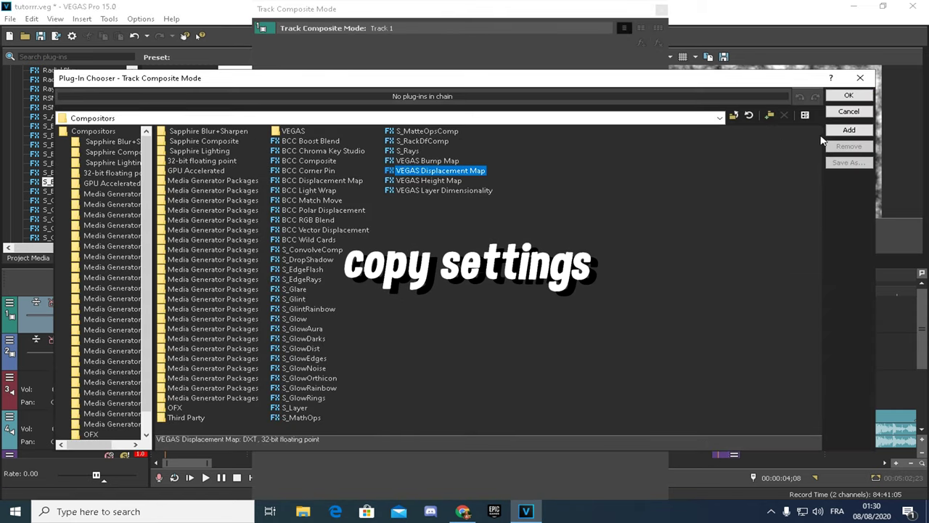
{"action": "left_click", "coordinate": [843, 130]}
{"action": "left_click", "coordinate": [848, 95]}
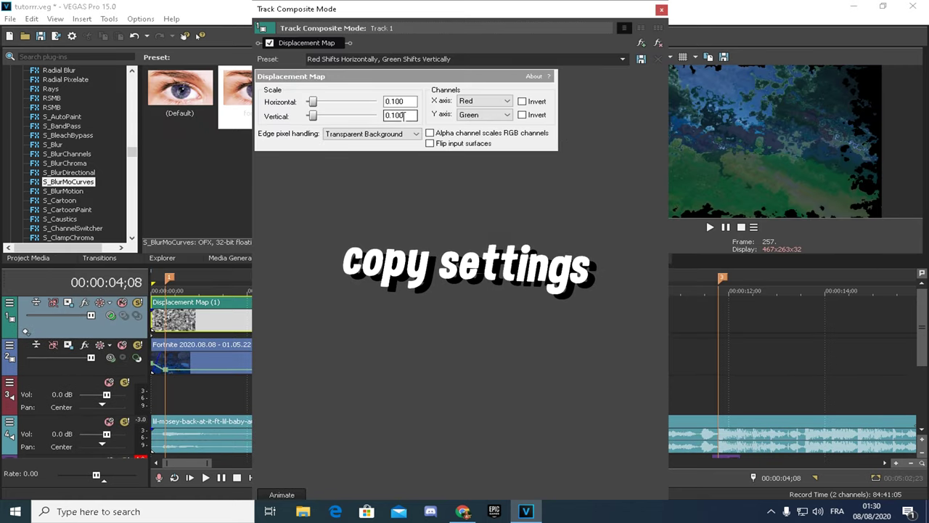
Set the displacement's horizontal and vertical scale to 0.002 and close the composite mode settings.
{"action": "left_click_drag", "start_coordinate": [402, 106], "coordinate": [395, 108]}
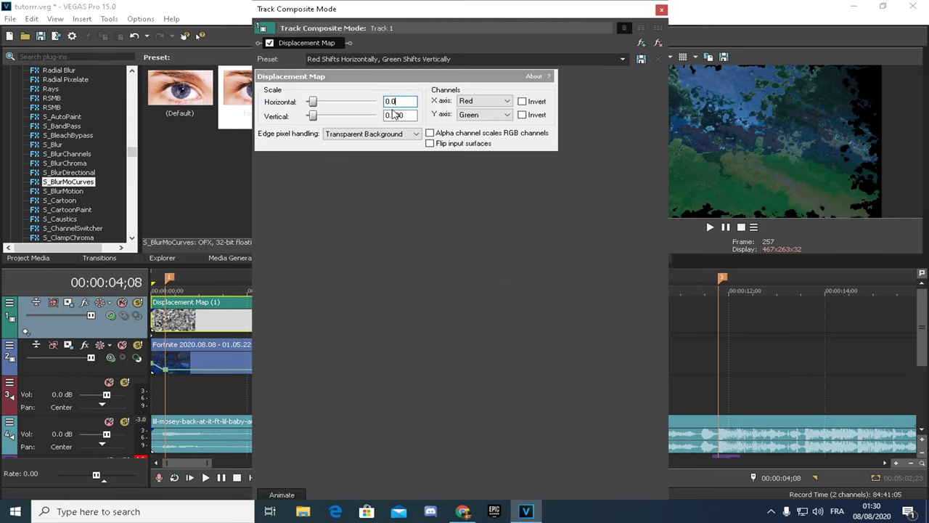
{"action": "type", "text": "02"}
{"action": "key", "text": "Return"}
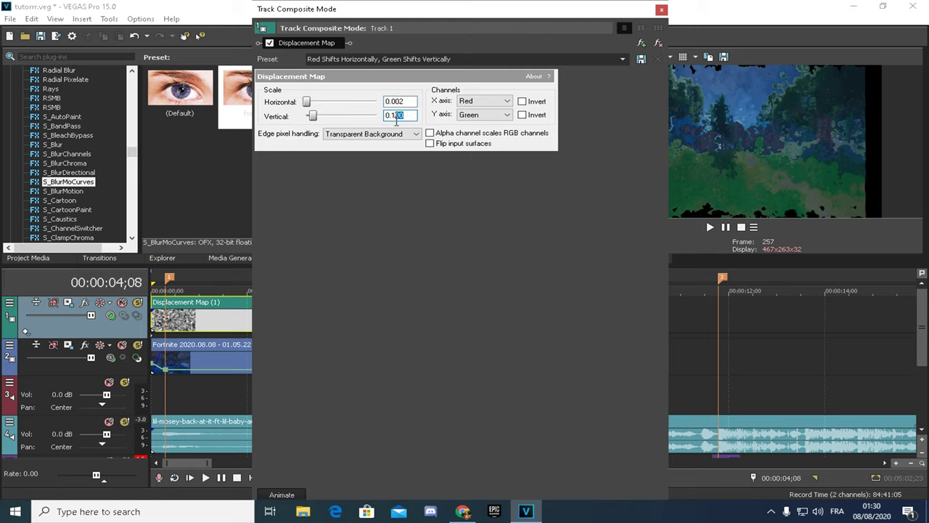
{"action": "key", "text": "Return"}
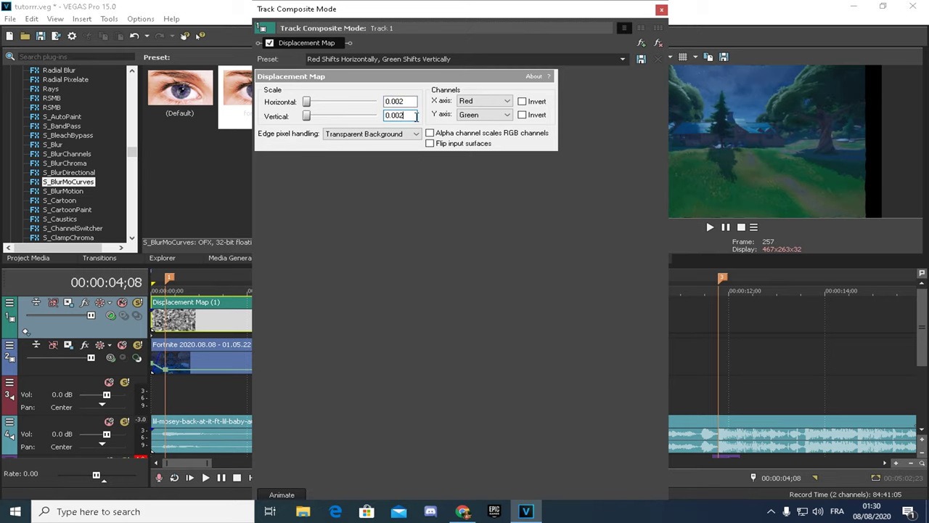
{"action": "key", "text": "alt+F10"}
{"action": "left_click", "coordinate": [488, 230]}
{"action": "left_click", "coordinate": [660, 9]}
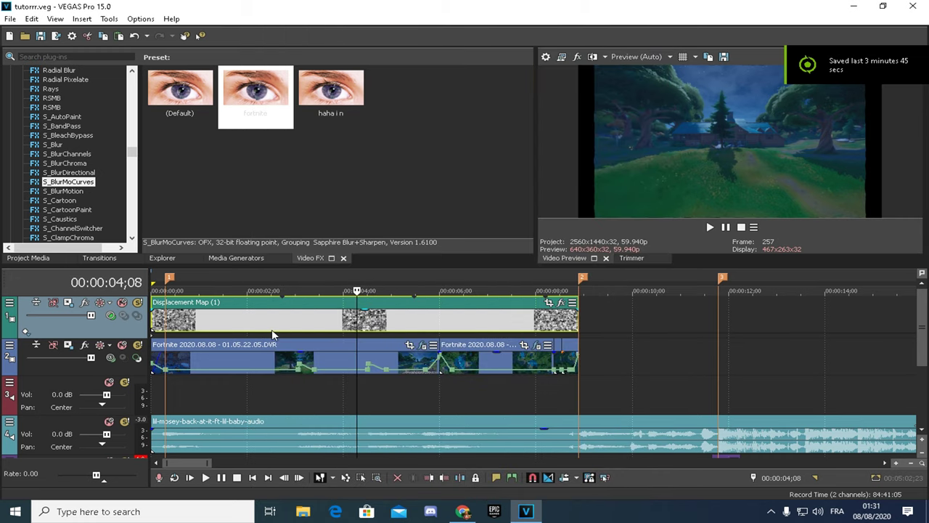
Set Maintain aspect ratio to No in Pan/Crop for the 01.05.22.05 clip and the long 01.07.14.06 clip.
{"action": "key", "text": "Left"}
{"action": "key", "text": "Right"}
{"action": "key", "text": "Left"}
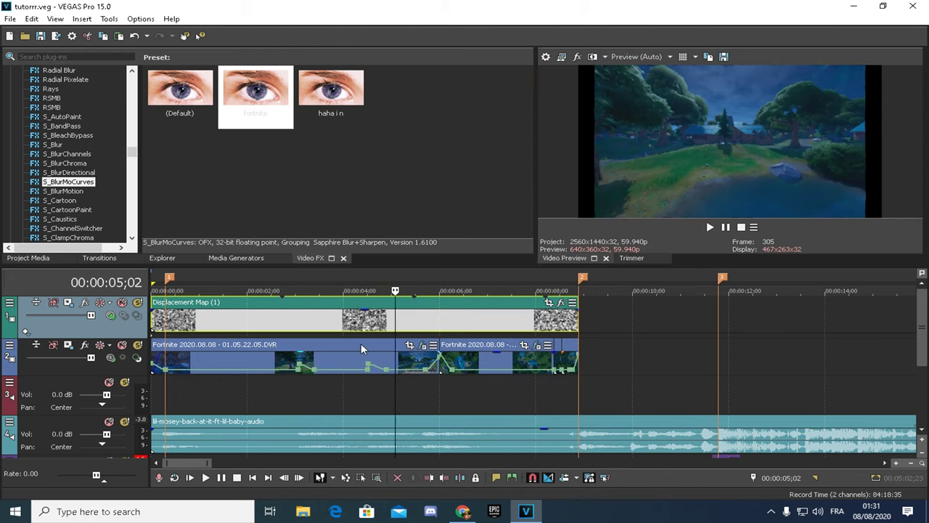
{"action": "left_click", "coordinate": [410, 344]}
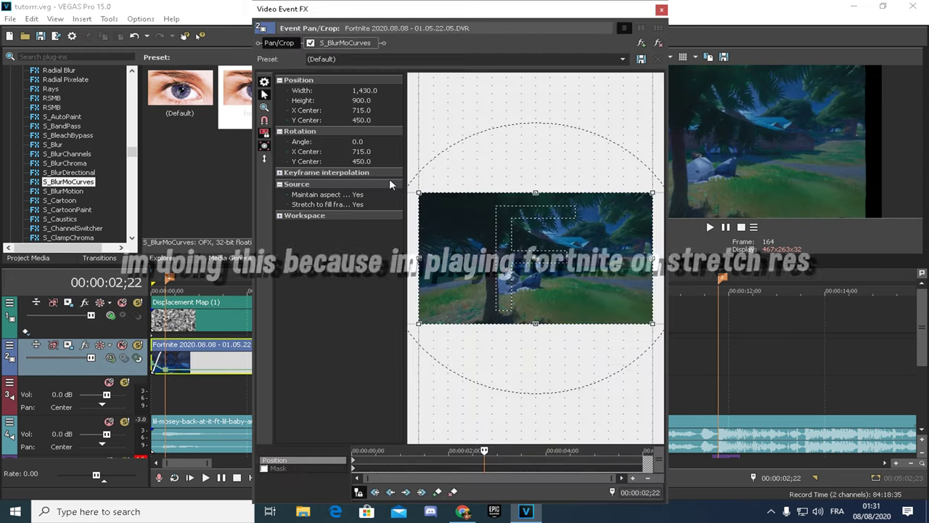
{"action": "left_click", "coordinate": [392, 195]}
{"action": "left_click", "coordinate": [388, 211]}
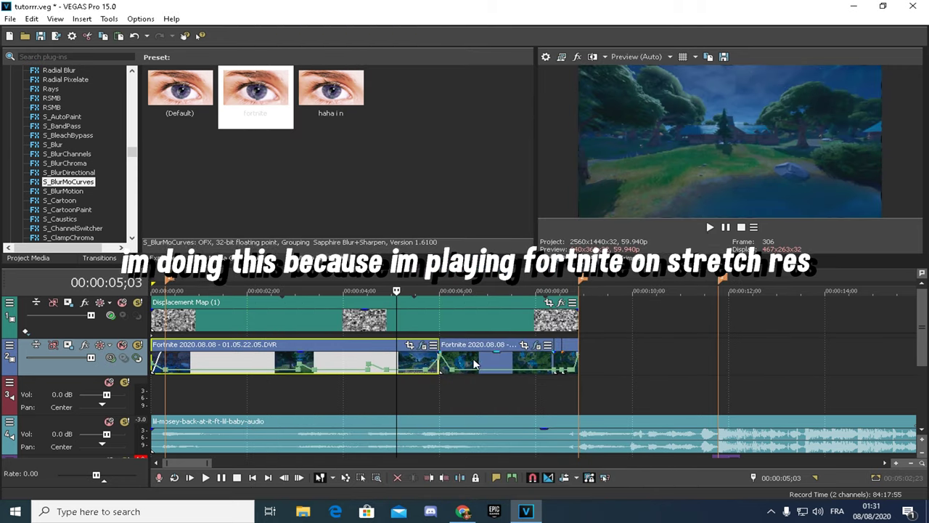
{"action": "left_click", "coordinate": [525, 345]}
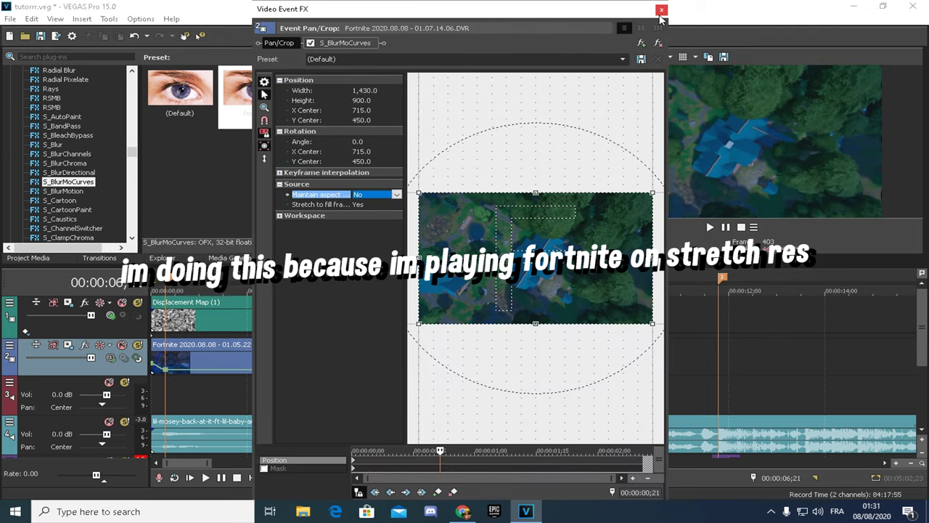
{"action": "left_click", "coordinate": [661, 10]}
Set Maintain aspect ratio to No in Pan/Crop for the short middle section of the 01.07.14.06 footage.
{"action": "scroll", "coordinate": [653, 355], "scroll_direction": "up", "scroll_amount": 2}
{"action": "left_click", "coordinate": [701, 357]}
{"action": "scroll", "coordinate": [701, 357], "scroll_direction": "up", "scroll_amount": 3}
{"action": "left_click", "coordinate": [512, 347]}
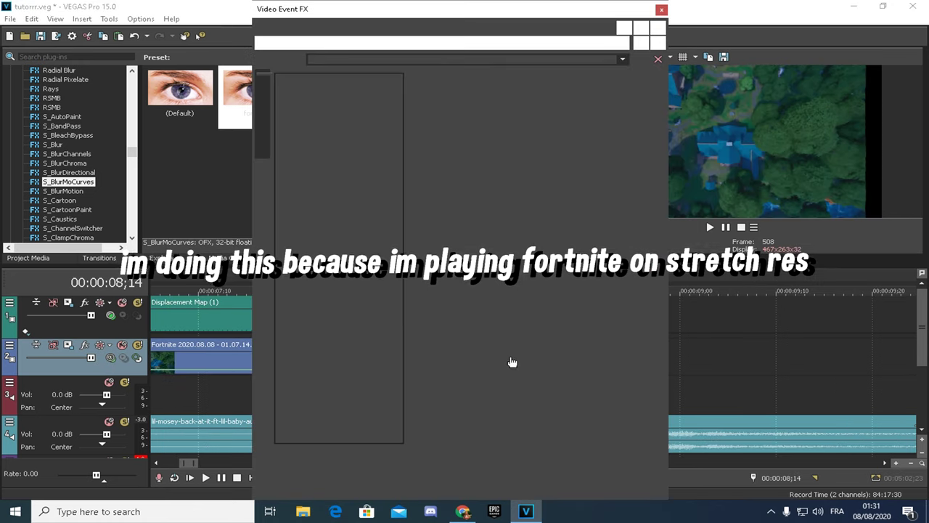
{"action": "right_click", "coordinate": [425, 325]}
{"action": "left_click", "coordinate": [363, 195]}
{"action": "left_click", "coordinate": [397, 194]}
{"action": "left_click", "coordinate": [372, 213]}
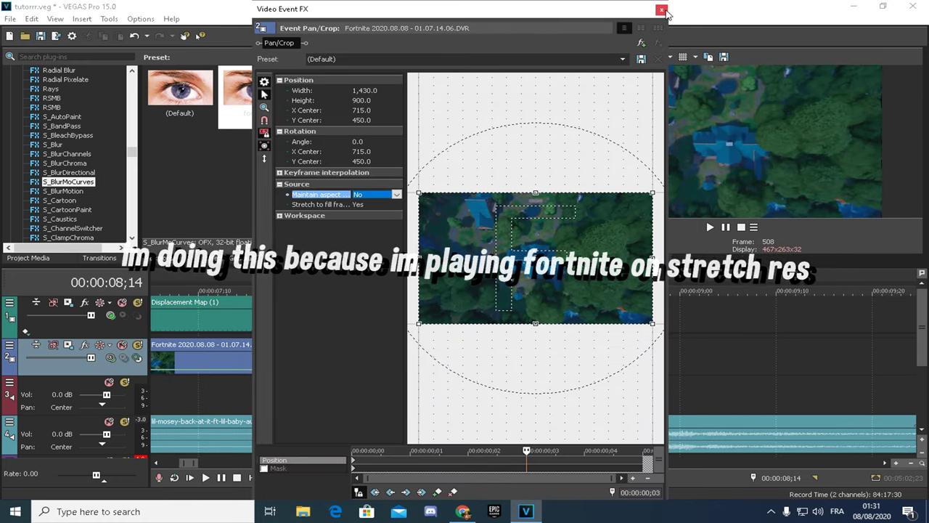
{"action": "left_click", "coordinate": [663, 11]}
Set Maintain aspect ratio to No in Pan/Crop for the last section of the 01.07.14.06 footage.
{"action": "scroll", "coordinate": [552, 359], "scroll_direction": "up", "scroll_amount": 1}
{"action": "left_click", "coordinate": [663, 345]}
{"action": "left_click", "coordinate": [395, 196]}
{"action": "left_click", "coordinate": [396, 195]}
{"action": "left_click", "coordinate": [381, 213]}
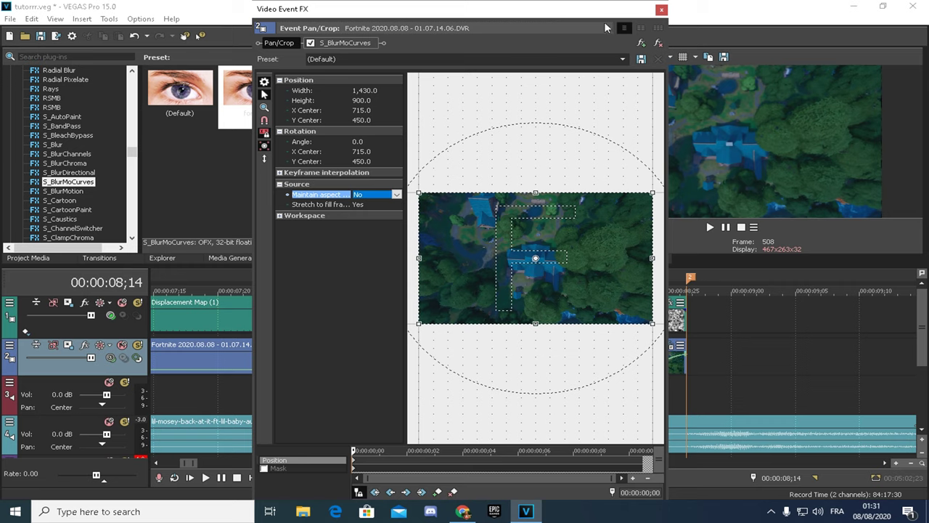
{"action": "left_click", "coordinate": [661, 10]}
Insert an empty video track and place it between the Displacement Map track and the gameplay track.
{"action": "scroll", "coordinate": [436, 352], "scroll_direction": "down", "scroll_amount": 2}
{"action": "left_click", "coordinate": [319, 320]}
{"action": "right_click", "coordinate": [53, 470]}
{"action": "left_click", "coordinate": [95, 440]}
{"action": "left_click_drag", "start_coordinate": [60, 328], "coordinate": [80, 364]}
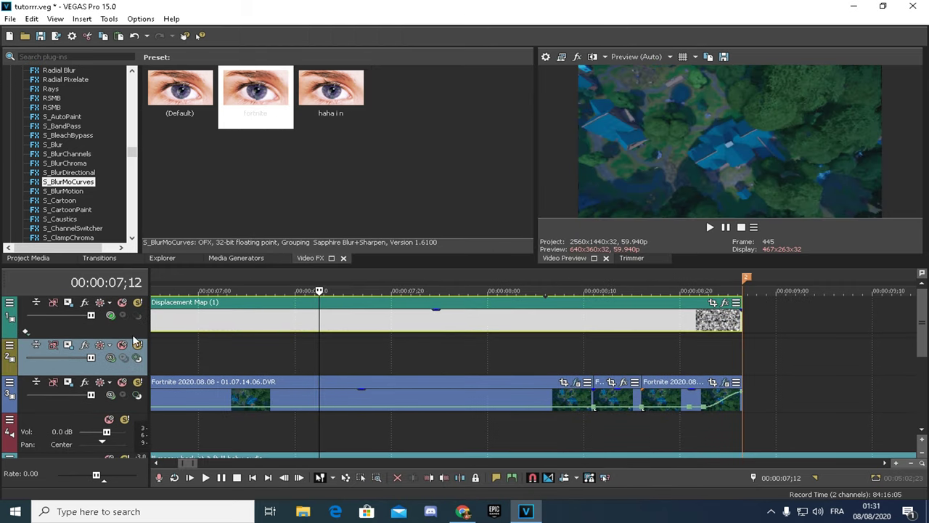
Make the empty video track a compositing child of the Displacement Map track and return to the timeline's start.
{"action": "left_click_drag", "start_coordinate": [190, 463], "coordinate": [163, 465]}
{"action": "left_click_drag", "start_coordinate": [212, 351], "coordinate": [420, 349]}
{"action": "key", "text": "space"}
{"action": "left_click", "coordinate": [727, 228]}
{"action": "left_click", "coordinate": [152, 353]}
{"action": "right_click", "coordinate": [152, 354]}
{"action": "left_click", "coordinate": [160, 365]}
Add a (Legacy) Text title with the lmgk text preset at the beginning of the nested child track.
{"action": "left_click", "coordinate": [213, 258]}
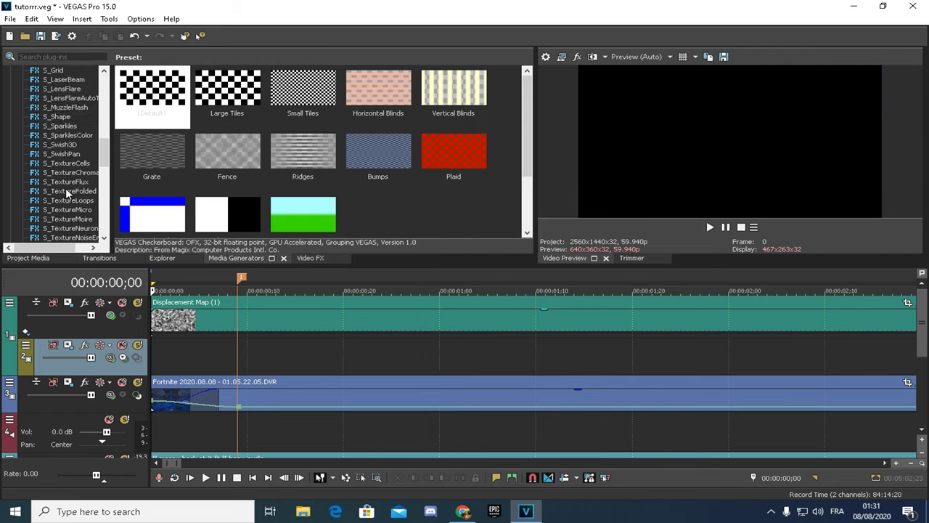
{"action": "left_click", "coordinate": [61, 200]}
{"action": "scroll", "coordinate": [291, 216], "scroll_direction": "down", "scroll_amount": 1}
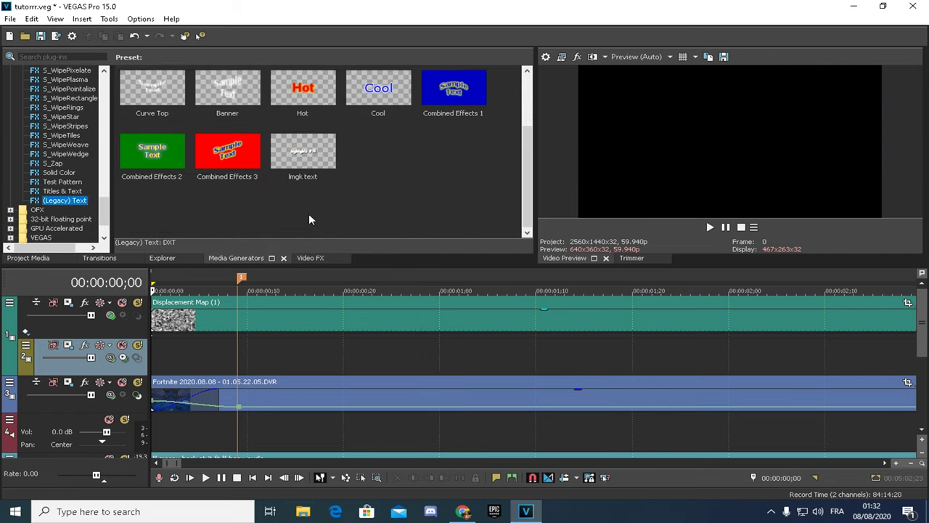
{"action": "left_click", "coordinate": [297, 165]}
{"action": "scroll", "coordinate": [311, 161], "scroll_direction": "up", "scroll_amount": 1}
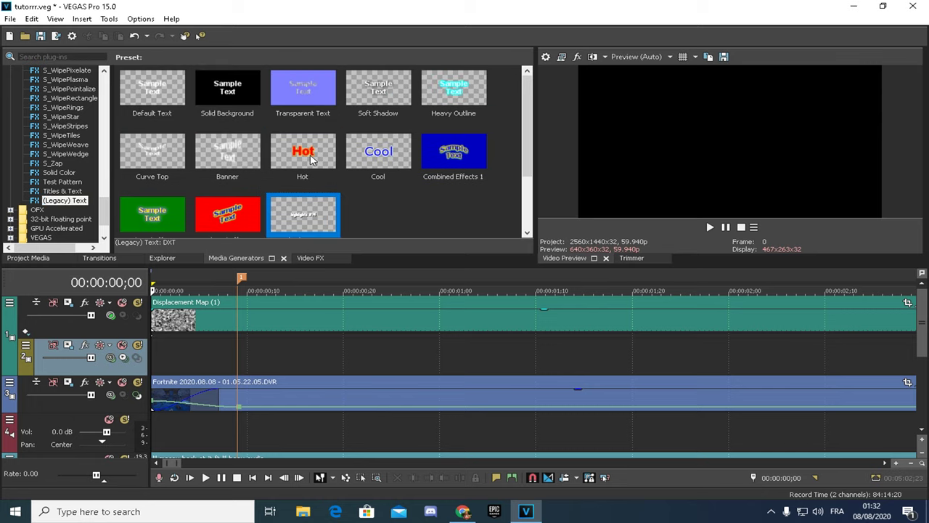
{"action": "left_click_drag", "start_coordinate": [303, 222], "coordinate": [154, 351]}
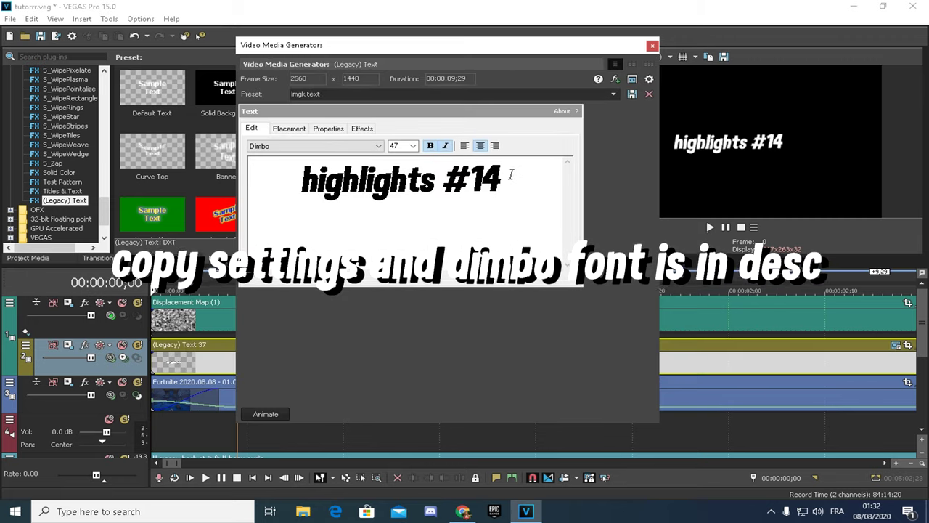
Check the title's placement, properties and effects settings, and change its text to "highlights #16".
{"action": "left_click", "coordinate": [284, 129]}
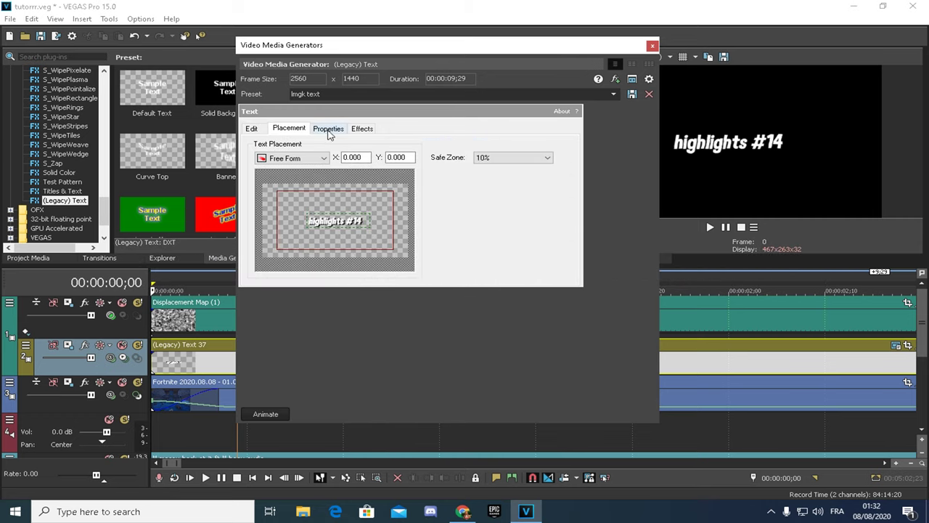
{"action": "left_click", "coordinate": [329, 131]}
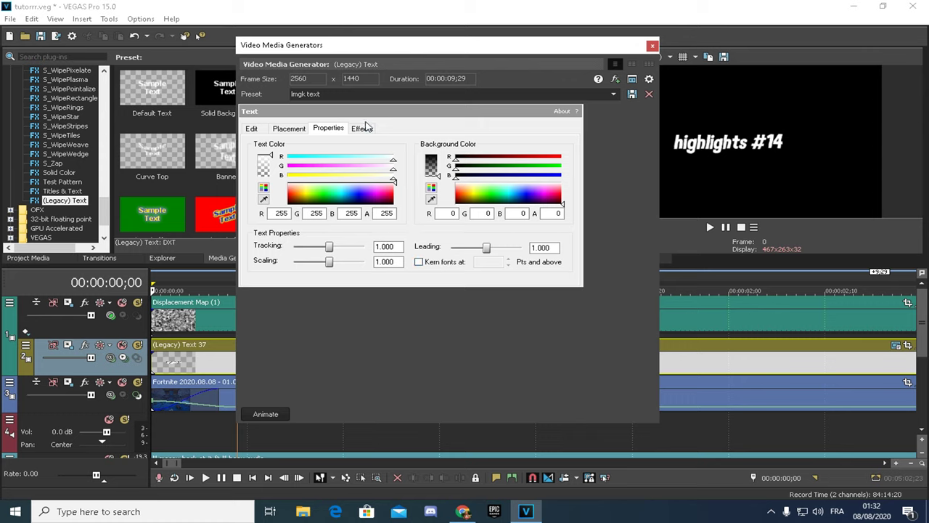
{"action": "left_click", "coordinate": [367, 127]}
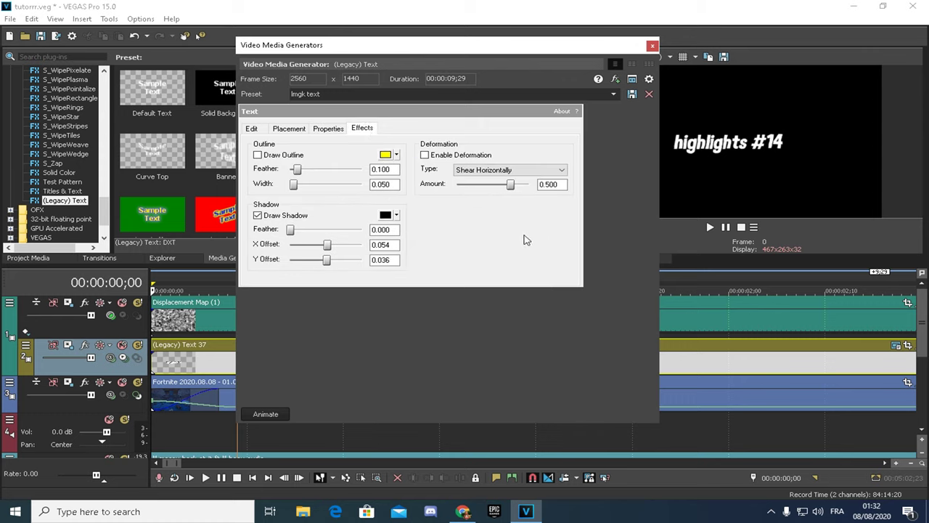
{"action": "left_click", "coordinate": [252, 128]}
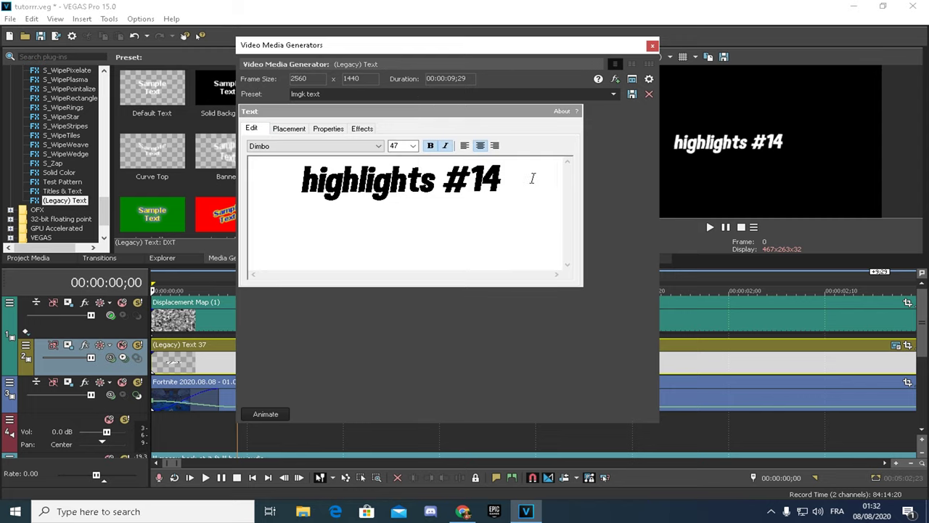
{"action": "key", "text": "BackSpace"}
{"action": "type", "text": "65"}
{"action": "key", "text": "BackSpace"}
{"action": "left_click", "coordinate": [653, 45]}
Play the opening of the edit and trim 7 frames off the start of the highlights title.
{"action": "left_click", "coordinate": [158, 322]}
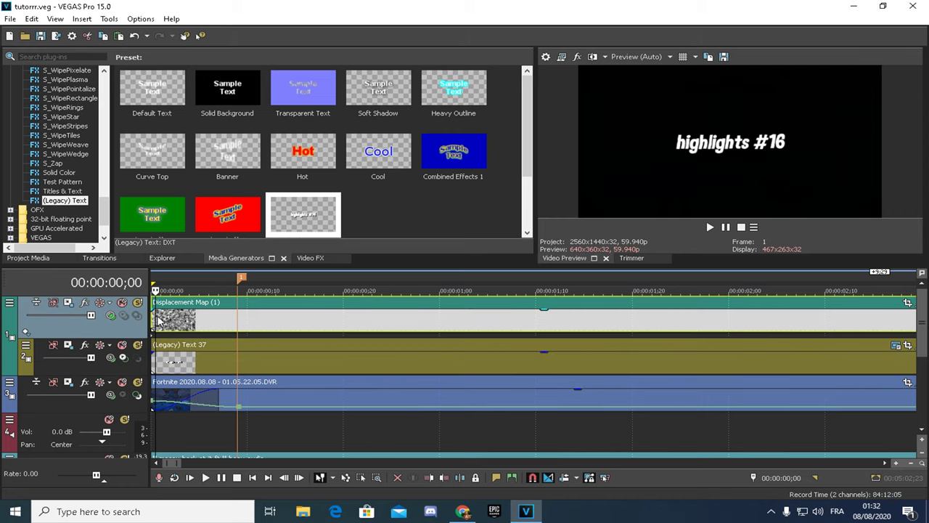
{"action": "key", "text": "space"}
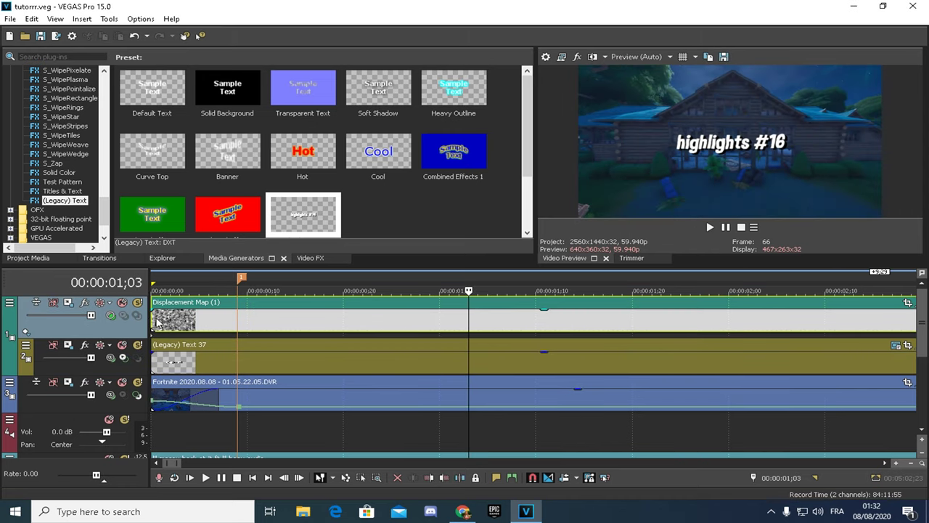
{"action": "key", "text": "space"}
{"action": "mouse_move", "coordinate": [153, 346]}
{"action": "left_mouse_down"}
{"action": "mouse_move", "coordinate": [223, 352]}
{"action": "mouse_move", "coordinate": [149, 353]}
{"action": "left_mouse_up"}
{"action": "left_click", "coordinate": [224, 352]}
{"action": "right_click", "coordinate": [235, 346]}
{"action": "left_click", "coordinate": [204, 345]}
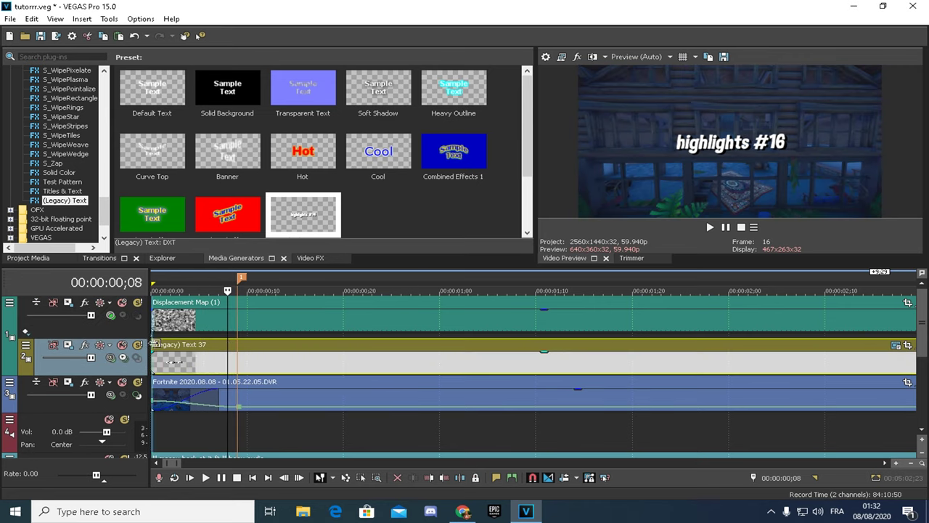
{"action": "left_click_drag", "start_coordinate": [207, 347], "coordinate": [275, 347]}
Apply the 3D Blinds transition with the Spin preset to the start of the highlights title.
{"action": "left_click", "coordinate": [99, 258]}
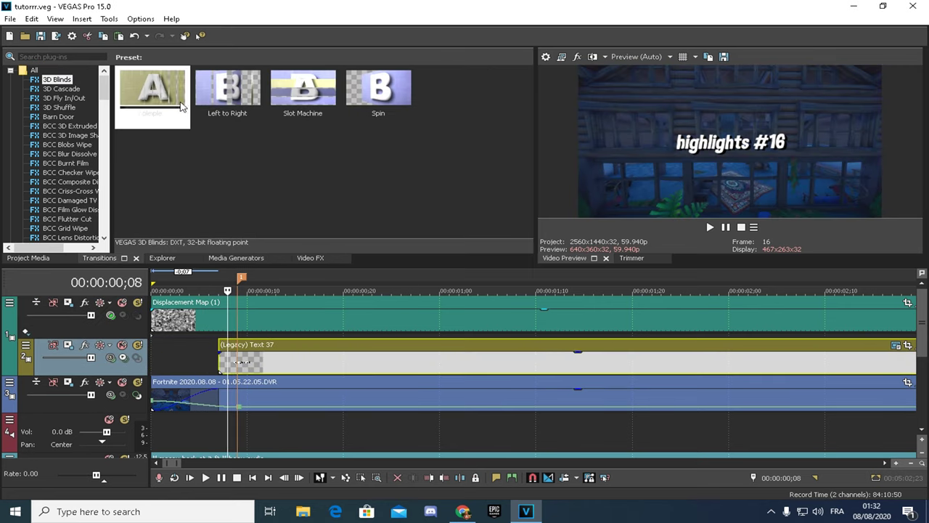
{"action": "left_click_drag", "start_coordinate": [379, 90], "coordinate": [222, 350]}
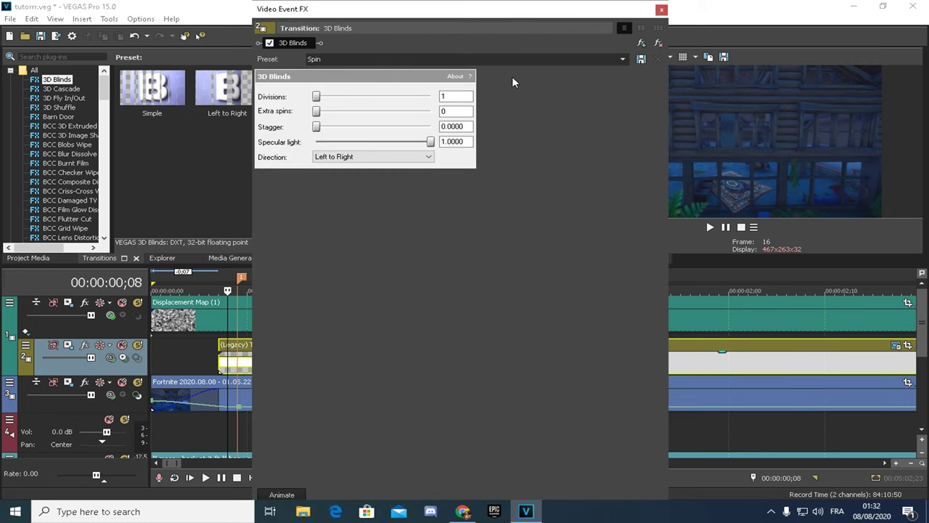
{"action": "left_click", "coordinate": [660, 12]}
Shorten the highlights title's opening transition and extend the title's start 3 frames earlier, checking it in playback.
{"action": "left_click", "coordinate": [213, 343]}
{"action": "left_click", "coordinate": [711, 227]}
{"action": "left_click", "coordinate": [726, 227]}
{"action": "left_click_drag", "start_coordinate": [502, 361], "coordinate": [276, 363]}
{"action": "left_click_drag", "start_coordinate": [219, 348], "coordinate": [191, 349]}
{"action": "left_click", "coordinate": [161, 350]}
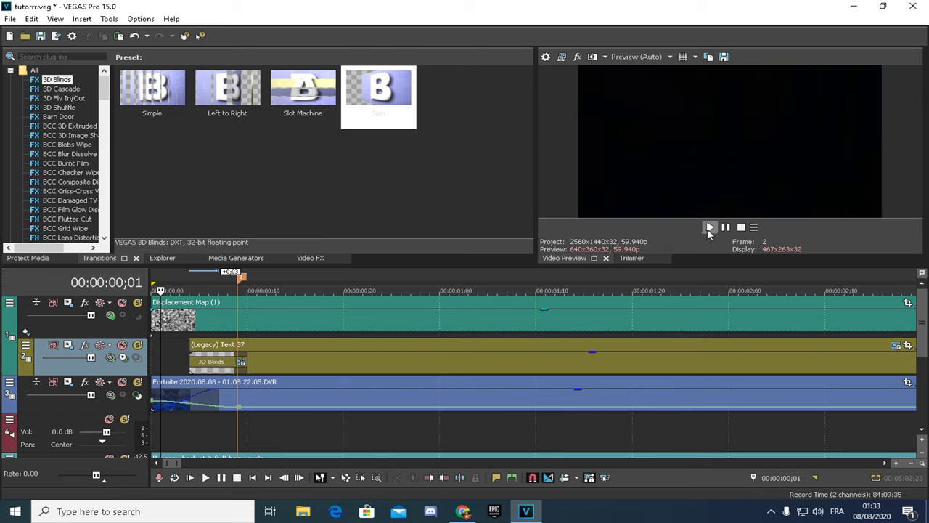
{"action": "left_click", "coordinate": [725, 229]}
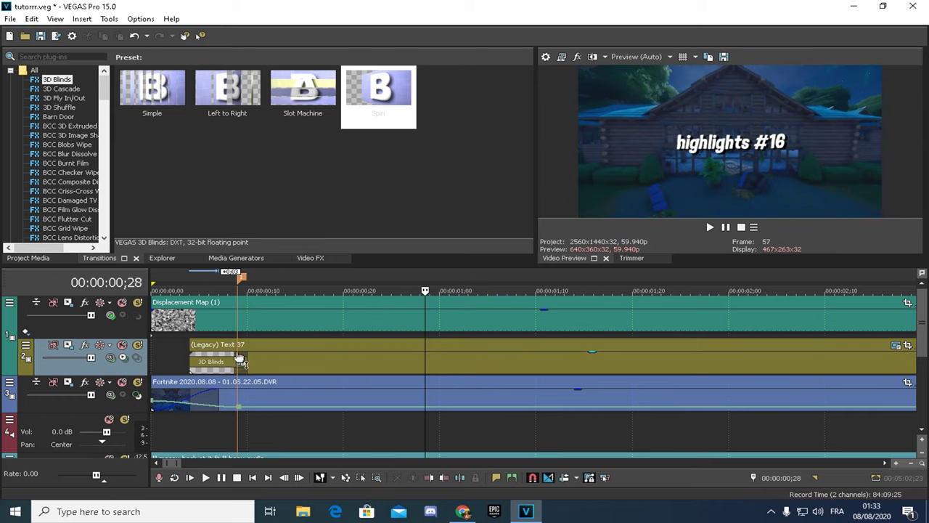
{"action": "left_click", "coordinate": [176, 351]}
{"action": "left_click", "coordinate": [726, 227]}
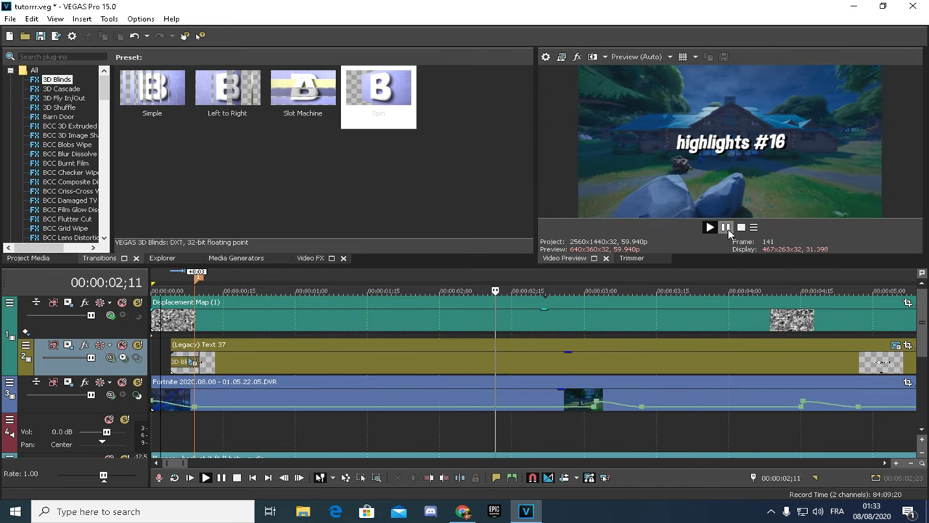
Split the highlights title at the cut between the two gameplay clips and delete the part after it.
{"action": "scroll", "coordinate": [730, 329], "scroll_direction": "down", "scroll_amount": 1}
{"action": "left_click", "coordinate": [726, 227]}
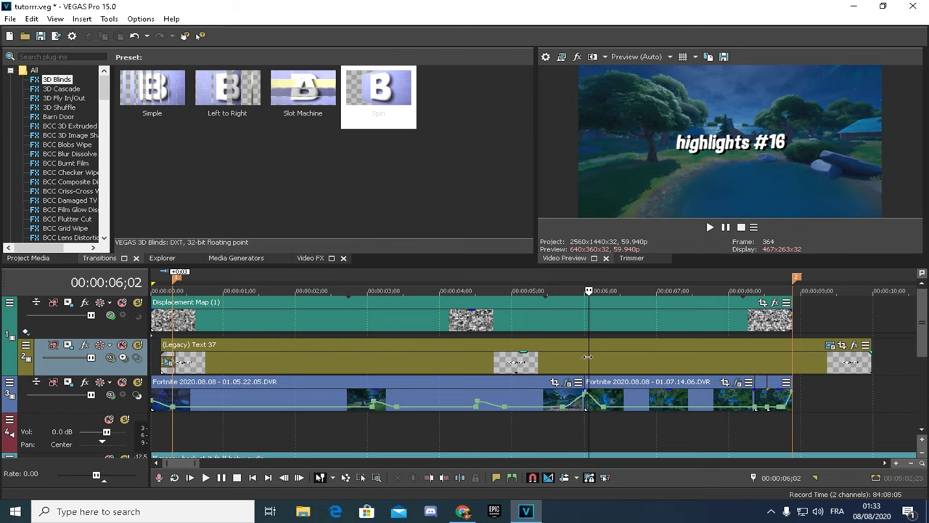
{"action": "left_click", "coordinate": [593, 366]}
{"action": "right_click", "coordinate": [598, 366]}
{"action": "left_click", "coordinate": [604, 329]}
{"action": "key", "text": "Delete"}
{"action": "key", "text": "Up"}
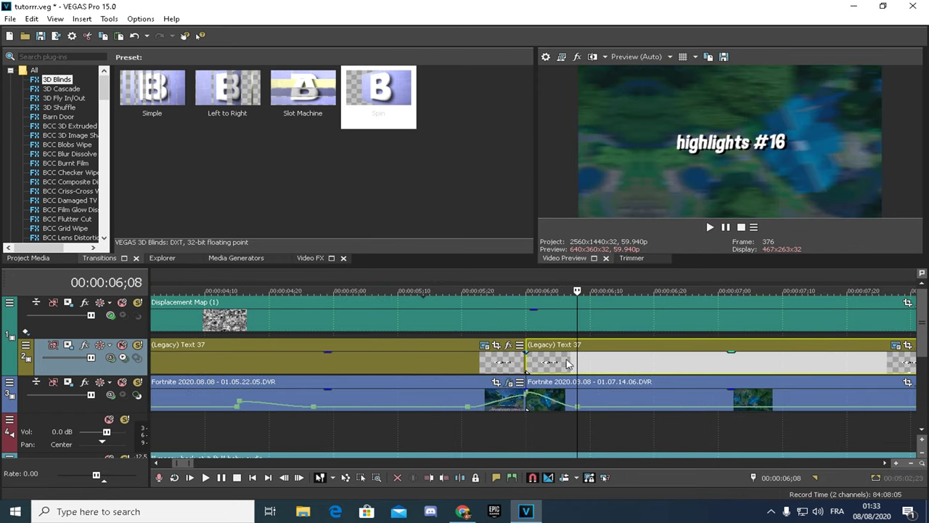
{"action": "left_click", "coordinate": [71, 97]}
{"action": "left_click", "coordinate": [77, 90]}
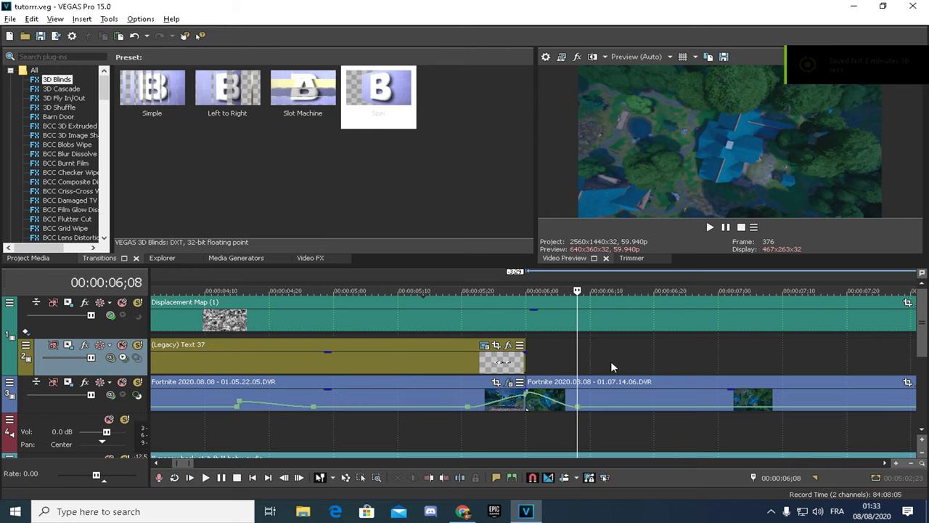
{"action": "right_click", "coordinate": [610, 361]}
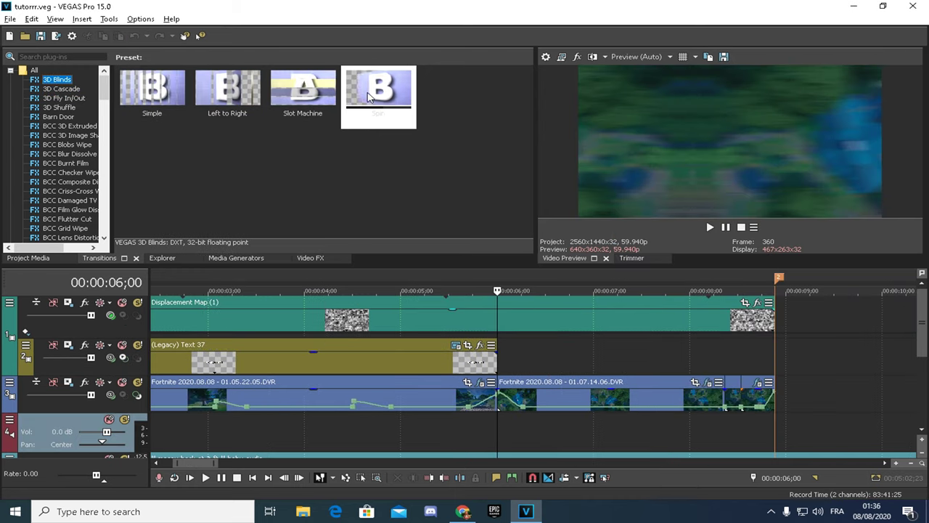
Apply the 3D Blinds Spin transition to the end of the highlights title with its direction set to Right to Left.
{"action": "left_click_drag", "start_coordinate": [379, 92], "coordinate": [500, 359]}
{"action": "left_click", "coordinate": [429, 157]}
{"action": "left_click", "coordinate": [334, 176]}
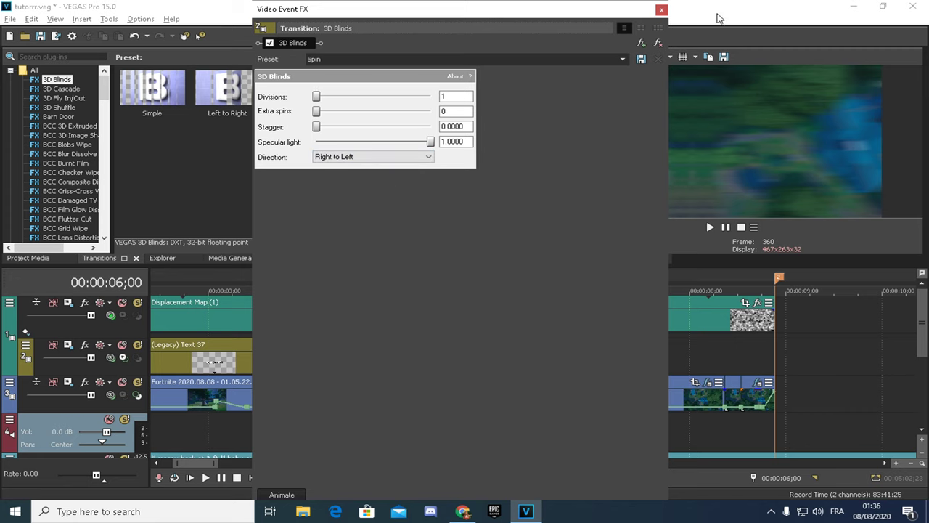
{"action": "left_click", "coordinate": [661, 9]}
Extend the highlights title's start 1 frame earlier and play the title through to its end.
{"action": "scroll", "coordinate": [446, 397], "scroll_direction": "down", "scroll_amount": 2}
{"action": "left_click", "coordinate": [369, 363]}
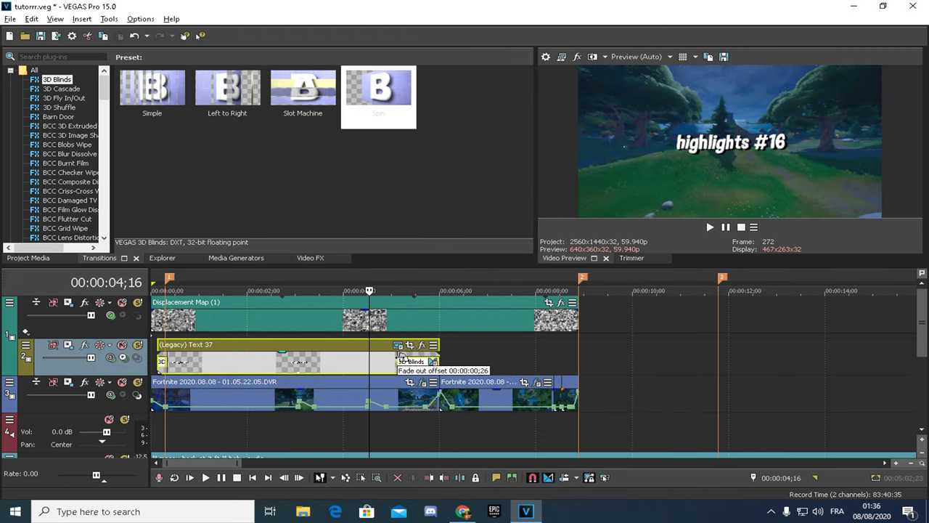
{"action": "left_click", "coordinate": [157, 346]}
{"action": "key", "text": "space"}
{"action": "key", "text": "space"}
{"action": "scroll", "coordinate": [231, 360], "scroll_direction": "up", "scroll_amount": 2}
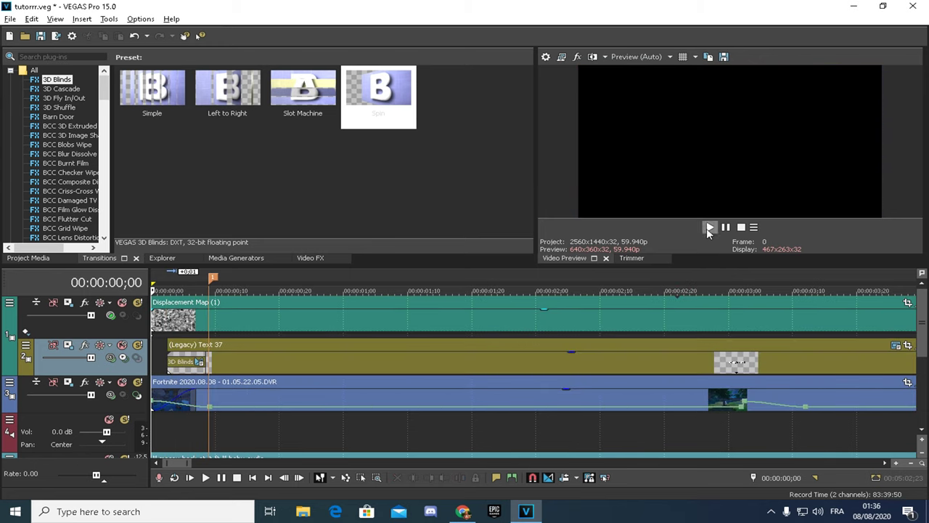
{"action": "left_click", "coordinate": [710, 226]}
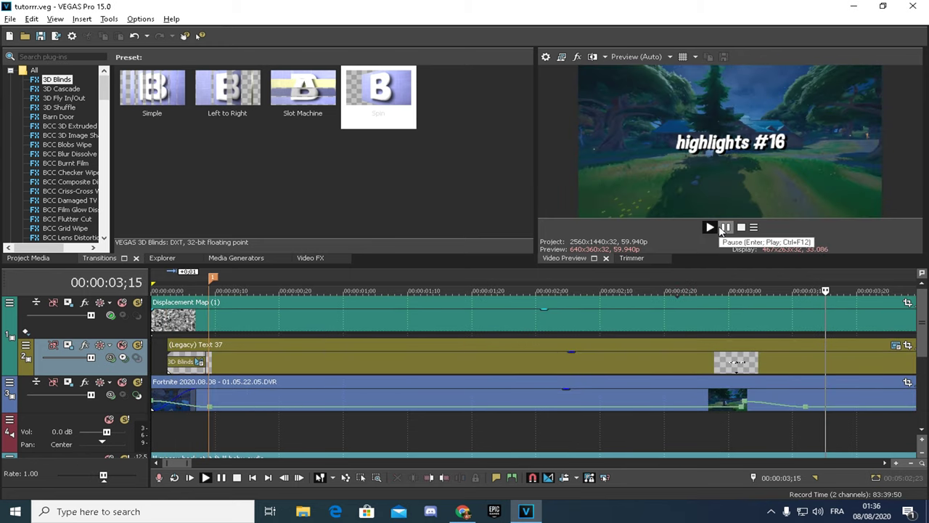
{"action": "scroll", "coordinate": [717, 327], "scroll_direction": "down", "scroll_amount": 3}
{"action": "left_click", "coordinate": [726, 228]}
{"action": "left_click", "coordinate": [725, 356]}
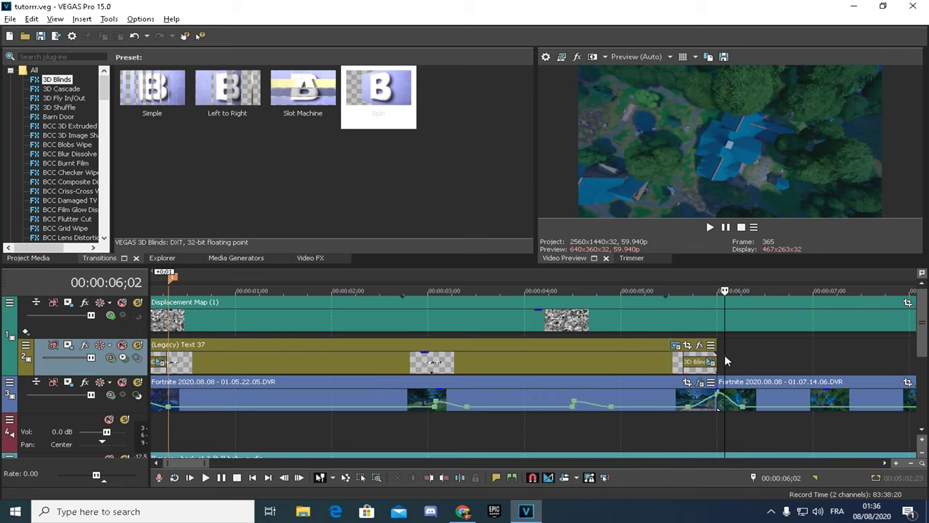
Shorten the highlights title's closing transition, play it back, and place the cursor at the title's end.
{"action": "left_click_drag", "start_coordinate": [683, 358], "coordinate": [693, 358]}
{"action": "left_click", "coordinate": [710, 227]}
{"action": "left_click", "coordinate": [726, 228]}
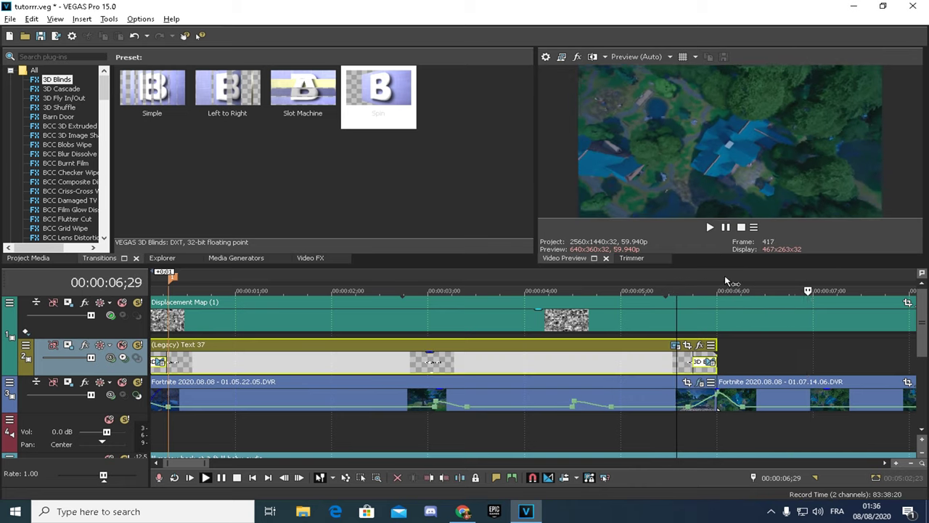
{"action": "left_click", "coordinate": [724, 354]}
{"action": "right_click", "coordinate": [724, 354]}
{"action": "left_click", "coordinate": [708, 428]}
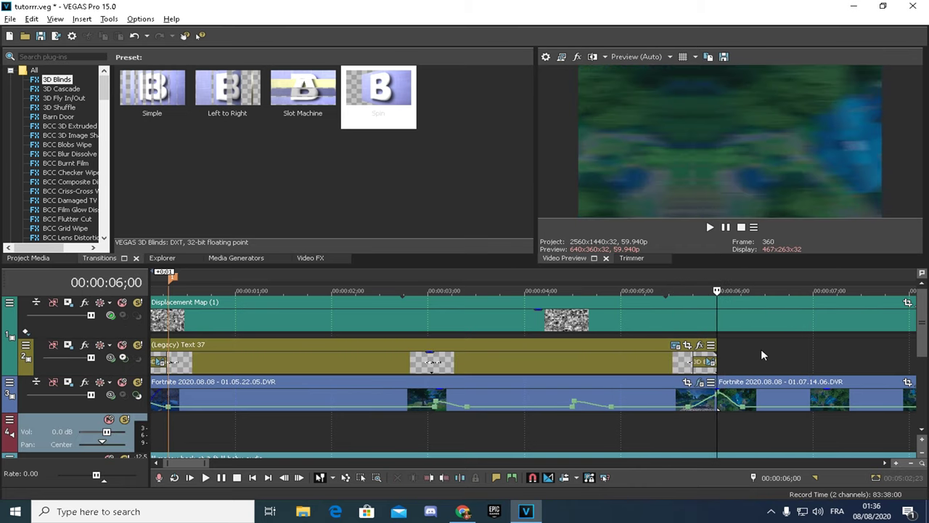
Insert another video track and nest it under the Displacement Map track, directly below the title track.
{"action": "scroll", "coordinate": [761, 350], "scroll_direction": "down", "scroll_amount": 1}
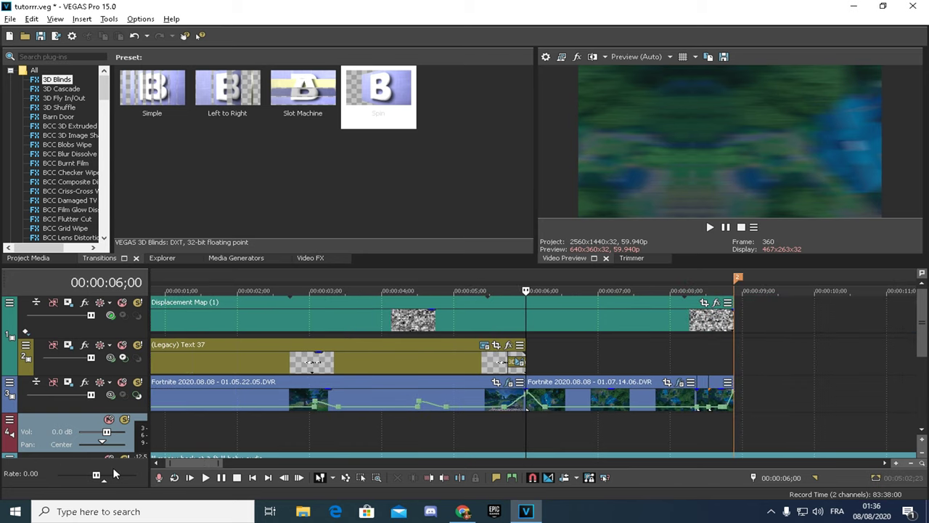
{"action": "key", "text": "ctrl+shift+q"}
{"action": "left_click_drag", "start_coordinate": [47, 399], "coordinate": [48, 400]}
{"action": "left_click", "coordinate": [556, 377]}
{"action": "left_click", "coordinate": [530, 374]}
Add a second lmgk text title directly after the highlights title and set its text to use code "encreflaque".
{"action": "left_click", "coordinate": [218, 259]}
{"action": "left_click_drag", "start_coordinate": [301, 149], "coordinate": [555, 373]}
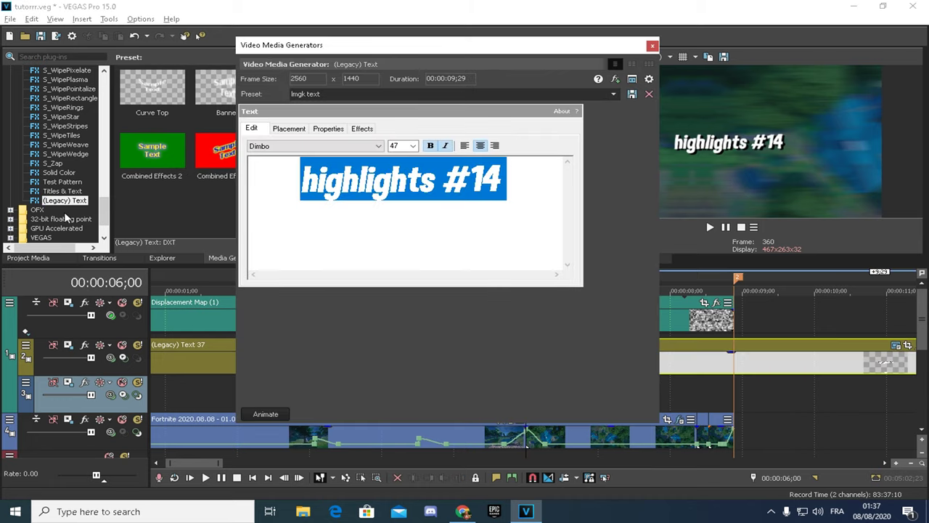
{"action": "key", "text": "Delete"}
{"action": "type", "text": "use code "}
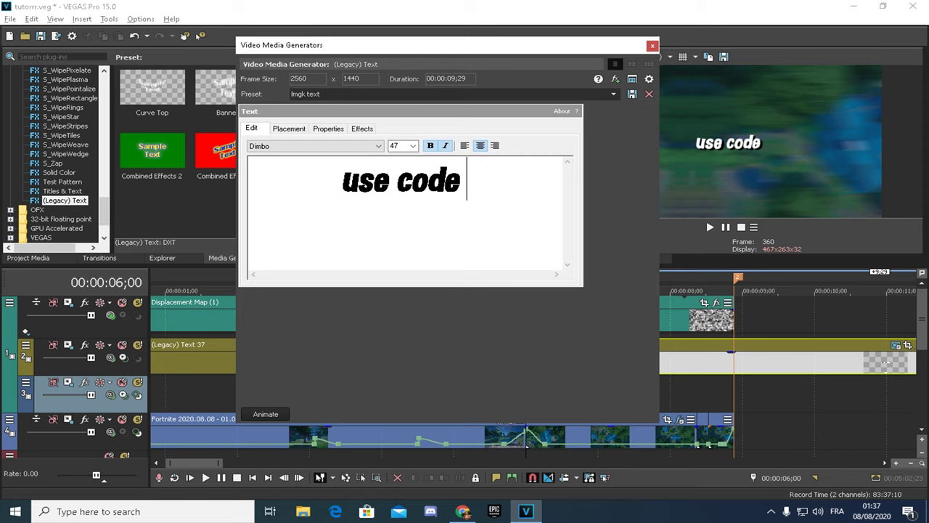
{"action": "type", "text": "\"encreflaque\""}
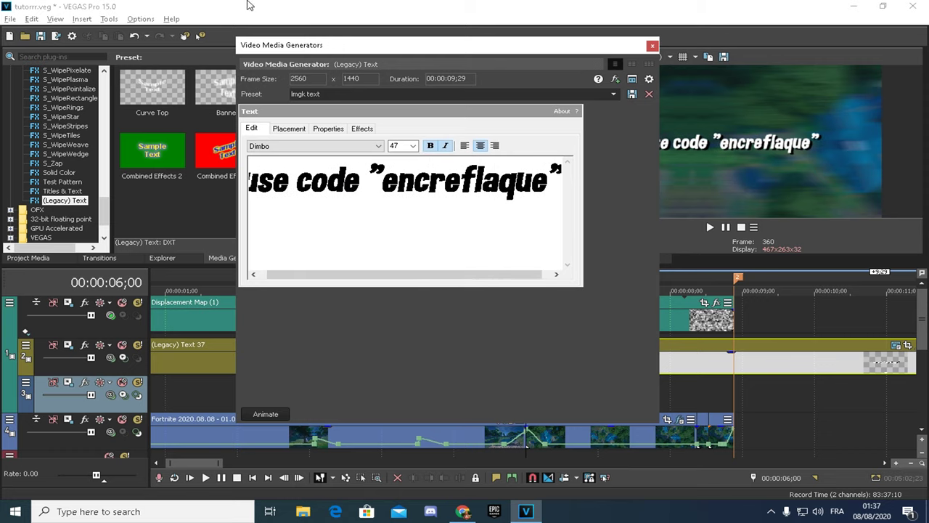
{"action": "left_click", "coordinate": [652, 45]}
Split the "use code" title at the end of the Displacement Map clip and delete the excess part.
{"action": "right_click", "coordinate": [745, 333]}
{"action": "left_click", "coordinate": [749, 328]}
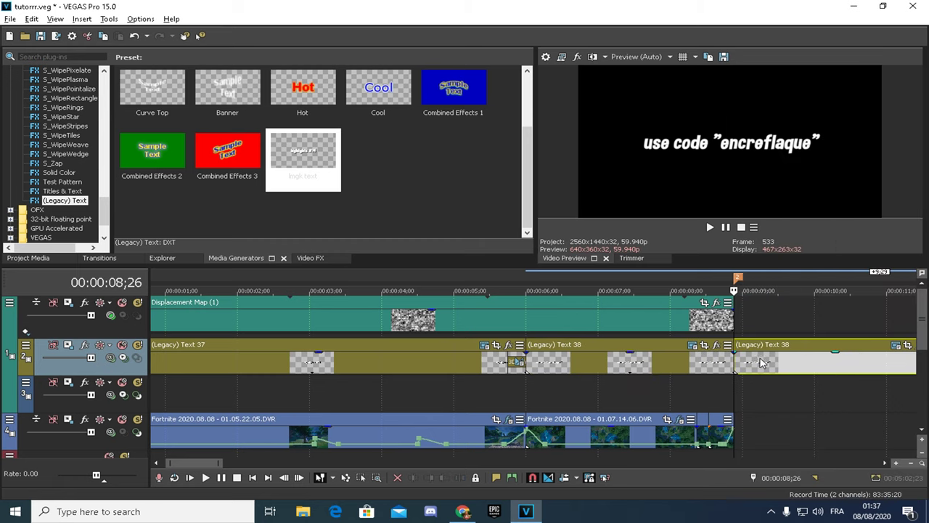
{"action": "left_click", "coordinate": [533, 364]}
{"action": "left_click", "coordinate": [528, 361]}
{"action": "right_click", "coordinate": [528, 361]}
{"action": "left_click", "coordinate": [724, 363]}
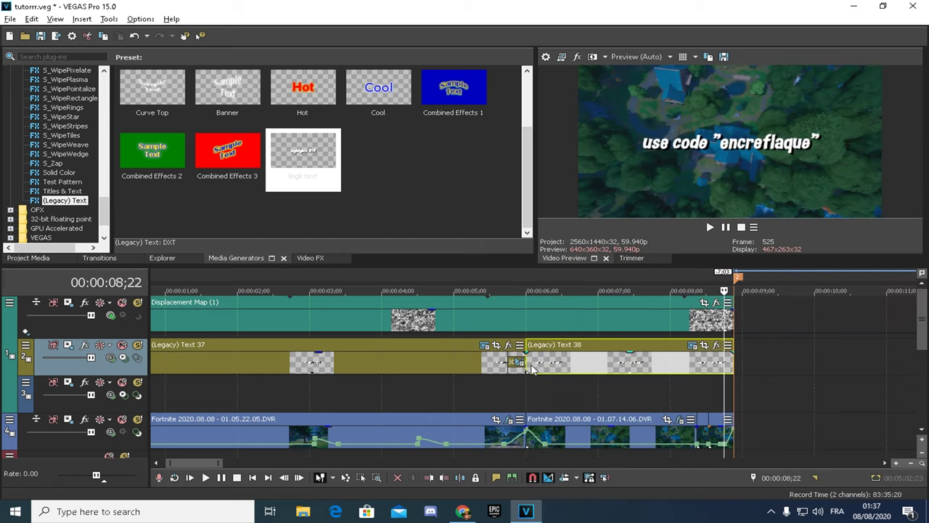
Try to apply the BCC Blobs Wipe transition to the start of the "use code" title.
{"action": "left_click", "coordinate": [528, 362]}
{"action": "scroll", "coordinate": [56, 148], "scroll_direction": "up", "scroll_amount": 7}
{"action": "scroll", "coordinate": [58, 150], "scroll_direction": "down", "scroll_amount": 5}
{"action": "left_click", "coordinate": [310, 258]}
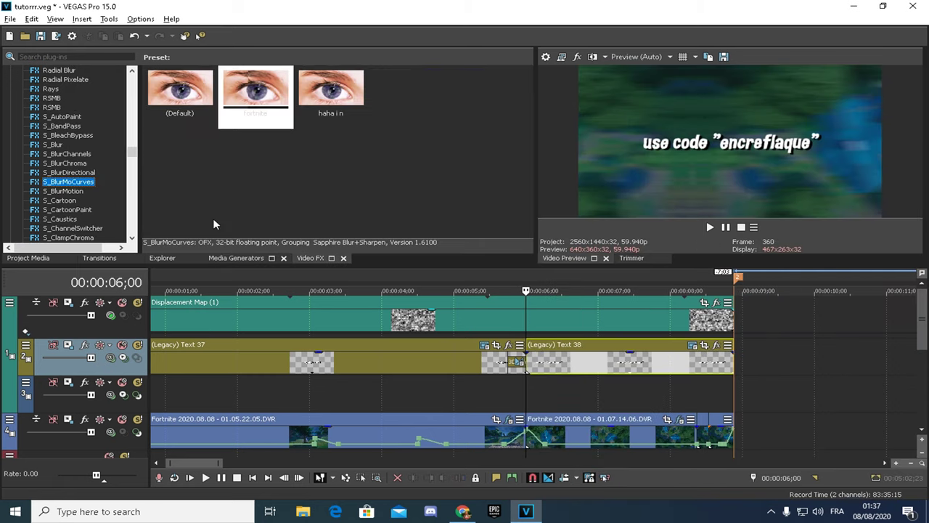
{"action": "left_click", "coordinate": [238, 259]}
{"action": "left_click", "coordinate": [95, 259]}
{"action": "left_click", "coordinate": [73, 152]}
{"action": "left_click", "coordinate": [76, 145]}
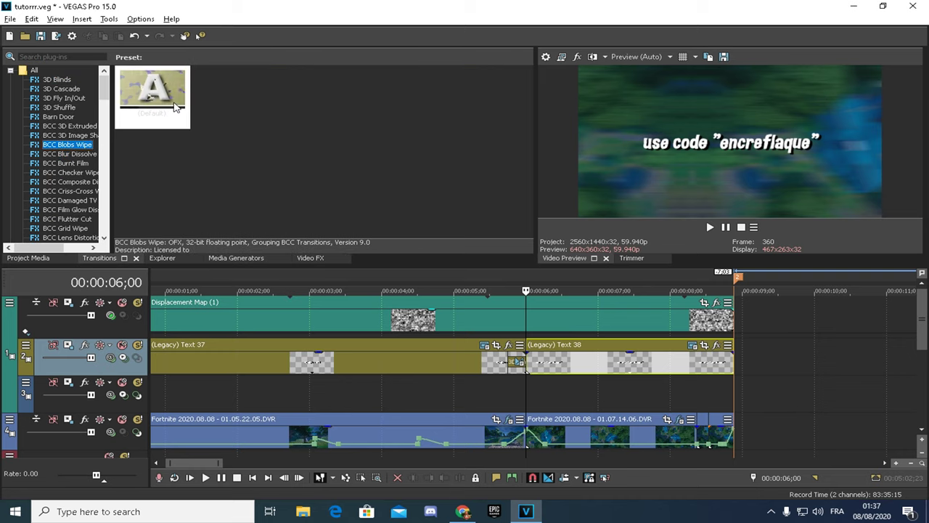
{"action": "left_click_drag", "start_coordinate": [174, 107], "coordinate": [535, 338]}
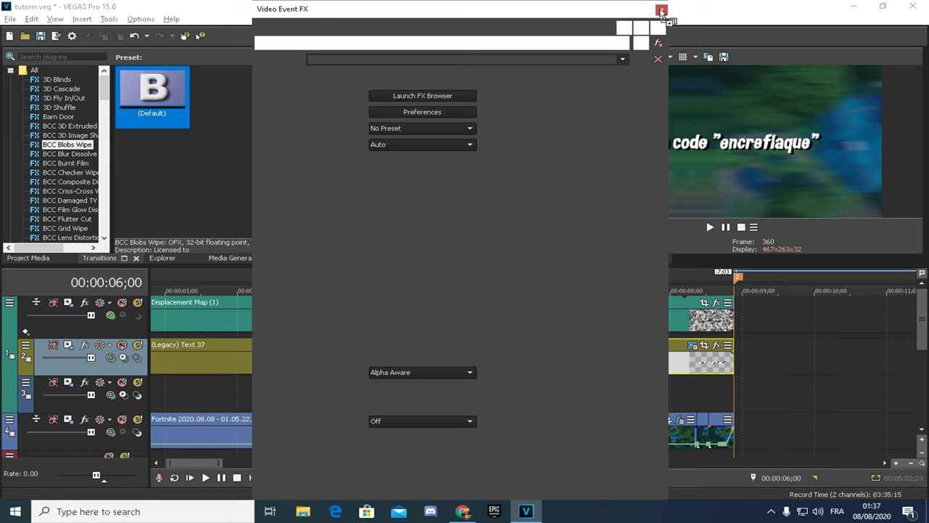
{"action": "left_click", "coordinate": [661, 11]}
Delete a short piece from the start of the "use code" title and trim the highlights title's end, leaving a small gap between them.
{"action": "scroll", "coordinate": [563, 353], "scroll_direction": "up", "scroll_amount": 3}
{"action": "left_click_drag", "start_coordinate": [563, 353], "coordinate": [592, 359]}
{"action": "left_click", "coordinate": [518, 393]}
{"action": "left_click", "coordinate": [433, 401]}
{"action": "left_click", "coordinate": [417, 401]}
{"action": "left_click_drag", "start_coordinate": [686, 361], "coordinate": [850, 362]}
{"action": "left_click", "coordinate": [528, 386]}
{"action": "right_click", "coordinate": [543, 369]}
{"action": "left_click", "coordinate": [539, 368]}
{"action": "left_click", "coordinate": [528, 365]}
{"action": "right_click", "coordinate": [528, 365]}
{"action": "left_click", "coordinate": [538, 365]}
{"action": "left_click", "coordinate": [540, 367]}
{"action": "key", "text": "Delete"}
{"action": "left_click_drag", "start_coordinate": [525, 366], "coordinate": [519, 366]}
{"action": "left_click", "coordinate": [507, 366]}
Apply the default BCC Blobs Wipe transition to the start of the "use code" title and shorten it.
{"action": "left_click_drag", "start_coordinate": [667, 366], "coordinate": [547, 332]}
{"action": "left_click_drag", "start_coordinate": [180, 131], "coordinate": [538, 350]}
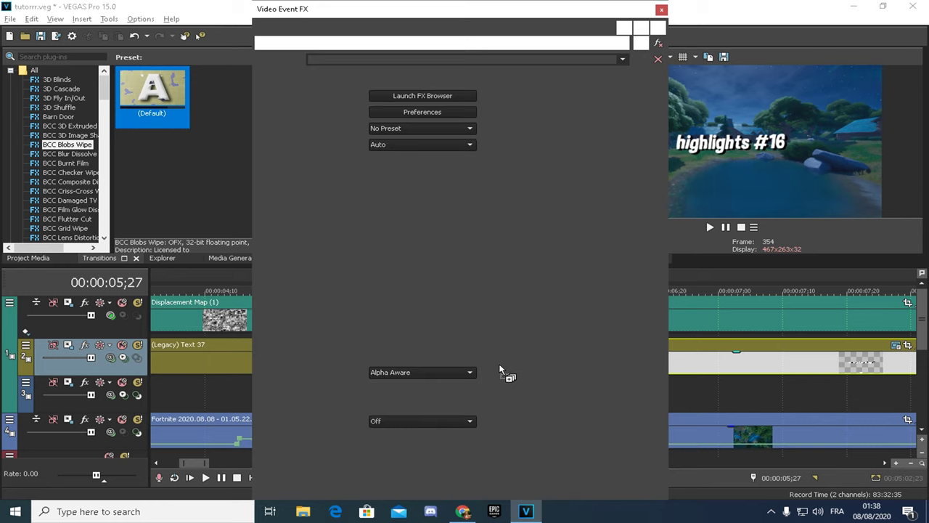
{"action": "left_click", "coordinate": [662, 10]}
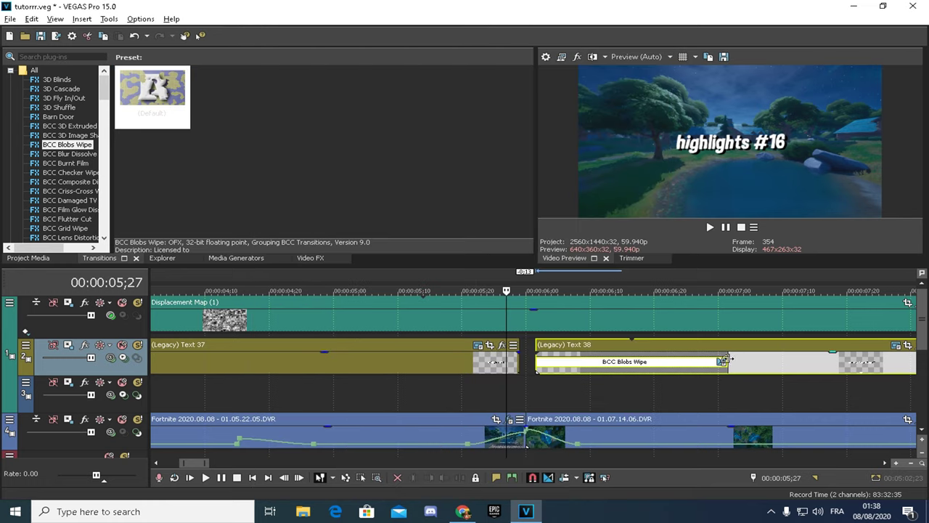
Apply the 3D Blinds Spin transition to the end of the highlights title, adjust its settings and shorten it.
{"action": "left_click", "coordinate": [63, 78]}
{"action": "left_click_drag", "start_coordinate": [376, 88], "coordinate": [518, 359]}
{"action": "left_click", "coordinate": [410, 157]}
{"action": "left_click", "coordinate": [411, 159]}
{"action": "left_click", "coordinate": [410, 157]}
{"action": "left_click", "coordinate": [378, 177]}
{"action": "left_click", "coordinate": [662, 10]}
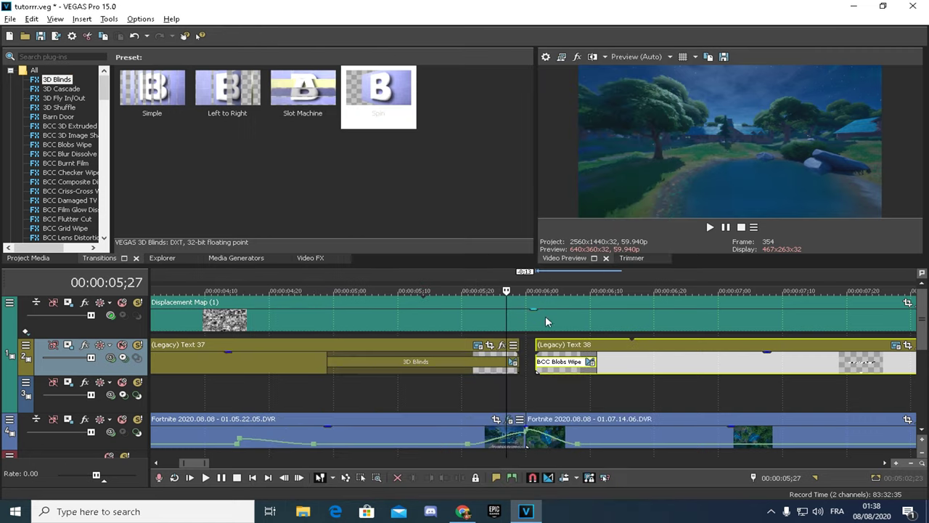
{"action": "left_click_drag", "start_coordinate": [329, 358], "coordinate": [454, 368]}
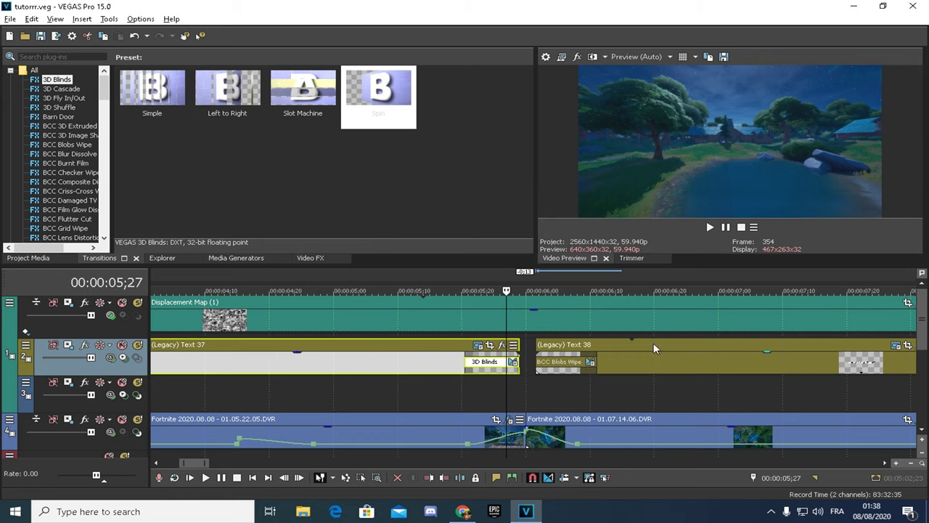
Look through the transition presets, including Barn Door, for one to close the "use code" title.
{"action": "left_click", "coordinate": [668, 354]}
{"action": "scroll", "coordinate": [668, 355], "scroll_direction": "down", "scroll_amount": 2}
{"action": "left_click", "coordinate": [760, 350]}
{"action": "left_click_drag", "start_coordinate": [784, 344], "coordinate": [733, 356]}
{"action": "left_click", "coordinate": [712, 370]}
{"action": "left_click", "coordinate": [69, 126]}
{"action": "left_click", "coordinate": [58, 107]}
{"action": "left_click", "coordinate": [58, 117]}
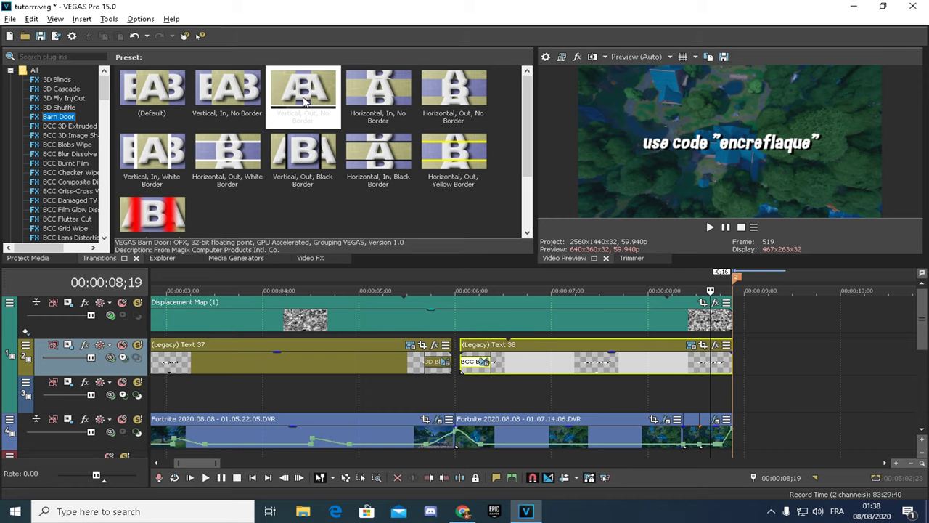
{"action": "left_click", "coordinate": [303, 101]}
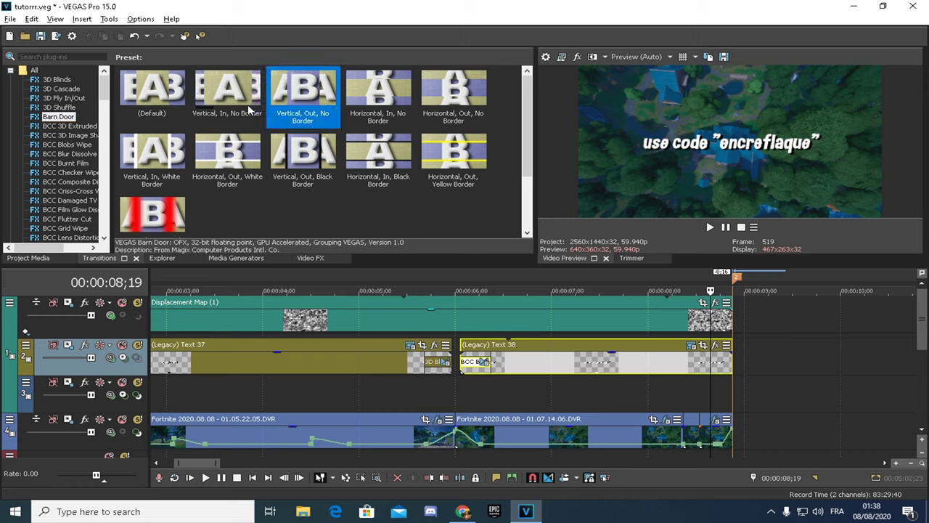
Play back the change from the highlights title to the "use code" title.
{"action": "left_click", "coordinate": [461, 388]}
{"action": "key", "text": "space"}
{"action": "key", "text": "space"}
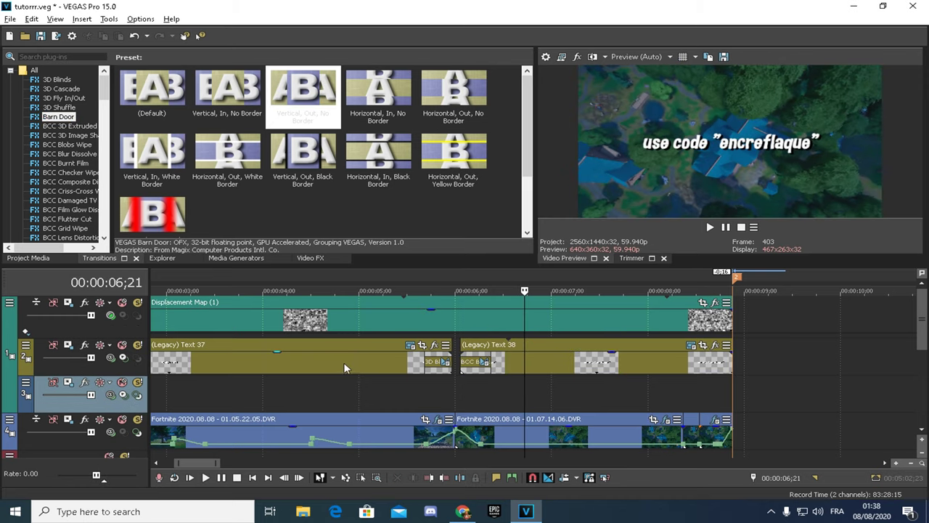
{"action": "scroll", "coordinate": [407, 367], "scroll_direction": "down", "scroll_amount": 3}
{"action": "left_click", "coordinate": [457, 385]}
{"action": "left_click", "coordinate": [710, 227]}
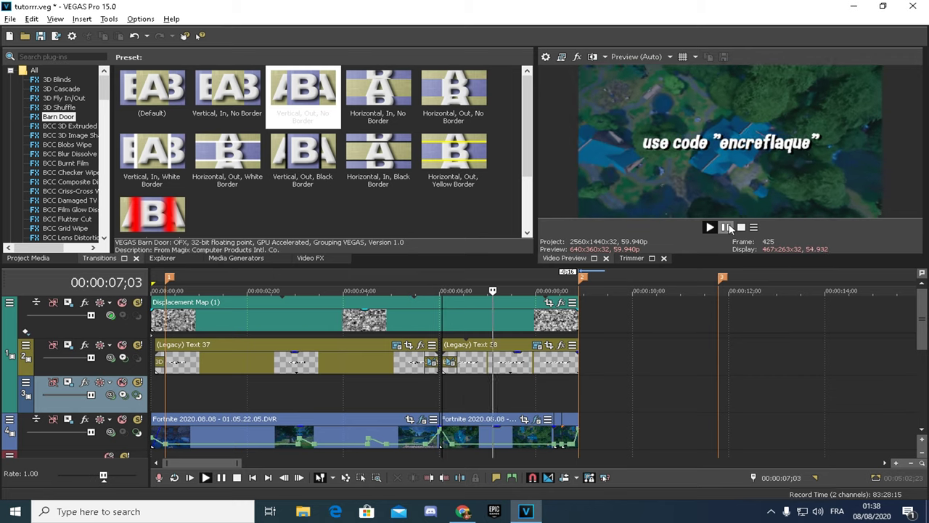
{"action": "left_click", "coordinate": [728, 228]}
Apply the default BCC Blobs Wipe transition to the end of the "use code" title and shorten it.
{"action": "left_click", "coordinate": [569, 371]}
{"action": "scroll", "coordinate": [571, 371], "scroll_direction": "up", "scroll_amount": 2}
{"action": "left_click", "coordinate": [500, 366]}
{"action": "left_click", "coordinate": [63, 100]}
{"action": "left_click", "coordinate": [75, 137]}
{"action": "left_click", "coordinate": [76, 145]}
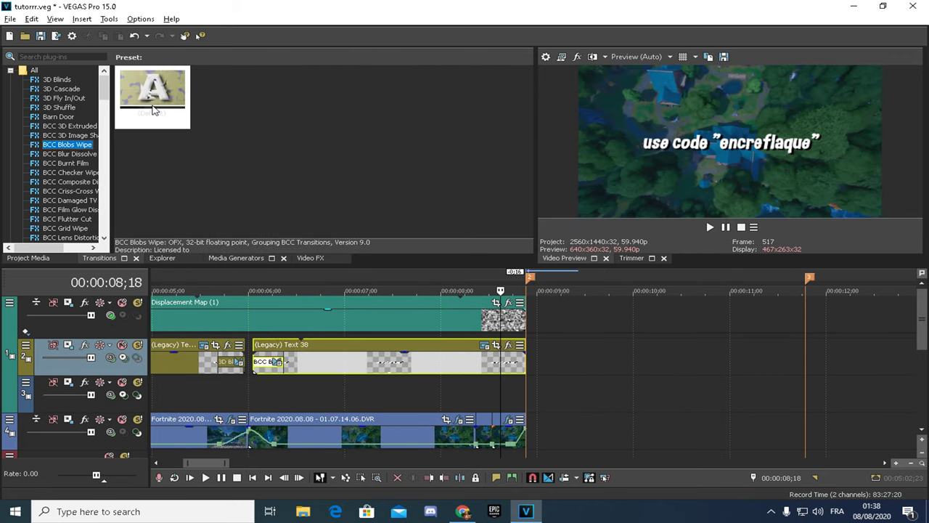
{"action": "left_click_drag", "start_coordinate": [149, 93], "coordinate": [521, 355]}
{"action": "left_click_drag", "start_coordinate": [278, 362], "coordinate": [526, 359]}
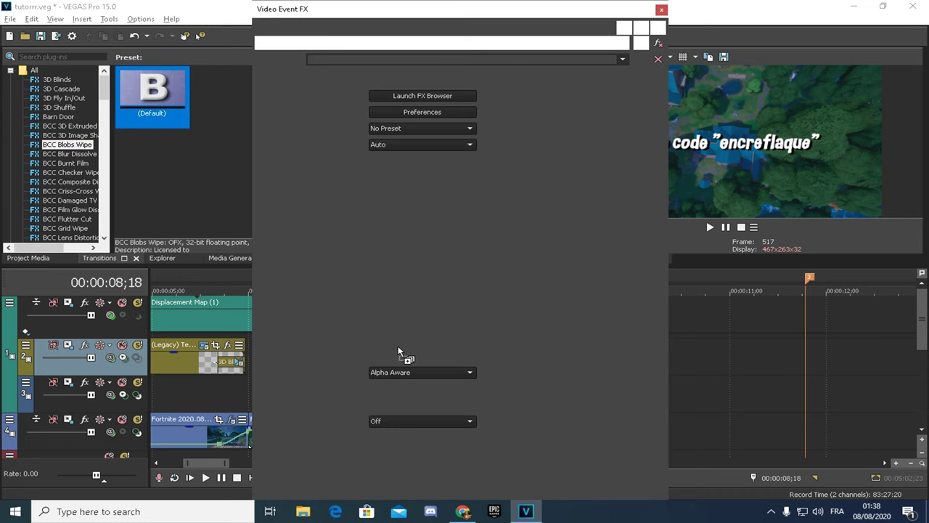
{"action": "left_click", "coordinate": [662, 9]}
{"action": "left_click_drag", "start_coordinate": [431, 359], "coordinate": [499, 362]}
Play back the closing transition of the "use code" title.
{"action": "left_click", "coordinate": [463, 387]}
{"action": "key", "text": "space"}
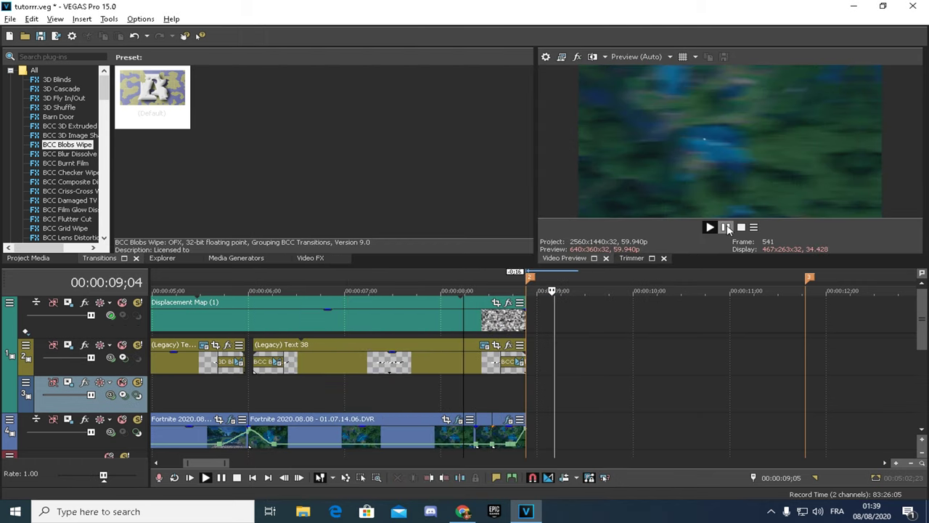
{"action": "left_click", "coordinate": [726, 227]}
Return the playback cursor to the very start of the timeline.
{"action": "scroll", "coordinate": [300, 384], "scroll_direction": "down", "scroll_amount": 3}
{"action": "left_click", "coordinate": [158, 384]}
{"action": "scroll", "coordinate": [182, 386], "scroll_direction": "up", "scroll_amount": 5}
{"action": "key", "text": "Left"}
{"action": "key", "text": "Left"}
{"action": "key", "text": "Left"}
{"action": "key", "text": "Left"}
{"action": "key", "text": "Left"}
{"action": "key", "text": "Left"}
{"action": "key", "text": "Left"}
{"action": "key", "text": "Left"}
{"action": "key", "text": "Left"}
{"action": "key", "text": "Left"}
{"action": "key", "text": "Left"}
{"action": "key", "text": "Left"}
{"action": "key", "text": "Left"}
{"action": "key", "text": "Left"}
{"action": "key", "text": "Left"}
{"action": "key", "text": "Left"}
{"action": "key", "text": "Left"}
{"action": "scroll", "coordinate": [217, 380], "scroll_direction": "down", "scroll_amount": 2}
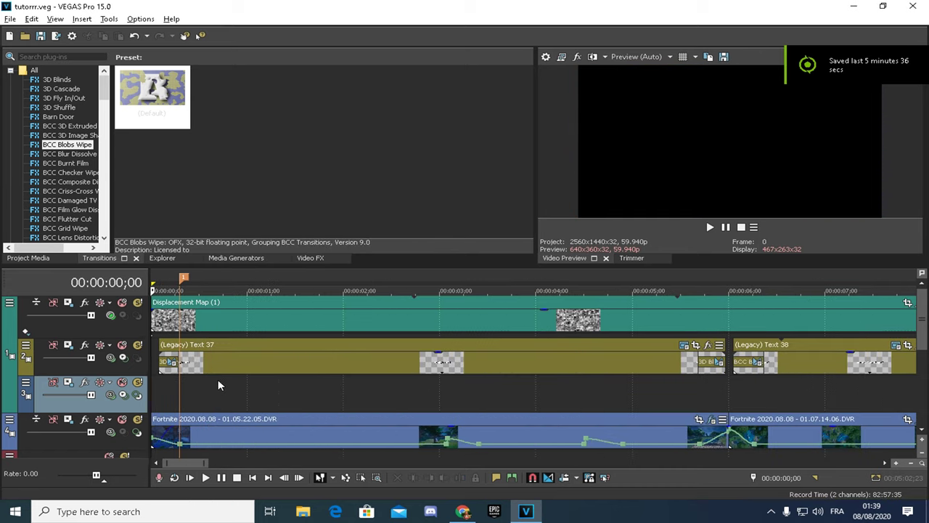
Add an lmgk text title to the empty nested track under the titles and replace its text with #AD.
{"action": "scroll", "coordinate": [218, 385], "scroll_direction": "down", "scroll_amount": 3}
{"action": "left_click", "coordinate": [230, 257]}
{"action": "left_click_drag", "start_coordinate": [334, 163], "coordinate": [389, 403]}
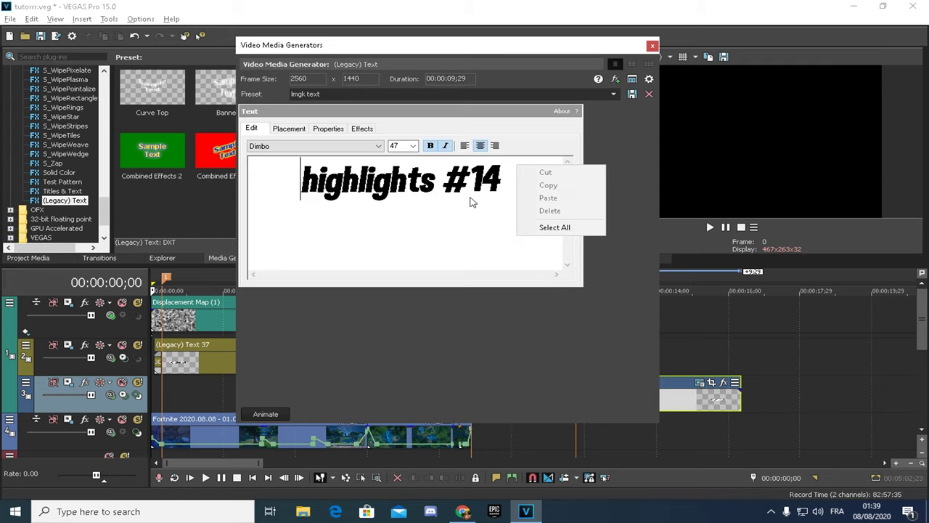
{"action": "key", "text": "BackSpace"}
{"action": "left_click", "coordinate": [433, 180]}
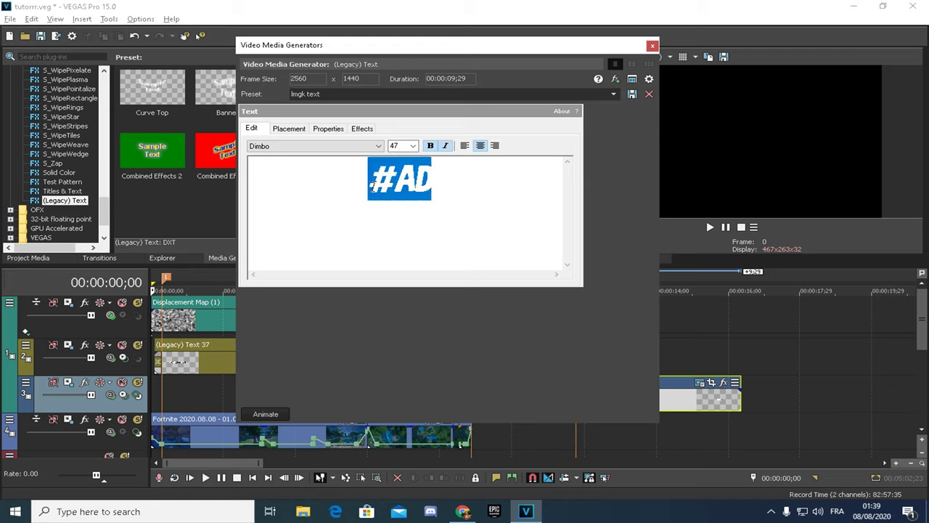
Turn off italics for the #AD text and set its font size to 100.
{"action": "left_click", "coordinate": [398, 146]}
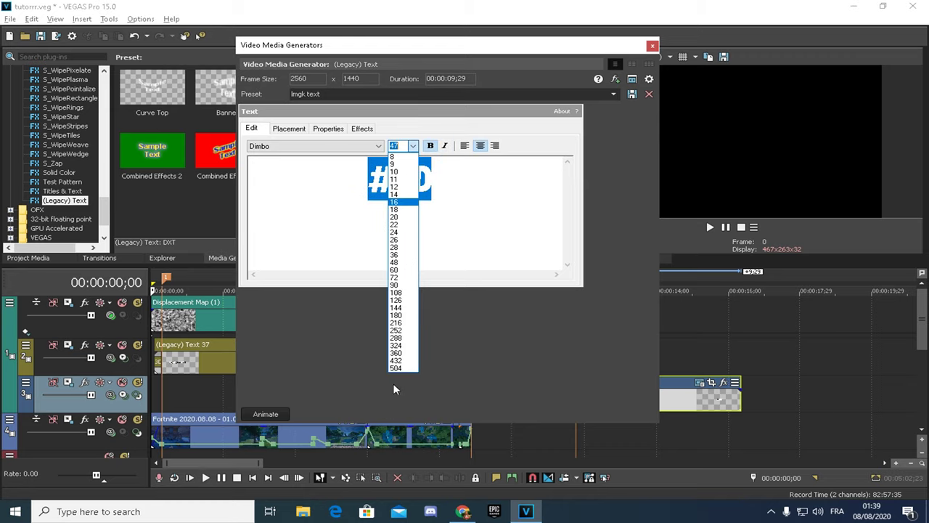
{"action": "left_click", "coordinate": [398, 293]}
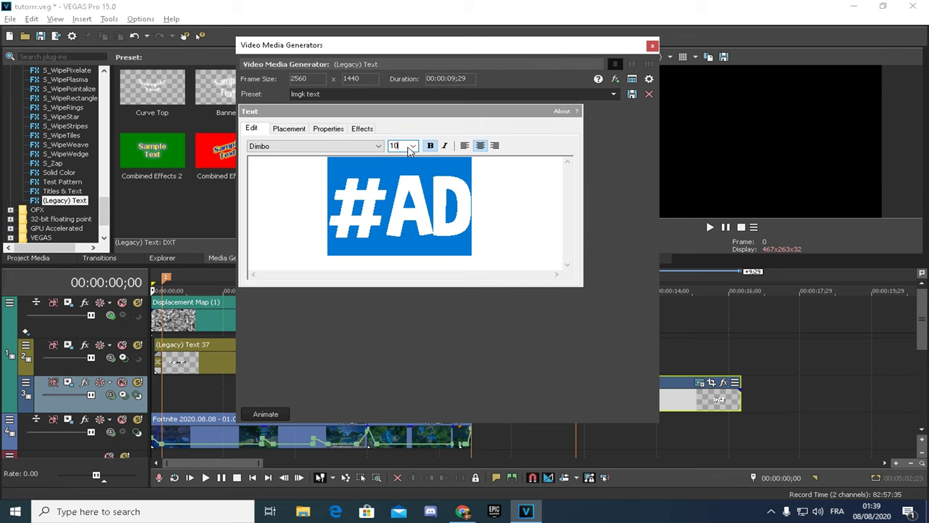
{"action": "type", "text": "0"}
{"action": "left_click", "coordinate": [653, 45]}
Split the #AD title at the end of the Displacement Map clip and delete the excess part.
{"action": "left_click", "coordinate": [464, 396]}
{"action": "left_click", "coordinate": [472, 385]}
{"action": "right_click", "coordinate": [495, 389]}
{"action": "left_click", "coordinate": [506, 351]}
{"action": "left_click", "coordinate": [500, 389]}
{"action": "key", "text": "Delete"}
Trim the #AD title's start so it begins midway through the "use code" title, and play it back.
{"action": "left_click", "coordinate": [383, 389]}
{"action": "scroll", "coordinate": [383, 390], "scroll_direction": "up", "scroll_amount": 3}
{"action": "left_click_drag", "start_coordinate": [527, 387], "coordinate": [639, 385]}
{"action": "left_click", "coordinate": [433, 392]}
{"action": "left_click", "coordinate": [711, 228]}
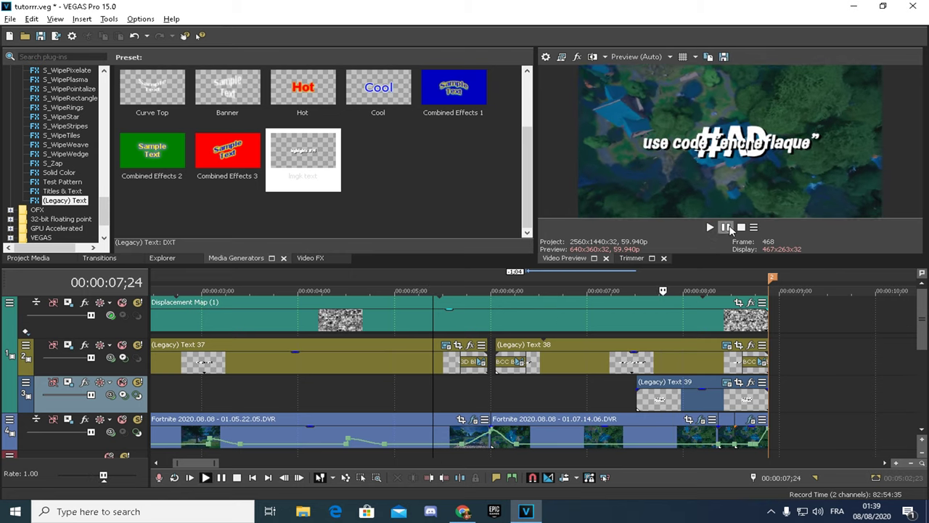
{"action": "left_click", "coordinate": [730, 230]}
Extend the #AD title's start back to 00:00:07;11, play it back and reduce the title's opacity.
{"action": "left_click", "coordinate": [636, 382]}
{"action": "left_click", "coordinate": [595, 390]}
{"action": "left_click_drag", "start_coordinate": [638, 383], "coordinate": [623, 384]}
{"action": "mouse_move", "coordinate": [920, 332]}
{"action": "left_mouse_down"}
{"action": "mouse_move", "coordinate": [918, 363]}
{"action": "mouse_move", "coordinate": [919, 328]}
{"action": "left_mouse_up"}
{"action": "key", "text": "space"}
{"action": "key", "text": "space"}
{"action": "left_click_drag", "start_coordinate": [648, 394], "coordinate": [633, 396]}
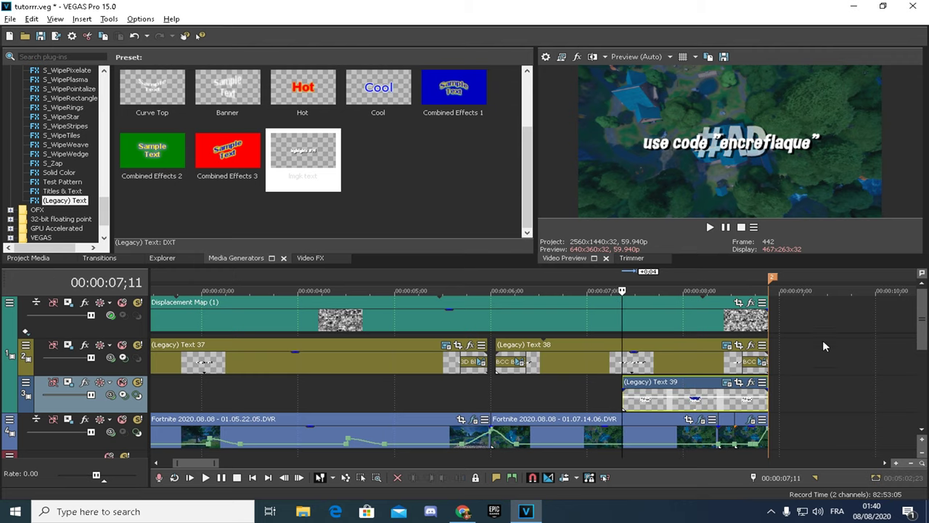
Apply the default BCC Blobs Wipe transition to the #AD title's start with a fade in offset of 00:00:00;07.
{"action": "left_click", "coordinate": [590, 397]}
{"action": "left_click", "coordinate": [65, 144]}
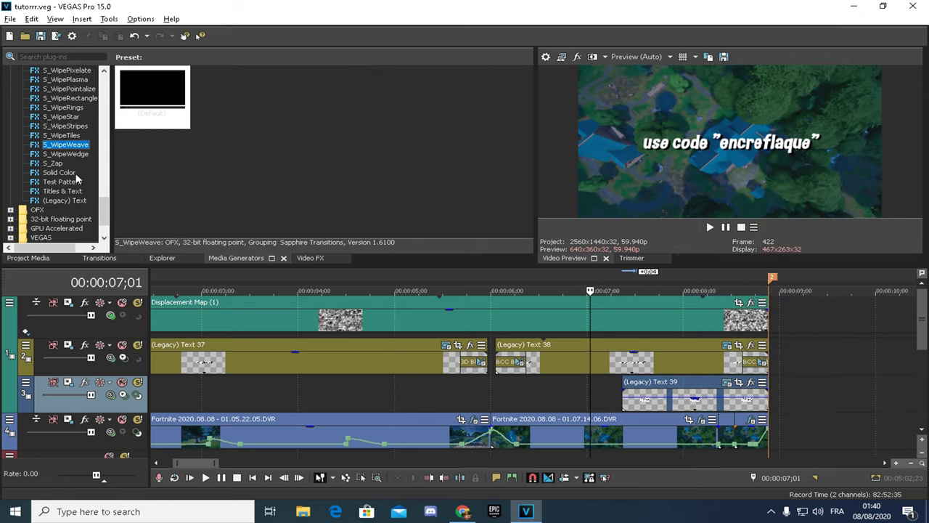
{"action": "left_click", "coordinate": [96, 257]}
{"action": "left_click", "coordinate": [60, 116]}
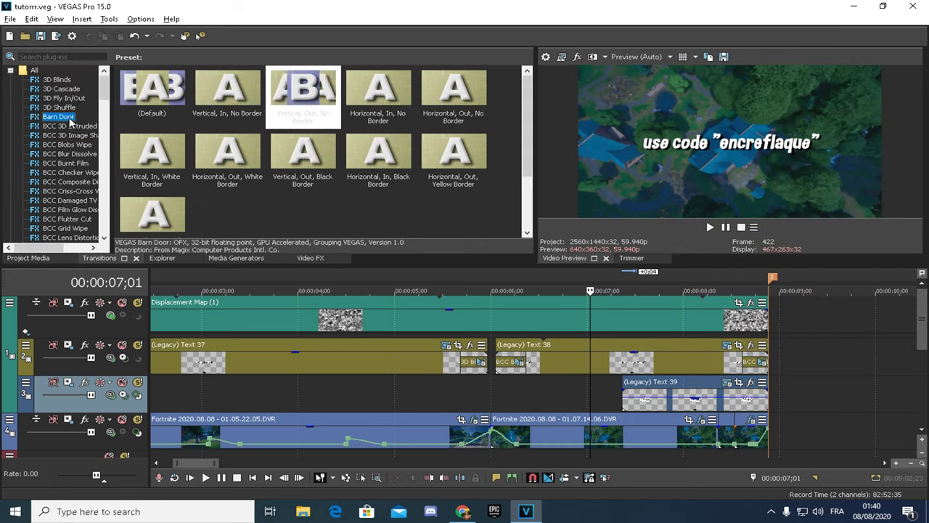
{"action": "left_click", "coordinate": [69, 125]}
{"action": "left_click", "coordinate": [66, 145]}
{"action": "left_click_drag", "start_coordinate": [145, 102], "coordinate": [626, 395]}
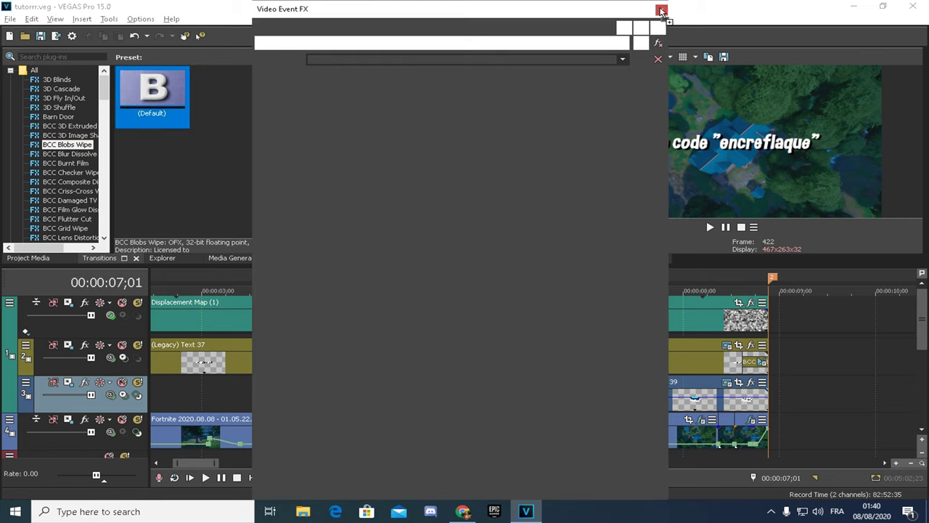
{"action": "left_click", "coordinate": [662, 11]}
{"action": "left_click_drag", "start_coordinate": [714, 393], "coordinate": [637, 398]}
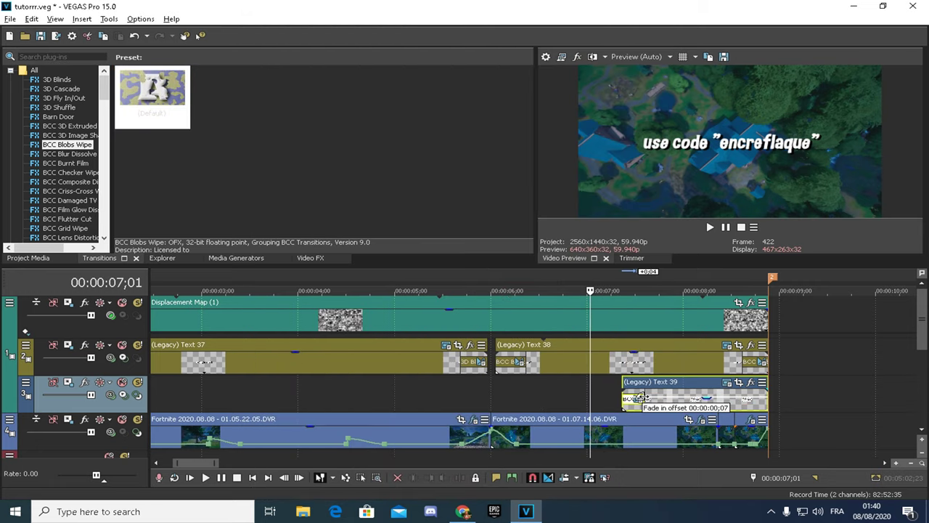
Apply the default BCC Blobs Wipe transition to the #AD title's end with a fade out offset of 00:00:00;07.
{"action": "left_click_drag", "start_coordinate": [153, 92], "coordinate": [770, 399]}
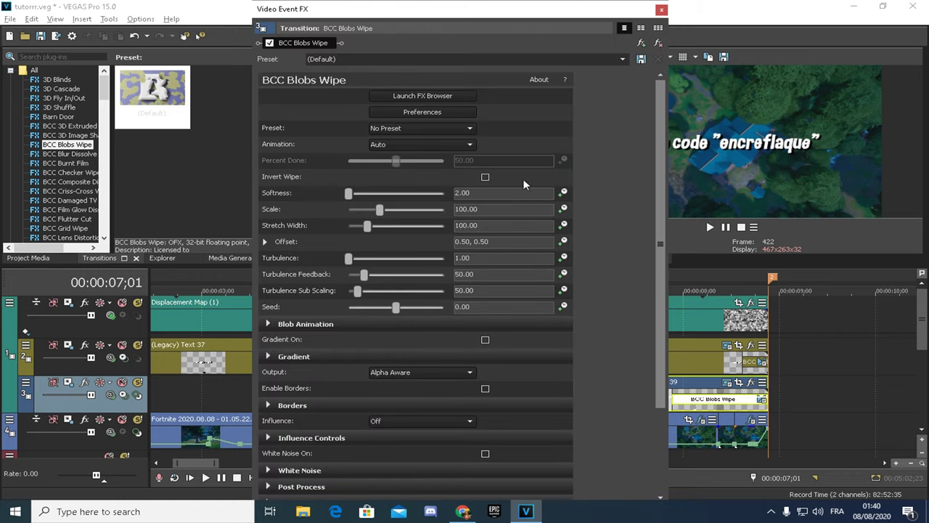
{"action": "left_click", "coordinate": [663, 12]}
{"action": "left_click_drag", "start_coordinate": [675, 395], "coordinate": [755, 399]}
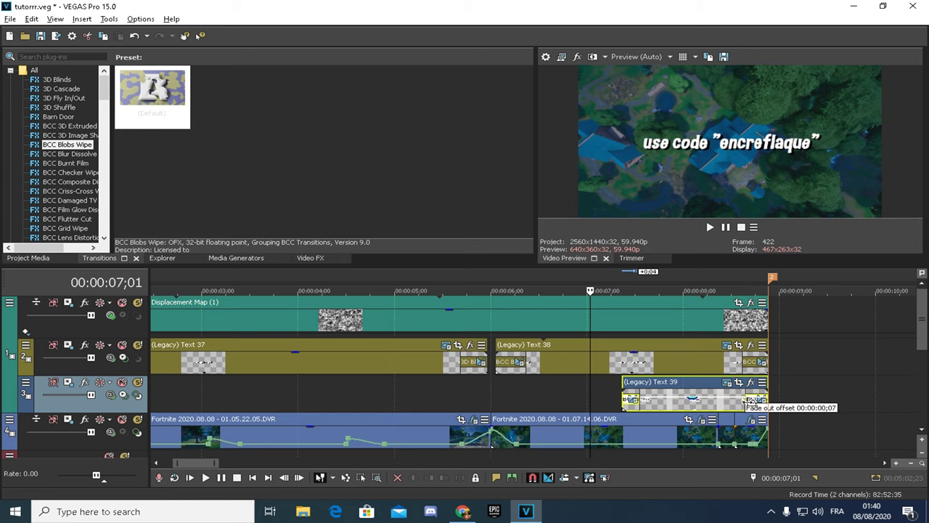
Save the project and play back the finished intro.
{"action": "left_click", "coordinate": [457, 393]}
{"action": "scroll", "coordinate": [457, 393], "scroll_direction": "down", "scroll_amount": 3}
{"action": "left_click", "coordinate": [154, 391]}
{"action": "key", "text": "ctrl+s"}
{"action": "left_click", "coordinate": [552, 373]}
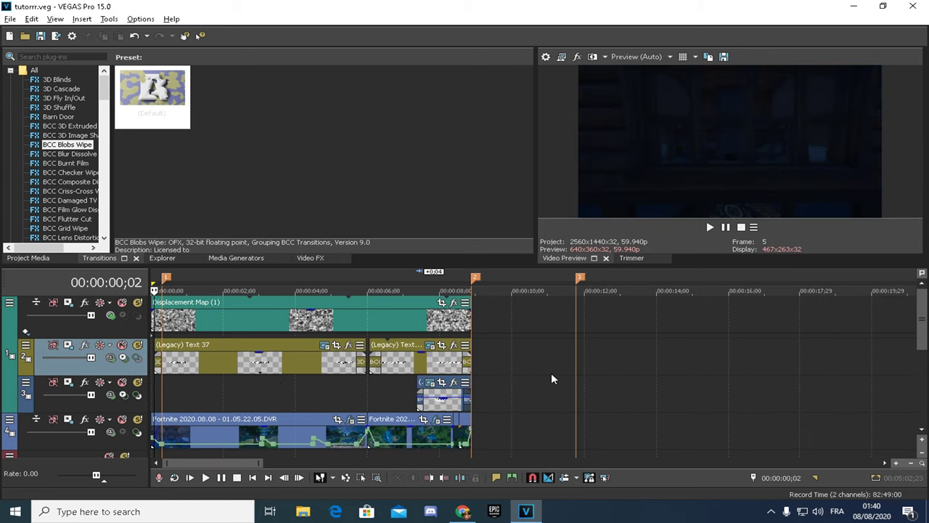
{"action": "left_click", "coordinate": [489, 384]}
{"action": "left_click", "coordinate": [710, 226]}
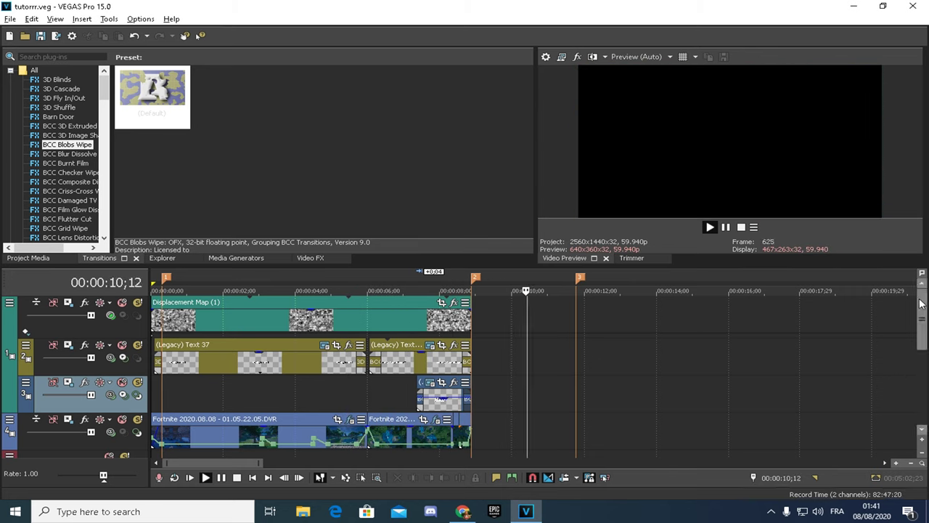
Add the Fortnite 2020.08.07 - 06.33.36.12 clip to the gameplay track directly after the intro clips.
{"action": "left_click_drag", "start_coordinate": [920, 321], "coordinate": [914, 339]}
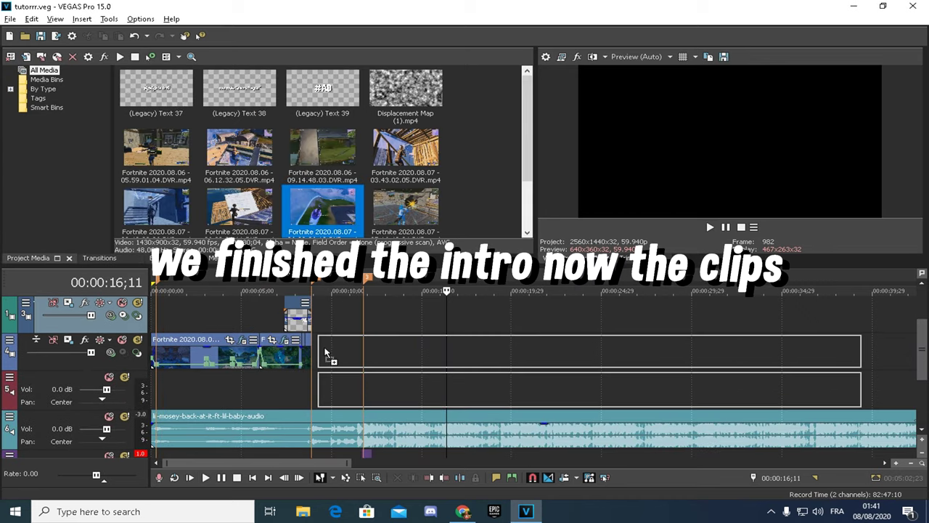
{"action": "left_click_drag", "start_coordinate": [328, 356], "coordinate": [435, 354]}
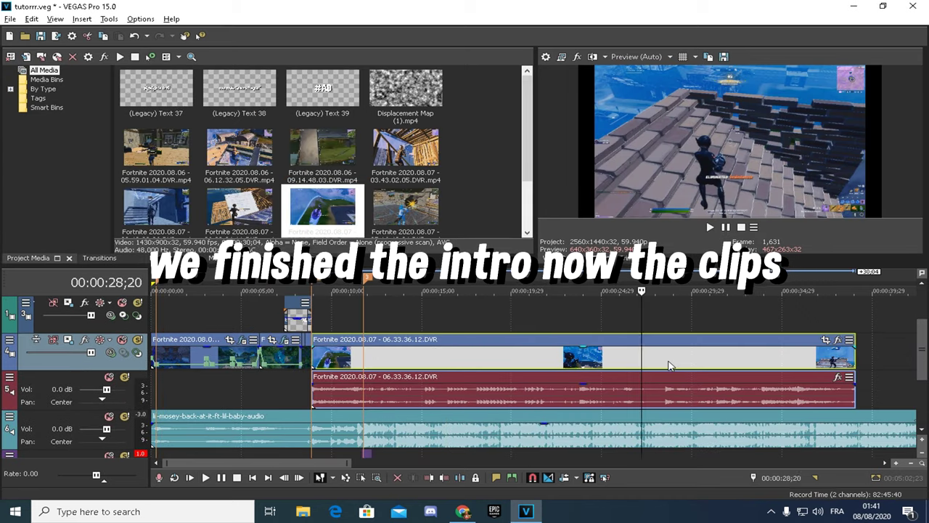
Split the newly added gameplay clip at 00:00:33;29 and delete the part before the cut.
{"action": "left_click", "coordinate": [751, 371]}
{"action": "scroll", "coordinate": [752, 371], "scroll_direction": "up", "scroll_amount": 7}
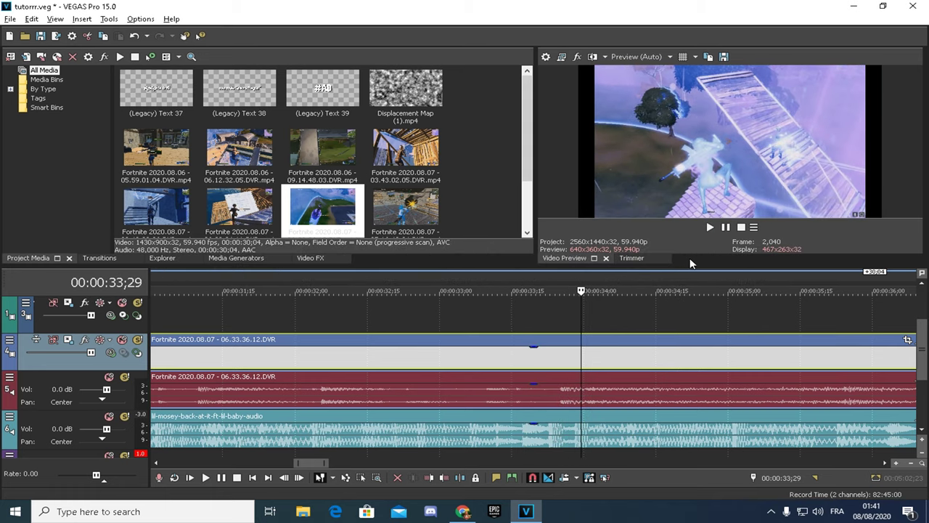
{"action": "key", "text": "Right"}
{"action": "key", "text": "Left"}
{"action": "key", "text": "Right"}
{"action": "key", "text": "Left"}
{"action": "right_click", "coordinate": [664, 361]}
{"action": "left_click", "coordinate": [689, 304]}
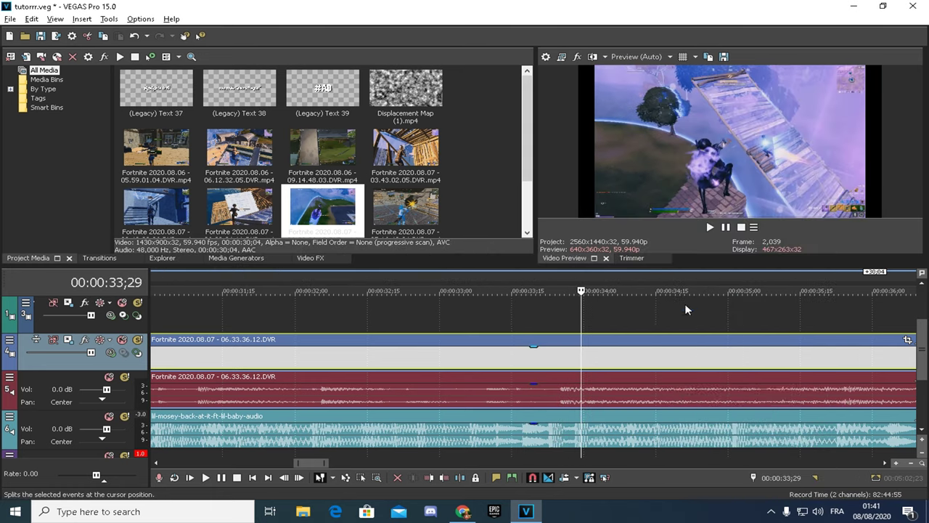
{"action": "left_click", "coordinate": [527, 358]}
{"action": "key", "text": "Delete"}
Move the remaining gameplay clip so it starts at marker 3, and shorten its end.
{"action": "scroll", "coordinate": [527, 357], "scroll_direction": "down", "scroll_amount": 10}
{"action": "left_click_drag", "start_coordinate": [481, 361], "coordinate": [273, 362]}
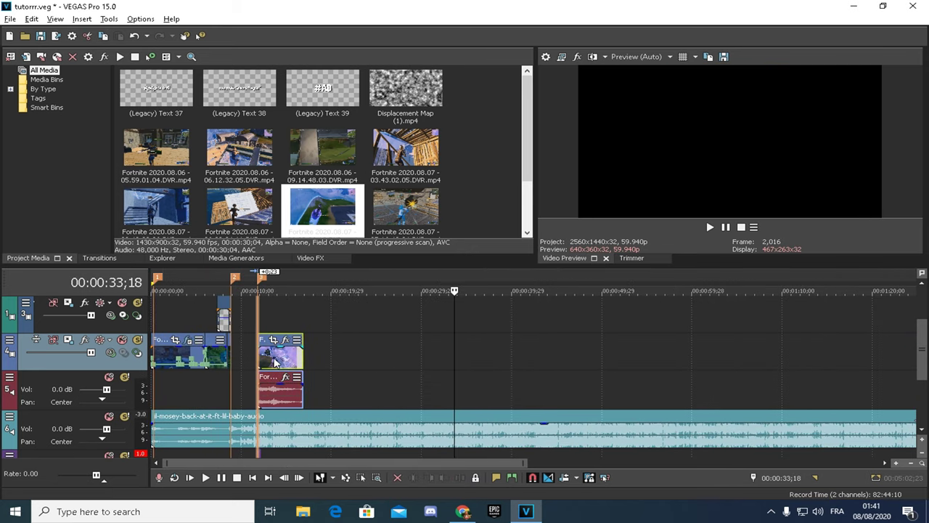
{"action": "left_click", "coordinate": [274, 363]}
{"action": "scroll", "coordinate": [273, 363], "scroll_direction": "up", "scroll_amount": 8}
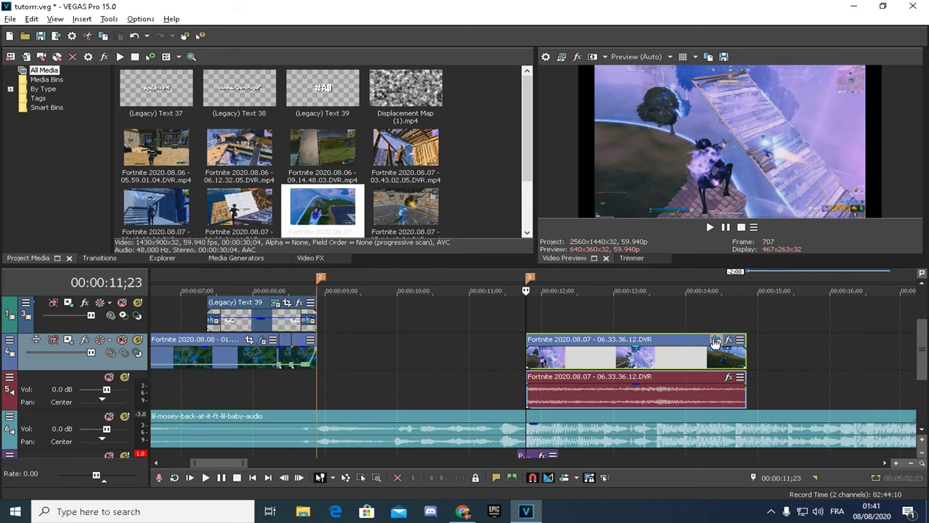
Set Maintain aspect ratio to No in the gameplay clip's Pan/Crop settings, and extend the clip's start back to marker 2.
{"action": "left_click", "coordinate": [716, 341]}
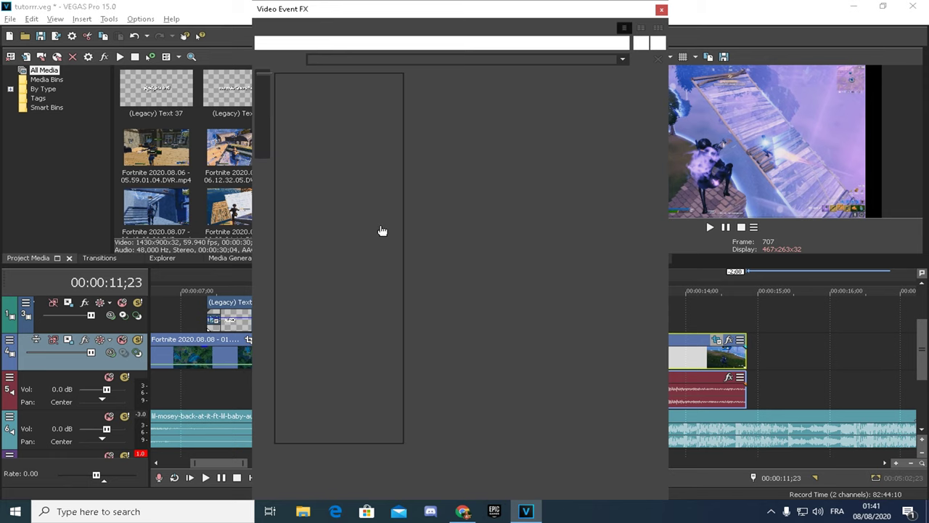
{"action": "right_click", "coordinate": [385, 244]}
{"action": "left_click", "coordinate": [374, 196]}
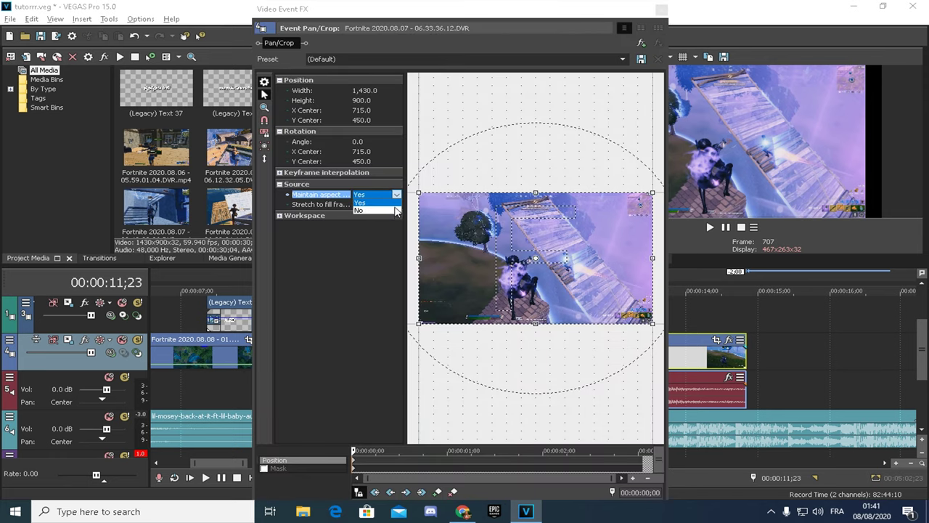
{"action": "left_click", "coordinate": [396, 210]}
{"action": "left_click", "coordinate": [662, 9]}
{"action": "left_click", "coordinate": [332, 360]}
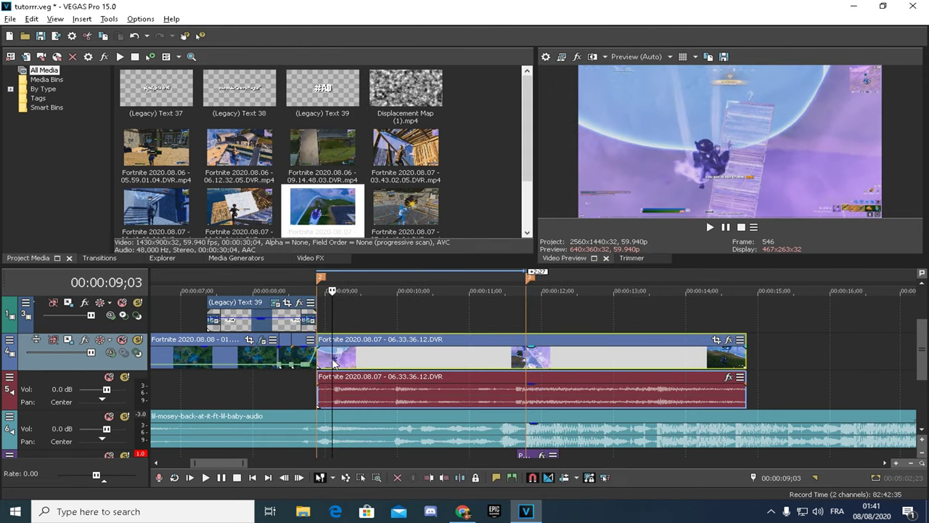
Apply the S_BlurMoCurves video effect with the fortnite preset to the 06.33.36.12 gameplay clip.
{"action": "left_click", "coordinate": [232, 259]}
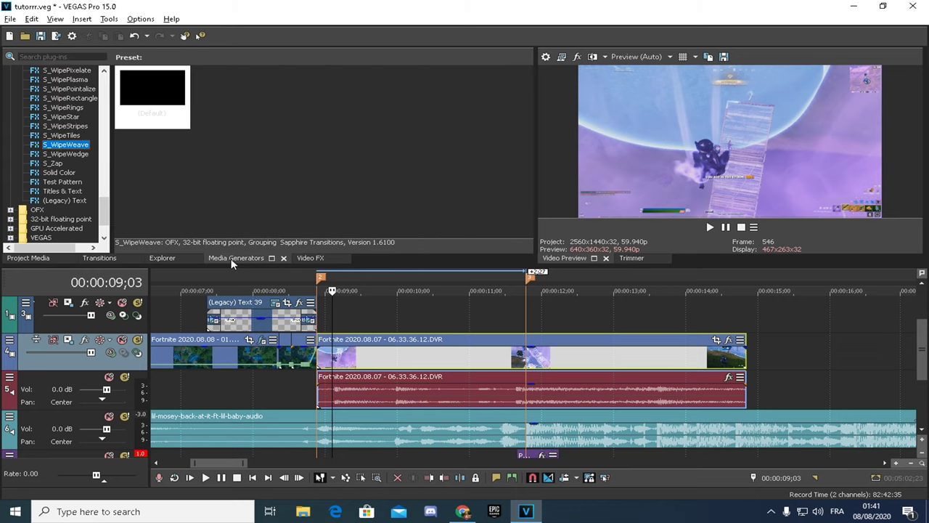
{"action": "left_click", "coordinate": [305, 257]}
{"action": "left_click_drag", "start_coordinate": [253, 93], "coordinate": [356, 361]}
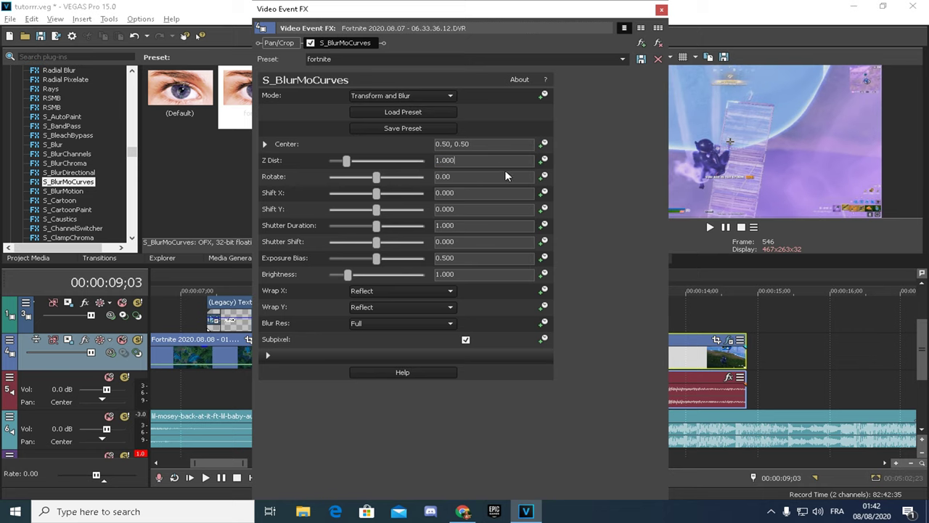
Animate Shift X in S_BlurMoCurves and set its keyframe at the very start of the clip to 0.450.
{"action": "left_click", "coordinate": [543, 193]}
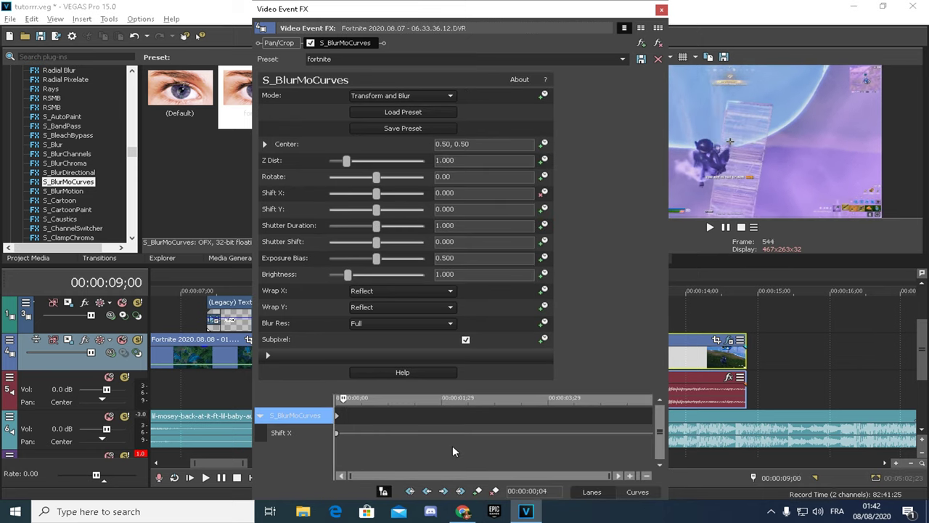
{"action": "key", "text": "Right"}
{"action": "key", "text": "Left"}
{"action": "key", "text": "Left"}
{"action": "left_click_drag", "start_coordinate": [378, 195], "coordinate": [411, 194]}
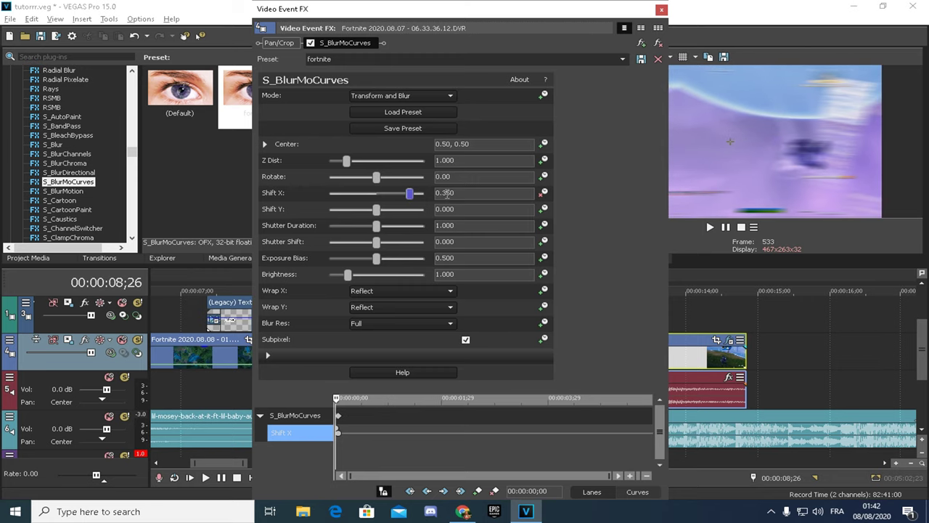
{"action": "key", "text": "Return"}
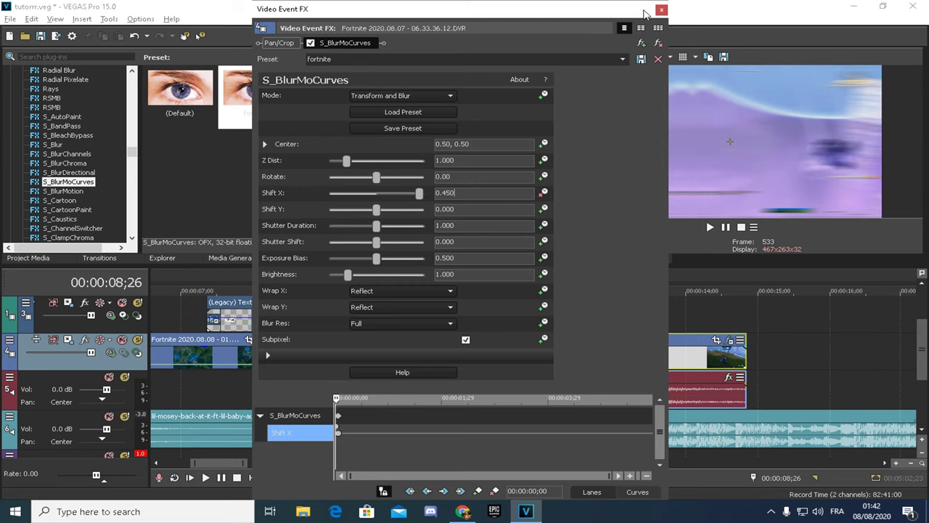
{"action": "left_click", "coordinate": [662, 10]}
Play back the blur transition from the end of the intro into the gameplay clip.
{"action": "left_click", "coordinate": [285, 399]}
{"action": "left_click", "coordinate": [728, 227]}
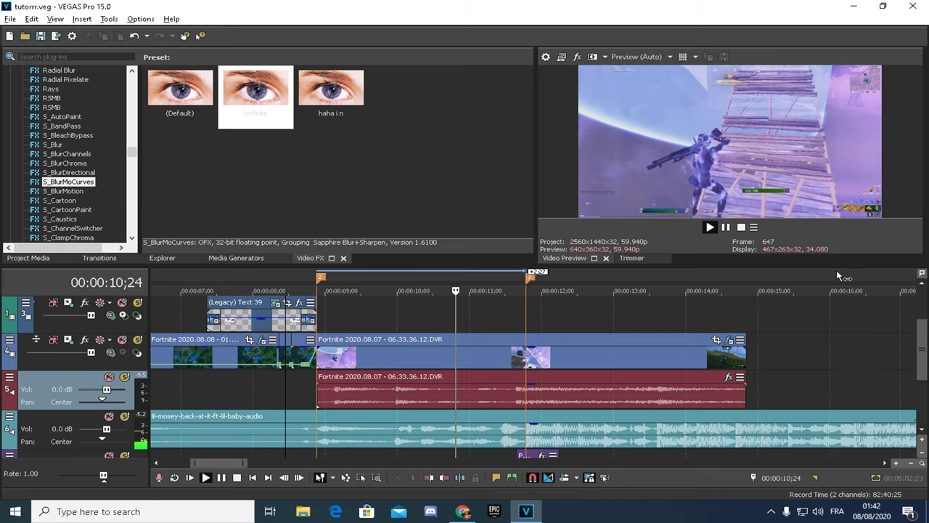
{"action": "left_click", "coordinate": [740, 227]}
Insert a velocity envelope on the gameplay clip with a point at marker 3.
{"action": "scroll", "coordinate": [816, 349], "scroll_direction": "down", "scroll_amount": 1}
{"action": "scroll", "coordinate": [552, 321], "scroll_direction": "up", "scroll_amount": 3}
{"action": "left_click", "coordinate": [528, 321]}
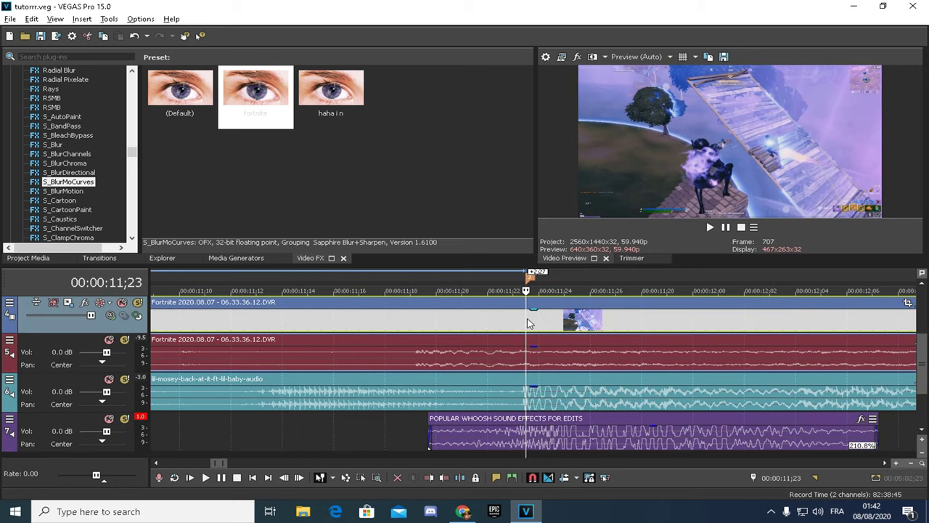
{"action": "right_click", "coordinate": [528, 322]}
{"action": "mouse_move", "coordinate": [563, 379]}
{"action": "left_click", "coordinate": [720, 380]}
Add a velocity envelope point three frames after marker 3, and place the playhead three frames before that marker.
{"action": "scroll", "coordinate": [652, 338], "scroll_direction": "up", "scroll_amount": 3}
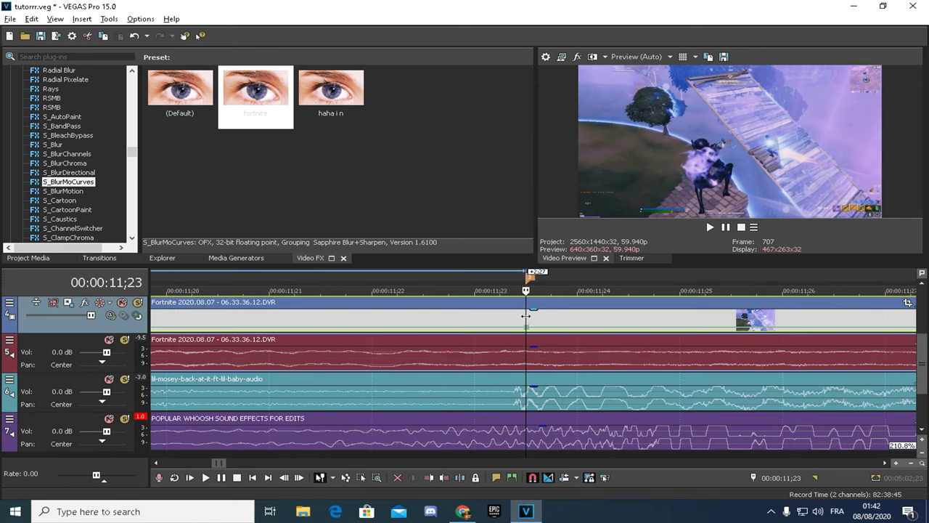
{"action": "key", "text": "Right"}
{"action": "key", "text": "Right"}
{"action": "key", "text": "Right"}
{"action": "right_click", "coordinate": [680, 327]}
{"action": "left_click", "coordinate": [698, 334]}
{"action": "key", "text": "Left"}
{"action": "key", "text": "Left"}
{"action": "key", "text": "Left"}
{"action": "key", "text": "Left"}
{"action": "key", "text": "Left"}
{"action": "key", "text": "Left"}
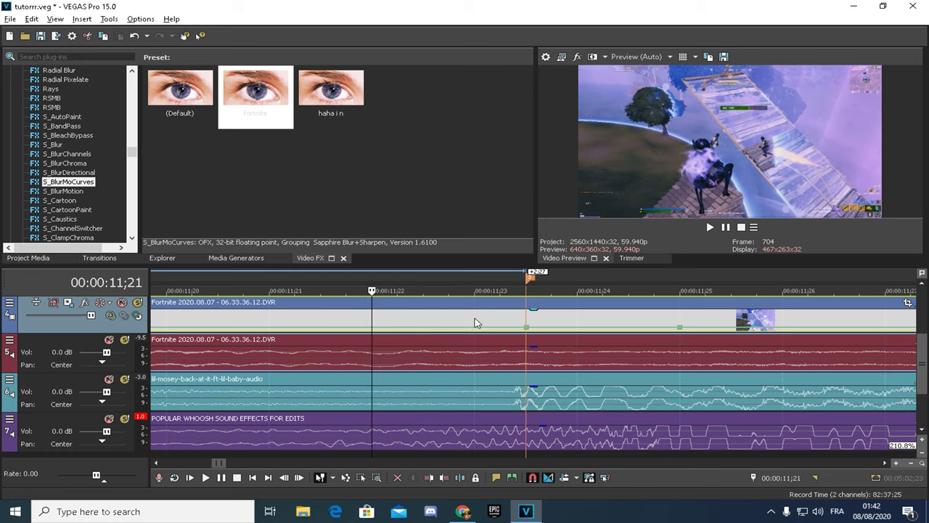
Set the clip's velocity point at marker 3 to 300% forward velocity and the point just after it to 50%.
{"action": "key", "text": "Left"}
{"action": "key", "text": "Left"}
{"action": "key", "text": "Left"}
{"action": "key", "text": "Left"}
{"action": "scroll", "coordinate": [527, 332], "scroll_direction": "down", "scroll_amount": 2}
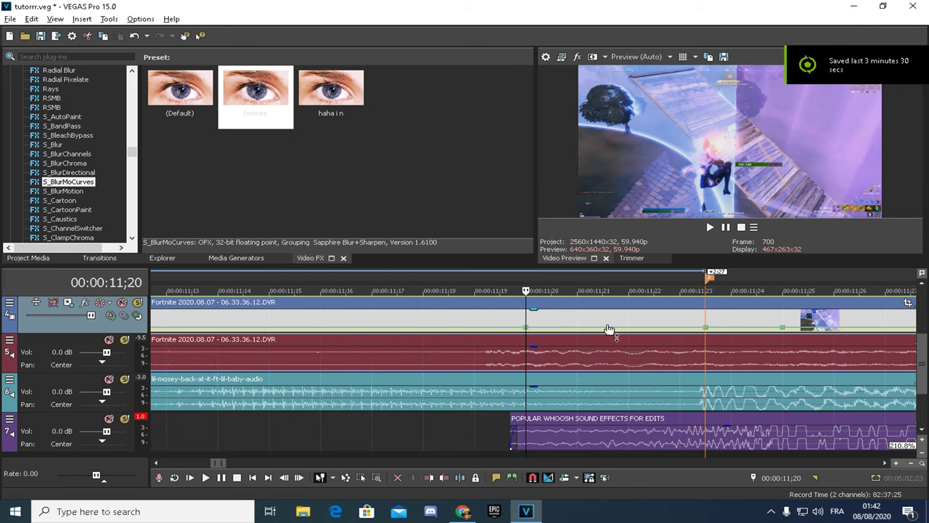
{"action": "left_click", "coordinate": [707, 329]}
{"action": "right_click", "coordinate": [706, 328]}
{"action": "left_click", "coordinate": [750, 66]}
{"action": "right_click", "coordinate": [782, 328]}
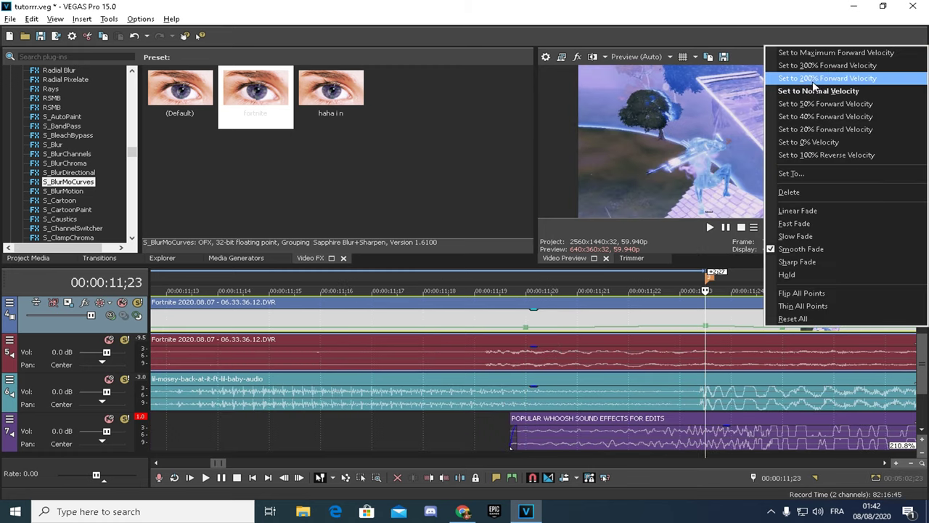
{"action": "left_click", "coordinate": [814, 104]}
Play back the retimed Fortnite clip from its start and trim about 1:19 off its end.
{"action": "scroll", "coordinate": [569, 323], "scroll_direction": "down", "scroll_amount": 2}
{"action": "scroll", "coordinate": [569, 323], "scroll_direction": "down", "scroll_amount": 4}
{"action": "left_click", "coordinate": [248, 351]}
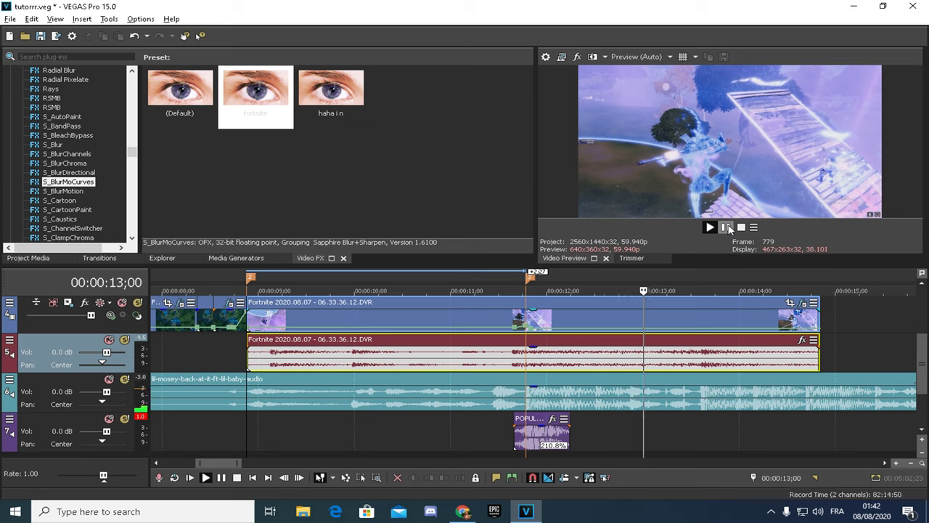
{"action": "left_click", "coordinate": [729, 229]}
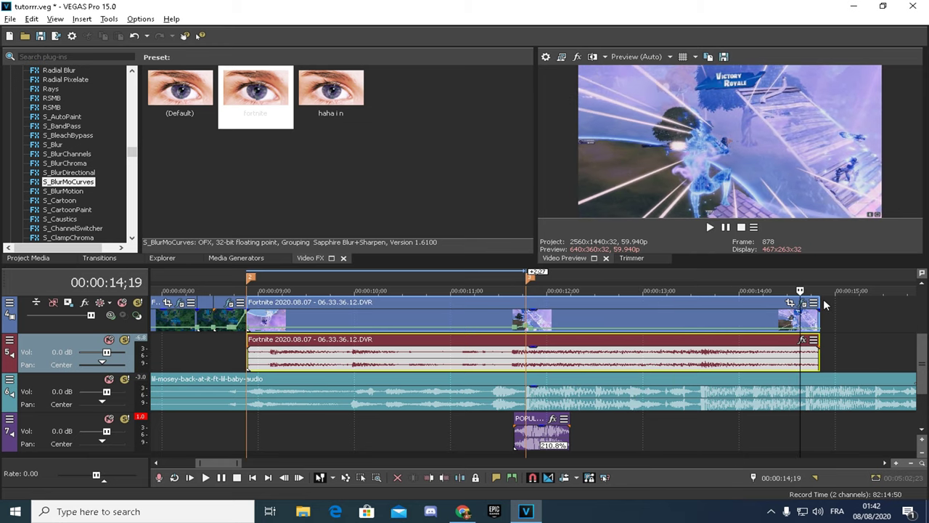
{"action": "left_click_drag", "start_coordinate": [819, 315], "coordinate": [662, 317]}
{"action": "left_click", "coordinate": [593, 318]}
{"action": "left_click", "coordinate": [573, 320]}
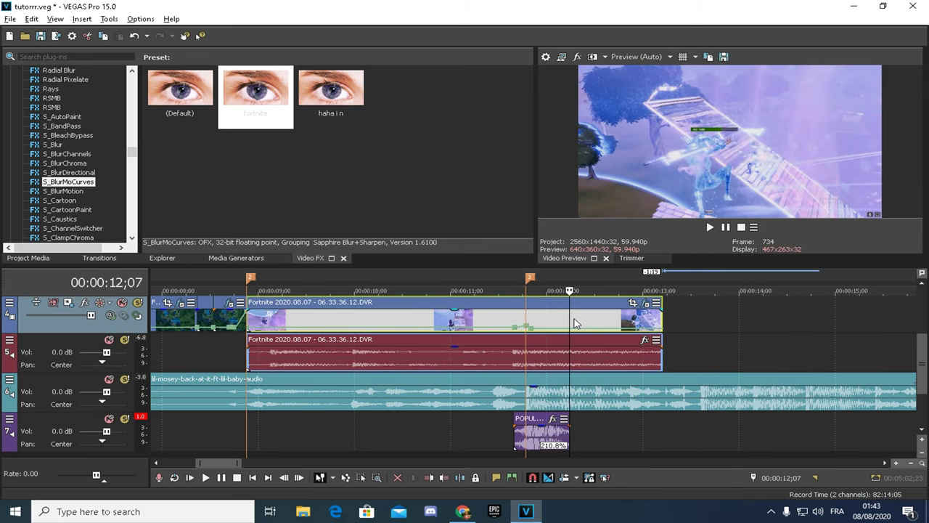
Split the Fortnite clip at marker 3 (00:00:11;23) and apply the S_Flicker effect's fortnite preset to the segment after the cut.
{"action": "scroll", "coordinate": [68, 187], "scroll_direction": "down", "scroll_amount": 15}
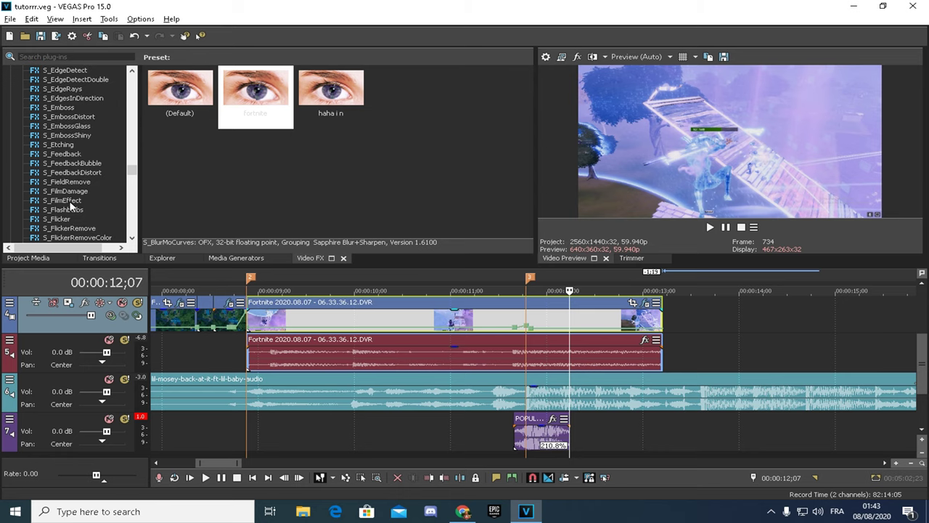
{"action": "left_click", "coordinate": [57, 218]}
{"action": "left_click", "coordinate": [534, 312]}
{"action": "right_click", "coordinate": [539, 310]}
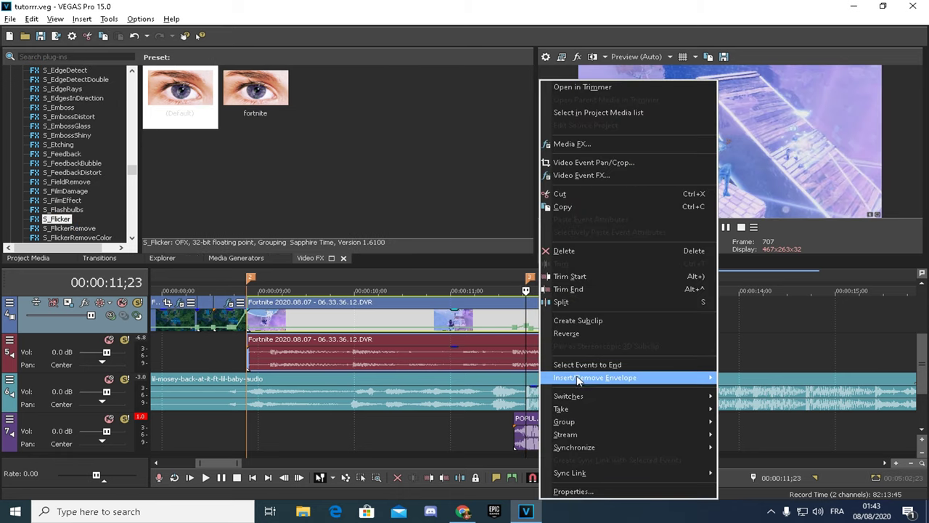
{"action": "left_click", "coordinate": [581, 321]}
{"action": "left_click", "coordinate": [250, 100]}
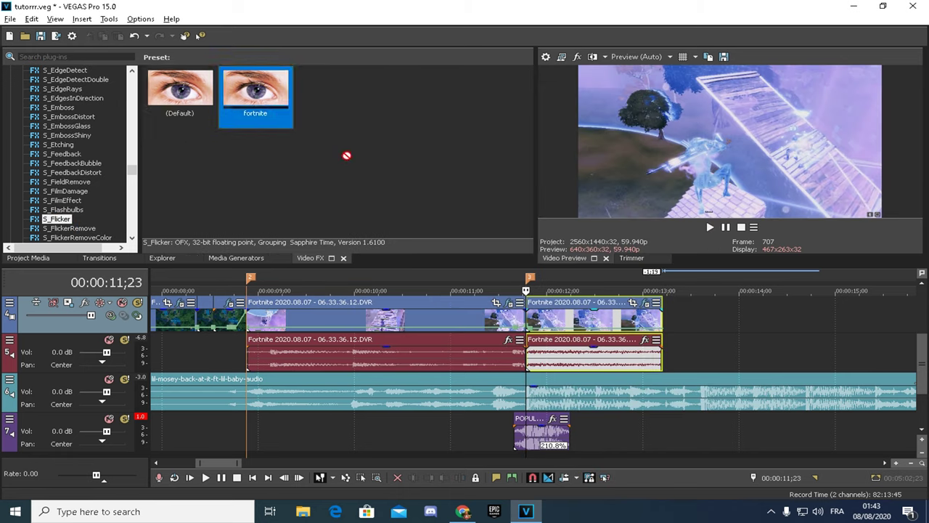
{"action": "left_click_drag", "start_coordinate": [573, 312], "coordinate": [568, 312]}
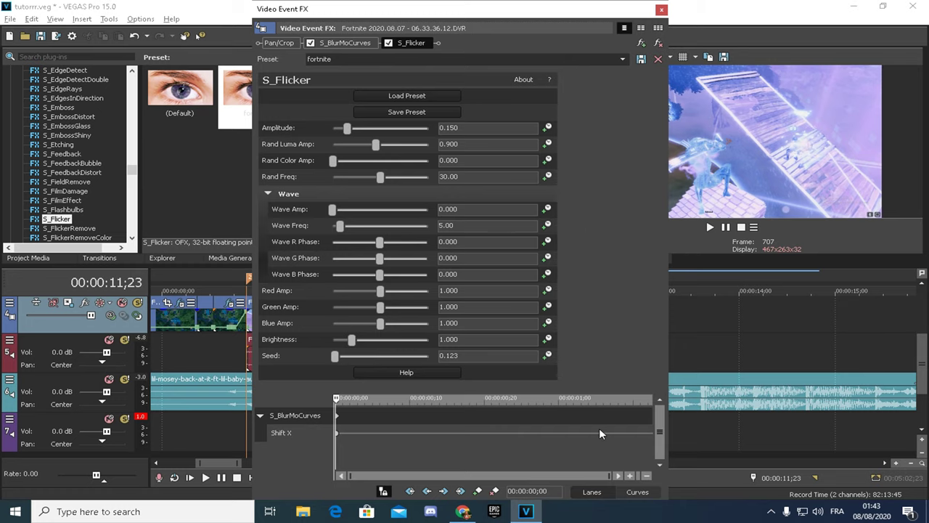
{"action": "left_click", "coordinate": [662, 11]}
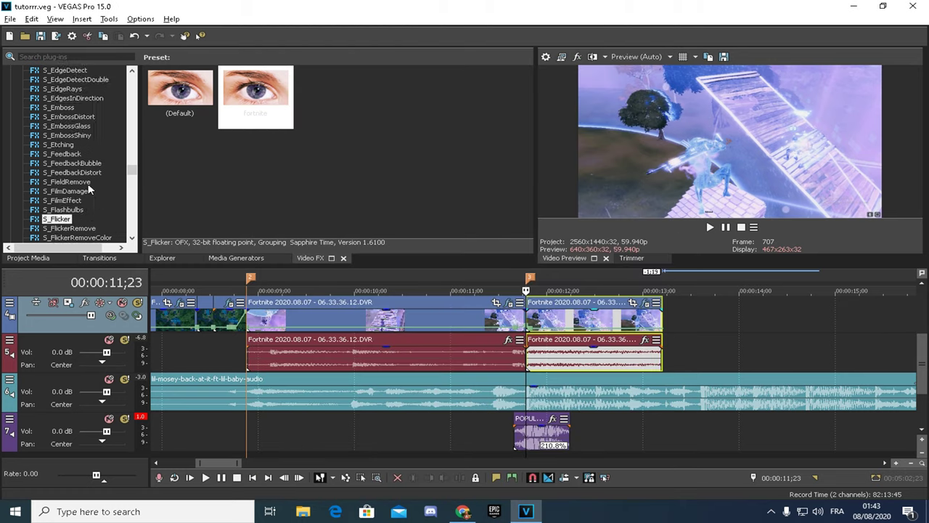
Apply the S_Shake effect with the fortnite kill preset to the video segment after marker 3.
{"action": "scroll", "coordinate": [88, 185], "scroll_direction": "down", "scroll_amount": 20}
{"action": "left_click", "coordinate": [67, 126]}
{"action": "left_click", "coordinate": [269, 100]}
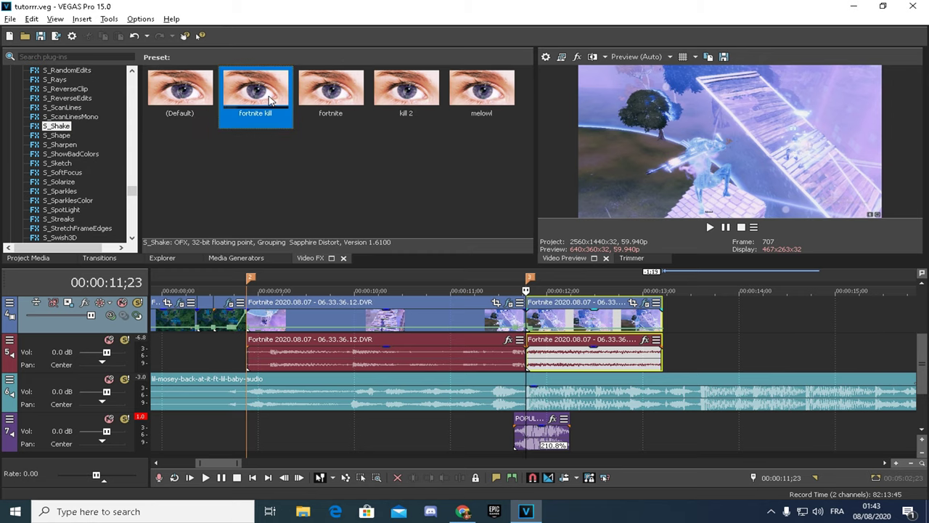
{"action": "left_click_drag", "start_coordinate": [572, 331], "coordinate": [570, 326]}
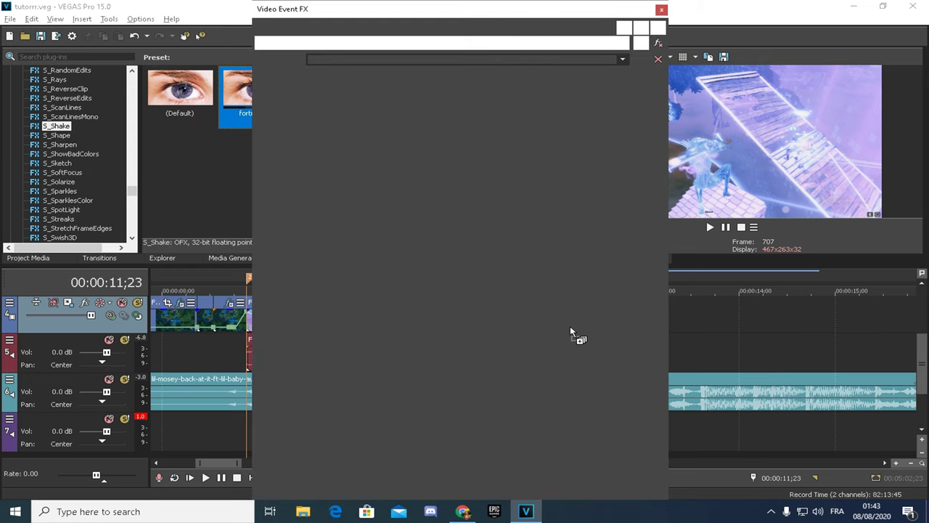
Examine the X, Y, Z and Tilt Shake parameters of the segment's S_Shake effect.
{"action": "left_click", "coordinate": [269, 275]}
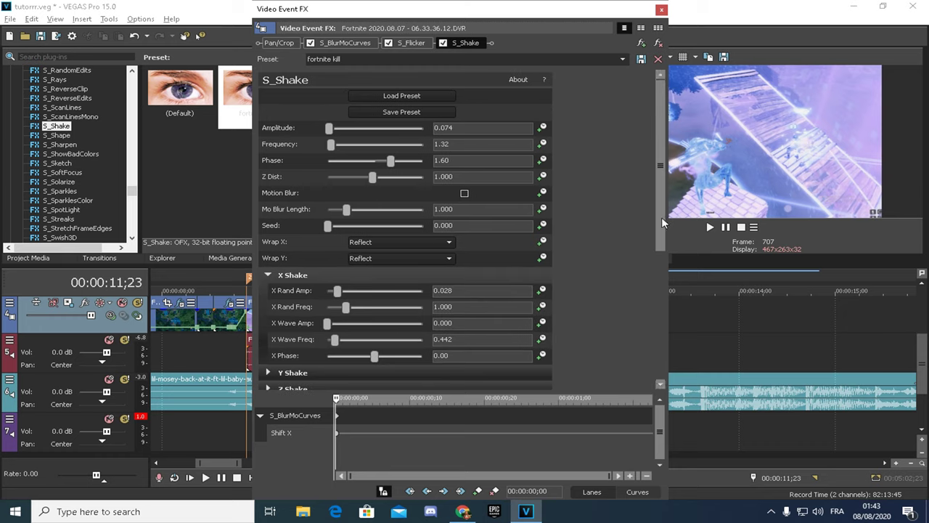
{"action": "scroll", "coordinate": [650, 281], "scroll_direction": "down", "scroll_amount": 3}
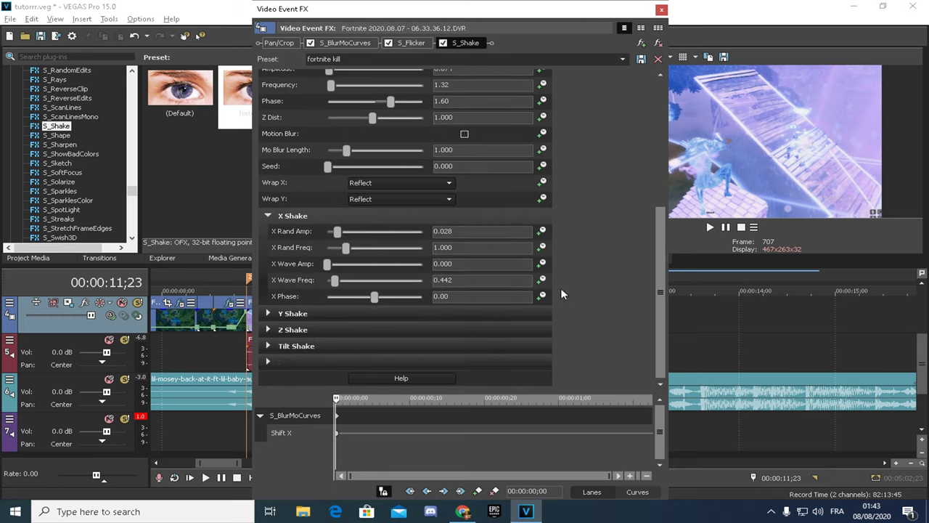
{"action": "left_click", "coordinate": [268, 312]}
{"action": "left_click_drag", "start_coordinate": [656, 243], "coordinate": [653, 343]}
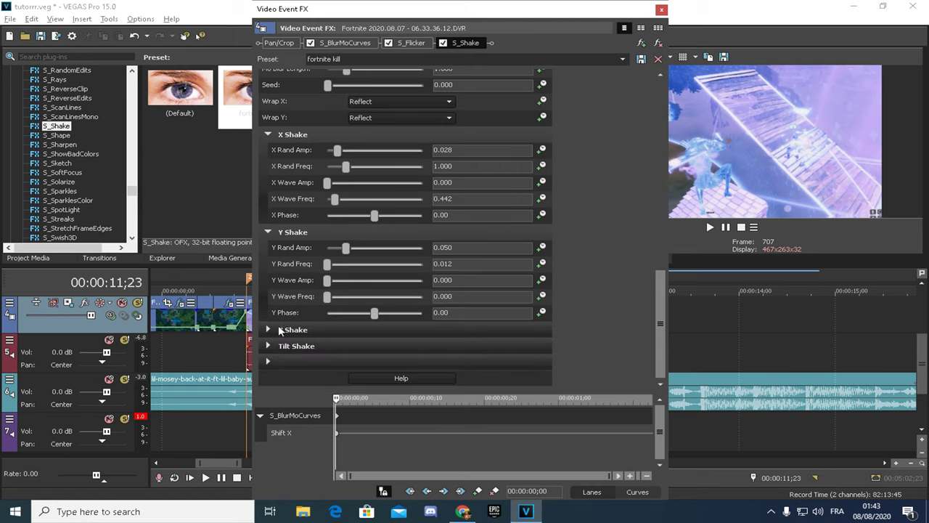
{"action": "left_click", "coordinate": [545, 329]}
{"action": "scroll", "coordinate": [636, 392], "scroll_direction": "down", "scroll_amount": 3}
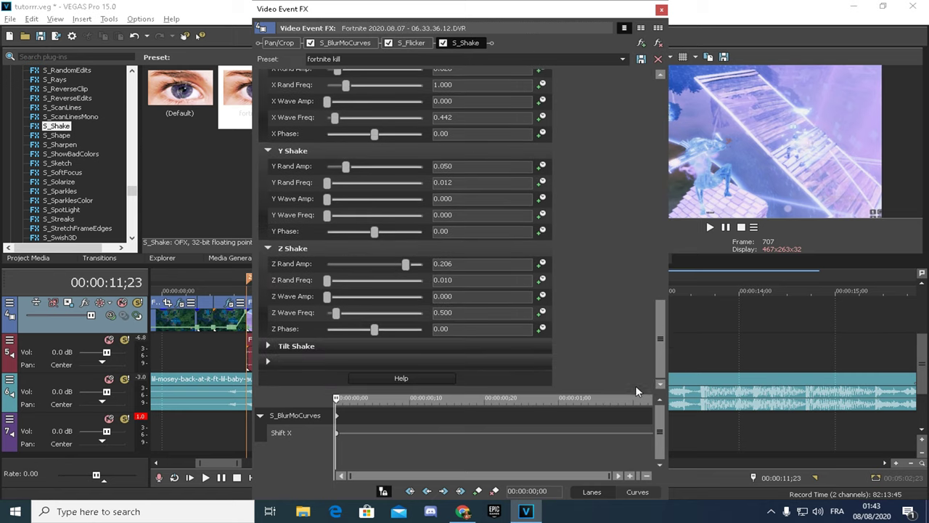
{"action": "left_click", "coordinate": [269, 346]}
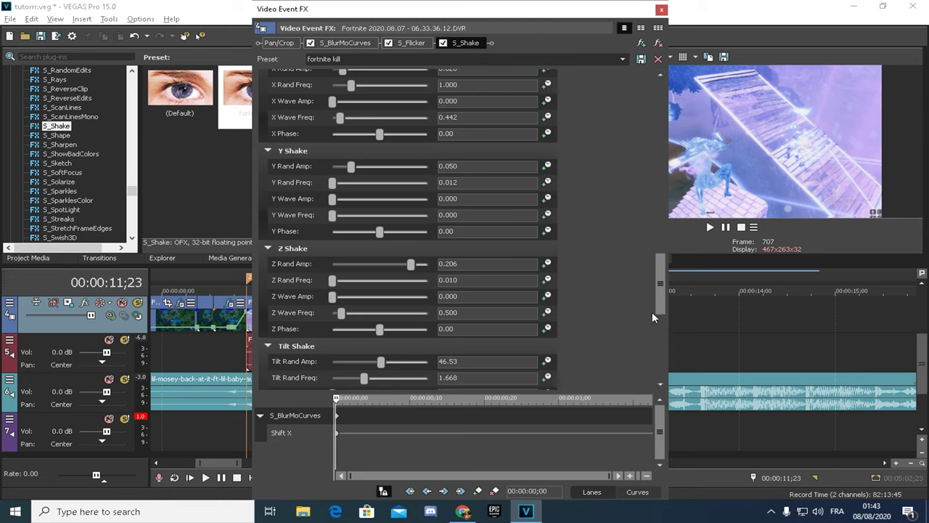
{"action": "left_click_drag", "start_coordinate": [660, 293], "coordinate": [646, 380]}
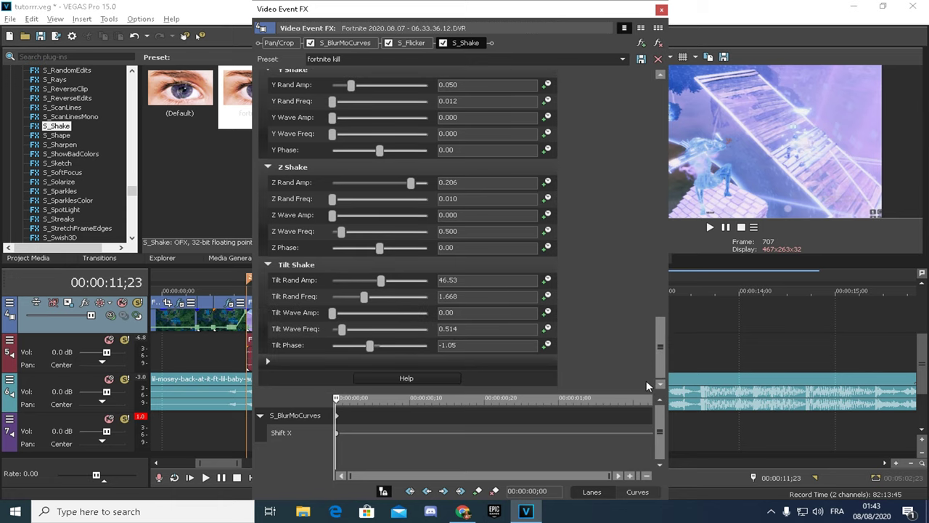
{"action": "left_click", "coordinate": [662, 10]}
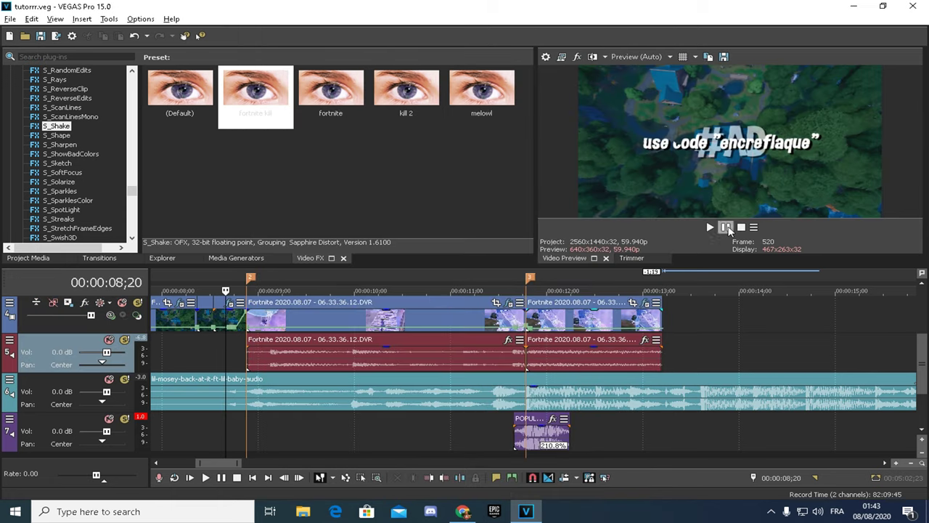
Review the playback through the flicker and shake segment and browse the Sapphire effects list for S_DistortRGB.
{"action": "left_click", "coordinate": [710, 227]}
{"action": "right_click", "coordinate": [670, 225]}
{"action": "left_click", "coordinate": [658, 226]}
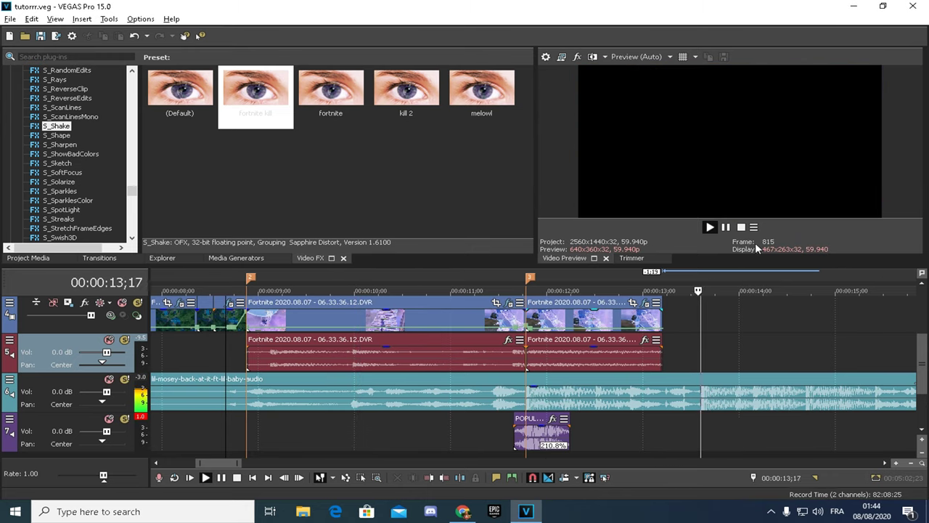
{"action": "left_click", "coordinate": [557, 320]}
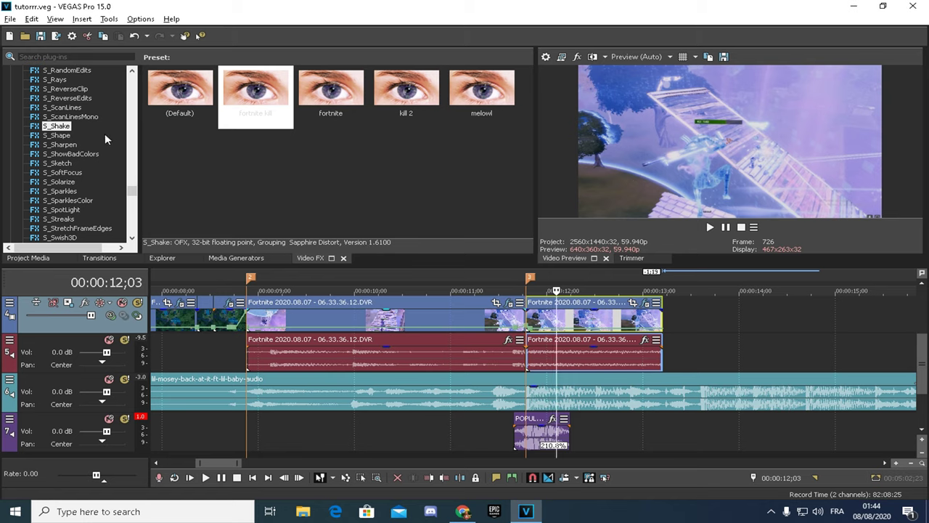
{"action": "scroll", "coordinate": [93, 150], "scroll_direction": "up", "scroll_amount": 9}
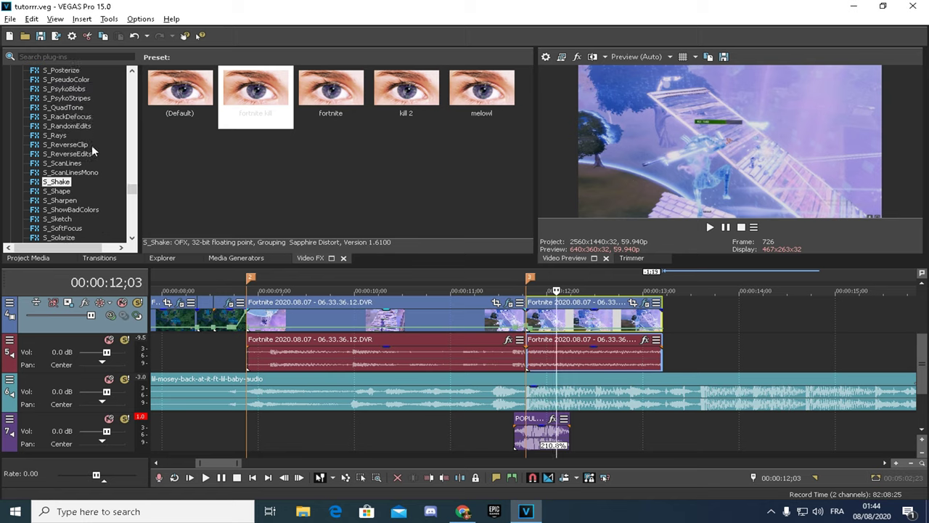
{"action": "scroll", "coordinate": [92, 152], "scroll_direction": "up", "scroll_amount": 7}
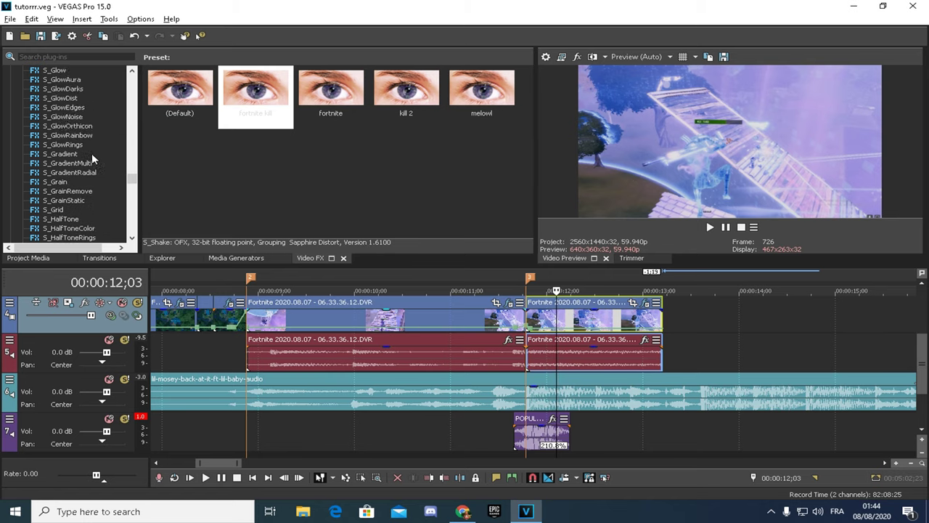
{"action": "scroll", "coordinate": [92, 165], "scroll_direction": "up", "scroll_amount": 8}
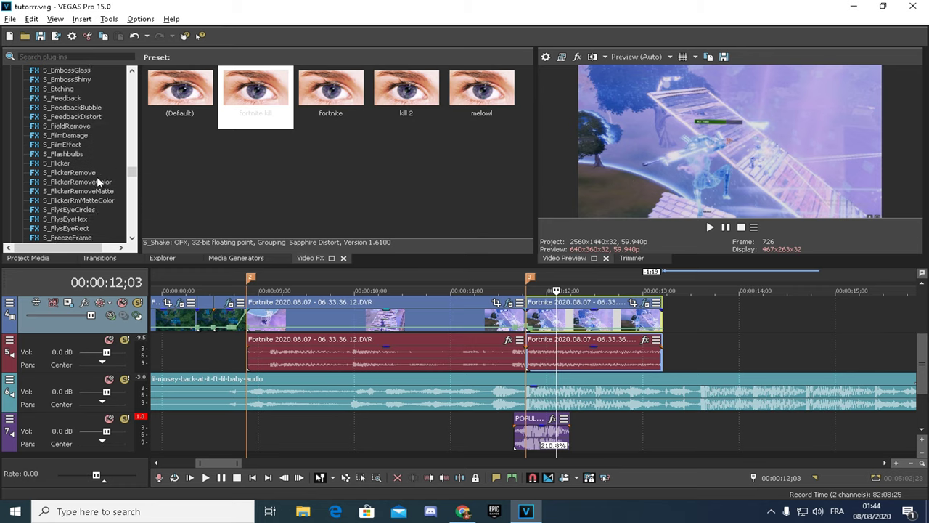
{"action": "scroll", "coordinate": [99, 182], "scroll_direction": "up", "scroll_amount": 6}
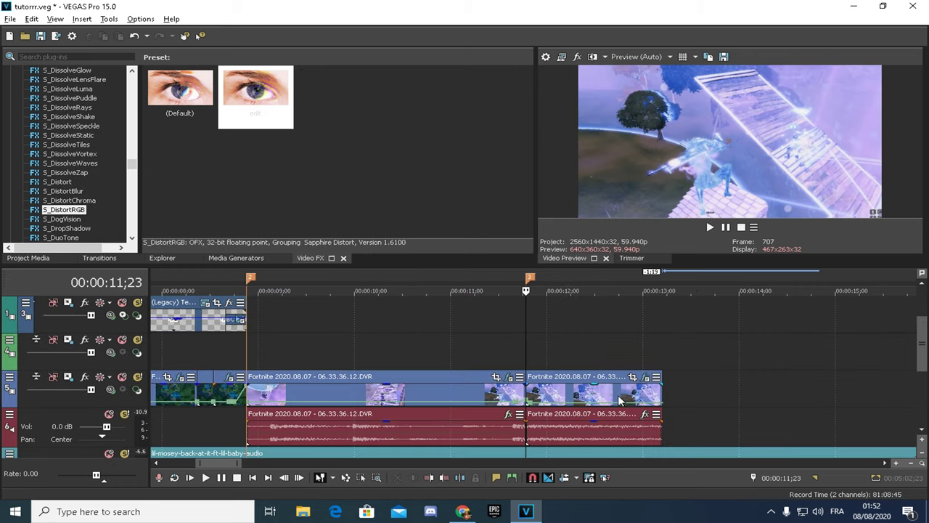
Ungroup the segment after marker 3 from its audio and paste a copy of its video at the marker on the empty track above.
{"action": "left_click", "coordinate": [611, 398]}
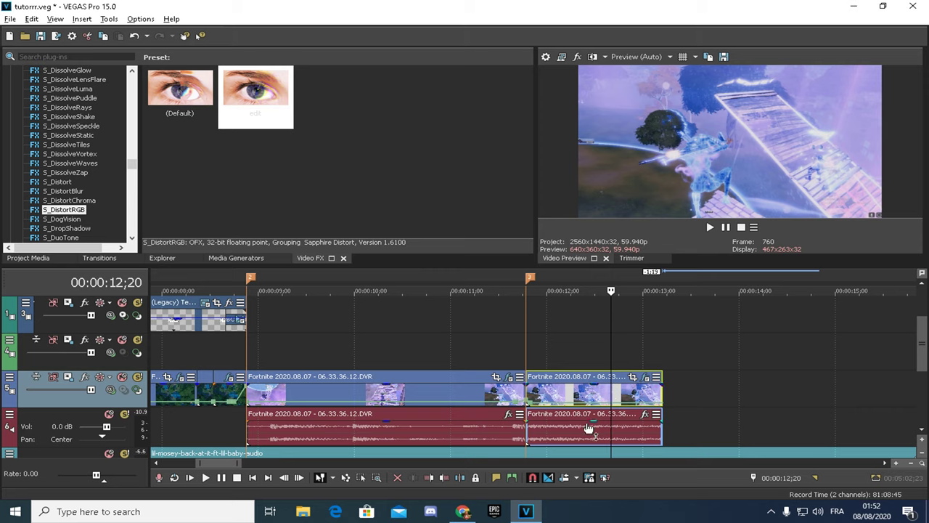
{"action": "key", "text": "u"}
{"action": "key", "text": "ctrl+c"}
{"action": "left_click", "coordinate": [525, 353]}
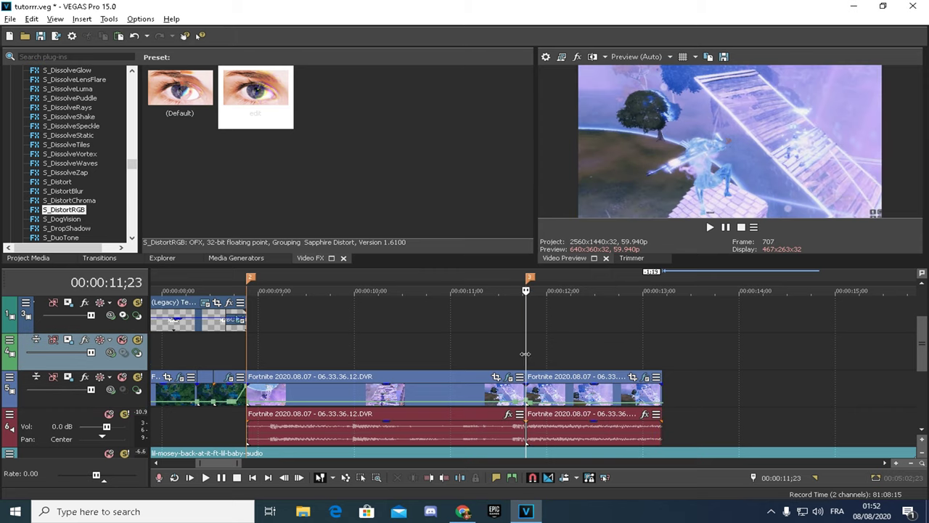
{"action": "key", "text": "ctrl+v"}
Find the Black and White effect, apply its default preset to the segment before marker 3, and animate the blend amount starting at 0.
{"action": "left_click", "coordinate": [547, 320]}
{"action": "left_click", "coordinate": [85, 56]}
{"action": "type", "text": "bl"}
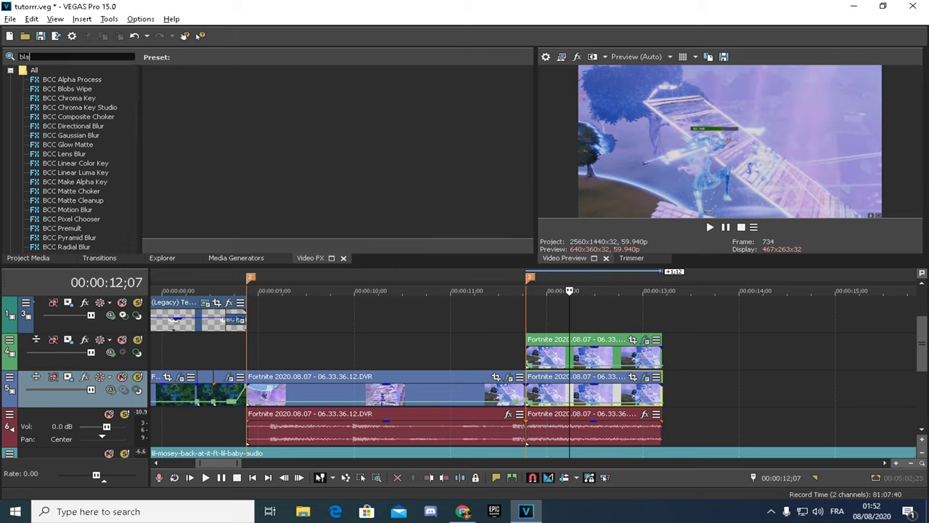
{"action": "left_click_drag", "start_coordinate": [482, 352], "coordinate": [500, 395]}
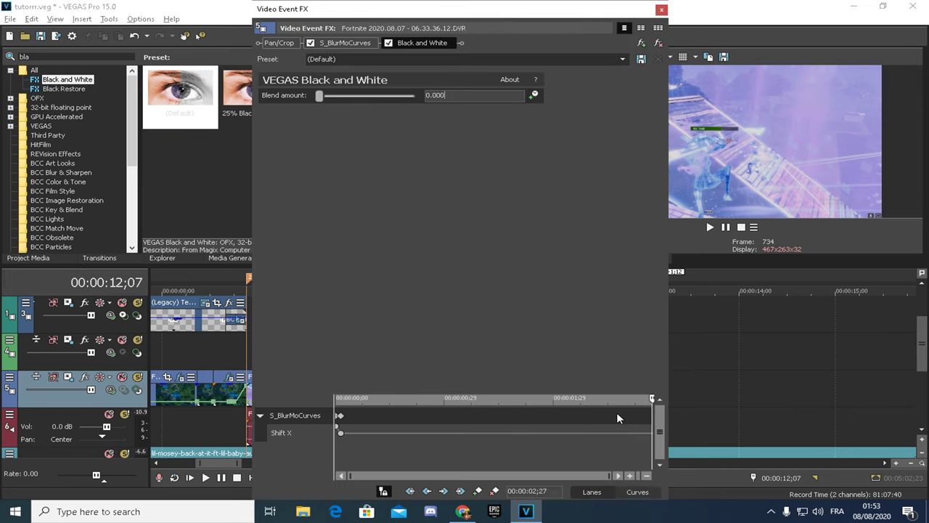
{"action": "left_click", "coordinate": [533, 95]}
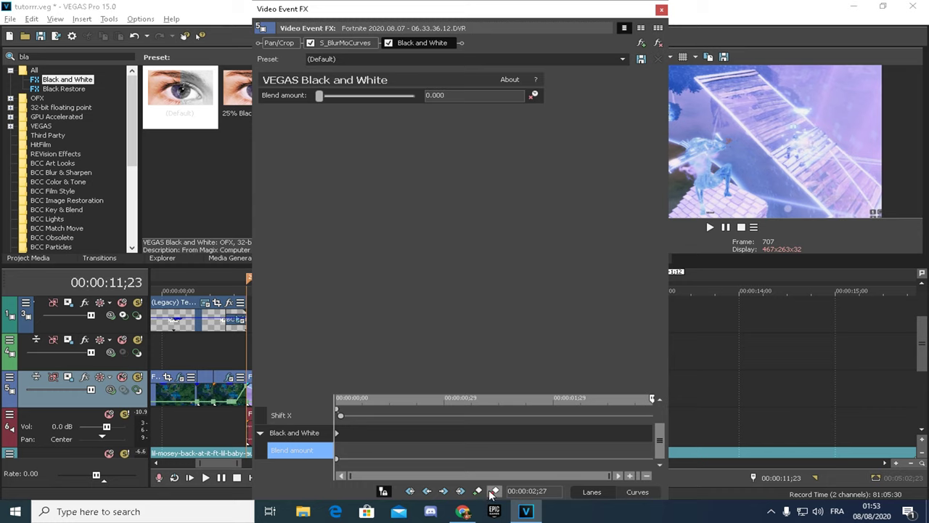
Add Black and White blend amount keyframes of 0 at the segment's end and at 00:00:01;13.
{"action": "left_click", "coordinate": [534, 452]}
{"action": "key", "text": "Right"}
{"action": "key", "text": "Right"}
{"action": "key", "text": "Right"}
{"action": "key", "text": "Left"}
{"action": "key", "text": "Left"}
{"action": "key", "text": "Left"}
{"action": "key", "text": "Left"}
{"action": "key", "text": "Left"}
{"action": "key", "text": "Left"}
{"action": "key", "text": "Left"}
{"action": "key", "text": "Left"}
{"action": "key", "text": "Left"}
{"action": "key", "text": "Left"}
{"action": "key", "text": "Left"}
{"action": "key", "text": "Left"}
{"action": "key", "text": "Left"}
{"action": "key", "text": "Left"}
{"action": "key", "text": "Left"}
{"action": "key", "text": "Left"}
{"action": "key", "text": "Left"}
{"action": "key", "text": "Left"}
{"action": "key", "text": "Left"}
{"action": "key", "text": "Left"}
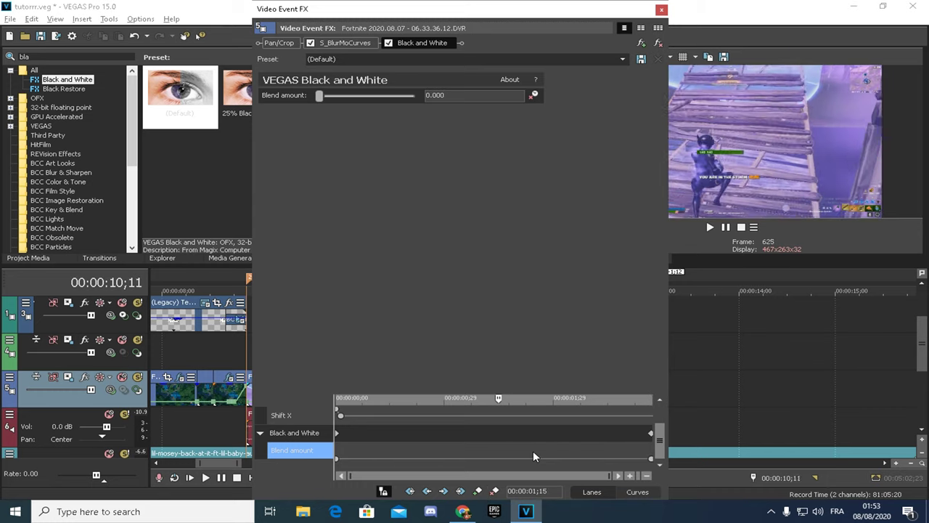
{"action": "key", "text": "Right"}
{"action": "key", "text": "Right"}
{"action": "key", "text": "Right"}
{"action": "key", "text": "Right"}
{"action": "key", "text": "Right"}
{"action": "key", "text": "Right"}
{"action": "key", "text": "Right"}
{"action": "key", "text": "Right"}
{"action": "key", "text": "Right"}
{"action": "key", "text": "Right"}
{"action": "key", "text": "Right"}
{"action": "key", "text": "Right"}
{"action": "key", "text": "Right"}
{"action": "key", "text": "Right"}
{"action": "key", "text": "Right"}
{"action": "left_click", "coordinate": [479, 492]}
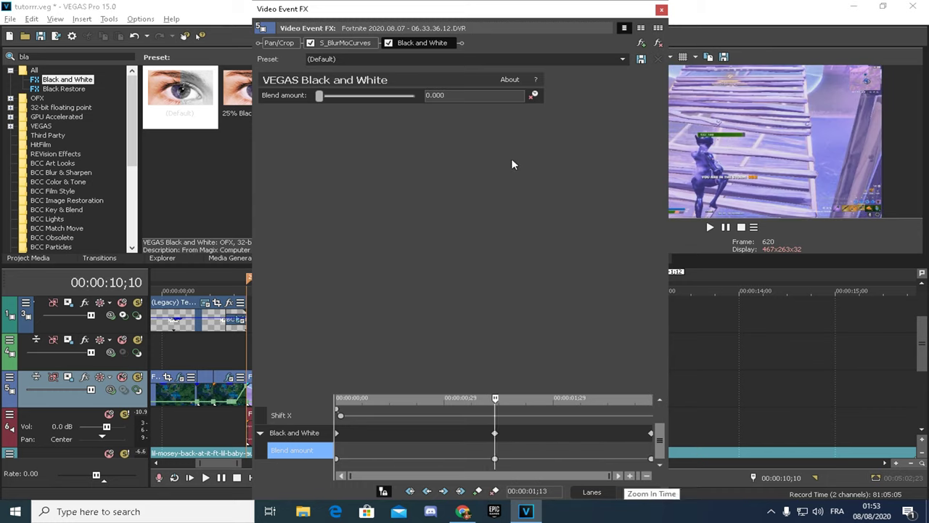
Raise the Black and White blend amount strongly at the 00:00:01;13 keyframe and close the effect settings.
{"action": "type", "text": "8"}
{"action": "key", "text": "Return"}
{"action": "left_click", "coordinate": [661, 10]}
Apply the default Black and White effect, blend amount 1.000, to the lower copy of the segment after marker 3.
{"action": "left_click_drag", "start_coordinate": [182, 94], "coordinate": [563, 384]}
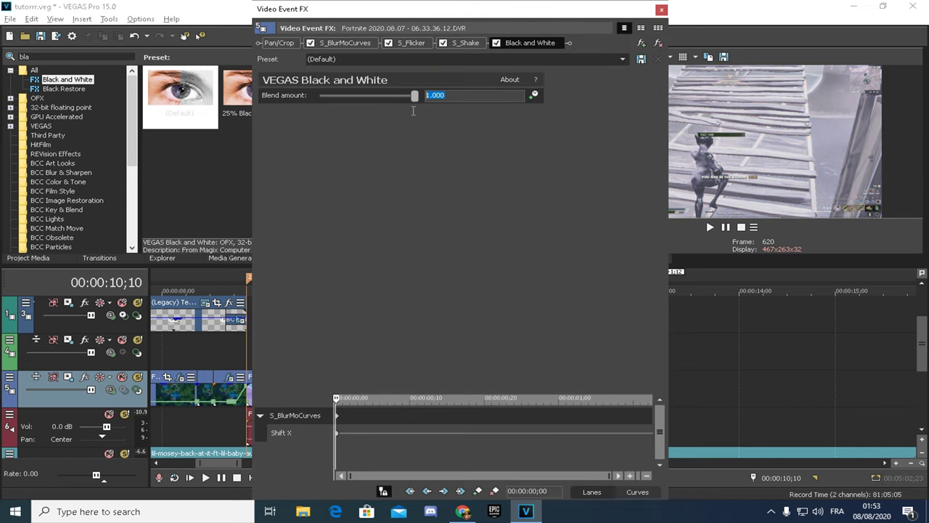
{"action": "left_click", "coordinate": [661, 10]}
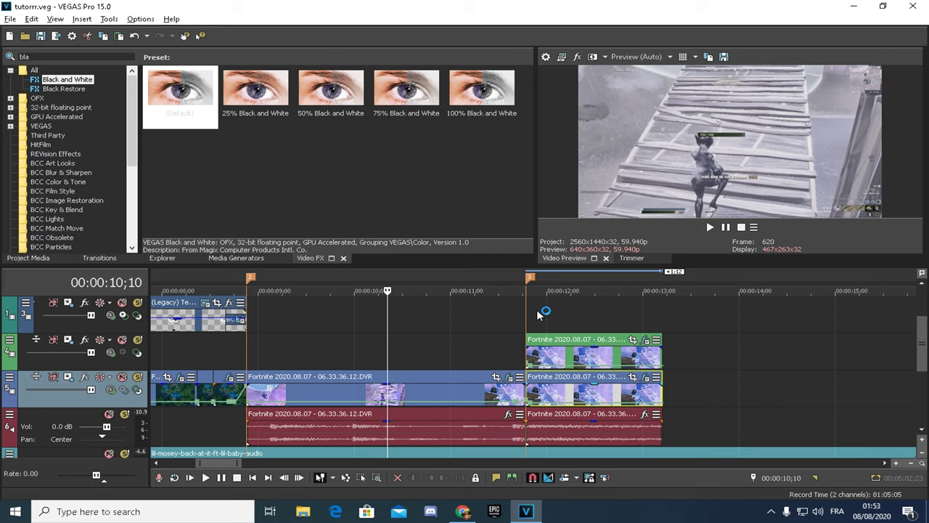
{"action": "left_click", "coordinate": [565, 352]}
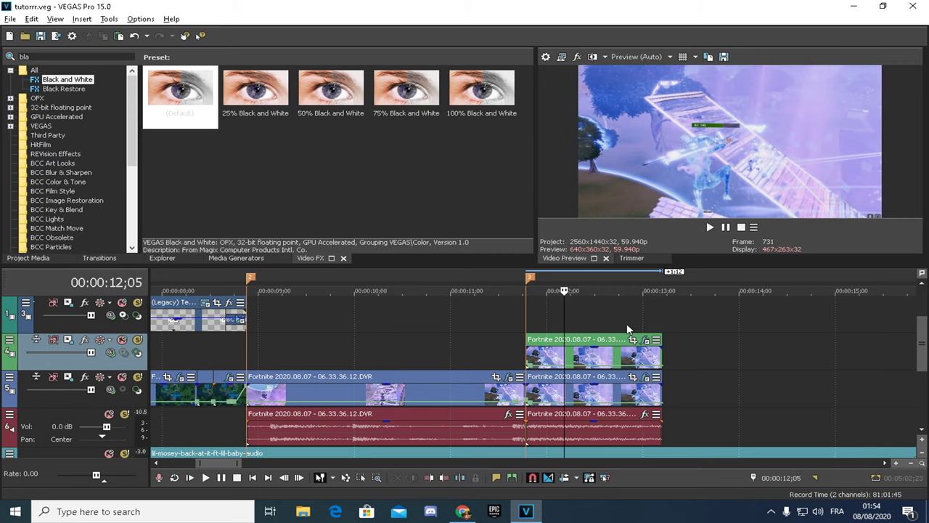
Enable a mask in the upper segment copy's Pan/Crop and draw an oval over the character's head at 00:00:00;00.
{"action": "left_click", "coordinate": [627, 327]}
{"action": "left_click", "coordinate": [634, 340]}
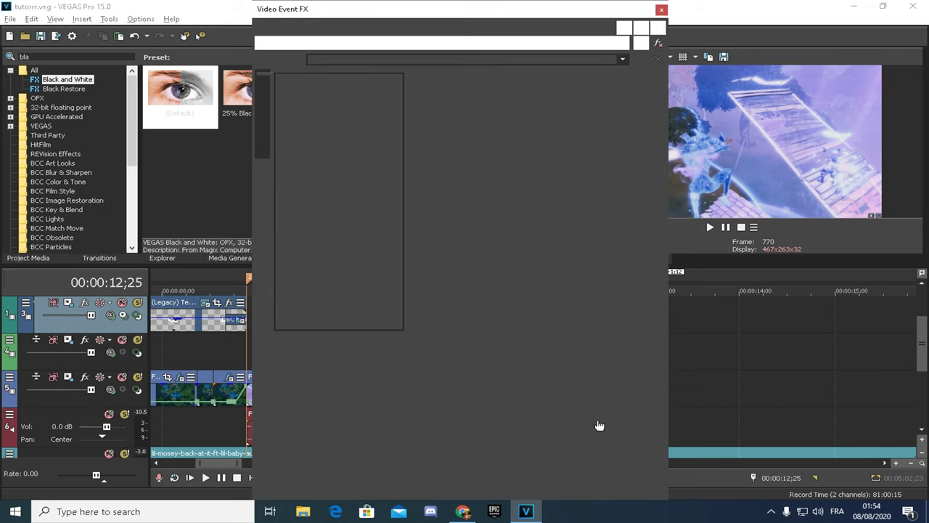
{"action": "right_click", "coordinate": [584, 421]}
{"action": "left_click", "coordinate": [269, 469]}
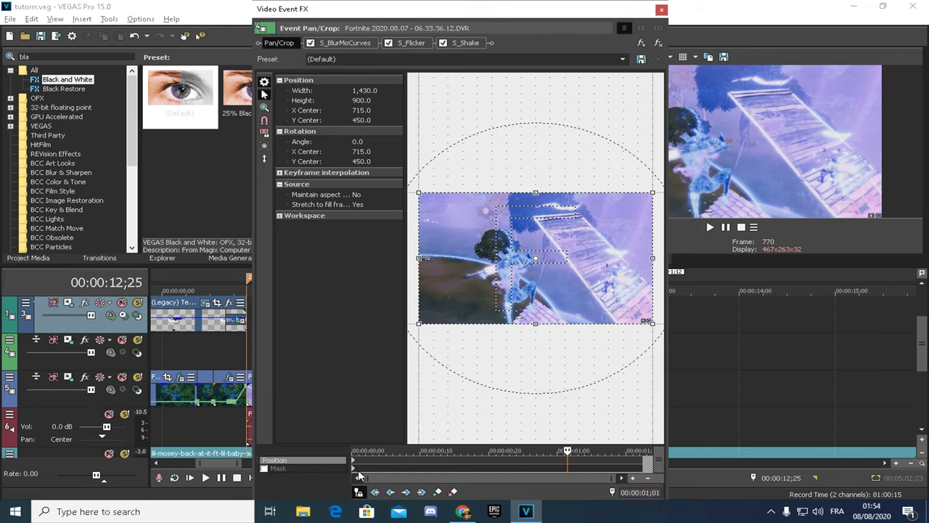
{"action": "left_click", "coordinate": [358, 469]}
{"action": "left_click", "coordinate": [265, 159]}
{"action": "scroll", "coordinate": [508, 254], "scroll_direction": "up", "scroll_amount": 5}
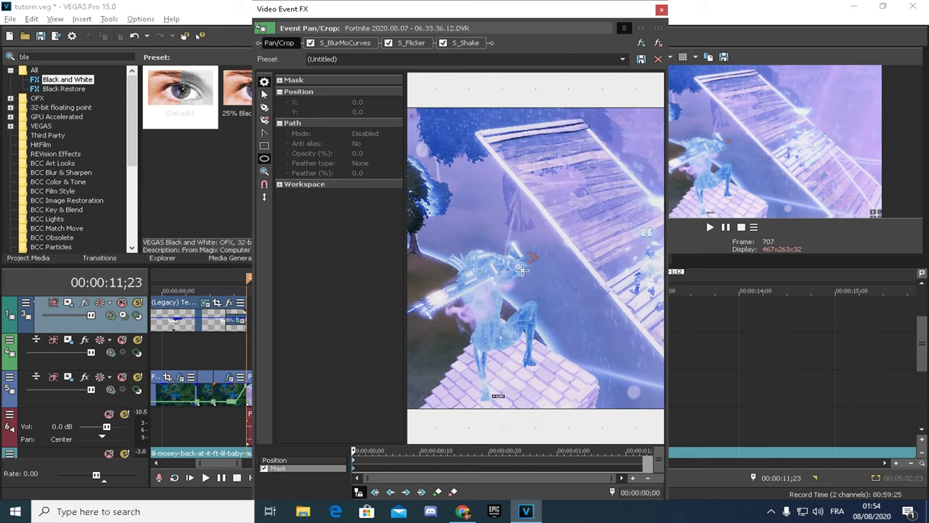
{"action": "left_click_drag", "start_coordinate": [483, 240], "coordinate": [568, 321]}
{"action": "left_click_drag", "start_coordinate": [505, 280], "coordinate": [505, 269]}
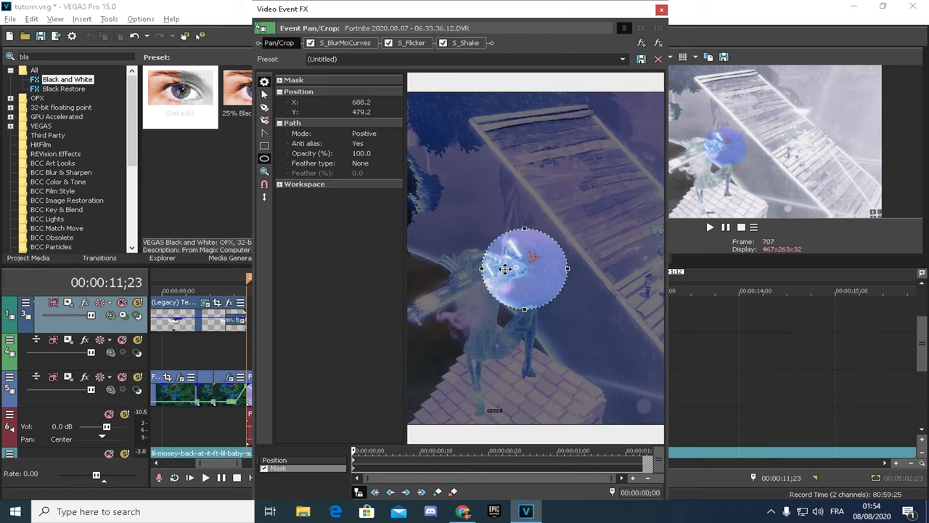
{"action": "scroll", "coordinate": [501, 304], "scroll_direction": "down", "scroll_amount": 3}
{"action": "scroll", "coordinate": [550, 351], "scroll_direction": "up", "scroll_amount": 3}
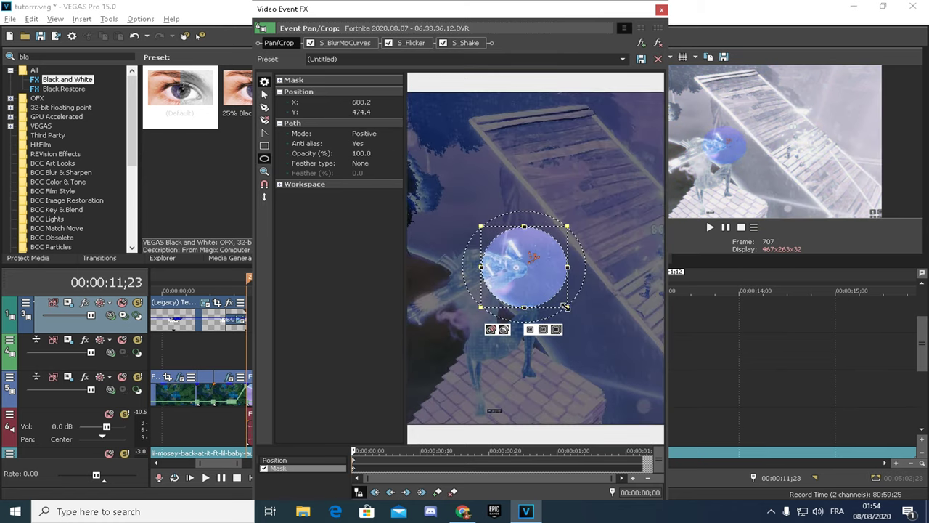
Shrink the oval mask so it tightly surrounds the character's head, centred at about X 666.6, Y 459.5.
{"action": "left_click_drag", "start_coordinate": [566, 306], "coordinate": [552, 294]}
{"action": "scroll", "coordinate": [537, 290], "scroll_direction": "down", "scroll_amount": 3}
{"action": "scroll", "coordinate": [543, 290], "scroll_direction": "up", "scroll_amount": 2}
{"action": "left_click_drag", "start_coordinate": [543, 281], "coordinate": [544, 280]}
{"action": "scroll", "coordinate": [560, 317], "scroll_direction": "down", "scroll_amount": 2}
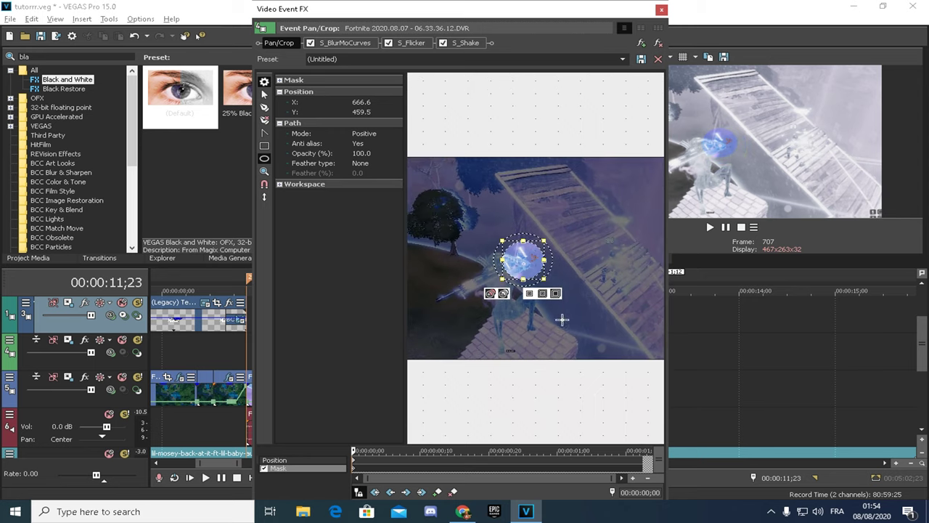
Add a mask keyframe at 00:00:00;15 in the Pan/Crop timeline.
{"action": "scroll", "coordinate": [464, 472], "scroll_direction": "up", "scroll_amount": 3}
{"action": "key", "text": "Right"}
{"action": "key", "text": "Right"}
{"action": "key", "text": "Right"}
{"action": "key", "text": "Right"}
{"action": "key", "text": "Right"}
{"action": "key", "text": "Right"}
{"action": "key", "text": "Right"}
{"action": "key", "text": "Right"}
{"action": "key", "text": "Right"}
{"action": "key", "text": "Right"}
{"action": "key", "text": "Right"}
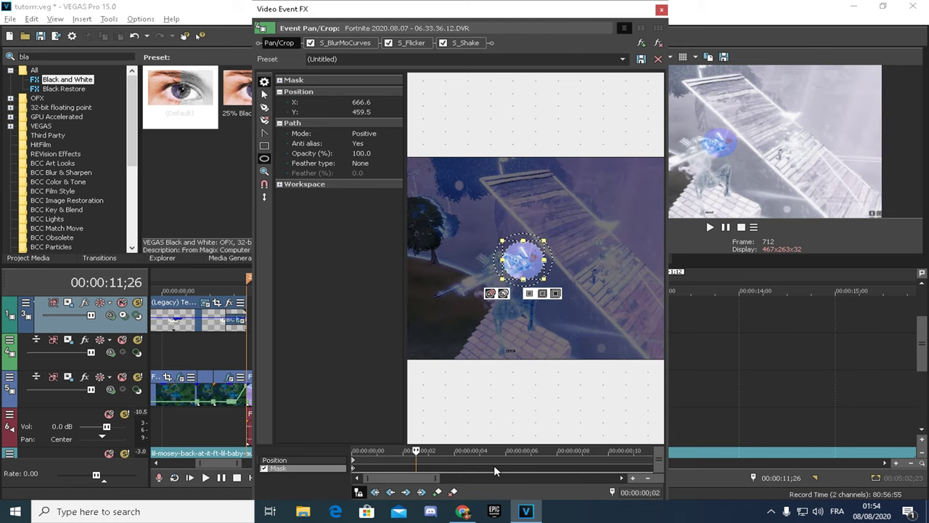
{"action": "scroll", "coordinate": [494, 465], "scroll_direction": "down", "scroll_amount": 3}
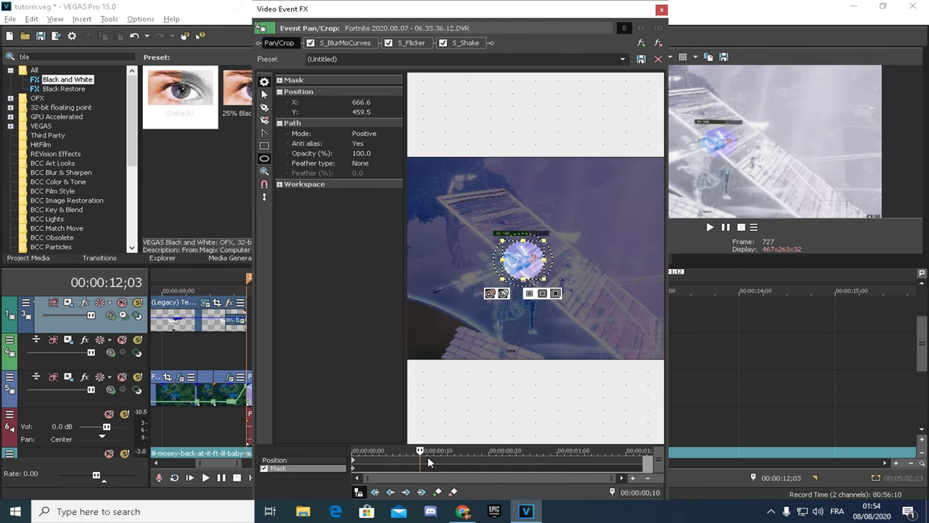
{"action": "left_click", "coordinate": [436, 492]}
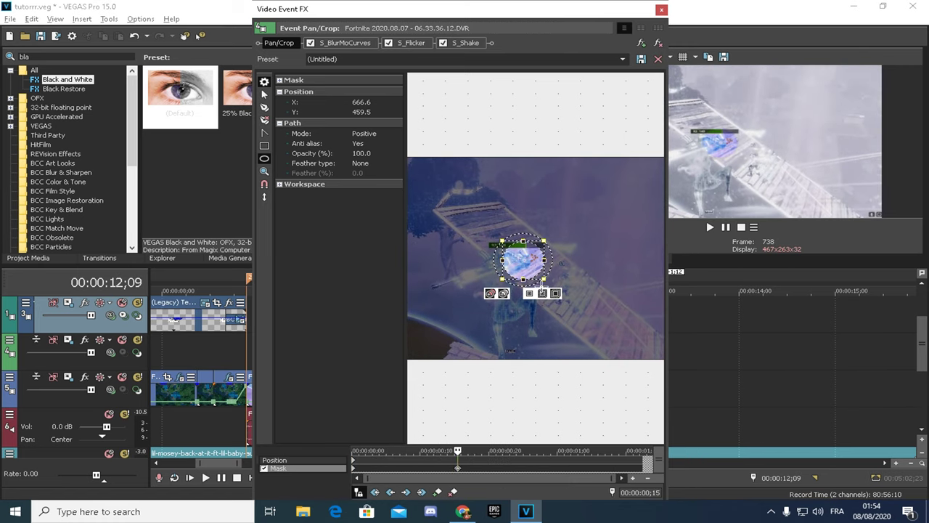
Enlarge the oval mask at the 00:00:00;15 keyframe past all frame edges, centred at about X 719.4, Y 429.5.
{"action": "scroll", "coordinate": [542, 287], "scroll_direction": "down", "scroll_amount": 3}
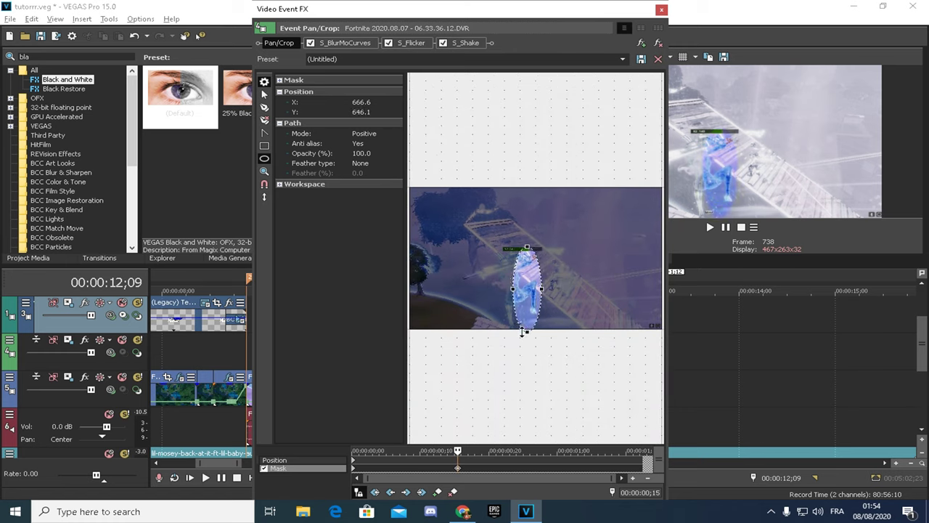
{"action": "left_click_drag", "start_coordinate": [522, 332], "coordinate": [522, 332]}
{"action": "scroll", "coordinate": [526, 300], "scroll_direction": "down", "scroll_amount": 1}
{"action": "left_click_drag", "start_coordinate": [529, 248], "coordinate": [527, 200]}
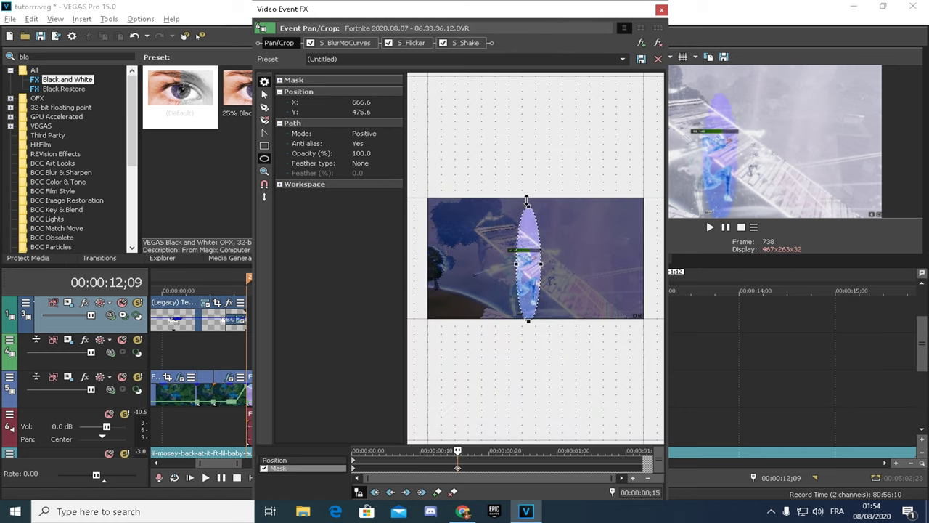
{"action": "left_click_drag", "start_coordinate": [541, 254], "coordinate": [648, 254]}
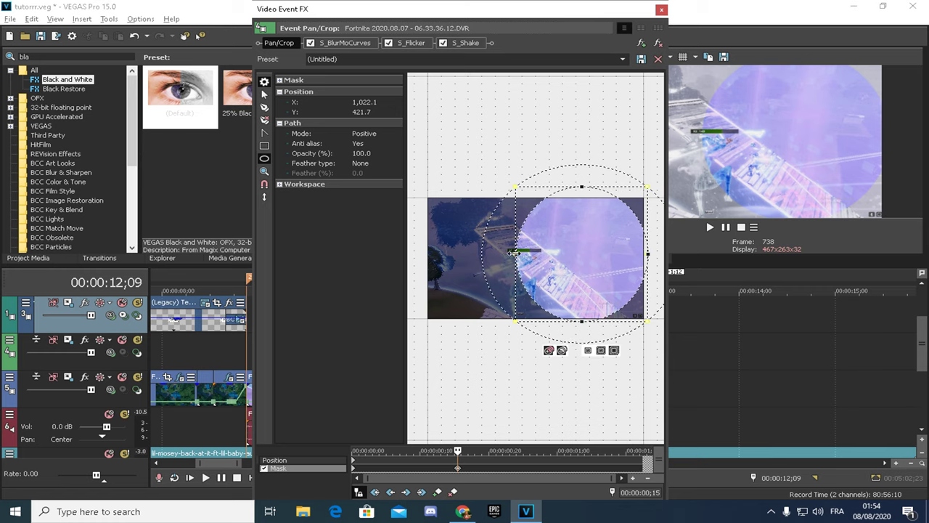
{"action": "left_click_drag", "start_coordinate": [514, 253], "coordinate": [422, 254]}
{"action": "left_click_drag", "start_coordinate": [535, 321], "coordinate": [535, 343]}
{"action": "left_click_drag", "start_coordinate": [648, 266], "coordinate": [659, 265]}
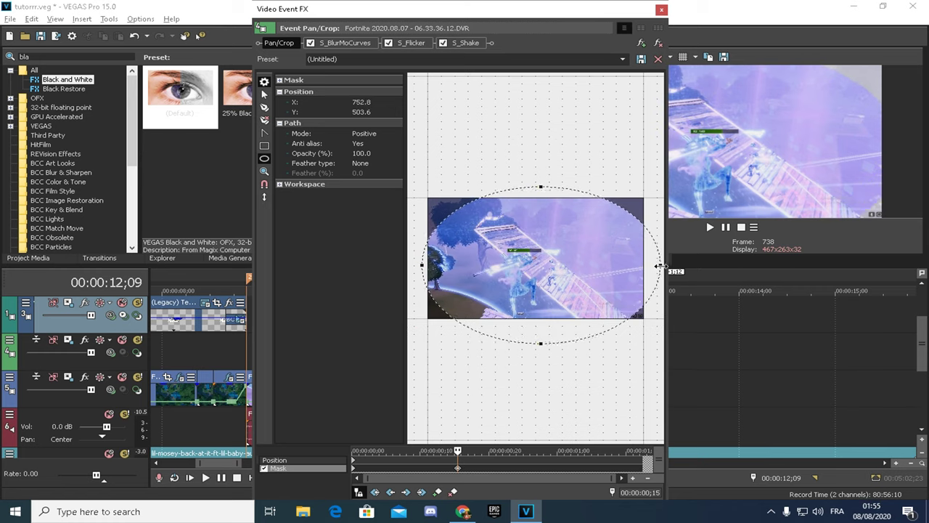
{"action": "scroll", "coordinate": [536, 182], "scroll_direction": "down", "scroll_amount": 1}
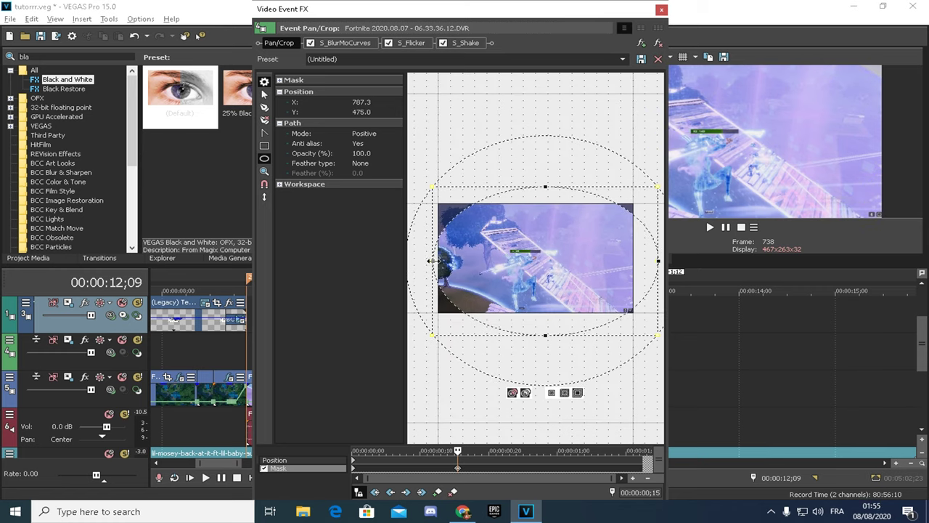
{"action": "left_click_drag", "start_coordinate": [432, 260], "coordinate": [414, 261]}
{"action": "scroll", "coordinate": [512, 245], "scroll_direction": "down", "scroll_amount": 1}
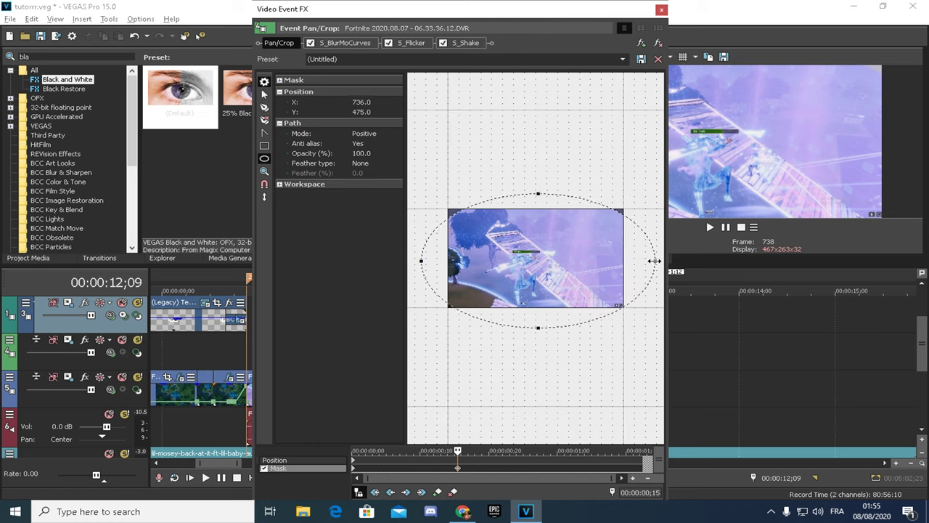
{"action": "left_click_drag", "start_coordinate": [655, 260], "coordinate": [679, 261]}
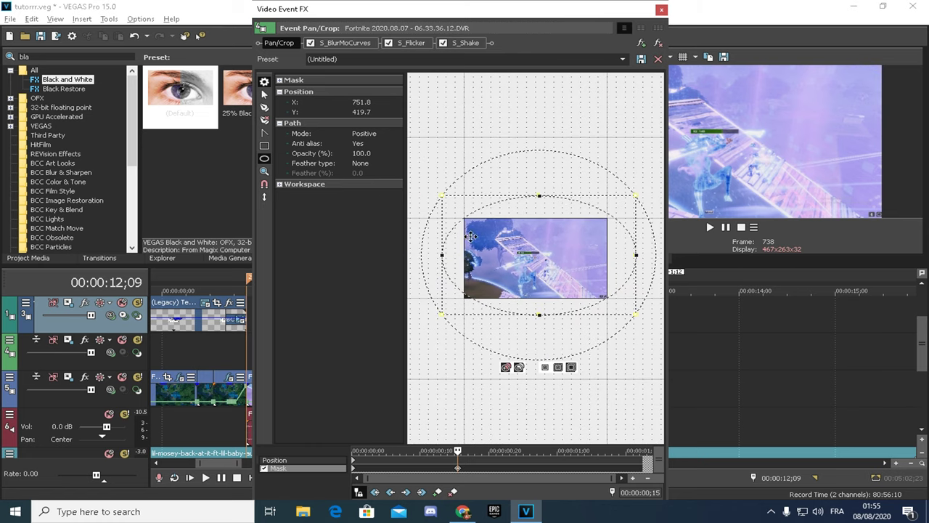
{"action": "left_click_drag", "start_coordinate": [442, 255], "coordinate": [436, 253]}
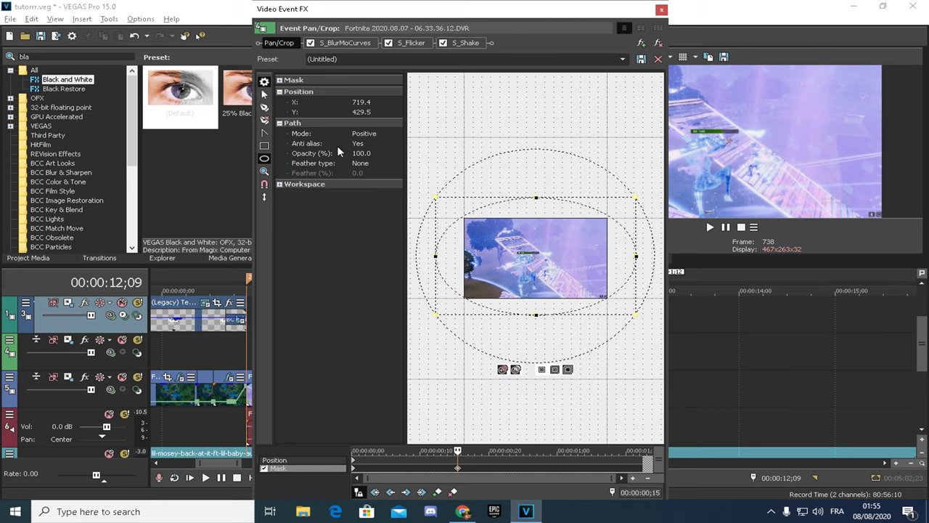
Feather the enlarged mask inward by 16% and close the Pan/Crop window.
{"action": "left_click", "coordinate": [371, 172]}
{"action": "key", "text": "BackSpace"}
{"action": "type", "text": "16"}
{"action": "key", "text": "Return"}
{"action": "left_click", "coordinate": [660, 10]}
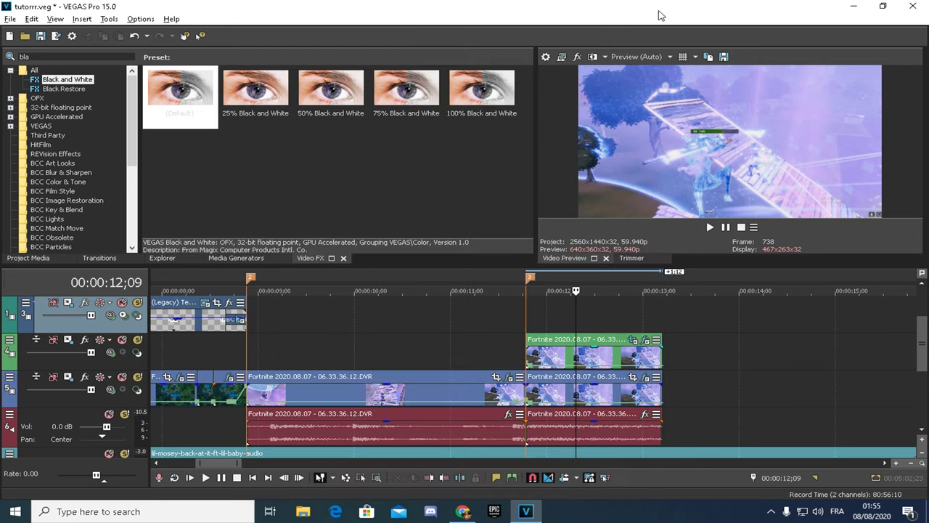
Play back the growing mask around marker 3, then inspect its two mask keyframes in Pan/Crop.
{"action": "left_click", "coordinate": [433, 348]}
{"action": "key", "text": "space"}
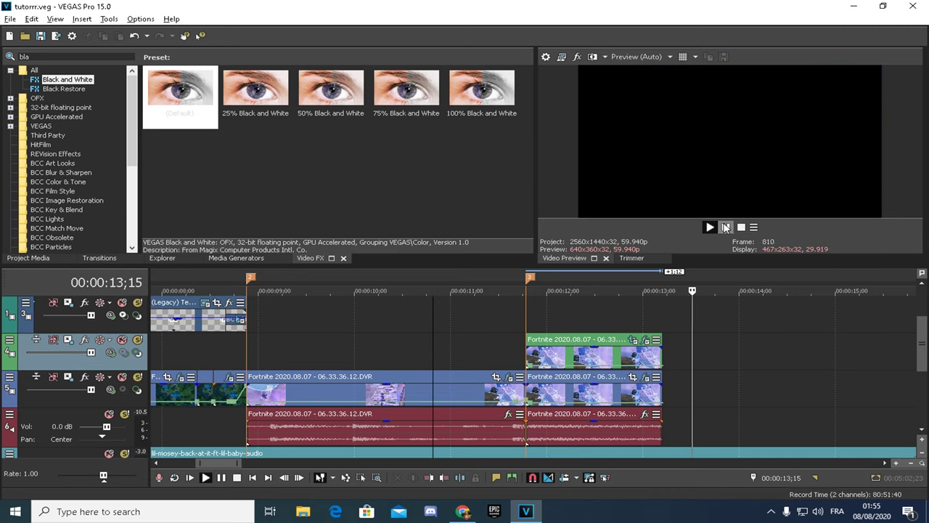
{"action": "key", "text": "space"}
{"action": "left_click", "coordinate": [601, 320]}
{"action": "left_click", "coordinate": [633, 339]}
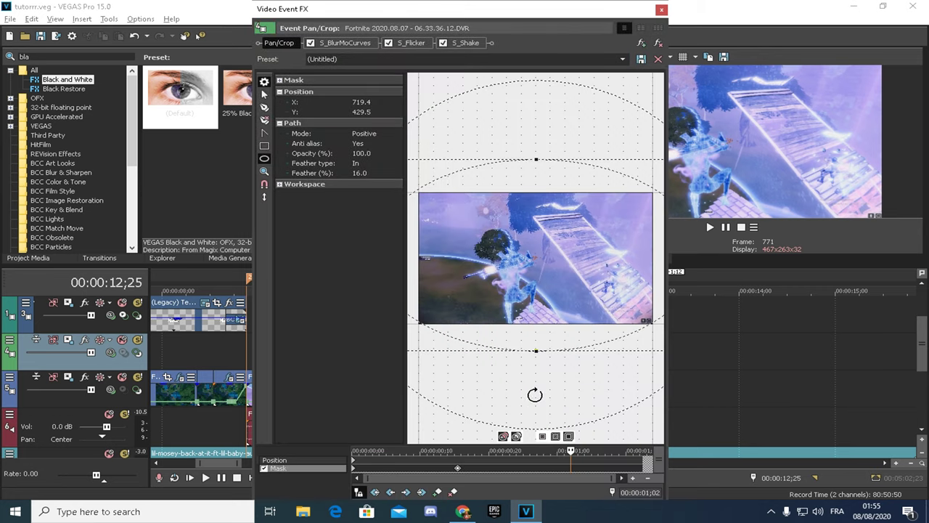
{"action": "left_click", "coordinate": [460, 472]}
{"action": "left_click", "coordinate": [355, 470]}
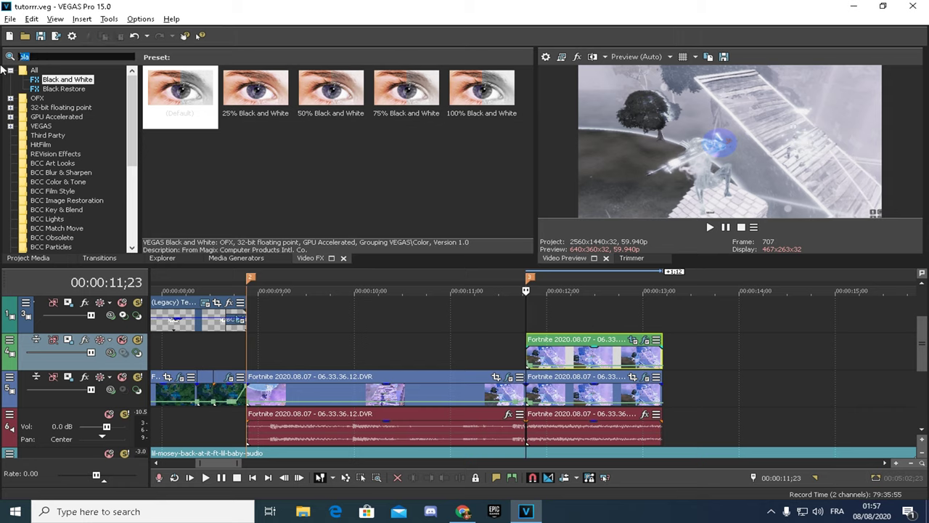
Search the effects for color and try the default BCC Color Correction on the upper copy after marker 3.
{"action": "type", "text": "color"}
{"action": "left_click", "coordinate": [87, 116]}
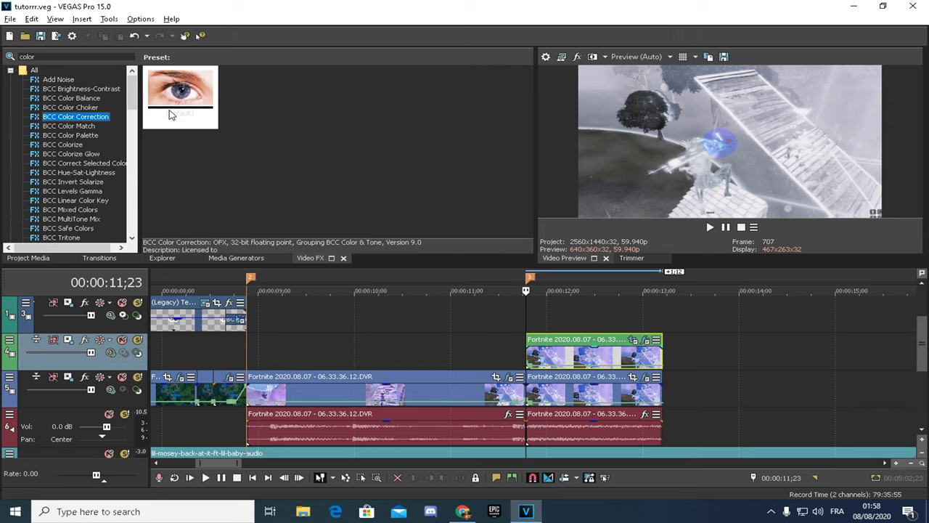
{"action": "left_click_drag", "start_coordinate": [194, 100], "coordinate": [238, 128]}
Apply the default Color Corrector to the upper copy and shift its midtones towards magenta, about 57.53, 0.6209.
{"action": "key", "text": "BackSpace"}
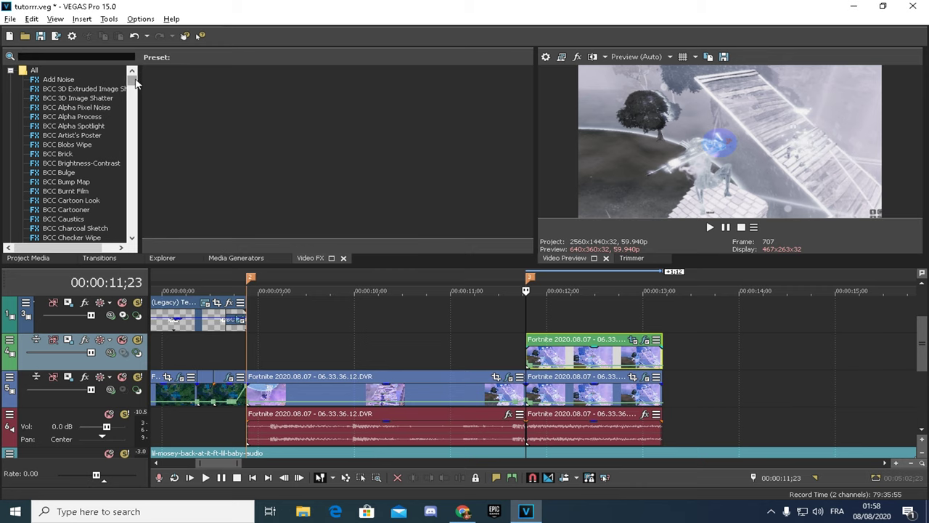
{"action": "left_click_drag", "start_coordinate": [133, 78], "coordinate": [127, 141]}
{"action": "scroll", "coordinate": [128, 145], "scroll_direction": "up", "scroll_amount": 6}
{"action": "left_click", "coordinate": [84, 173]}
{"action": "left_click_drag", "start_coordinate": [183, 87], "coordinate": [569, 342]}
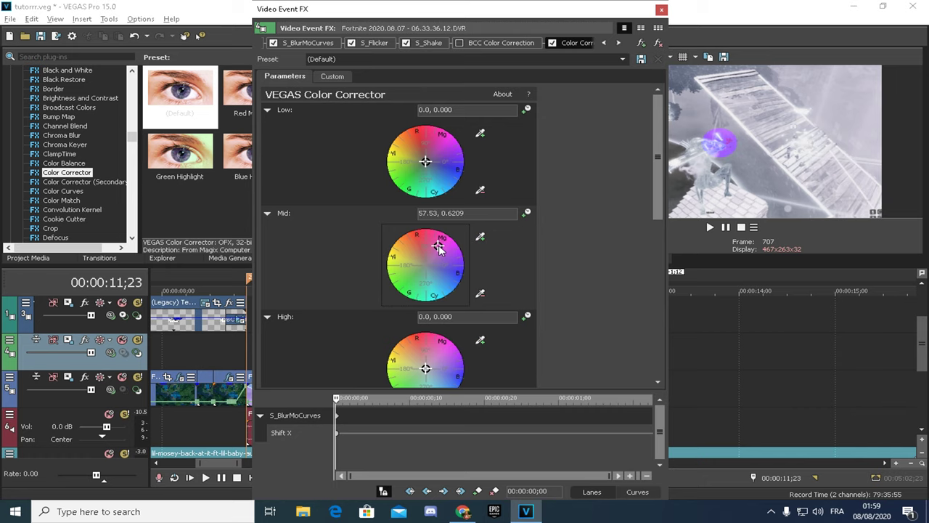
{"action": "left_click", "coordinate": [663, 10]}
Play back the transition at marker 3 to review the magenta color correction.
{"action": "left_click", "coordinate": [469, 352]}
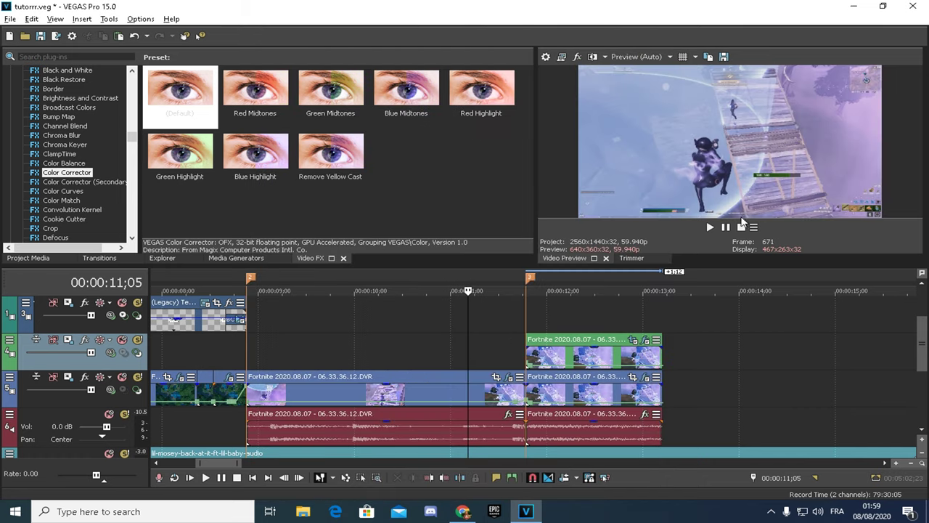
{"action": "key", "text": "space"}
{"action": "left_click", "coordinate": [727, 227]}
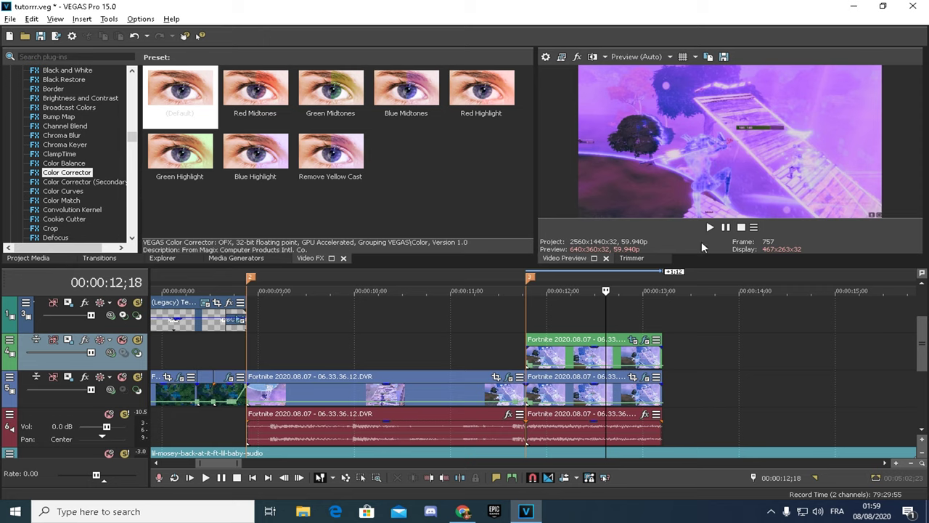
Move the enlarged mask keyframe to 00:00:00;18 and set an inward feather of 15% on the first mask keyframe.
{"action": "left_click", "coordinate": [587, 353]}
{"action": "left_click", "coordinate": [633, 340]}
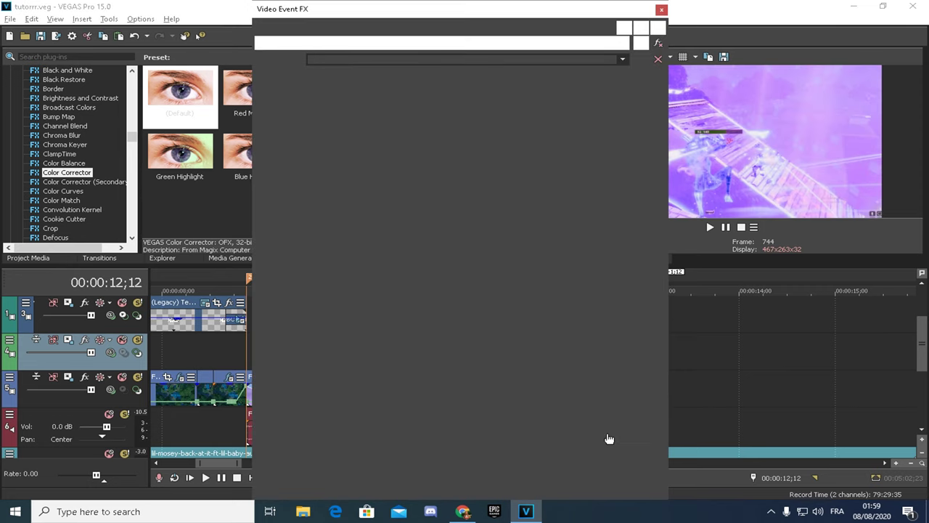
{"action": "right_click", "coordinate": [612, 445]}
{"action": "left_click", "coordinate": [477, 467]}
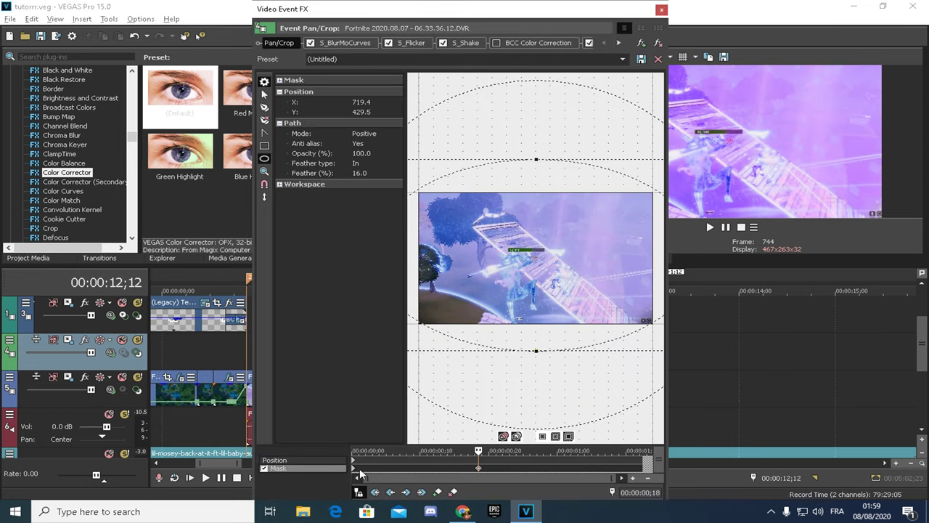
{"action": "left_click", "coordinate": [354, 468]}
{"action": "type", "text": "15"}
{"action": "key", "text": "Return"}
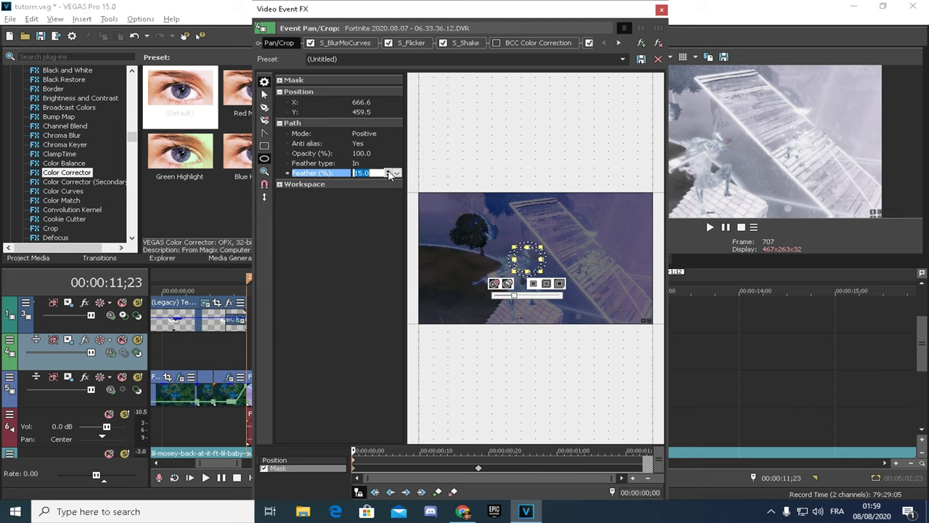
{"action": "left_click", "coordinate": [658, 11]}
Play back the transition at marker 3 to review the feathered mask's growth.
{"action": "left_click", "coordinate": [728, 228]}
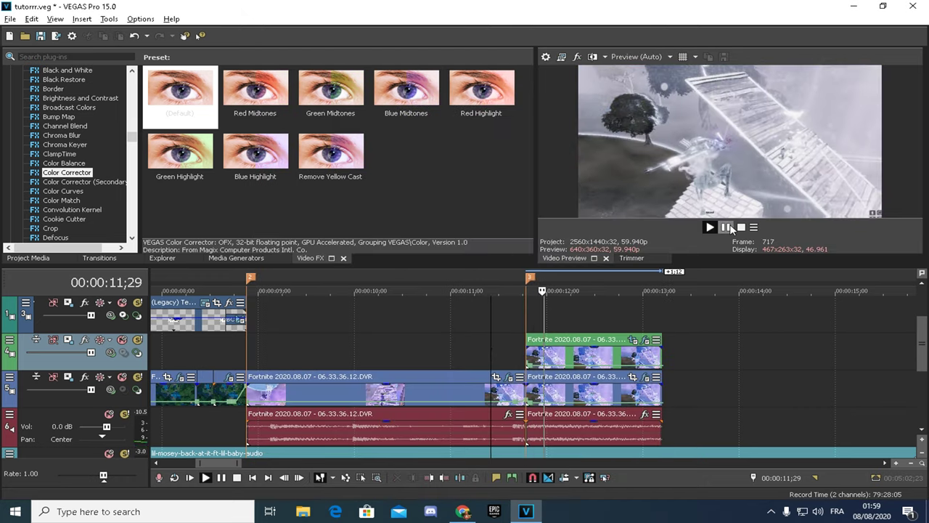
{"action": "left_click", "coordinate": [729, 228]}
{"action": "left_click", "coordinate": [495, 319]}
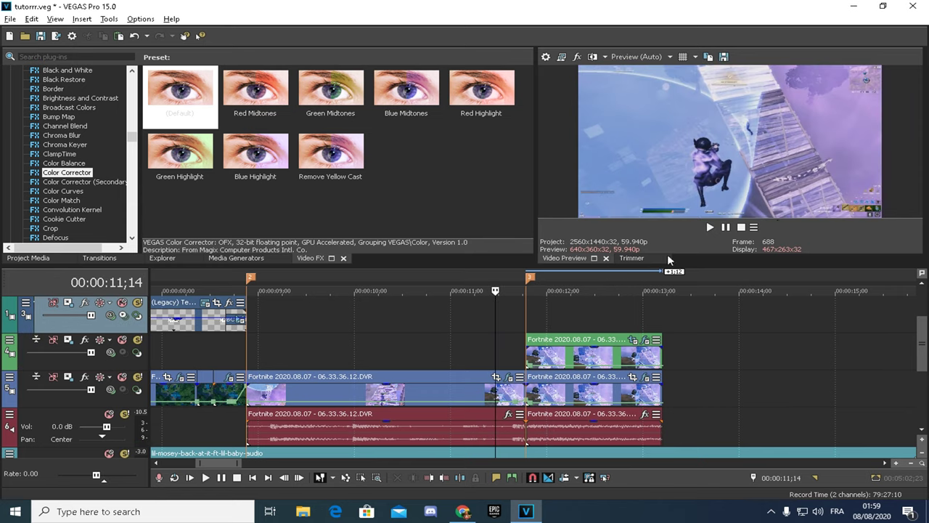
{"action": "left_click", "coordinate": [724, 228]}
{"action": "left_click", "coordinate": [725, 228]}
Check the mask keyframes on the upper copy at marker 3 and play back the transition.
{"action": "left_click", "coordinate": [633, 339]}
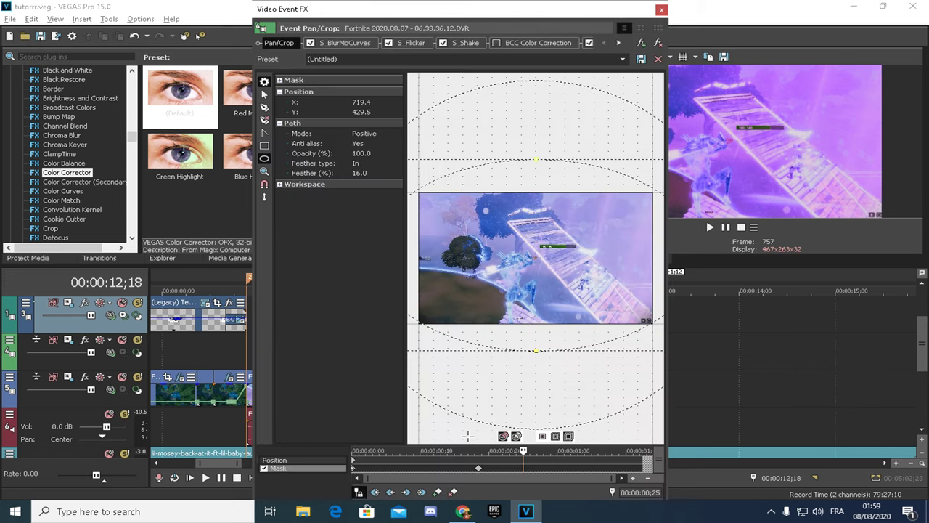
{"action": "left_click", "coordinate": [662, 10]}
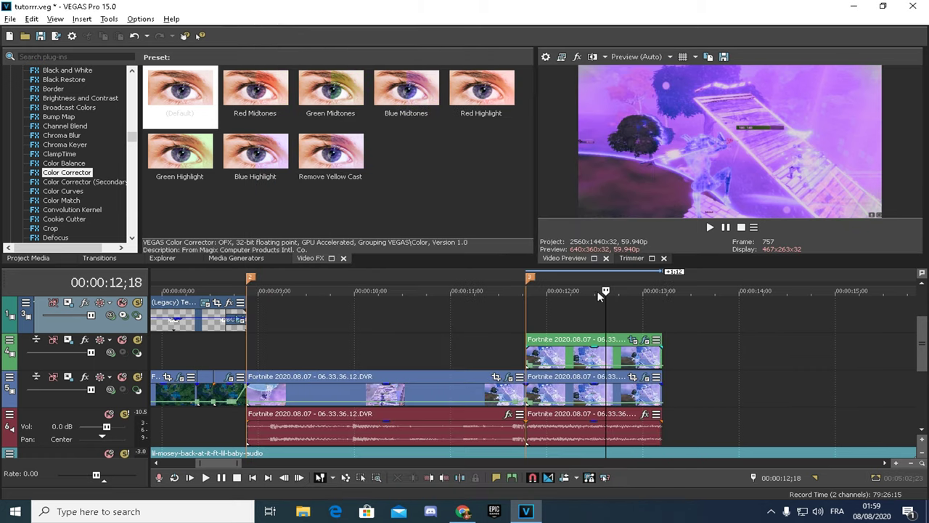
{"action": "left_click", "coordinate": [401, 319]}
{"action": "left_click", "coordinate": [728, 228]}
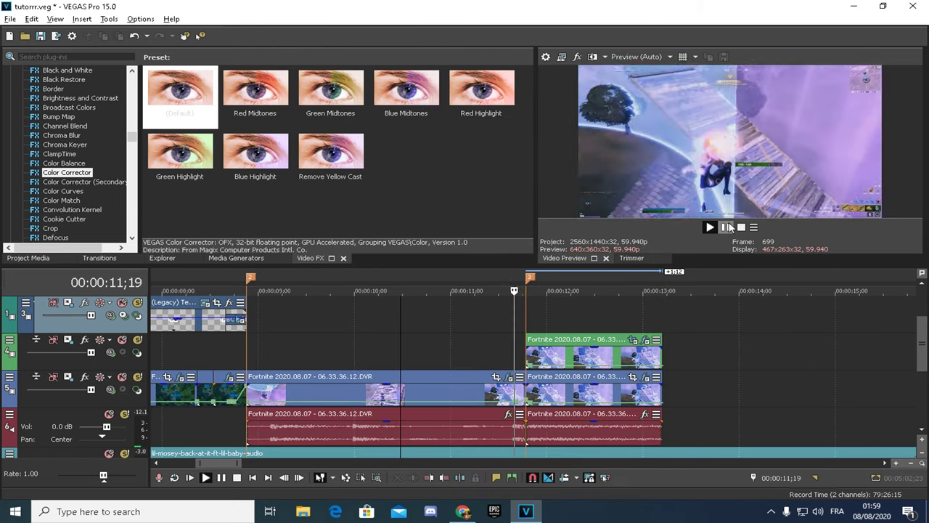
{"action": "left_click", "coordinate": [729, 228]}
Move the upper copy's enlarged mask keyframe to about 00:00:00;24 and play back the lead-in to marker 3.
{"action": "left_click", "coordinate": [644, 339]}
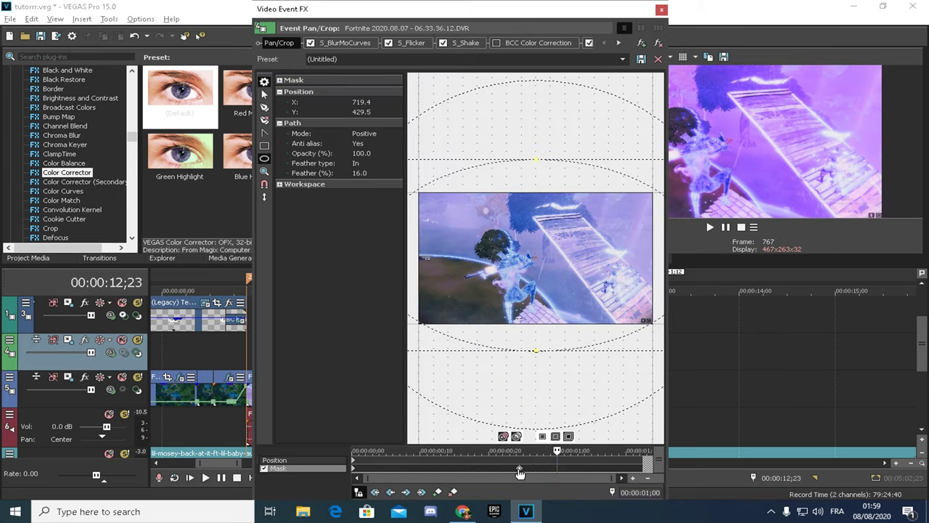
{"action": "left_click", "coordinate": [663, 11]}
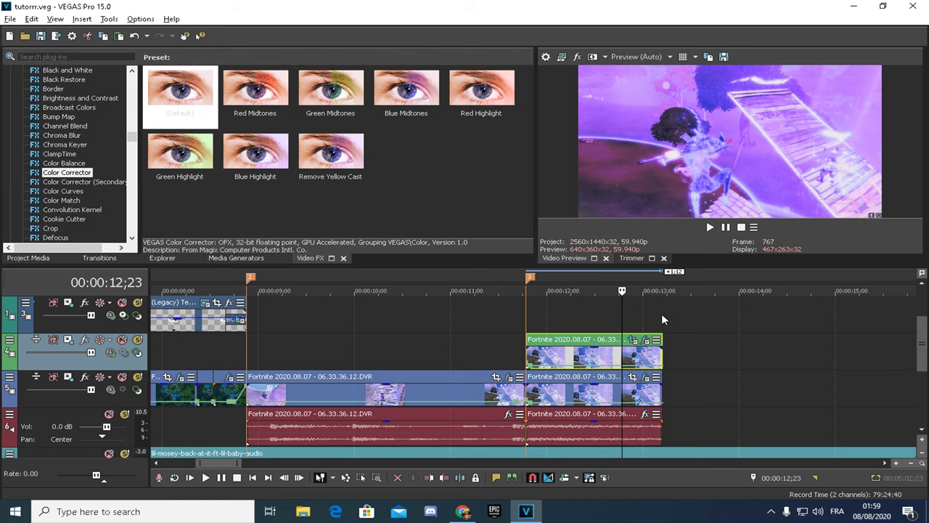
{"action": "left_click", "coordinate": [661, 313]}
{"action": "left_click", "coordinate": [252, 351]}
{"action": "left_click", "coordinate": [710, 227]}
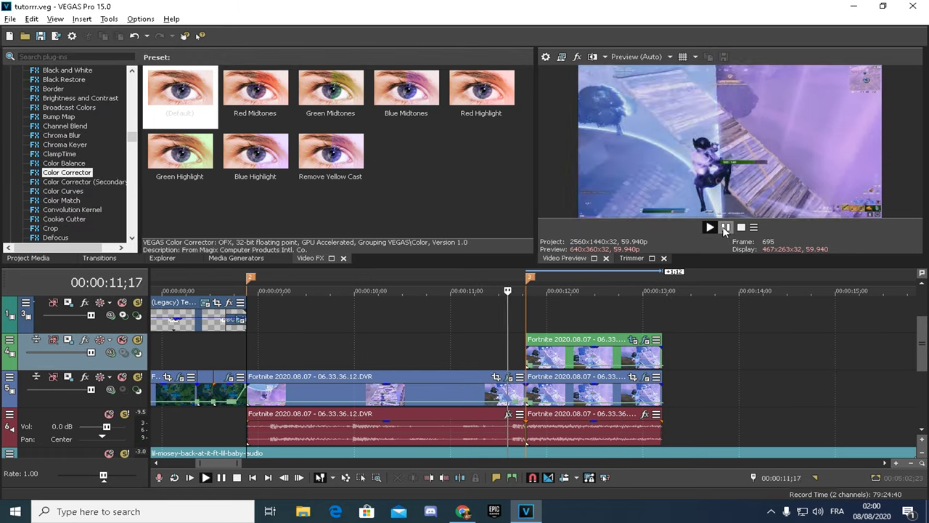
Split the lil-mosey music event at marker 3.
{"action": "left_click_drag", "start_coordinate": [920, 332], "coordinate": [915, 373]}
{"action": "left_click", "coordinate": [525, 390]}
{"action": "right_click", "coordinate": [533, 378]}
{"action": "left_click", "coordinate": [555, 334]}
Play back the music before marker 3 and split it again at about 00:00:09;25.
{"action": "left_click", "coordinate": [293, 392]}
{"action": "left_click", "coordinate": [712, 229]}
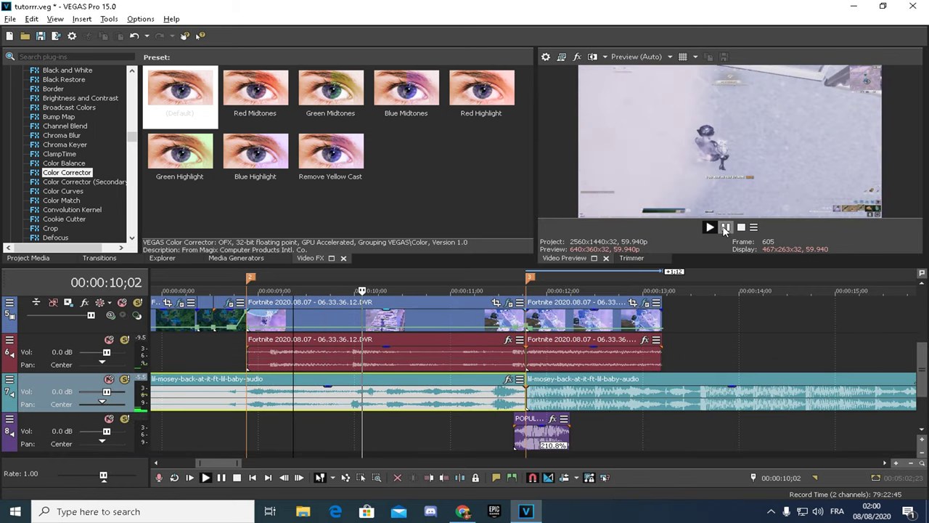
{"action": "left_click", "coordinate": [724, 229]}
{"action": "left_click", "coordinate": [340, 393]}
{"action": "right_click", "coordinate": [419, 393]}
{"action": "left_click", "coordinate": [438, 315]}
Add Amplitude Modulation to the music piece before marker 3: dry out -6.6 dB, wet out 24 dB, blended graph edges, 400 Hz low-pass, tempo sync.
{"action": "left_click", "coordinate": [508, 380]}
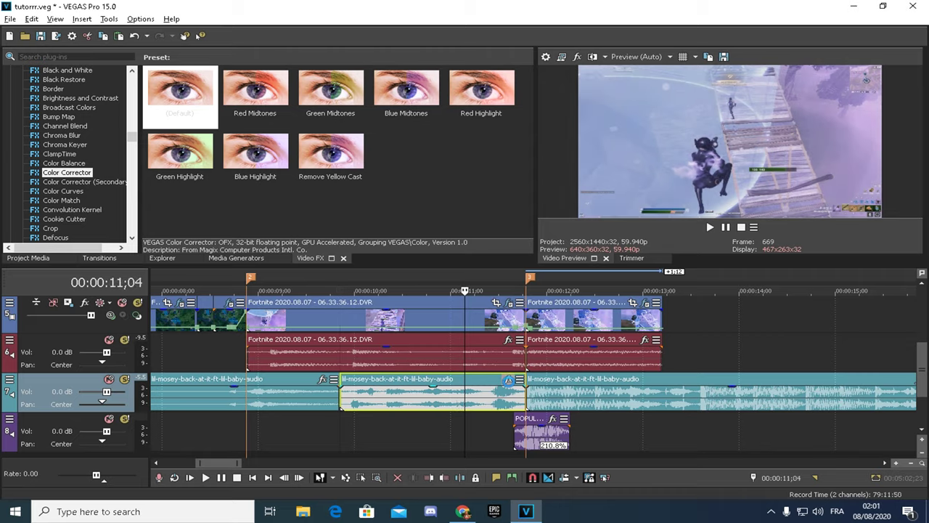
{"action": "left_click", "coordinate": [508, 379]}
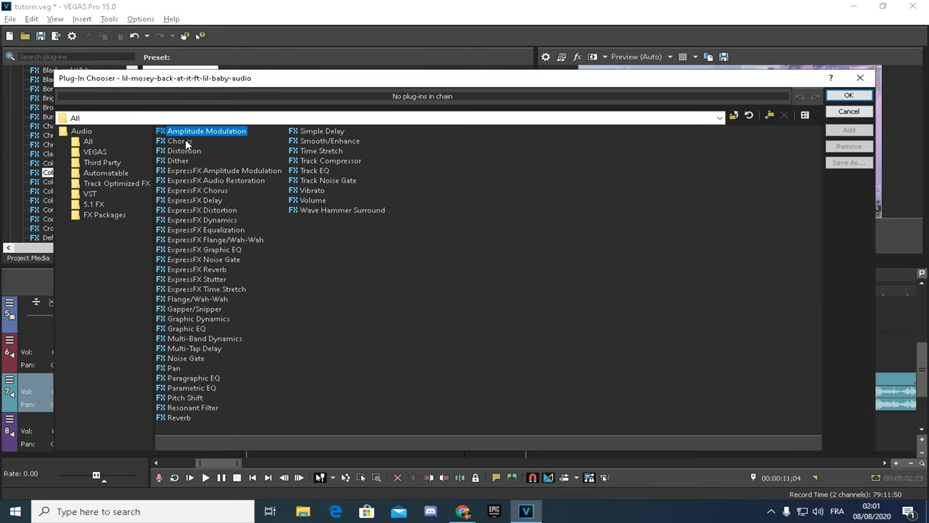
{"action": "left_click", "coordinate": [859, 96]}
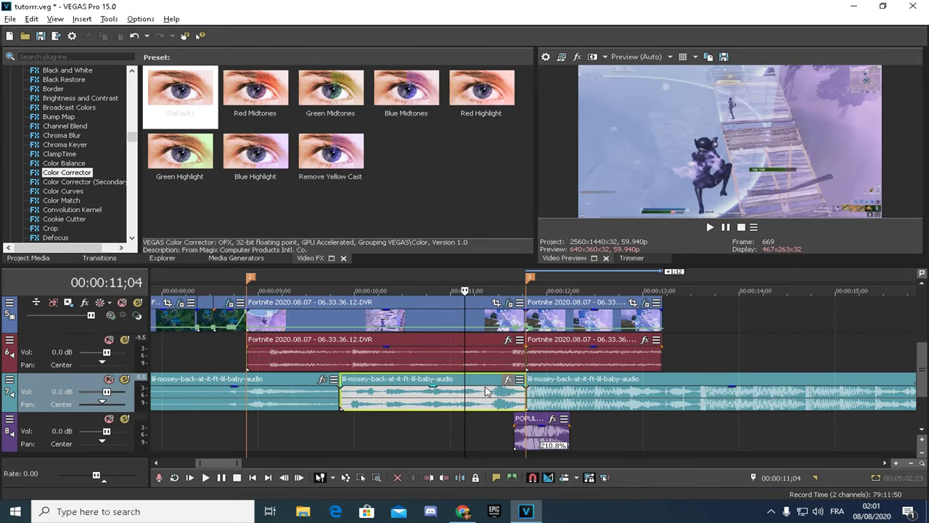
{"action": "left_click_drag", "start_coordinate": [49, 201], "coordinate": [53, 184]}
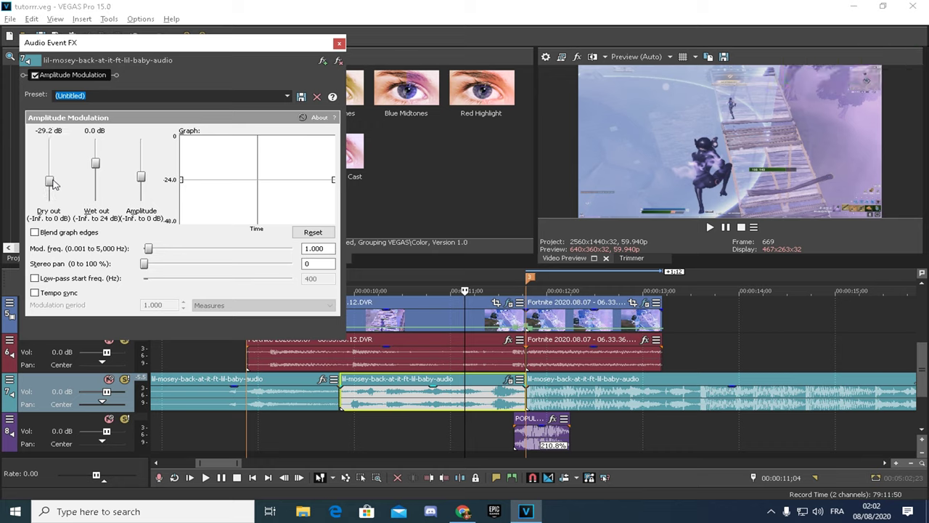
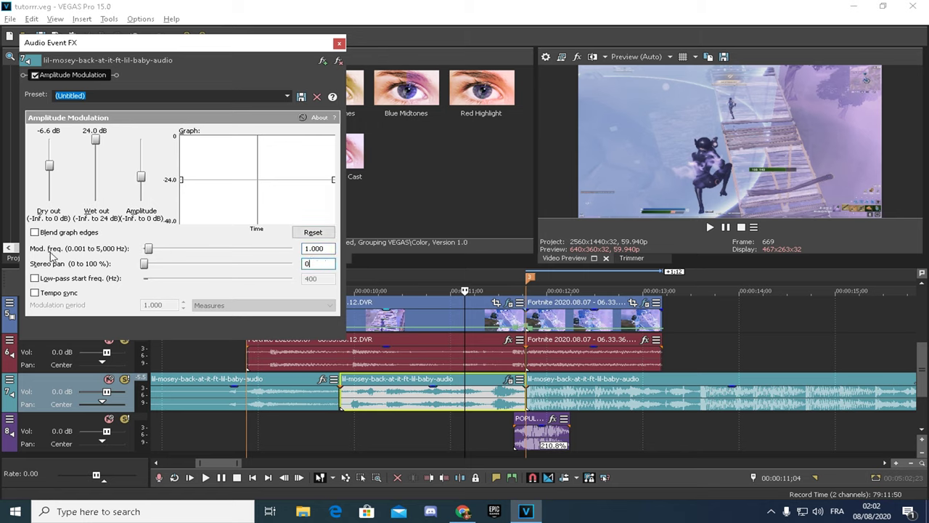
{"action": "left_click", "coordinate": [49, 281]}
{"action": "left_click", "coordinate": [50, 293]}
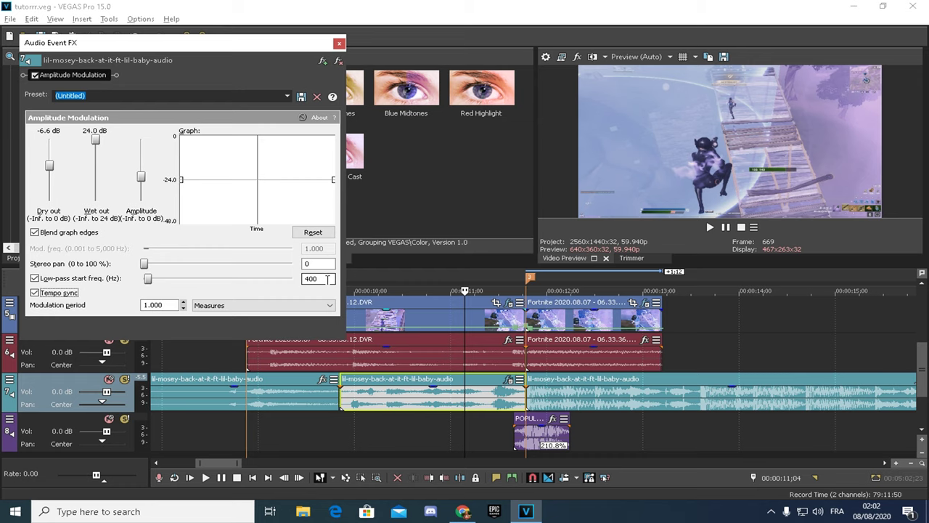
{"action": "left_click", "coordinate": [338, 43]}
Play back the music leading into the modulated piece to review the effect.
{"action": "left_click", "coordinate": [225, 392]}
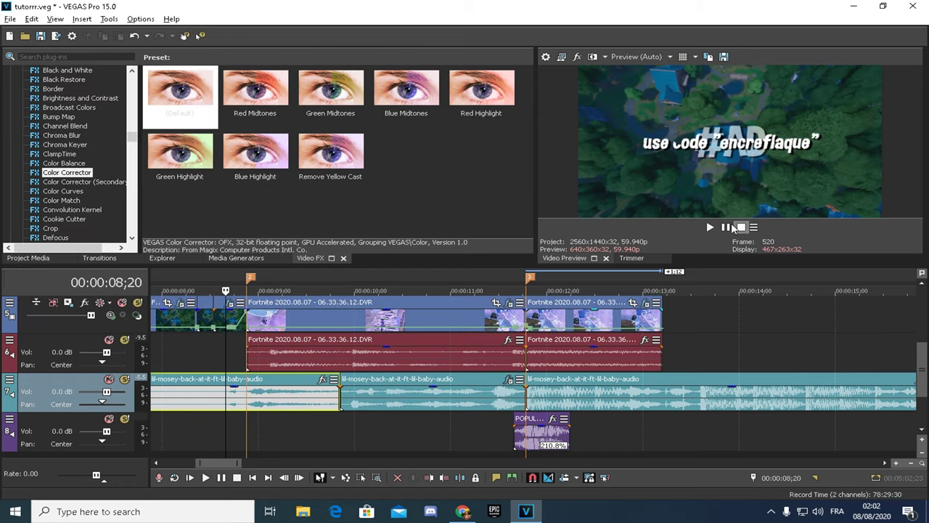
{"action": "left_click", "coordinate": [270, 396]}
{"action": "left_click", "coordinate": [710, 227]}
{"action": "left_click", "coordinate": [726, 227]}
{"action": "left_click", "coordinate": [315, 396]}
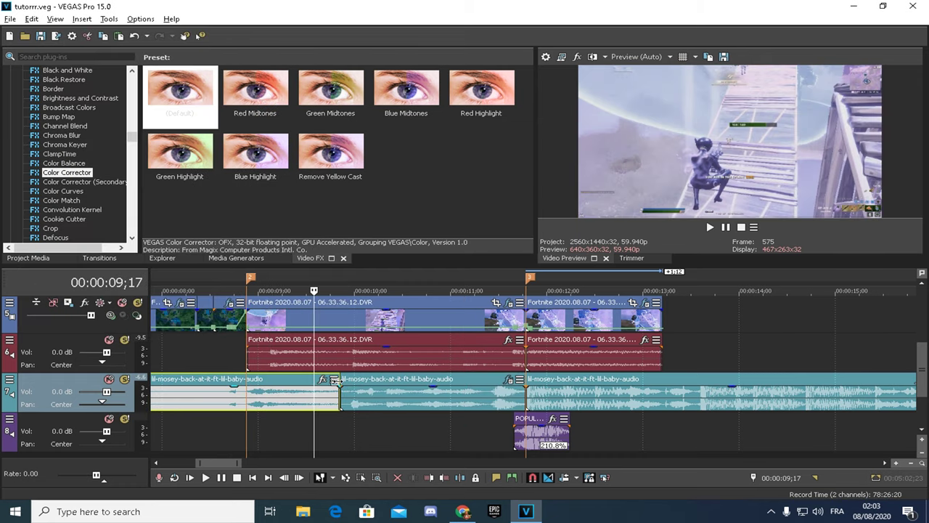
Shift the start of the modulated music piece to about 00:00:09;09 and play back the result.
{"action": "left_click_drag", "start_coordinate": [339, 396], "coordinate": [289, 397]}
{"action": "left_click", "coordinate": [230, 355]}
{"action": "left_click", "coordinate": [727, 228]}
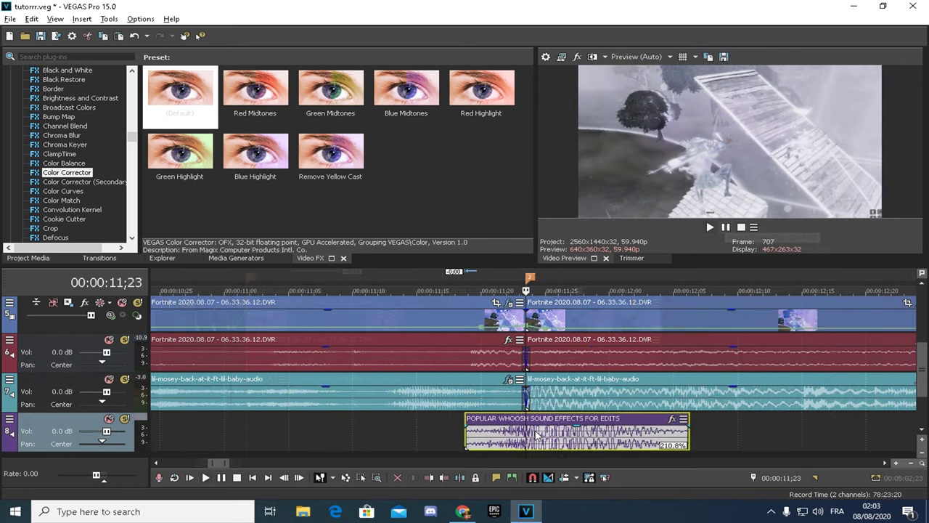
Paste a copy of the whoosh sound effect at marker 4, starting slightly before the marker.
{"action": "scroll", "coordinate": [537, 434], "scroll_direction": "down", "scroll_amount": 4}
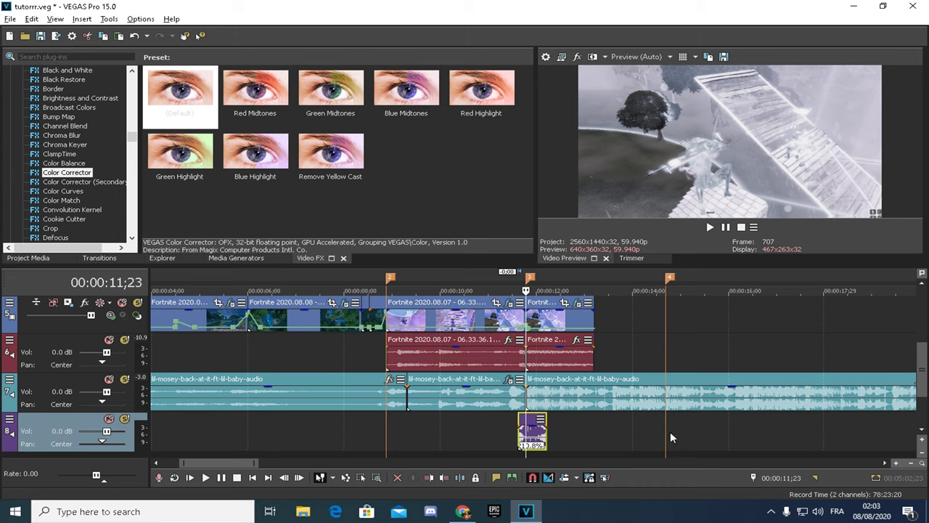
{"action": "left_click", "coordinate": [661, 430]}
{"action": "key", "text": "ctrl+v"}
{"action": "scroll", "coordinate": [660, 431], "scroll_direction": "up", "scroll_amount": 4}
{"action": "left_click_drag", "start_coordinate": [459, 444], "coordinate": [450, 444]}
{"action": "left_click", "coordinate": [423, 443]}
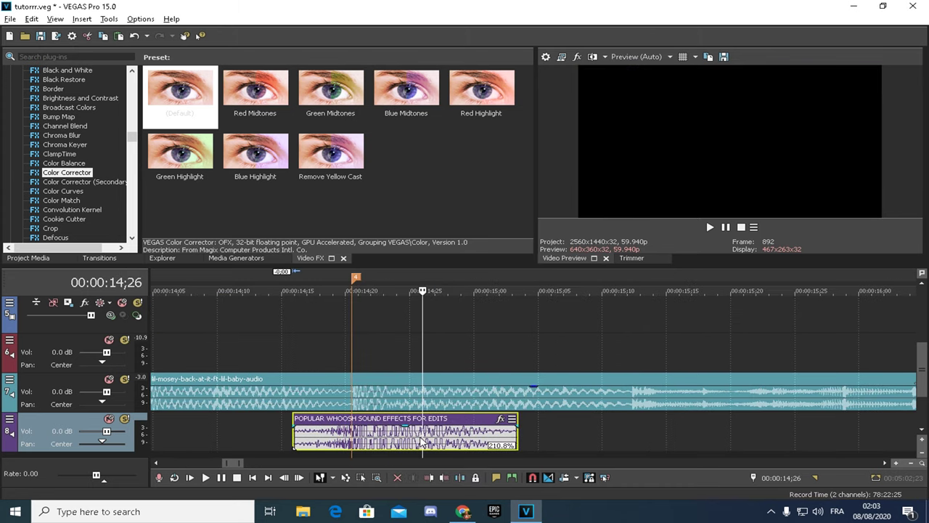
Browse the project media for more gameplay and select the clip Fortnite 2020.08.07 - 06.29.04.11.DVR.mp4.
{"action": "left_click", "coordinate": [28, 258]}
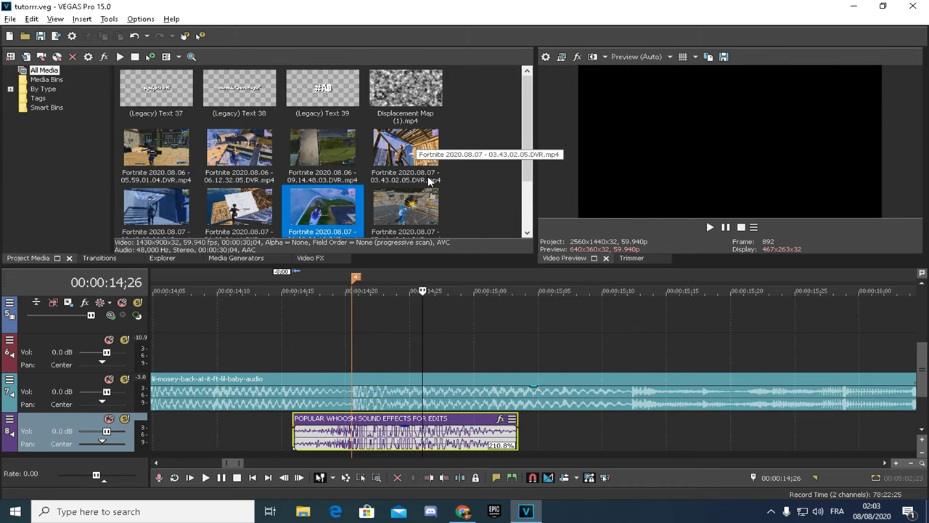
{"action": "scroll", "coordinate": [429, 180], "scroll_direction": "down", "scroll_amount": 2}
{"action": "scroll", "coordinate": [412, 319], "scroll_direction": "down", "scroll_amount": 3}
{"action": "left_click", "coordinate": [412, 320]}
{"action": "key", "text": "space"}
{"action": "scroll", "coordinate": [412, 320], "scroll_direction": "down", "scroll_amount": 2}
{"action": "left_click", "coordinate": [241, 138]}
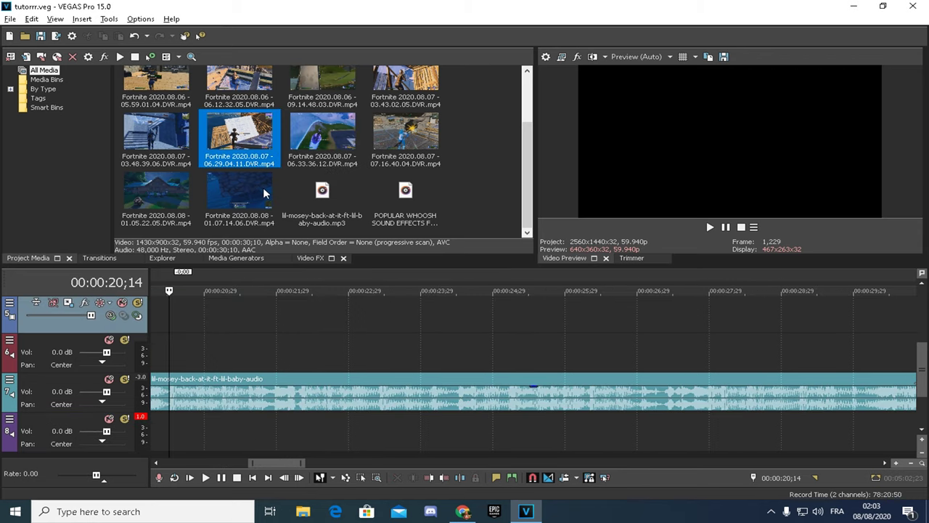
{"action": "scroll", "coordinate": [296, 311], "scroll_direction": "down", "scroll_amount": 2}
{"action": "scroll", "coordinate": [340, 158], "scroll_direction": "up", "scroll_amount": 1}
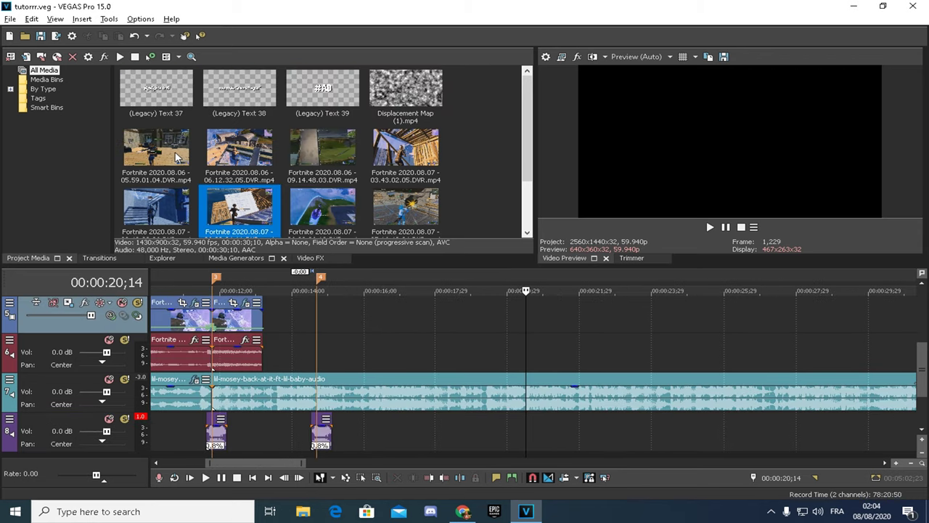
Add the other visible Fortnite clips except 06.33.36.12 to the selection and place them on the main video track from about 00:00:20;14.
{"action": "left_click", "coordinate": [174, 155], "text": "ctrl"}
{"action": "left_click", "coordinate": [247, 151], "text": "ctrl"}
{"action": "left_click", "coordinate": [347, 149], "text": "ctrl"}
{"action": "left_click", "coordinate": [416, 159], "text": "ctrl"}
{"action": "left_click", "coordinate": [420, 209], "text": "ctrl"}
{"action": "left_click", "coordinate": [152, 208], "text": "ctrl"}
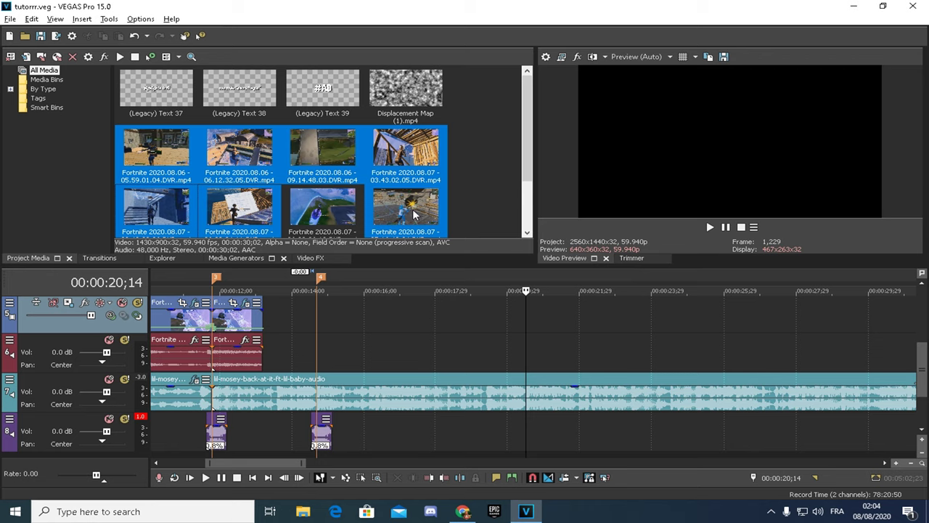
{"action": "left_click_drag", "start_coordinate": [411, 211], "coordinate": [535, 319]}
Examine the first added clip, Fortnite 2020.08.06 - 05.59.01.04, to find the section worth keeping near its end.
{"action": "left_click", "coordinate": [662, 322]}
{"action": "left_click", "coordinate": [726, 325]}
{"action": "left_click", "coordinate": [836, 330]}
{"action": "left_click", "coordinate": [853, 328]}
{"action": "scroll", "coordinate": [854, 328], "scroll_direction": "down", "scroll_amount": 3}
{"action": "left_click", "coordinate": [554, 319]}
{"action": "left_click", "coordinate": [698, 324]}
{"action": "left_click", "coordinate": [709, 327]}
{"action": "scroll", "coordinate": [720, 336], "scroll_direction": "up", "scroll_amount": 3}
{"action": "key", "text": "space"}
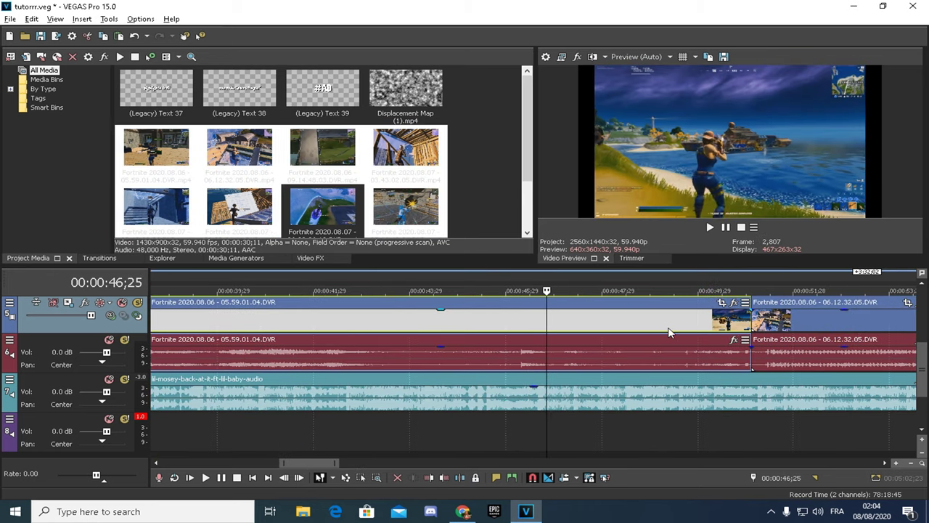
Split the 05.59.01.04 clip at about 00:00:46;25, delete the part before the cut and move the remainder to marker 4.
{"action": "right_click", "coordinate": [622, 336]}
{"action": "key", "text": "s"}
{"action": "left_click", "coordinate": [498, 330]}
{"action": "key", "text": "Delete"}
{"action": "scroll", "coordinate": [507, 332], "scroll_direction": "down", "scroll_amount": 3}
{"action": "left_click_drag", "start_coordinate": [447, 325], "coordinate": [252, 325]}
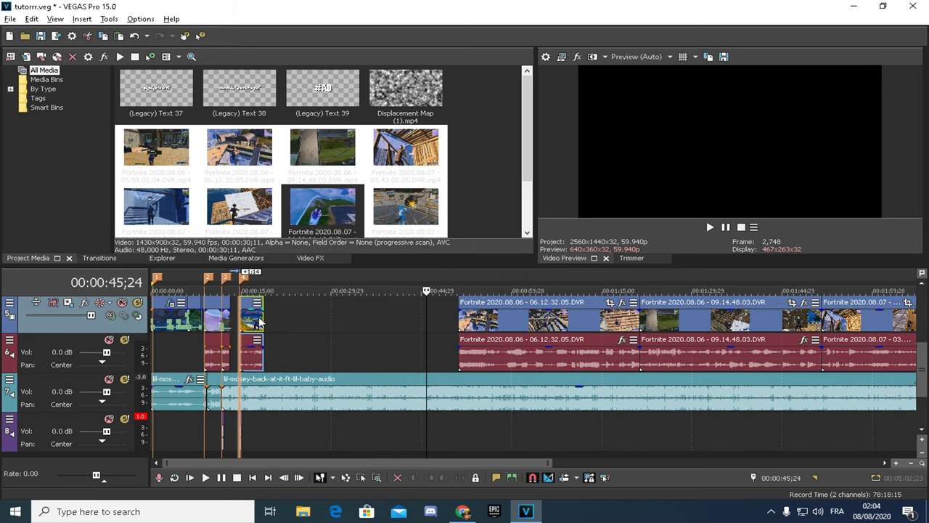
Extend the start of the 05.59.01.04 clip back to the end of the preceding clip at 00:00:13;06.
{"action": "left_click", "coordinate": [241, 324]}
{"action": "scroll", "coordinate": [242, 324], "scroll_direction": "up", "scroll_amount": 5}
{"action": "left_click_drag", "start_coordinate": [527, 311], "coordinate": [417, 311]}
{"action": "left_click", "coordinate": [420, 315]}
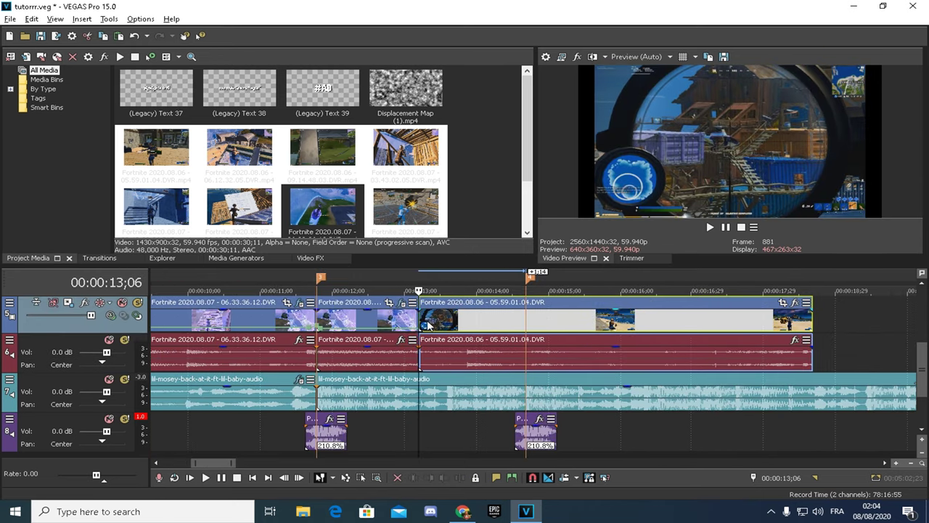
Turn off Maintain aspect ratio in the 05.59.01.04 clip's Pan/Crop settings so it fills the frame.
{"action": "left_click", "coordinate": [783, 303]}
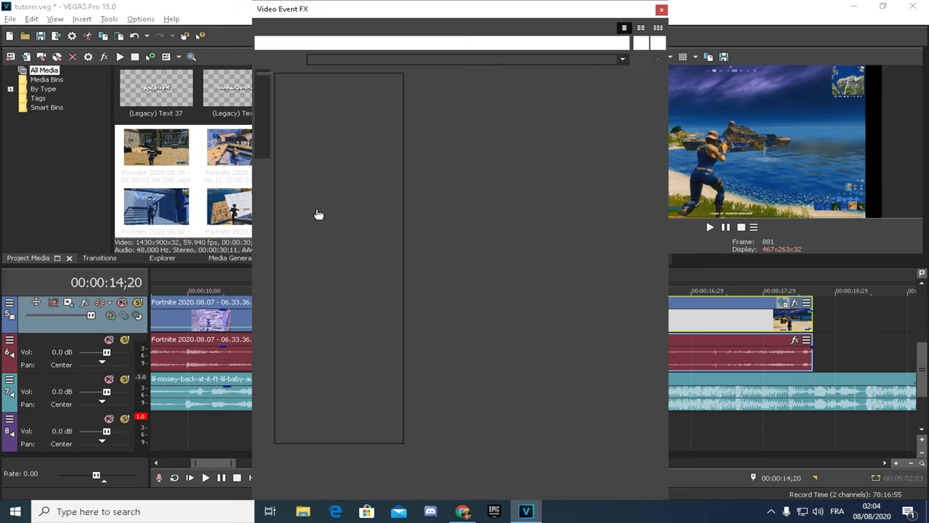
{"action": "right_click", "coordinate": [321, 215]}
{"action": "left_click", "coordinate": [385, 194]}
{"action": "left_click", "coordinate": [397, 195]}
{"action": "left_click", "coordinate": [373, 212]}
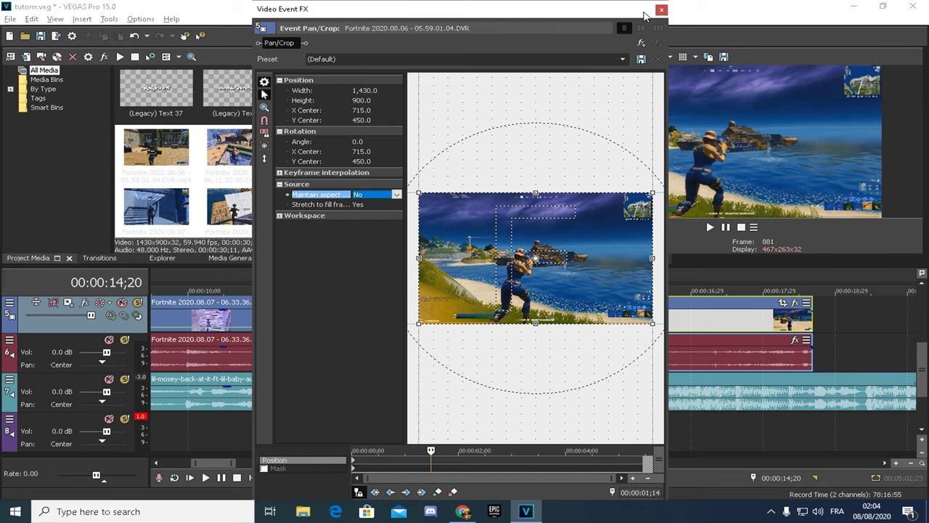
{"action": "left_click", "coordinate": [661, 10]}
Try to apply the S_Shake preset fortnite kill to the 05.59.01.04 clip.
{"action": "left_click", "coordinate": [290, 259]}
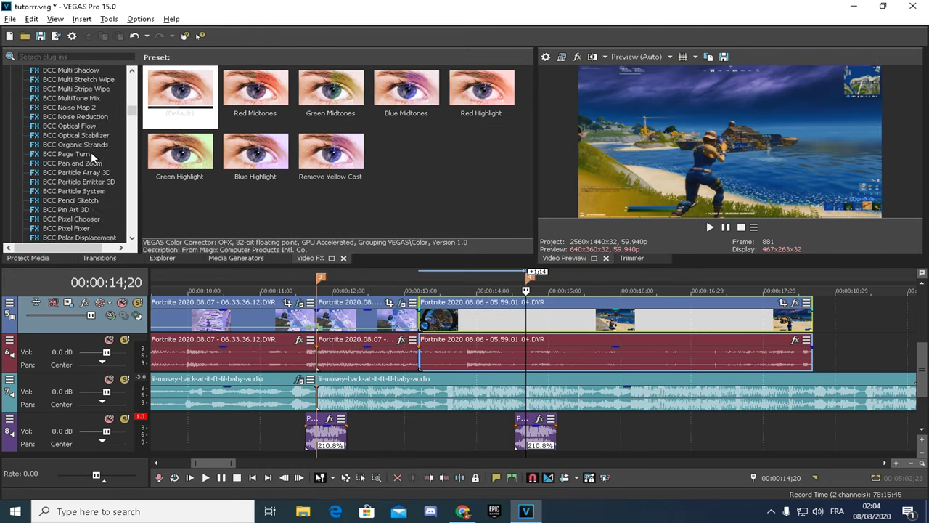
{"action": "left_click_drag", "start_coordinate": [132, 148], "coordinate": [132, 191]}
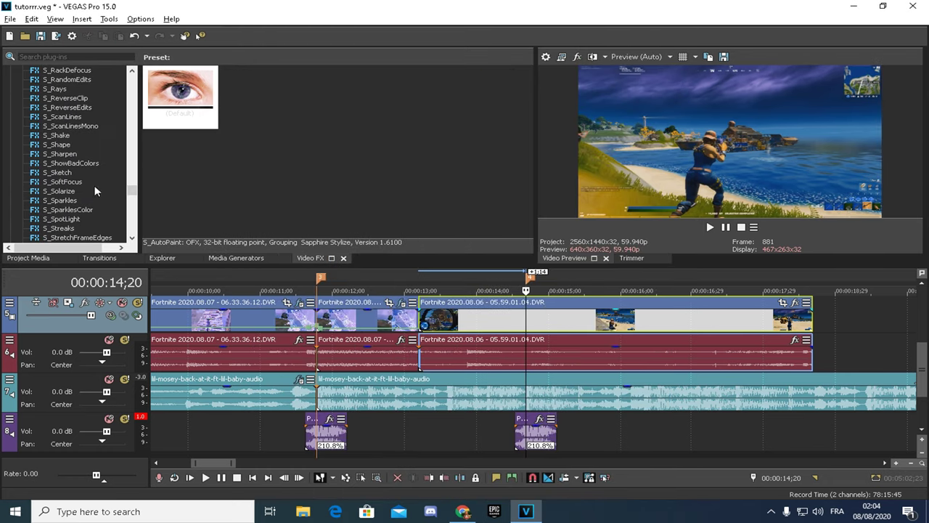
{"action": "left_click", "coordinate": [57, 136]}
{"action": "left_click_drag", "start_coordinate": [258, 101], "coordinate": [486, 328]}
Apply the S_BlurMoCurves preset fortnite to the 05.59.01.04 clip and set its Z Dist to 1.
{"action": "scroll", "coordinate": [98, 128], "scroll_direction": "up", "scroll_amount": 15}
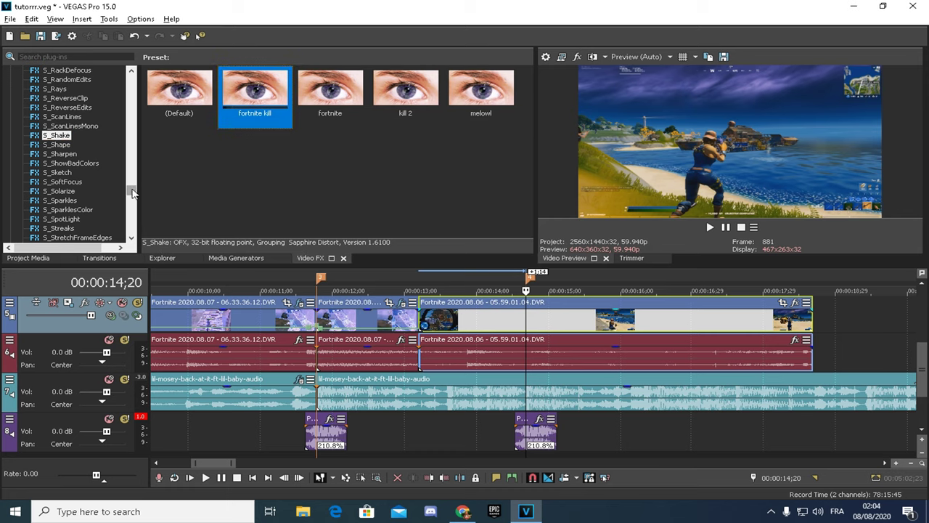
{"action": "scroll", "coordinate": [87, 120], "scroll_direction": "down", "scroll_amount": 6}
{"action": "scroll", "coordinate": [85, 117], "scroll_direction": "up", "scroll_amount": 3}
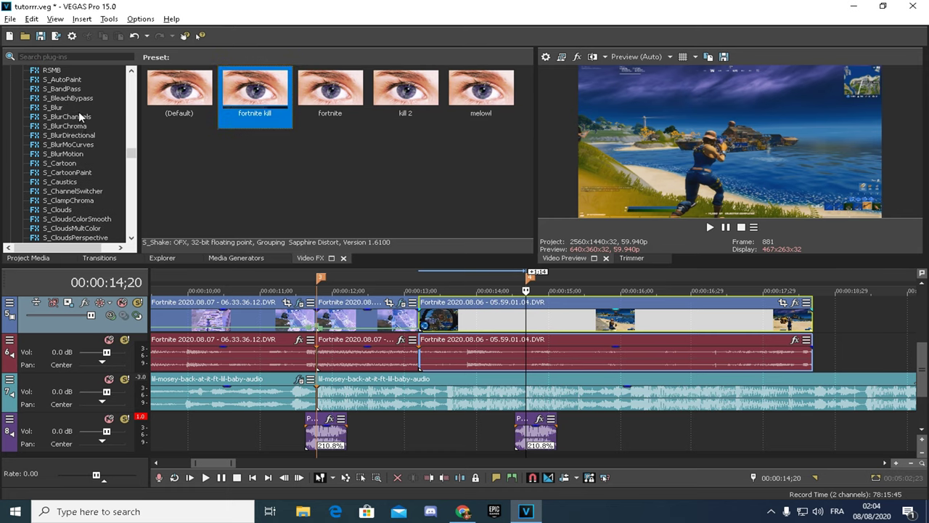
{"action": "left_click_drag", "start_coordinate": [69, 144], "coordinate": [452, 318]}
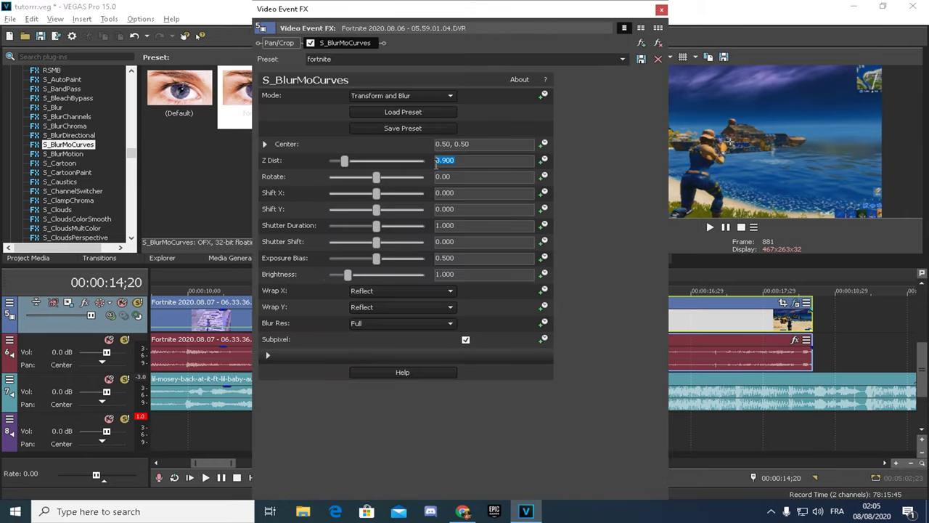
Enable Shift X animation in the 05.59.01.04 clip's S_BlurMoCurves and add a keyframe about two frames in.
{"action": "left_click", "coordinate": [543, 193]}
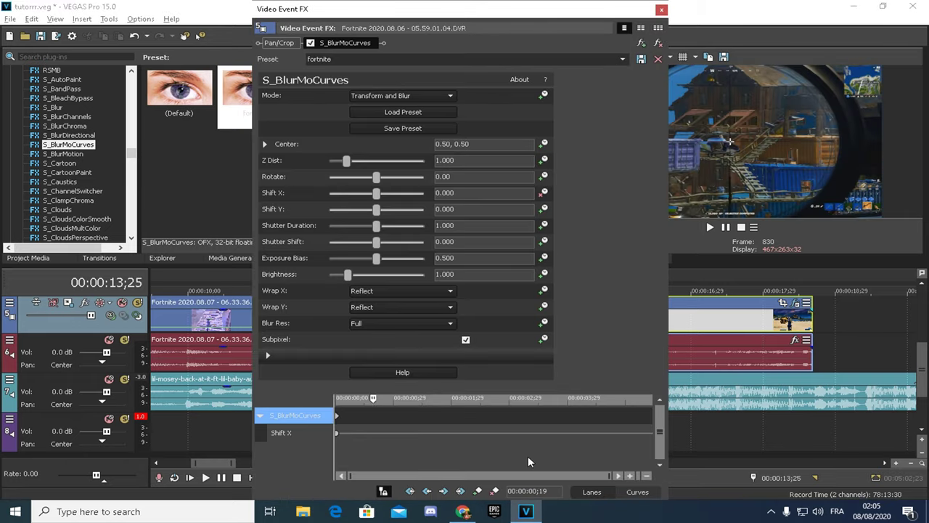
{"action": "key", "text": "Left"}
{"action": "key", "text": "Left"}
{"action": "key", "text": "Right"}
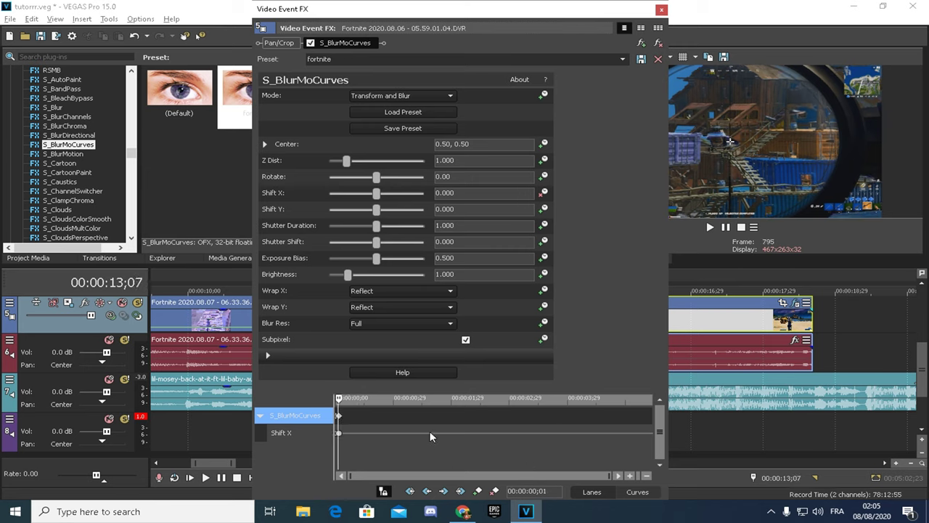
{"action": "scroll", "coordinate": [431, 435], "scroll_direction": "up", "scroll_amount": 5}
Set S_BlurMoCurves Shift X to 0.450 at the first frame of the 05.59.01.04 clip.
{"action": "key", "text": "Left"}
{"action": "double_click", "coordinate": [445, 194]}
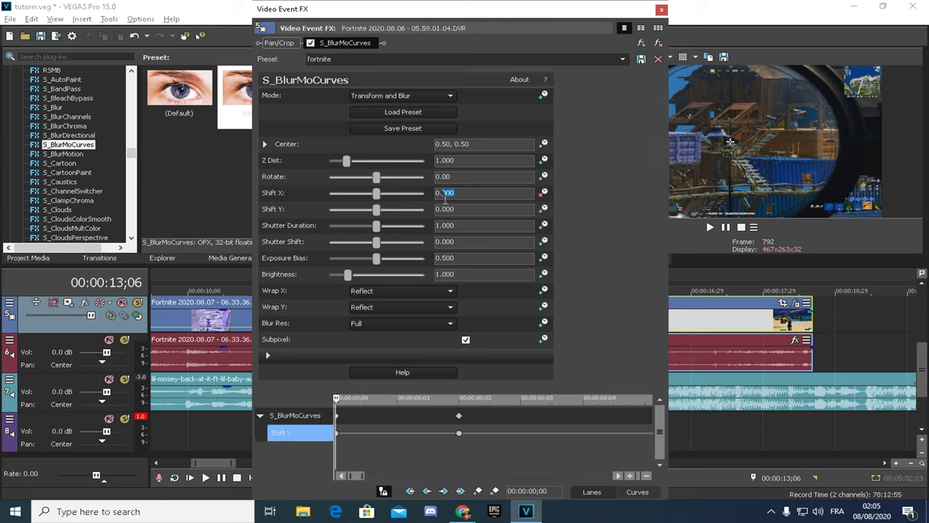
{"action": "type", "text": "450"}
{"action": "key", "text": "Return"}
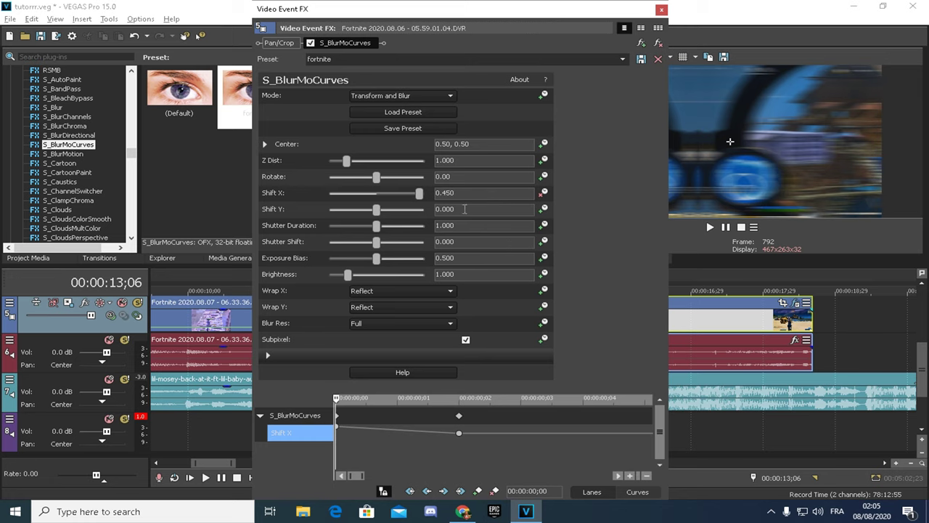
{"action": "left_click", "coordinate": [662, 10]}
Apply the S_BlurMoCurves preset fortnite to the upper 06.33.36.12 clip, with Z Dist 1 and Shift X animation enabled.
{"action": "left_click", "coordinate": [409, 317]}
{"action": "key", "text": "Right"}
{"action": "key", "text": "Right"}
{"action": "key", "text": "Right"}
{"action": "key", "text": "Right"}
{"action": "key", "text": "Right"}
{"action": "key", "text": "Right"}
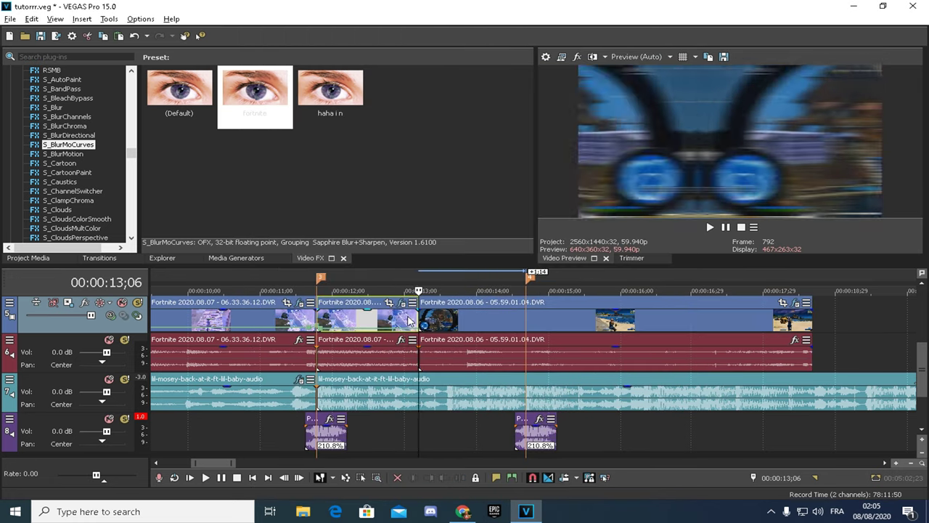
{"action": "left_click", "coordinate": [922, 283]}
{"action": "left_click", "coordinate": [417, 320]}
{"action": "scroll", "coordinate": [488, 378], "scroll_direction": "up", "scroll_amount": 6}
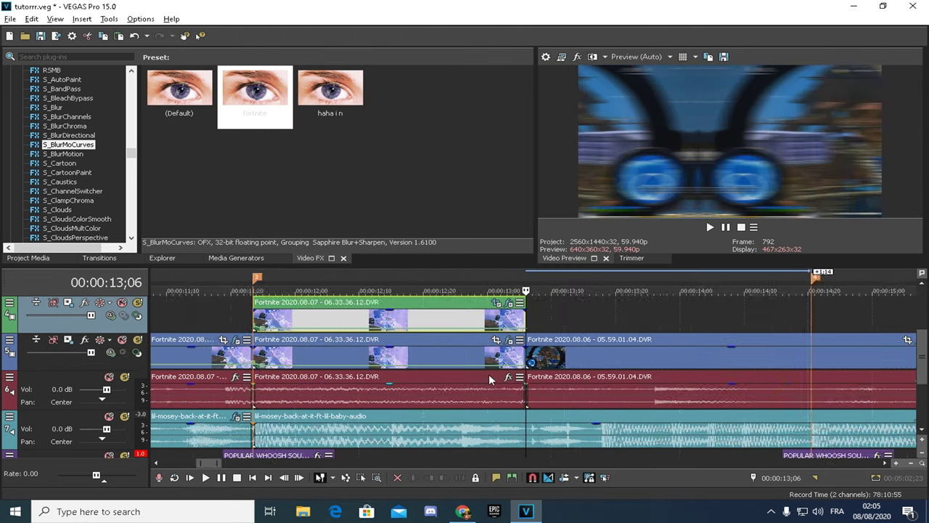
{"action": "key", "text": "Left"}
{"action": "left_click_drag", "start_coordinate": [255, 91], "coordinate": [504, 319]}
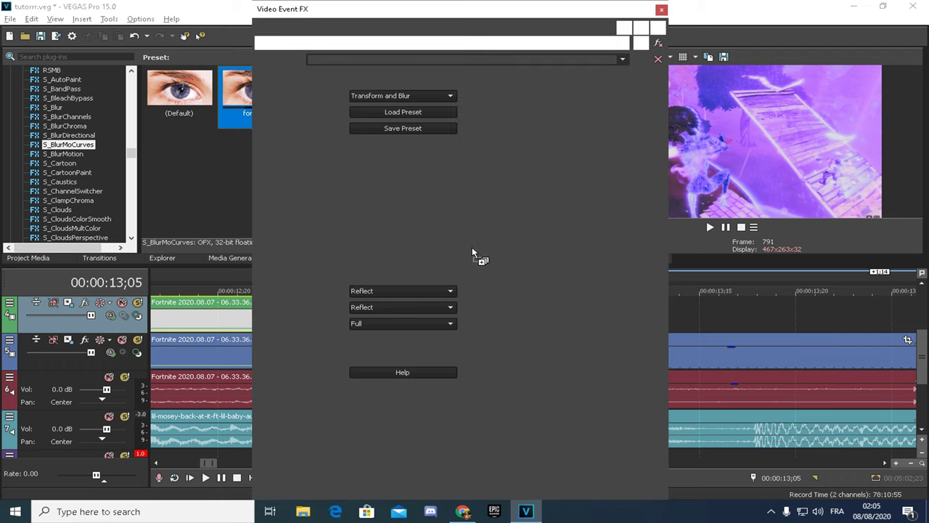
{"action": "left_click", "coordinate": [546, 195]}
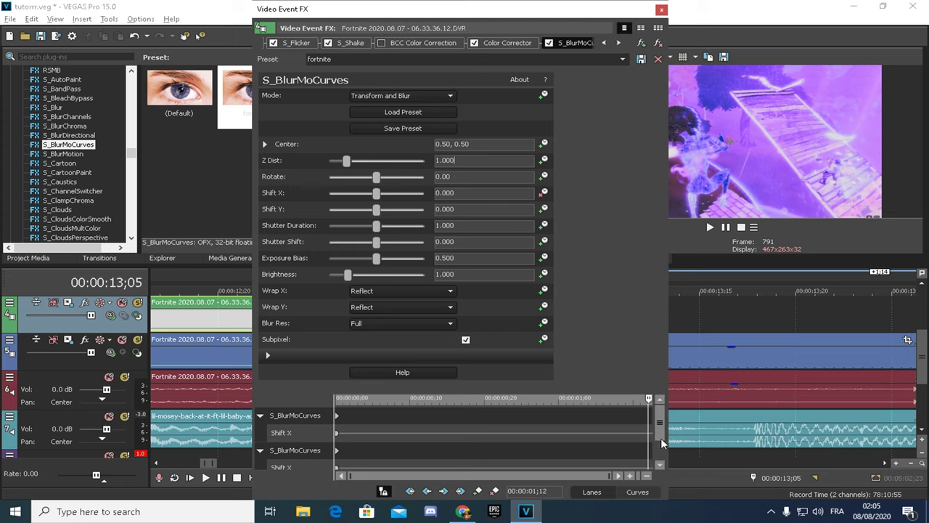
Keyframe the upper clip's S_BlurMoCurves Shift X at 0 at 00:00:01;11 and at -0.405 at 00:00:01;12.
{"action": "left_click_drag", "start_coordinate": [660, 438], "coordinate": [660, 455]}
{"action": "left_click", "coordinate": [639, 433]}
{"action": "scroll", "coordinate": [639, 433], "scroll_direction": "up", "scroll_amount": 5}
{"action": "left_click", "coordinate": [640, 434]}
{"action": "left_click", "coordinate": [479, 491]}
{"action": "key", "text": "Left"}
{"action": "left_click", "coordinate": [477, 492]}
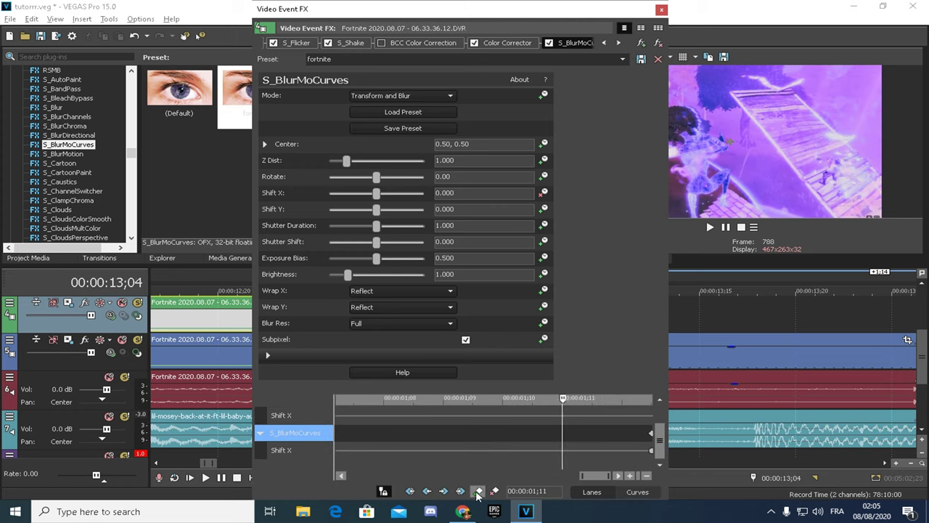
{"action": "left_click", "coordinate": [652, 451]}
{"action": "left_click_drag", "start_coordinate": [376, 194], "coordinate": [359, 194]}
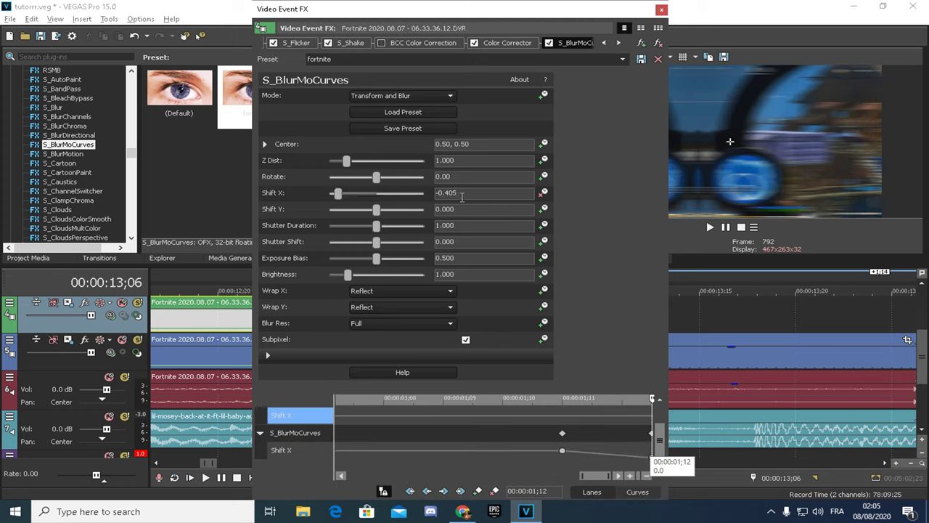
{"action": "left_click", "coordinate": [662, 10]}
Keyframe Shift X in the lower 06.33.36.12 clip's S_BlurMoCurves at 0 at 00:00:01;11 and at -0.450 at 00:00:01;12.
{"action": "left_click", "coordinate": [477, 353]}
{"action": "left_click", "coordinate": [516, 339]}
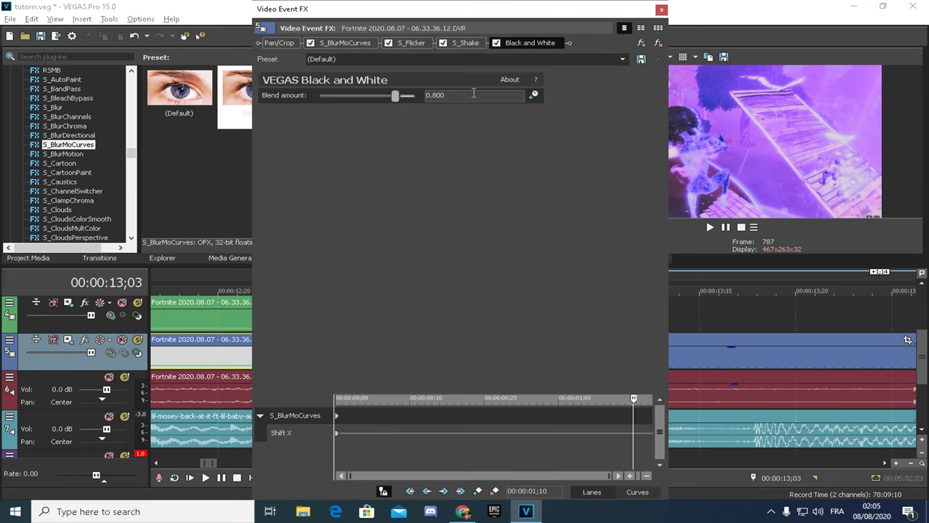
{"action": "left_click", "coordinate": [356, 43]}
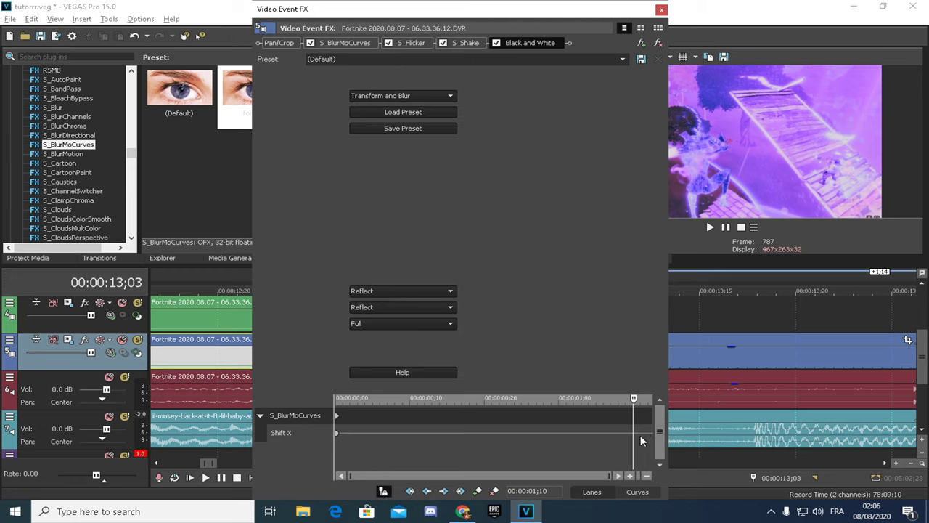
{"action": "left_click", "coordinate": [641, 434]}
{"action": "scroll", "coordinate": [486, 473], "scroll_direction": "up", "scroll_amount": 4}
{"action": "key", "text": "Right"}
{"action": "key", "text": "Right"}
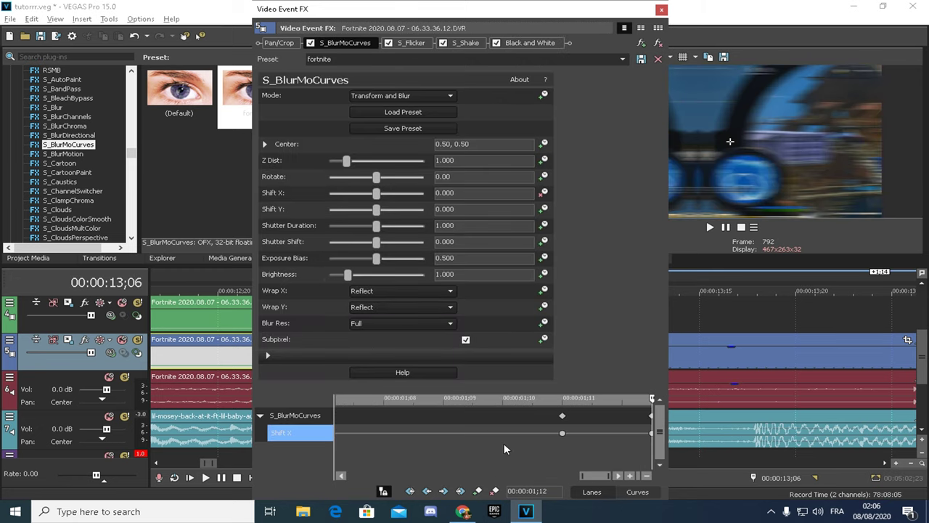
{"action": "left_click_drag", "start_coordinate": [376, 194], "coordinate": [346, 194]}
{"action": "left_click", "coordinate": [463, 194]}
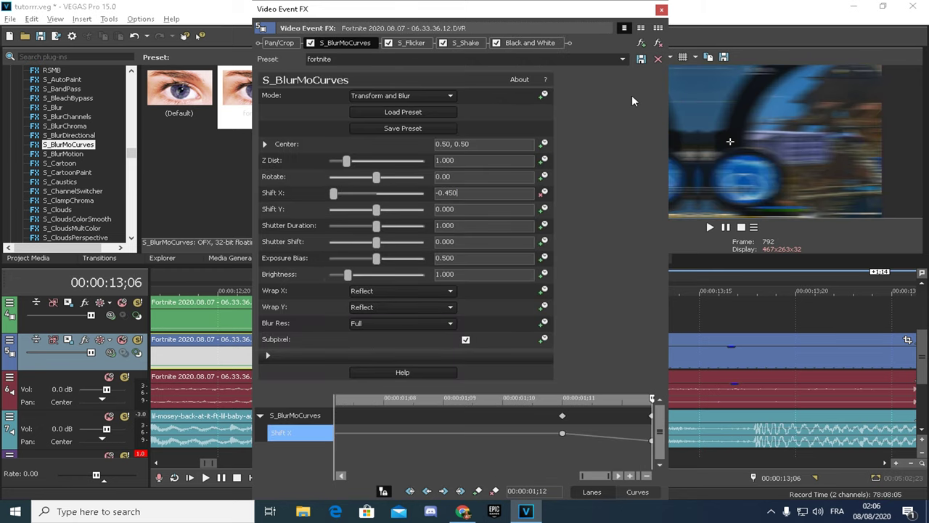
{"action": "left_click", "coordinate": [662, 10]}
Insert a velocity envelope on the 05.59.01.04 clip.
{"action": "scroll", "coordinate": [590, 292], "scroll_direction": "down", "scroll_amount": 5}
{"action": "left_click", "coordinate": [646, 350]}
{"action": "right_click", "coordinate": [647, 363]}
{"action": "mouse_move", "coordinate": [683, 381]}
{"action": "left_click", "coordinate": [606, 382]}
{"action": "scroll", "coordinate": [530, 370], "scroll_direction": "up", "scroll_amount": 10}
Add velocity envelope points on the 05.59.01.04 clip at 00:00:14;20, about 00:00:14;22 and about 00:00:14;17.
{"action": "right_click", "coordinate": [532, 372]}
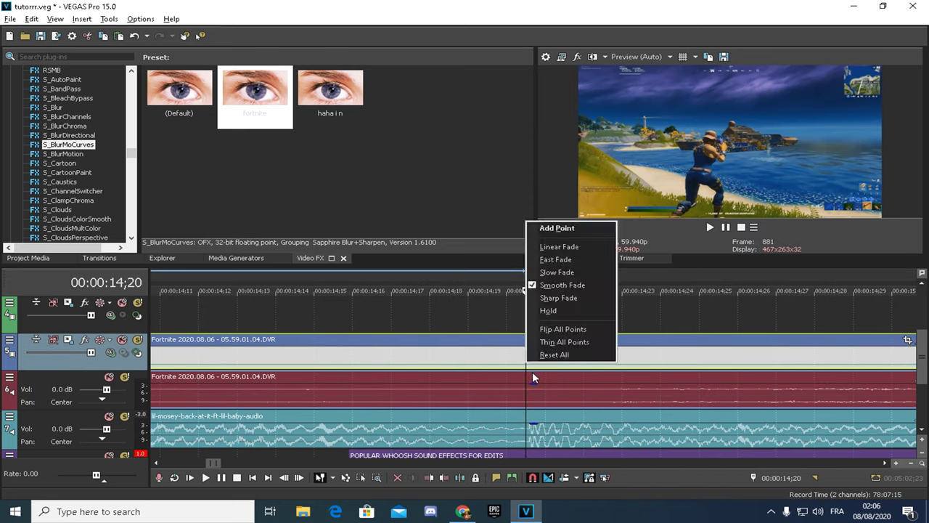
{"action": "left_click", "coordinate": [555, 227]}
{"action": "left_click", "coordinate": [580, 370]}
{"action": "right_click", "coordinate": [585, 370]}
{"action": "left_click", "coordinate": [608, 227]}
{"action": "left_click", "coordinate": [487, 356]}
{"action": "left_click", "coordinate": [430, 371]}
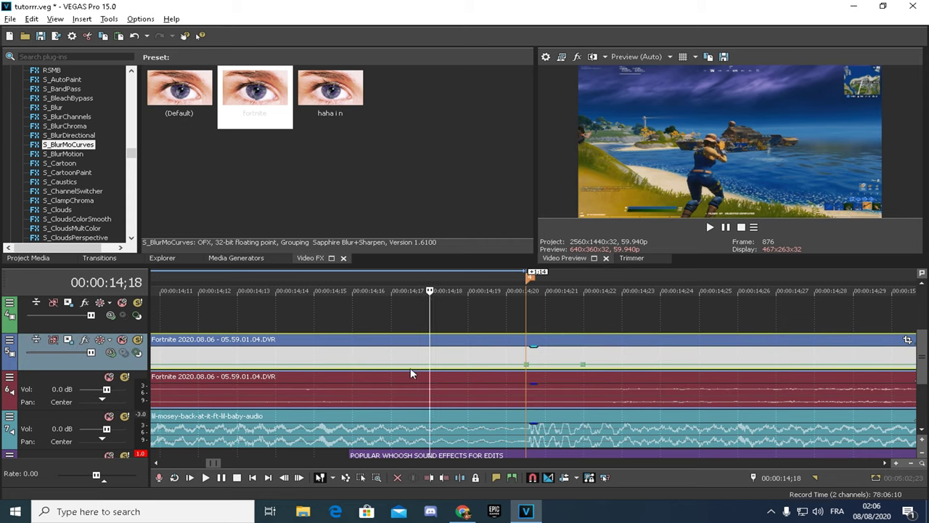
{"action": "left_click", "coordinate": [411, 371]}
{"action": "left_click", "coordinate": [393, 368]}
{"action": "right_click", "coordinate": [393, 365]}
{"action": "left_click", "coordinate": [435, 227]}
Adjust the velocity points at 00:00:14;20 and just after it, and play back the transition.
{"action": "right_click", "coordinate": [527, 365]}
{"action": "left_click", "coordinate": [595, 115]}
{"action": "right_click", "coordinate": [584, 365]}
{"action": "left_click", "coordinate": [643, 115]}
{"action": "scroll", "coordinate": [626, 364], "scroll_direction": "down", "scroll_amount": 5}
{"action": "key", "text": "space"}
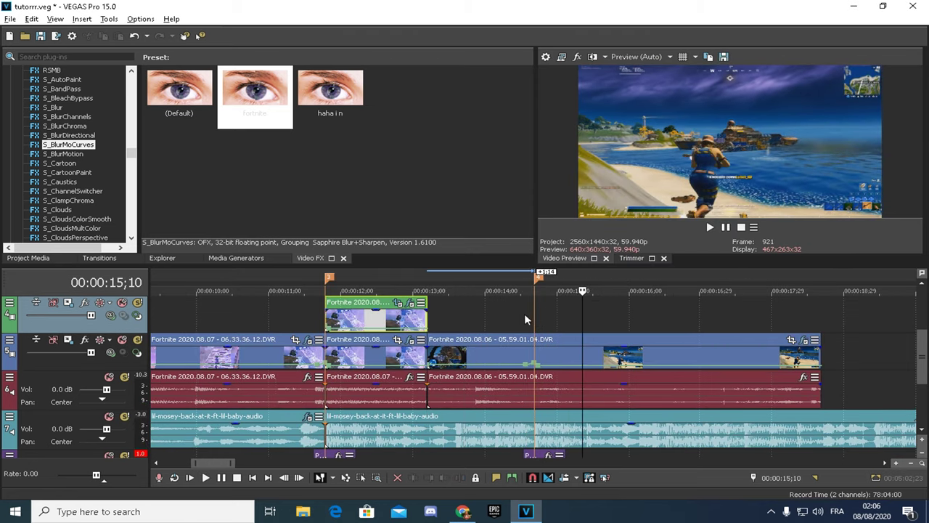
{"action": "key", "text": "space"}
Split the 05.59.01.04 clip at 00:00:14;20 and apply the saved S_Flicker preset to the part after the cut.
{"action": "right_click", "coordinate": [549, 354]}
{"action": "left_click", "coordinate": [586, 303]}
{"action": "scroll", "coordinate": [105, 159], "scroll_direction": "down", "scroll_amount": 11}
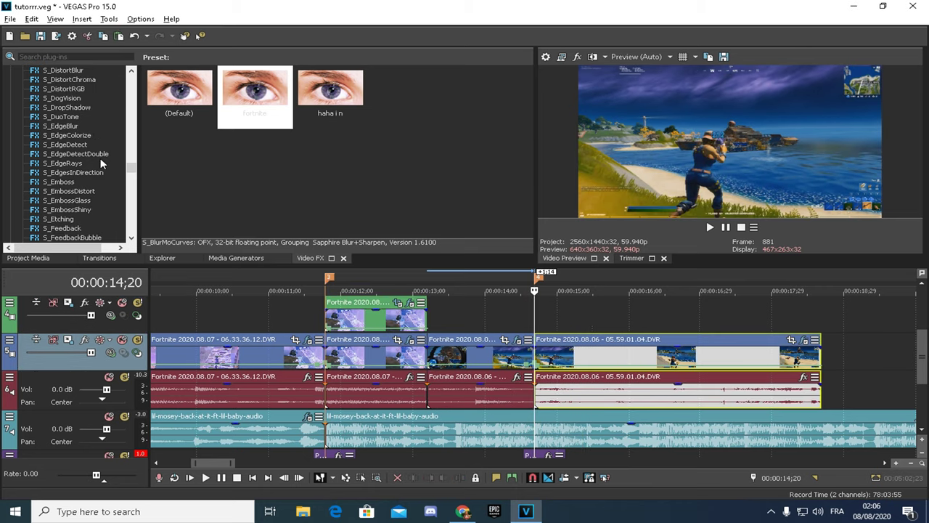
{"action": "left_click", "coordinate": [62, 237]}
{"action": "left_click_drag", "start_coordinate": [254, 97], "coordinate": [571, 353]}
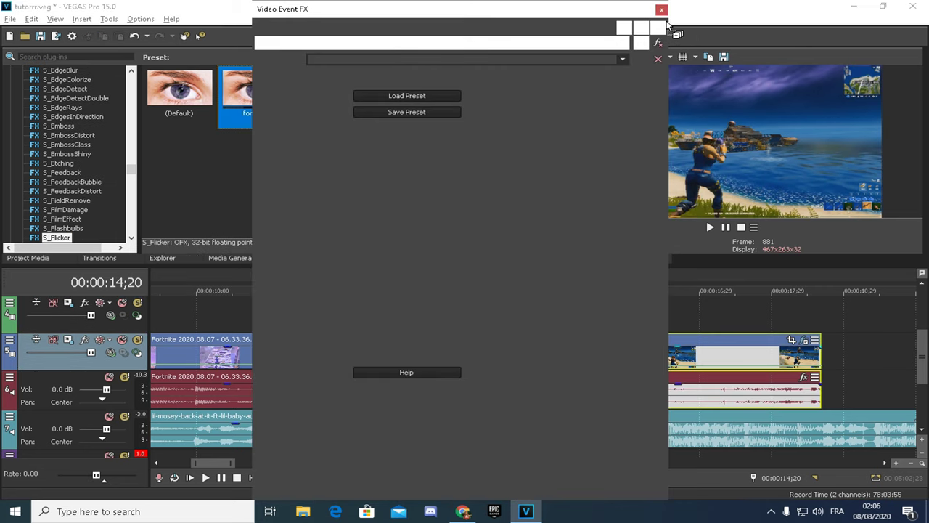
{"action": "left_click", "coordinate": [659, 8]}
Apply the S_Shake preset fortnite kill to the 05.59.01.04 part after 00:00:14;20.
{"action": "scroll", "coordinate": [94, 163], "scroll_direction": "down", "scroll_amount": 19}
{"action": "left_click", "coordinate": [60, 172]}
{"action": "left_click_drag", "start_coordinate": [255, 102], "coordinate": [569, 352]}
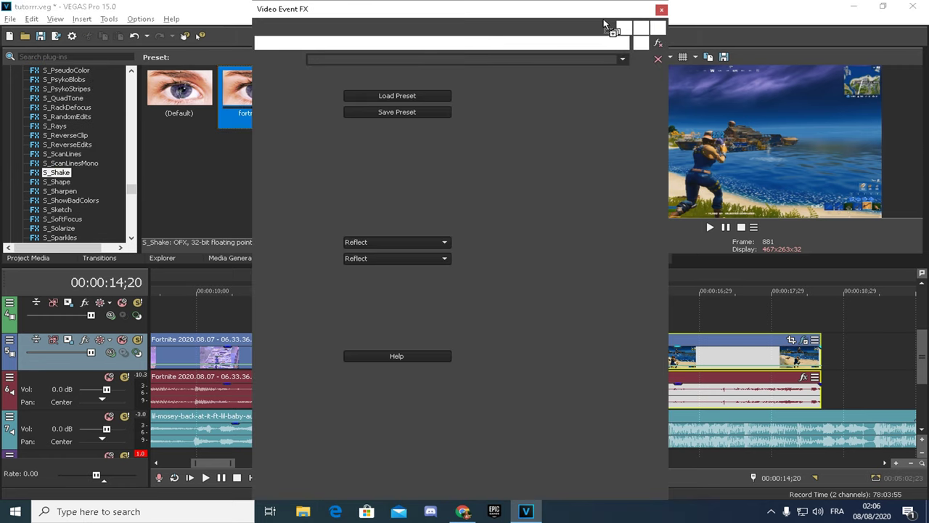
{"action": "left_click", "coordinate": [661, 9]}
Apply the default Brightness and Contrast effect to the 05.59.01.04 part after 00:00:14;20 with Brightness animation enabled.
{"action": "scroll", "coordinate": [87, 166], "scroll_direction": "down", "scroll_amount": 5}
{"action": "scroll", "coordinate": [88, 167], "scroll_direction": "up", "scroll_amount": 15}
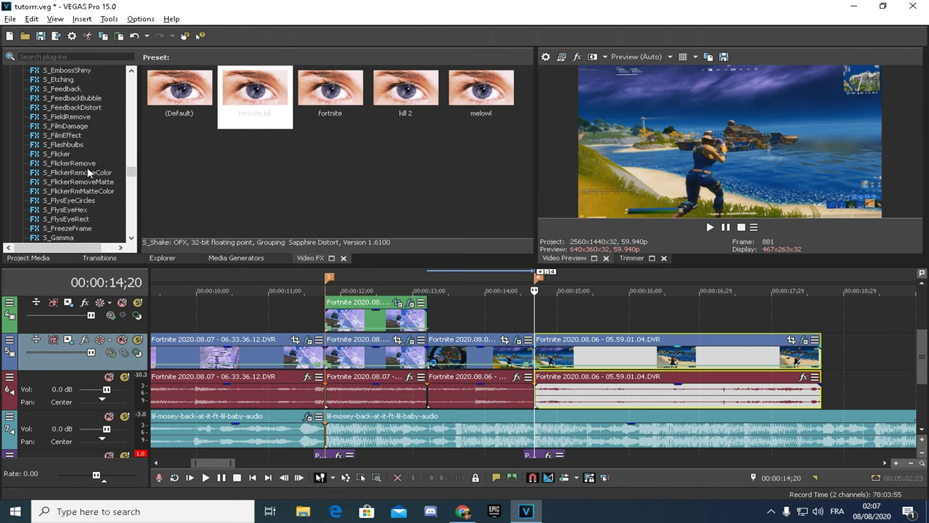
{"action": "scroll", "coordinate": [102, 160], "scroll_direction": "up", "scroll_amount": 15}
{"action": "scroll", "coordinate": [105, 163], "scroll_direction": "down", "scroll_amount": 20}
{"action": "scroll", "coordinate": [94, 180], "scroll_direction": "down", "scroll_amount": 5}
{"action": "scroll", "coordinate": [54, 171], "scroll_direction": "up", "scroll_amount": 1}
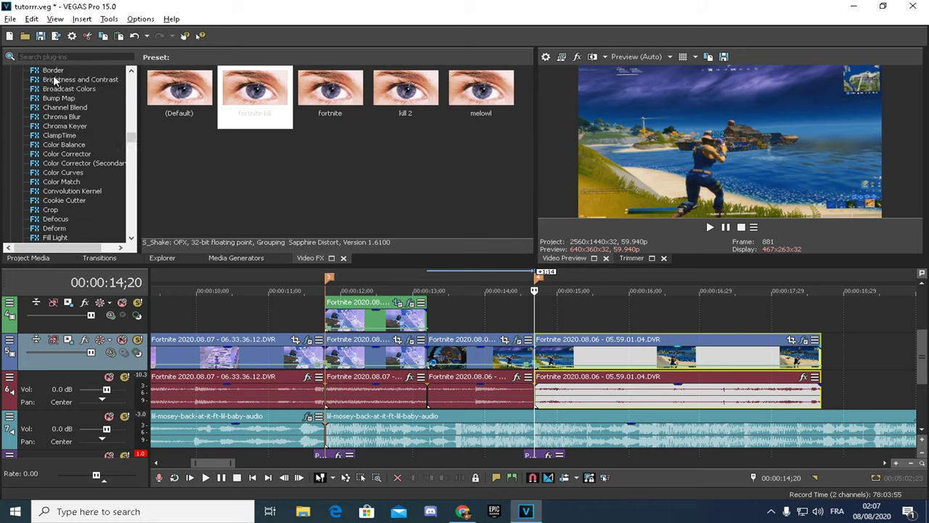
{"action": "left_click", "coordinate": [55, 80]}
{"action": "left_click_drag", "start_coordinate": [176, 107], "coordinate": [439, 290]}
{"action": "left_click_drag", "start_coordinate": [552, 363], "coordinate": [552, 363]}
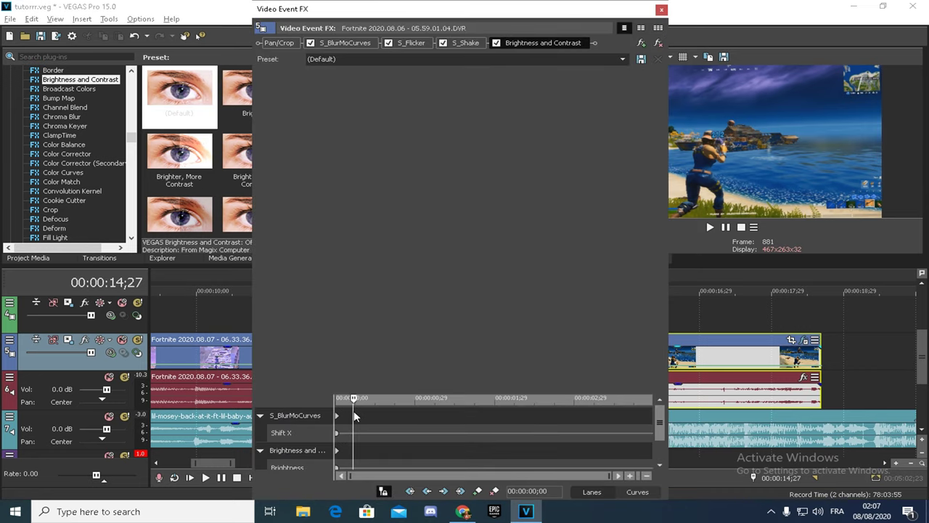
Add a Brightness and Contrast keyframe at 00:00:00;03 and set its Brightness to 0.220.
{"action": "left_click", "coordinate": [353, 450]}
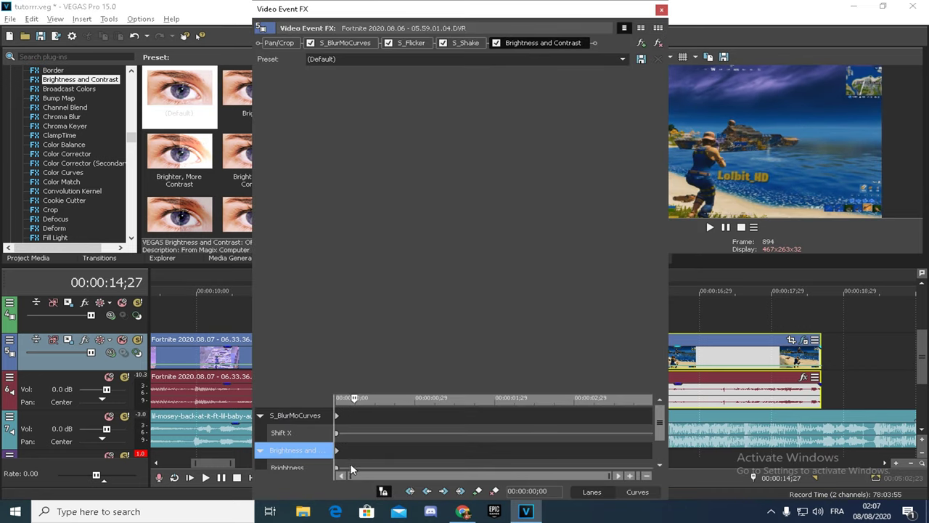
{"action": "key", "text": "Left"}
{"action": "key", "text": "Left"}
{"action": "key", "text": "Left"}
{"action": "key", "text": "Left"}
{"action": "key", "text": "Left"}
{"action": "key", "text": "Left"}
{"action": "left_click", "coordinate": [477, 492]}
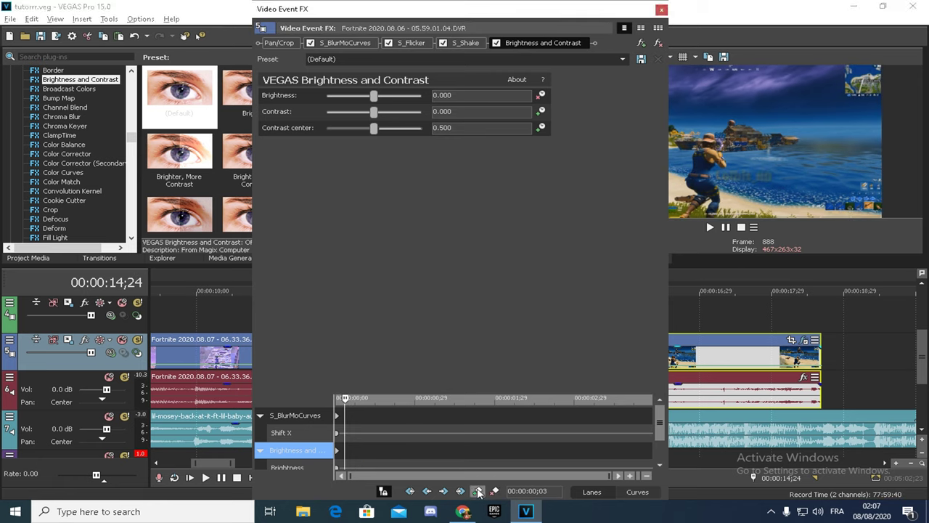
{"action": "scroll", "coordinate": [462, 446], "scroll_direction": "up", "scroll_amount": 3}
{"action": "left_click_drag", "start_coordinate": [374, 95], "coordinate": [417, 104]}
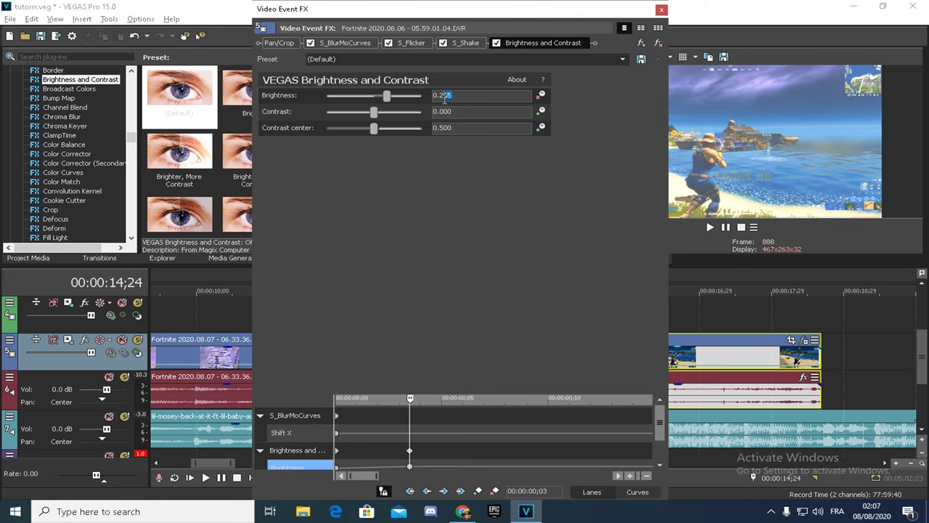
{"action": "type", "text": "2"}
{"action": "key", "text": "Return"}
Set a Brightness keyframe of 0 at 00:00:00;23 and play back the flash effect.
{"action": "left_click", "coordinate": [491, 450]}
{"action": "left_click", "coordinate": [562, 463]}
{"action": "left_click", "coordinate": [620, 464]}
{"action": "scroll", "coordinate": [487, 464], "scroll_direction": "down", "scroll_amount": 3}
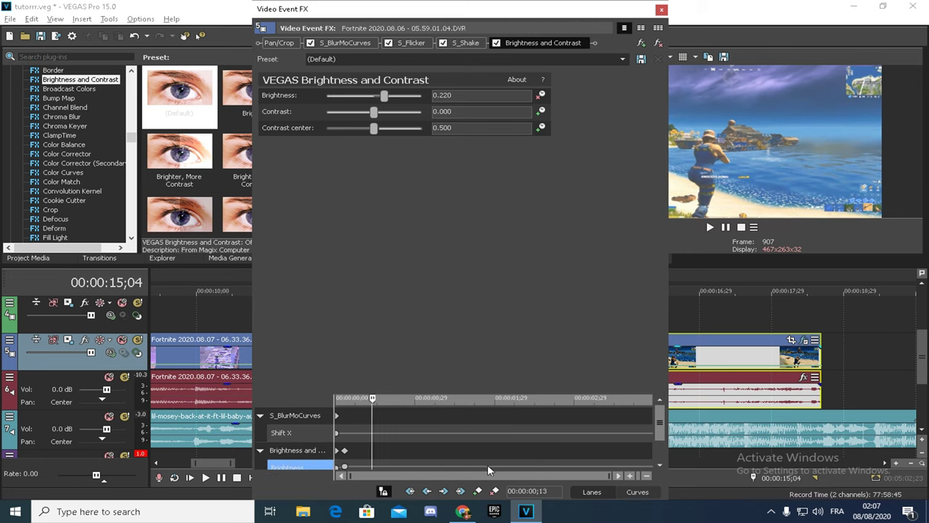
{"action": "left_click", "coordinate": [380, 464]}
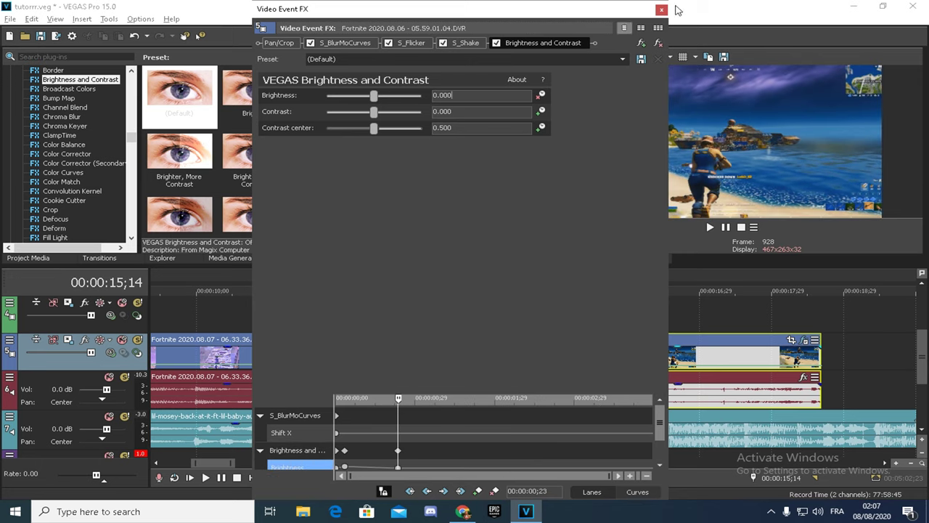
{"action": "left_click", "coordinate": [662, 9]}
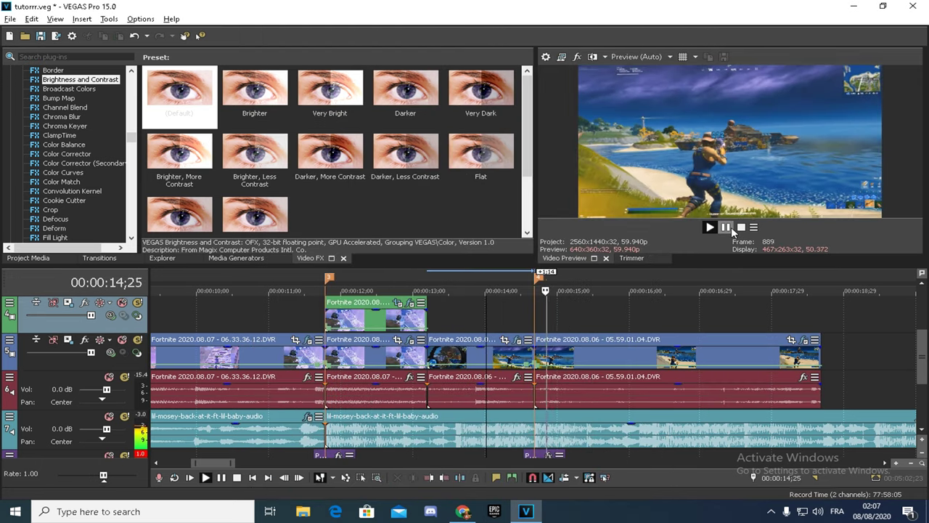
{"action": "left_click", "coordinate": [731, 226]}
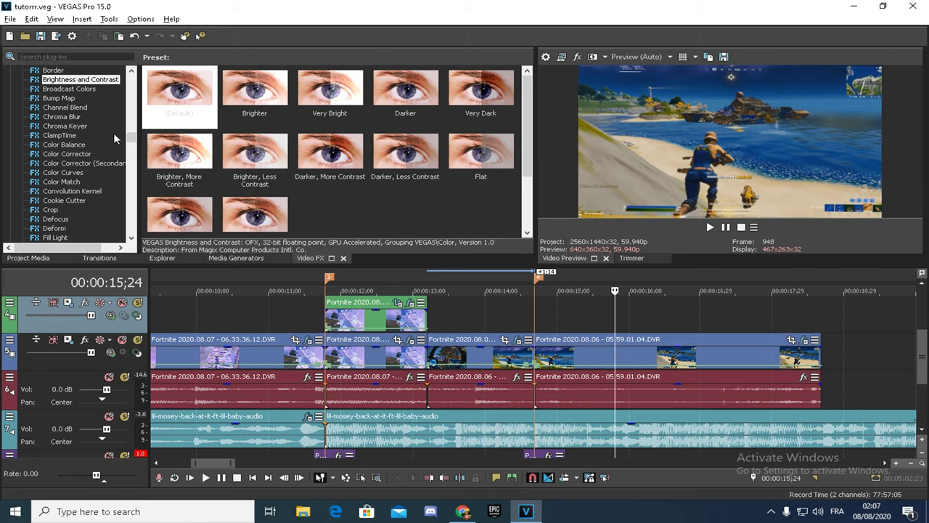
Apply the default Gaussian Blur to the 05.59.01.04 part after 00:00:14;20 and set both Horizontal and Vertical range to 0.
{"action": "left_click", "coordinate": [66, 108]}
{"action": "scroll", "coordinate": [58, 218], "scroll_direction": "down", "scroll_amount": 3}
{"action": "left_click", "coordinate": [63, 181]}
{"action": "left_click_drag", "start_coordinate": [180, 91], "coordinate": [571, 345]}
{"action": "double_click", "coordinate": [465, 95]}
{"action": "type", "text": "0"}
{"action": "double_click", "coordinate": [490, 111]}
{"action": "type", "text": "0"}
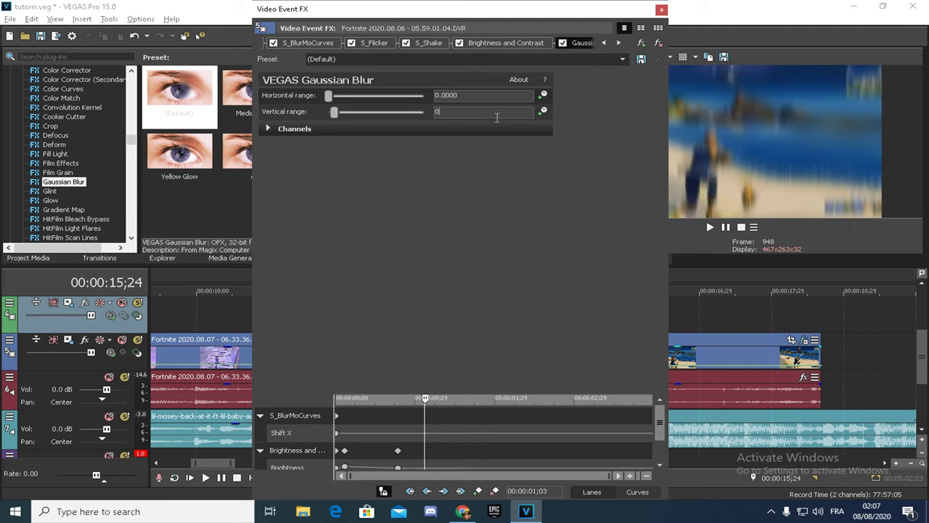
Enable animation of the Gaussian Blur's Horizontal and Vertical range and add a keyframe at 00:00:00;02.
{"action": "left_click", "coordinate": [542, 95]}
{"action": "left_click_drag", "start_coordinate": [660, 414], "coordinate": [659, 452]}
{"action": "left_click", "coordinate": [341, 415]}
{"action": "scroll", "coordinate": [392, 432], "scroll_direction": "up", "scroll_amount": 3}
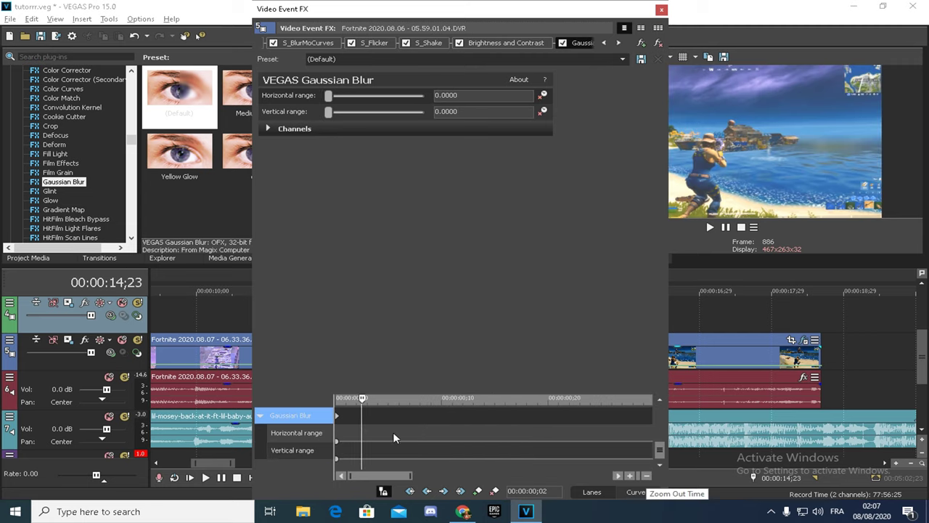
{"action": "key", "text": "Left"}
{"action": "key", "text": "Left"}
{"action": "key", "text": "Right"}
{"action": "key", "text": "Right"}
{"action": "left_click", "coordinate": [478, 492]}
Add another Gaussian Blur keyframe about nine frames into the clip and open the Horizontal range at the 00:00:00;02 keyframe.
{"action": "scroll", "coordinate": [494, 455], "scroll_direction": "down", "scroll_amount": 3}
{"action": "key", "text": "Right"}
{"action": "key", "text": "Right"}
{"action": "key", "text": "Right"}
{"action": "key", "text": "Right"}
{"action": "key", "text": "Right"}
{"action": "key", "text": "Right"}
{"action": "key", "text": "Right"}
{"action": "key", "text": "Right"}
{"action": "key", "text": "Right"}
{"action": "key", "text": "Right"}
{"action": "key", "text": "Right"}
{"action": "key", "text": "Right"}
{"action": "key", "text": "Right"}
{"action": "key", "text": "Right"}
{"action": "key", "text": "Right"}
{"action": "key", "text": "Right"}
{"action": "key", "text": "Right"}
{"action": "key", "text": "Right"}
{"action": "key", "text": "Right"}
{"action": "key", "text": "Right"}
{"action": "key", "text": "Left"}
{"action": "key", "text": "Left"}
{"action": "key", "text": "Left"}
{"action": "key", "text": "Left"}
{"action": "key", "text": "Left"}
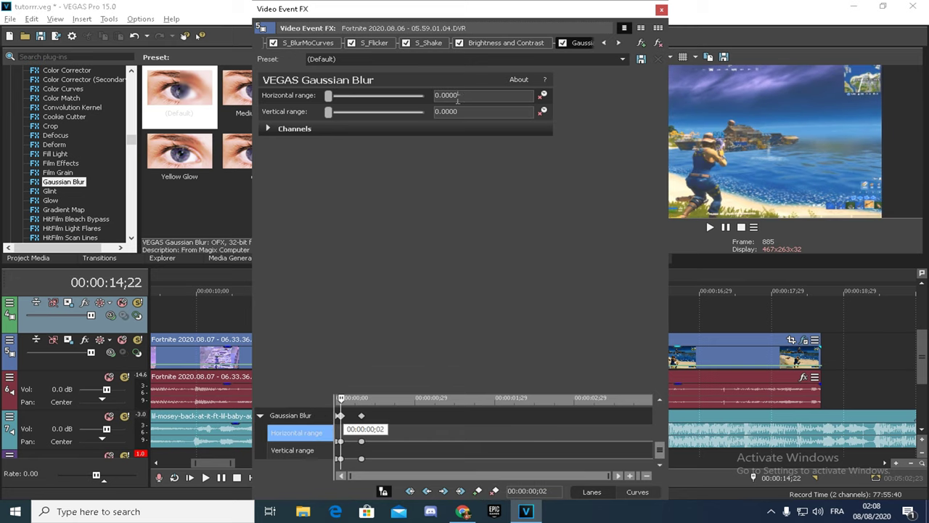
{"action": "left_click", "coordinate": [661, 10]}
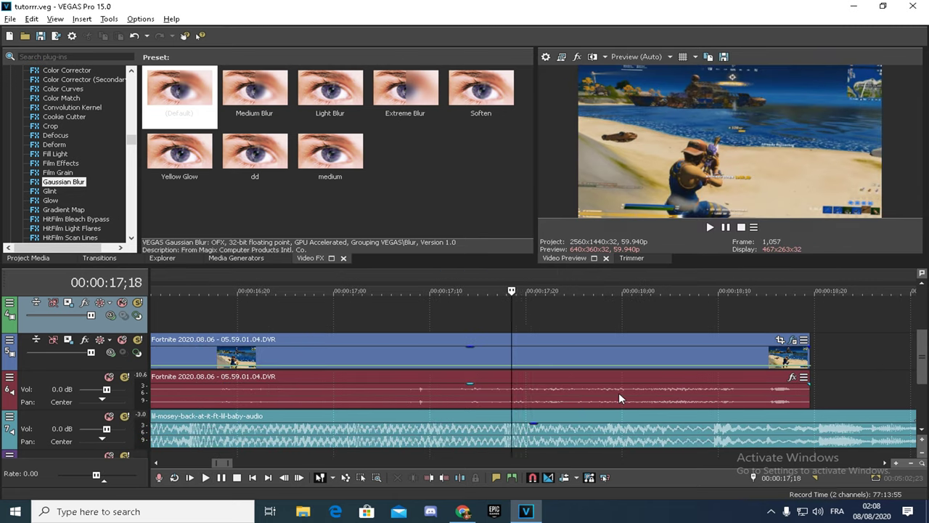
Place a timeline marker at about 00:00:17;17 on the next music beat.
{"action": "key", "text": "Left"}
{"action": "key", "text": "Left"}
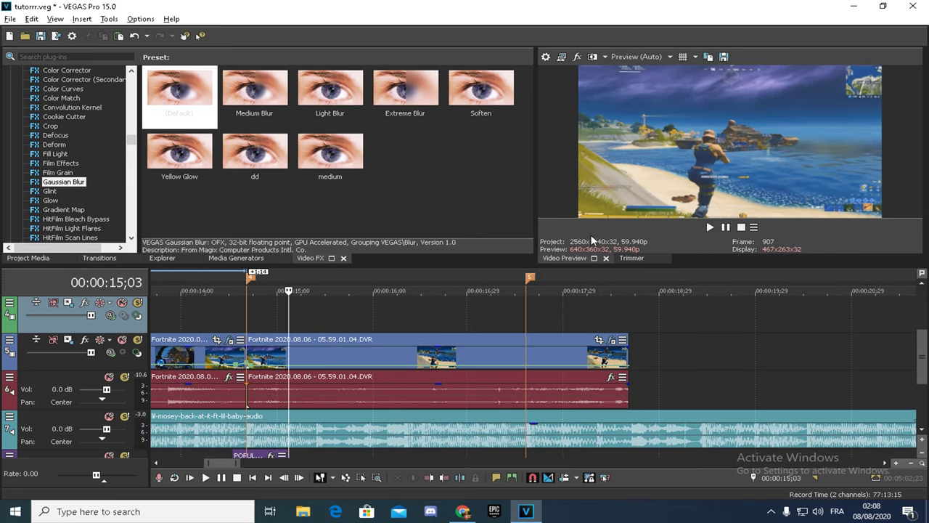
Trim the end of the last 05.59.01.04 clip to the music beat at 00:00:15;21 and mark that beat.
{"action": "left_click", "coordinate": [711, 228]}
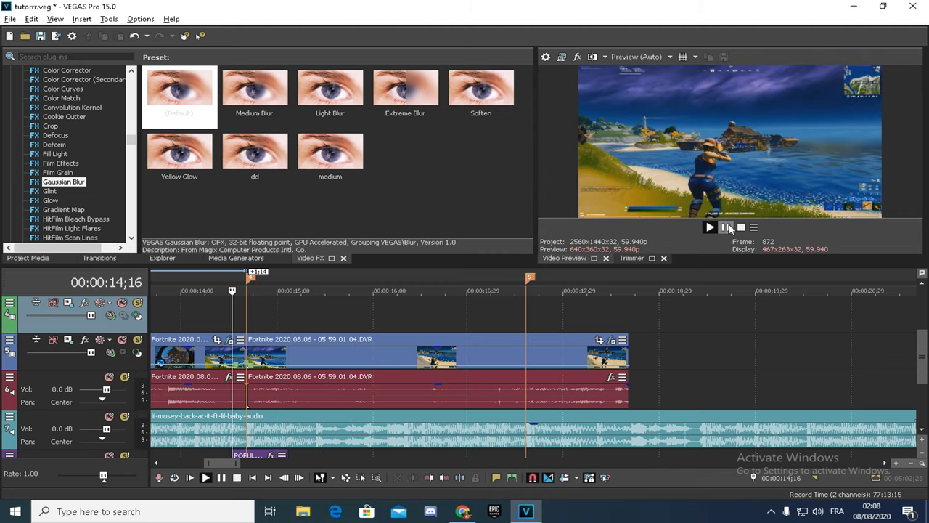
{"action": "left_click", "coordinate": [728, 228]}
{"action": "left_click_drag", "start_coordinate": [628, 337], "coordinate": [371, 338]}
{"action": "left_click", "coordinate": [306, 317]}
{"action": "left_click", "coordinate": [711, 228]}
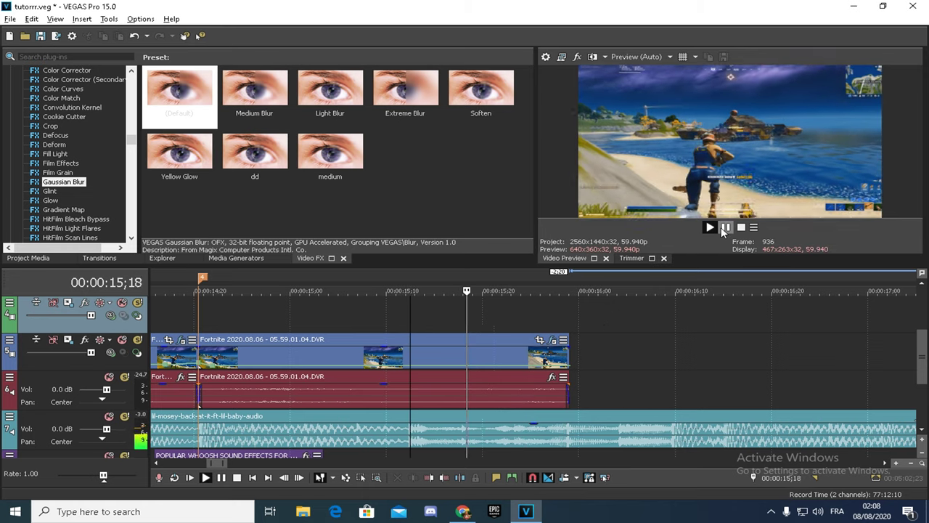
{"action": "left_click", "coordinate": [496, 434]}
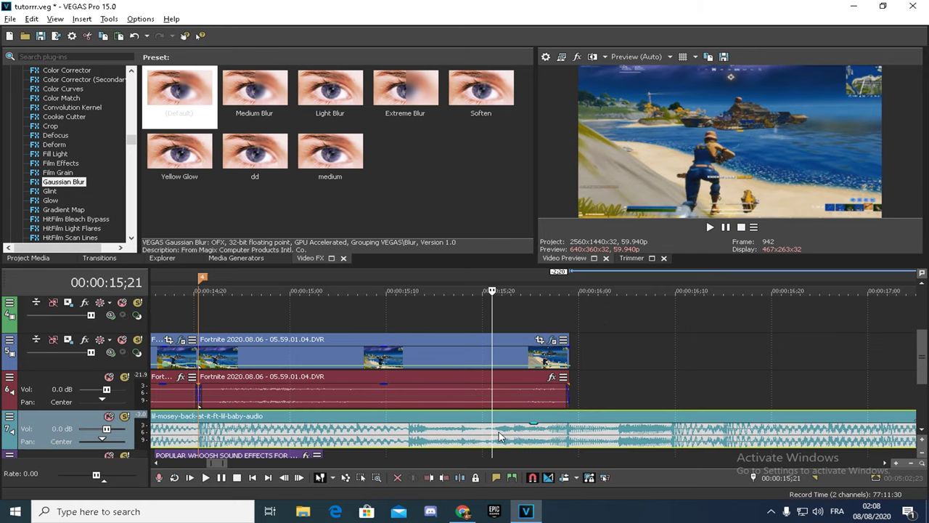
{"action": "left_click_drag", "start_coordinate": [568, 334], "coordinate": [492, 335]}
Paste a copy of the whoosh sound effect on the sound effects track and position it around the marker at 00:00:17;17.
{"action": "scroll", "coordinate": [803, 353], "scroll_direction": "down", "scroll_amount": 1}
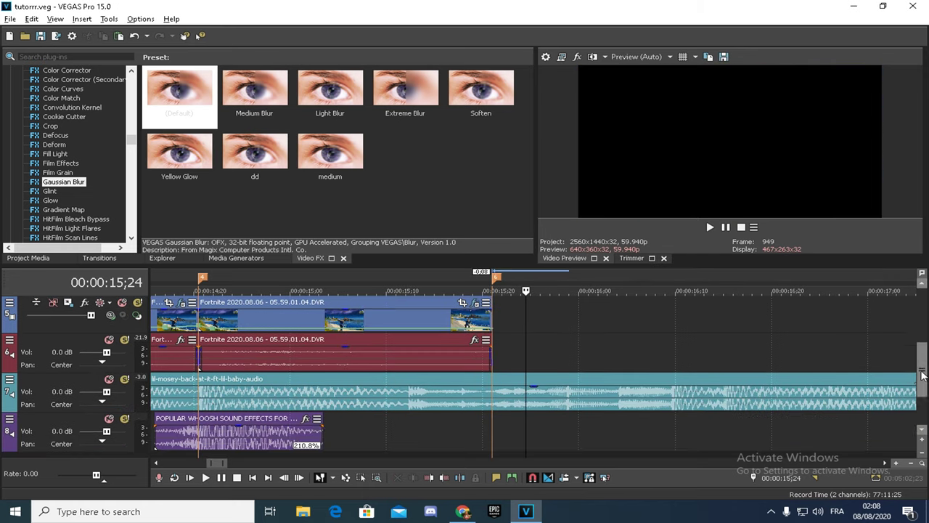
{"action": "left_click", "coordinate": [281, 444]}
{"action": "scroll", "coordinate": [282, 444], "scroll_direction": "down", "scroll_amount": 2}
{"action": "left_click", "coordinate": [715, 433]}
{"action": "left_click", "coordinate": [693, 434]}
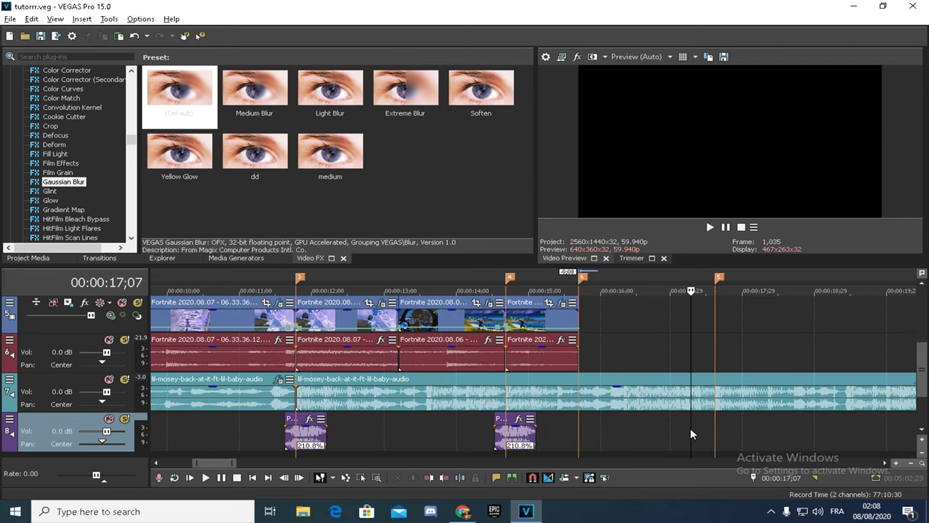
{"action": "key", "text": "ctrl+v"}
{"action": "scroll", "coordinate": [538, 436], "scroll_direction": "up", "scroll_amount": 3}
{"action": "scroll", "coordinate": [537, 434], "scroll_direction": "up", "scroll_amount": 1}
{"action": "left_click_drag", "start_coordinate": [357, 434], "coordinate": [465, 434]}
Look through the unused gameplay clips further along the timeline, including 09.14.48.03, for the next shot.
{"action": "left_click", "coordinate": [436, 352]}
{"action": "left_click", "coordinate": [407, 315]}
{"action": "scroll", "coordinate": [407, 315], "scroll_direction": "down", "scroll_amount": 6}
{"action": "left_click", "coordinate": [834, 336]}
{"action": "scroll", "coordinate": [835, 335], "scroll_direction": "down", "scroll_amount": 1}
{"action": "left_click", "coordinate": [596, 327]}
{"action": "left_click", "coordinate": [615, 324]}
{"action": "left_click", "coordinate": [688, 324]}
{"action": "left_click", "coordinate": [765, 324]}
{"action": "left_click", "coordinate": [861, 324]}
{"action": "left_click", "coordinate": [784, 330]}
{"action": "left_click", "coordinate": [685, 330]}
{"action": "left_click", "coordinate": [731, 329]}
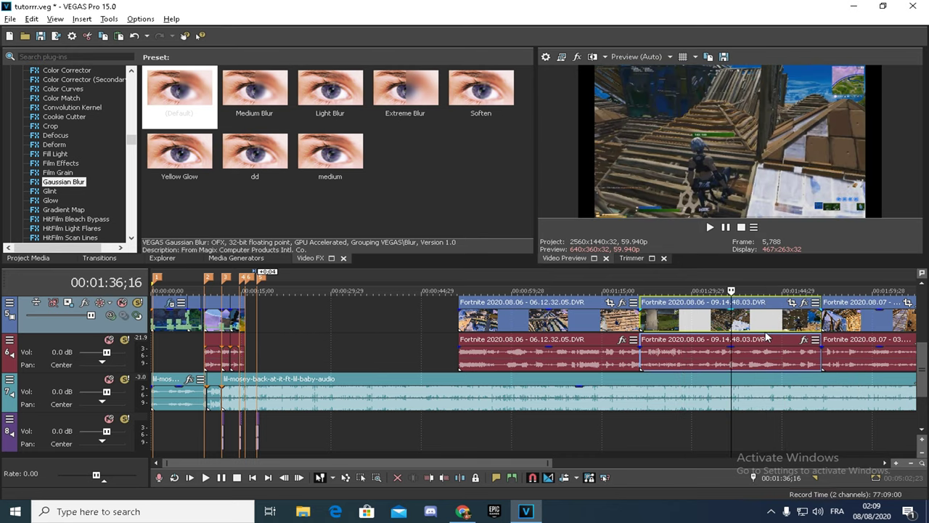
{"action": "left_click", "coordinate": [767, 337]}
Split the unused 09.14.48.03 clip at the chosen moment, delete the part before it and move the rest to the 00:00:17;17 marker.
{"action": "scroll", "coordinate": [760, 338], "scroll_direction": "up", "scroll_amount": 3}
{"action": "scroll", "coordinate": [757, 337], "scroll_direction": "up", "scroll_amount": 2}
{"action": "right_click", "coordinate": [628, 324]}
{"action": "left_click", "coordinate": [656, 302]}
{"action": "scroll", "coordinate": [514, 324], "scroll_direction": "down", "scroll_amount": 4}
{"action": "left_click", "coordinate": [508, 325]}
{"action": "key", "text": "Delete"}
{"action": "scroll", "coordinate": [506, 325], "scroll_direction": "down", "scroll_amount": 2}
{"action": "left_click_drag", "start_coordinate": [554, 323], "coordinate": [250, 319]}
Cut off the moved 09.14.48.03 clip at about 00:00:19;04 and extend its start back to the marker at 00:00:15;21.
{"action": "scroll", "coordinate": [250, 321], "scroll_direction": "up", "scroll_amount": 6}
{"action": "scroll", "coordinate": [701, 337], "scroll_direction": "down", "scroll_amount": 1}
{"action": "left_click", "coordinate": [602, 321]}
{"action": "right_click", "coordinate": [602, 323]}
{"action": "left_click", "coordinate": [628, 302]}
{"action": "left_click", "coordinate": [622, 324]}
{"action": "key", "text": "Delete"}
{"action": "left_click_drag", "start_coordinate": [528, 322], "coordinate": [436, 321]}
Set Maintain aspect ratio to No in the pan/crop settings of the 09.14.48.03 clip.
{"action": "left_click", "coordinate": [500, 321]}
{"action": "left_click", "coordinate": [574, 304]}
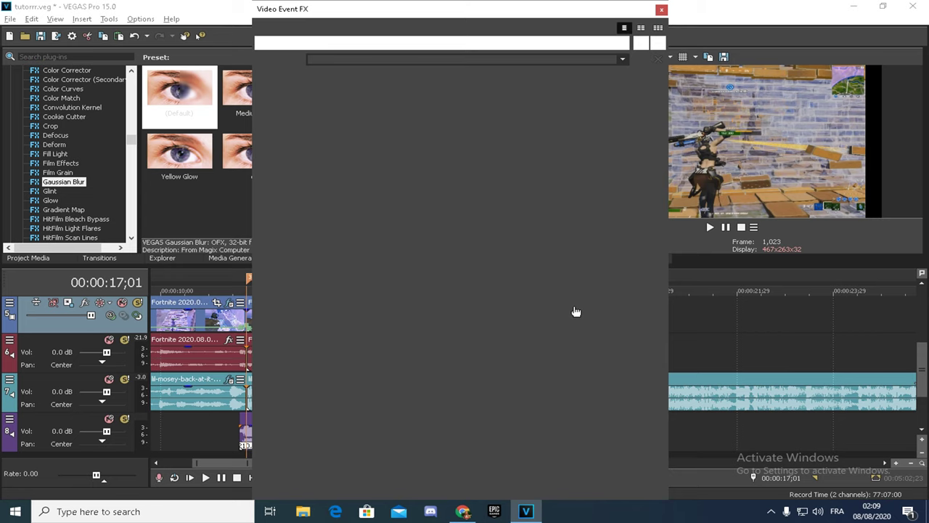
{"action": "right_click", "coordinate": [576, 310]}
{"action": "left_click", "coordinate": [398, 195]}
{"action": "left_click", "coordinate": [400, 194]}
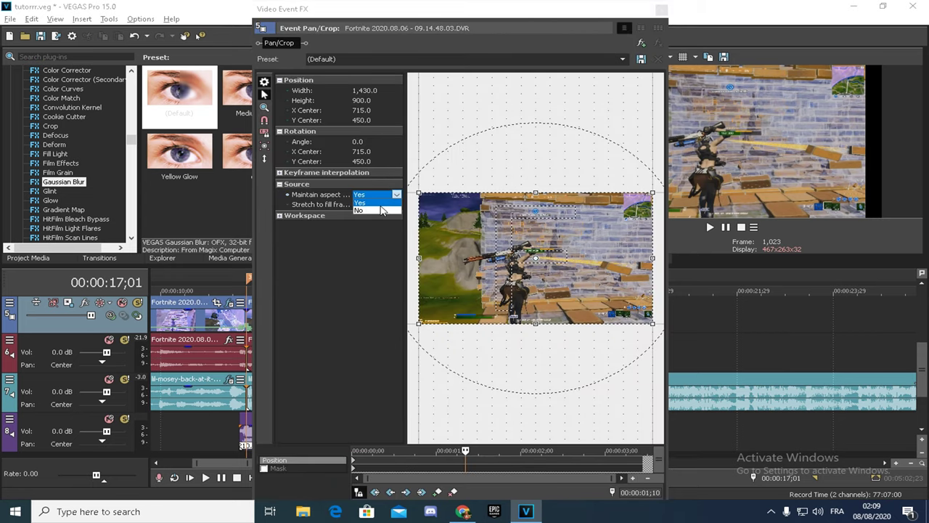
{"action": "left_click", "coordinate": [385, 210]}
{"action": "left_click", "coordinate": [662, 10]}
Apply the S_BlurMoCurves effect with the fortnite preset to the 09.14.48.03 clip.
{"action": "left_click", "coordinate": [474, 319]}
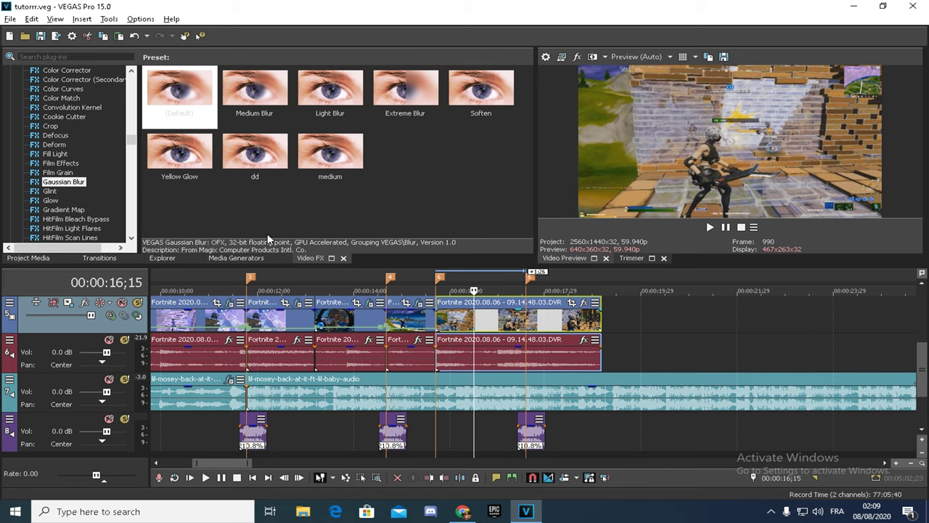
{"action": "scroll", "coordinate": [72, 125], "scroll_direction": "down", "scroll_amount": 15}
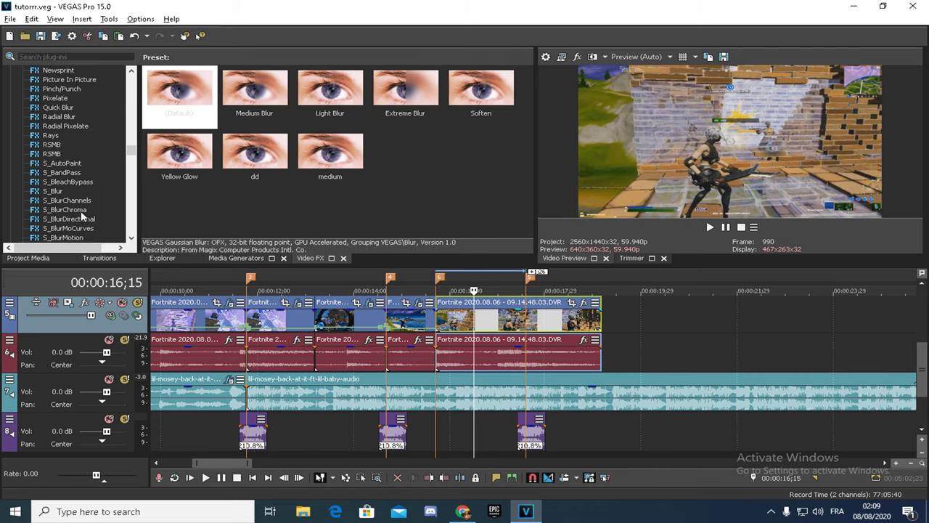
{"action": "left_click", "coordinate": [73, 228]}
{"action": "left_click_drag", "start_coordinate": [501, 317], "coordinate": [502, 318]}
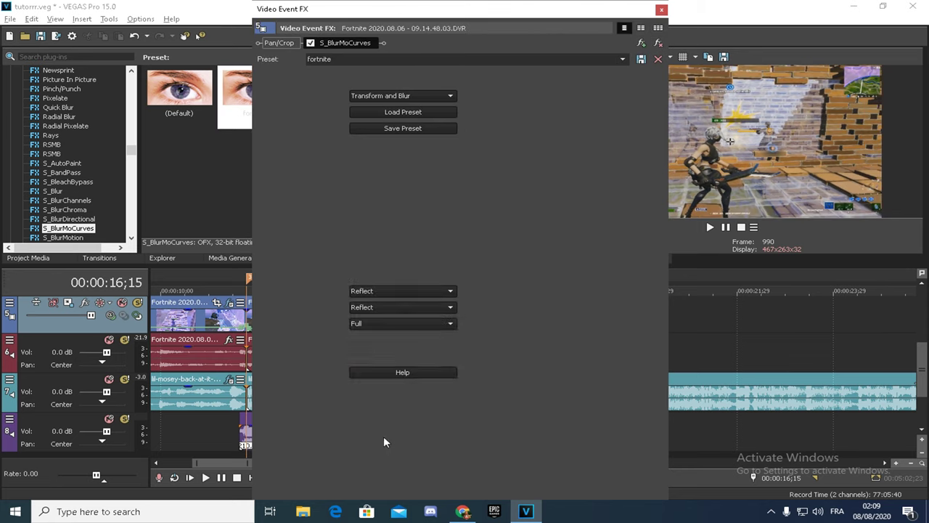
Animate S_BlurMoCurves Shift X with a keyframe just after the clip's start and set it to 0.450 at 00:00:00;00.
{"action": "left_click", "coordinate": [355, 441]}
{"action": "key", "text": "Left"}
{"action": "key", "text": "Left"}
{"action": "key", "text": "Left"}
{"action": "key", "text": "Left"}
{"action": "key", "text": "Left"}
{"action": "key", "text": "Left"}
{"action": "key", "text": "Left"}
{"action": "key", "text": "Left"}
{"action": "key", "text": "Left"}
{"action": "key", "text": "Left"}
{"action": "key", "text": "Left"}
{"action": "key", "text": "Left"}
{"action": "key", "text": "Right"}
{"action": "scroll", "coordinate": [468, 453], "scroll_direction": "up", "scroll_amount": 5}
{"action": "key", "text": "Right"}
{"action": "key", "text": "Left"}
{"action": "key", "text": "Left"}
{"action": "left_click_drag", "start_coordinate": [376, 193], "coordinate": [451, 202]}
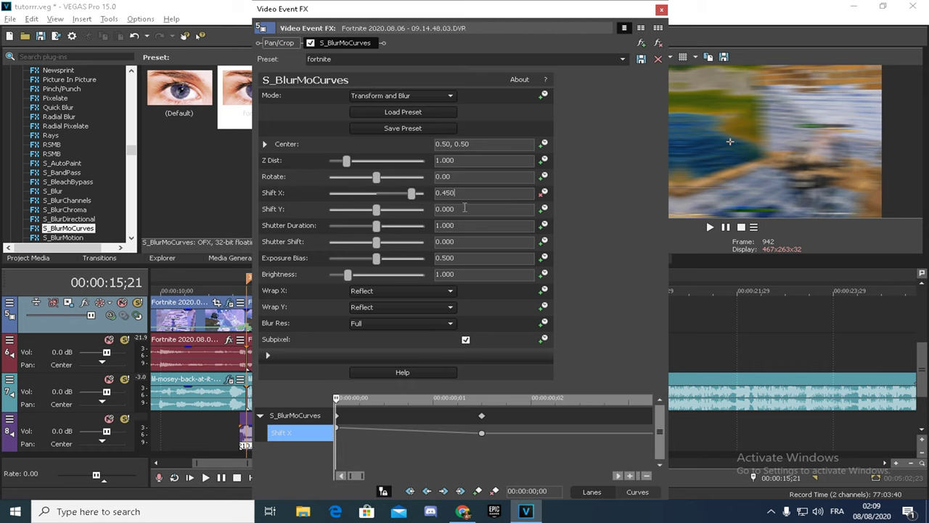
{"action": "key", "text": "Return"}
{"action": "left_click", "coordinate": [661, 9]}
Add a velocity envelope to the 09.14.48.03 clip and place a point on it at the 00:00:17;17 marker.
{"action": "right_click", "coordinate": [675, 331]}
{"action": "right_click", "coordinate": [530, 319]}
{"action": "mouse_move", "coordinate": [701, 383]}
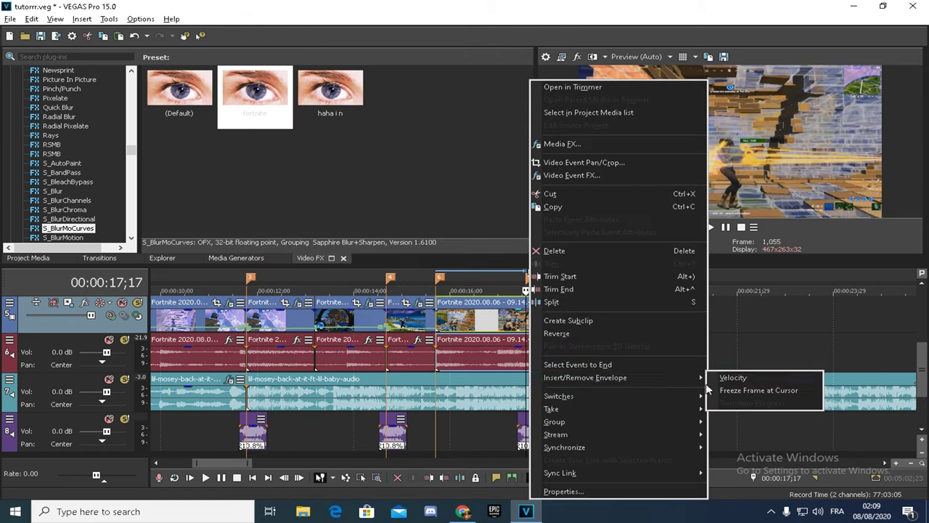
{"action": "left_click", "coordinate": [759, 389]}
{"action": "scroll", "coordinate": [532, 334], "scroll_direction": "up", "scroll_amount": 3}
{"action": "right_click", "coordinate": [527, 328]}
{"action": "left_click", "coordinate": [538, 336]}
Add velocity points to the 09.14.48.03 clip just after the 00:00:17;17 marker and at 00:00:17;14.
{"action": "scroll", "coordinate": [528, 329], "scroll_direction": "up", "scroll_amount": 5}
{"action": "left_click", "coordinate": [570, 332]}
{"action": "double_click", "coordinate": [565, 327]}
{"action": "key", "text": "Left"}
{"action": "key", "text": "Left"}
{"action": "key", "text": "Left"}
{"action": "key", "text": "Left"}
{"action": "key", "text": "Left"}
{"action": "key", "text": "Left"}
{"action": "key", "text": "Left"}
{"action": "key", "text": "Left"}
{"action": "key", "text": "Left"}
{"action": "key", "text": "Left"}
{"action": "right_click", "coordinate": [438, 327]}
{"action": "left_click", "coordinate": [445, 334]}
Adjust the 09.14.48.03 clip's velocity points at the 00:00:17;17 marker and just after it.
{"action": "right_click", "coordinate": [525, 328]}
{"action": "left_click", "coordinate": [597, 79]}
{"action": "right_click", "coordinate": [566, 330]}
{"action": "left_click", "coordinate": [570, 227]}
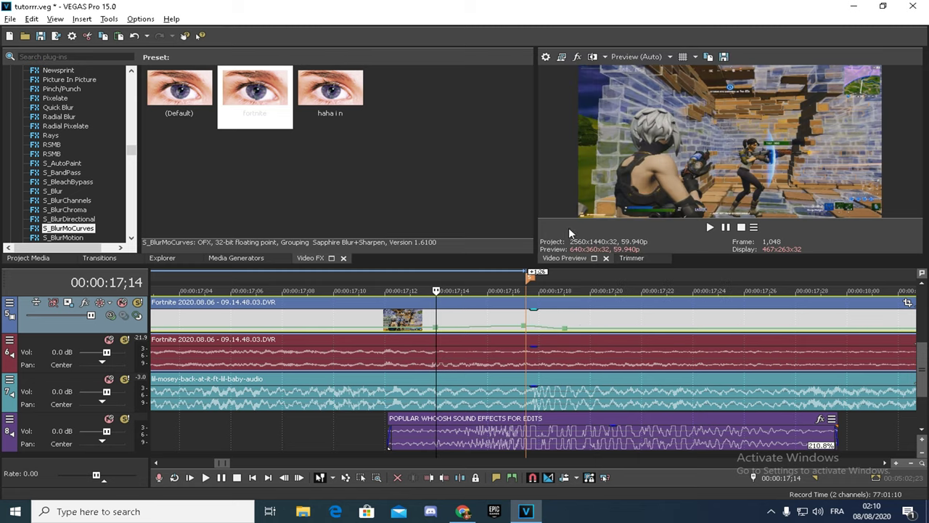
Play back the transition into the 09.14.48.03 clip and its velocity change around 00:00:17;17 to check the beat timing.
{"action": "scroll", "coordinate": [419, 321], "scroll_direction": "down", "scroll_amount": 6}
{"action": "left_click", "coordinate": [345, 322]}
{"action": "left_click", "coordinate": [710, 227]}
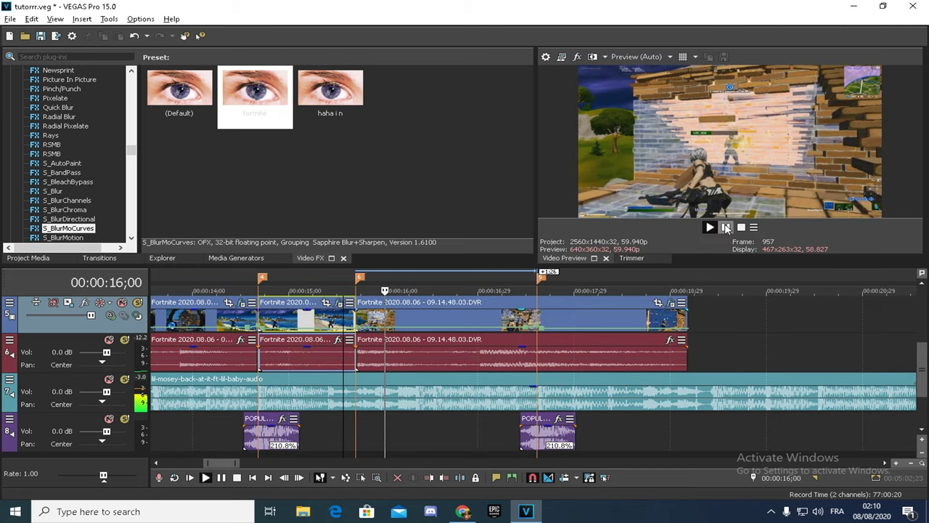
{"action": "left_click", "coordinate": [727, 228]}
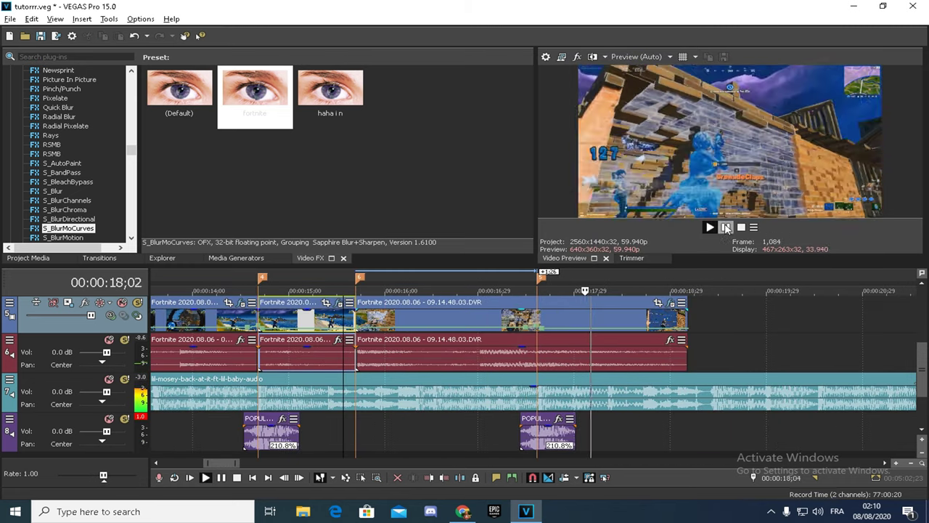
{"action": "left_click", "coordinate": [505, 320]}
{"action": "left_click", "coordinate": [711, 228]}
{"action": "left_click", "coordinate": [728, 229]}
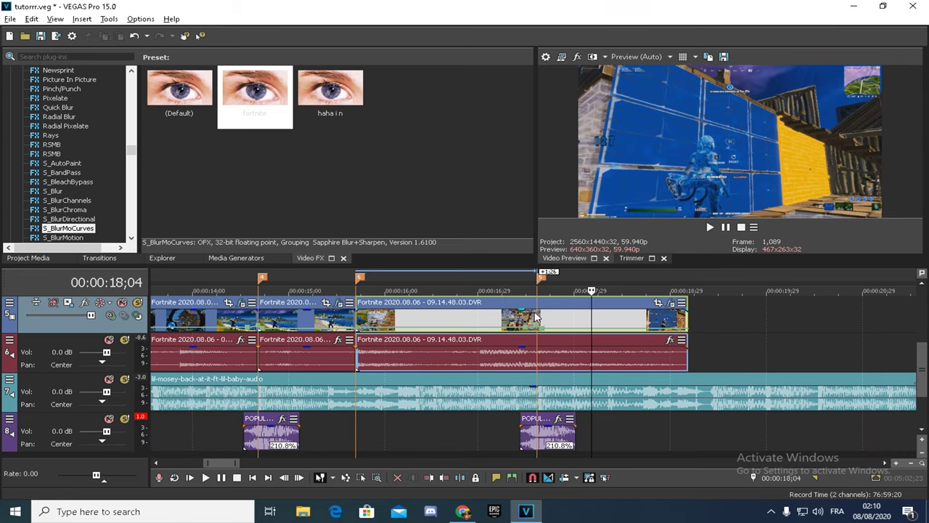
{"action": "left_click", "coordinate": [528, 316]}
{"action": "left_click", "coordinate": [714, 228]}
{"action": "left_click", "coordinate": [726, 228]}
{"action": "left_click", "coordinate": [556, 312]}
{"action": "left_click", "coordinate": [712, 228]}
{"action": "left_click", "coordinate": [728, 229]}
{"action": "left_click", "coordinate": [537, 314]}
Shift the 09.14.48.03 clip about one frame earlier to fine-tune its timing against the 00:00:17;17 marker.
{"action": "left_click", "coordinate": [361, 308]}
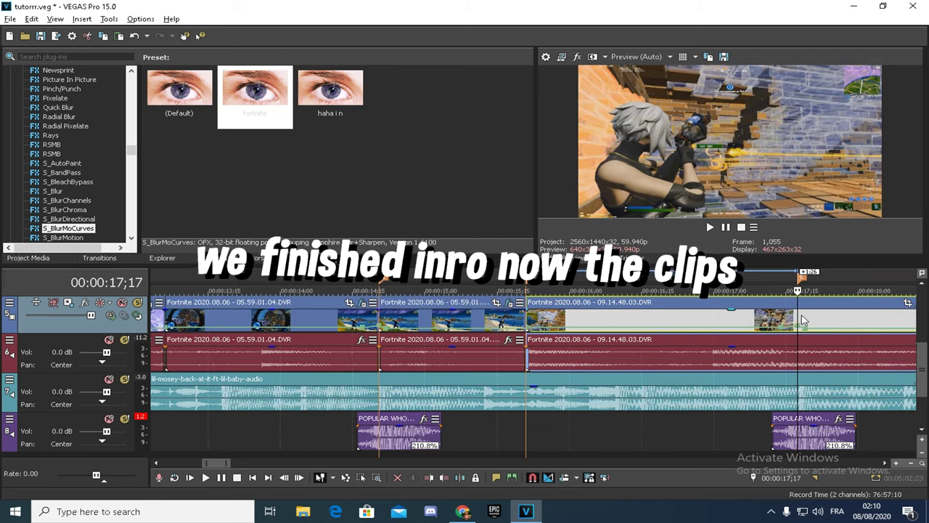
{"action": "scroll", "coordinate": [611, 321], "scroll_direction": "up", "scroll_amount": 3}
{"action": "left_click_drag", "start_coordinate": [611, 321], "coordinate": [592, 322]}
{"action": "scroll", "coordinate": [557, 318], "scroll_direction": "down", "scroll_amount": 3}
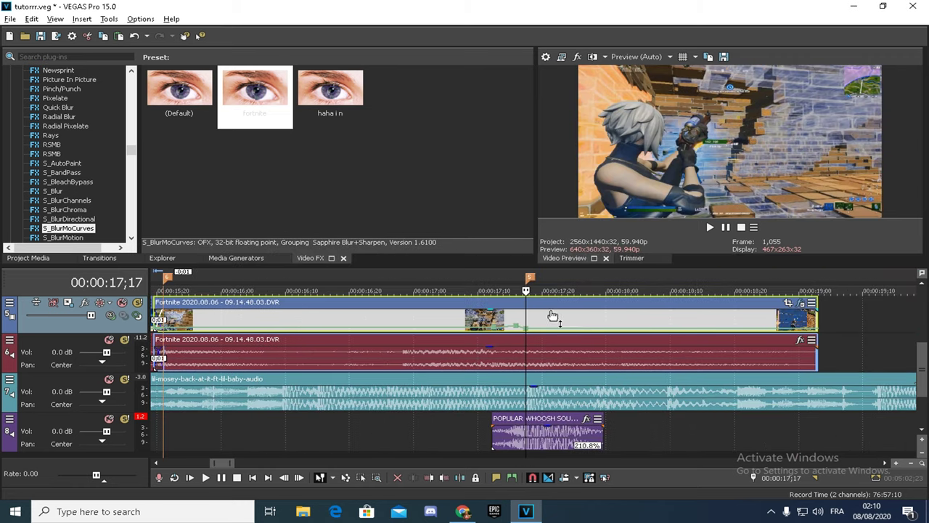
Split the 09.14.48.03 clip at the 00:00:15;21 marker and delete the sliver overlapping the previous clip.
{"action": "left_click", "coordinate": [349, 307]}
{"action": "scroll", "coordinate": [349, 307], "scroll_direction": "up", "scroll_amount": 4}
{"action": "left_click", "coordinate": [473, 309]}
{"action": "right_click", "coordinate": [488, 306]}
{"action": "left_click", "coordinate": [501, 306]}
{"action": "left_click", "coordinate": [449, 306]}
{"action": "key", "text": "Delete"}
Open the 09.14.48.03 clip's S_BlurMoCurves effect and add a Shift X keyframe at 00:00:00;01.
{"action": "left_click", "coordinate": [528, 315]}
{"action": "scroll", "coordinate": [581, 317], "scroll_direction": "down", "scroll_amount": 5}
{"action": "left_click", "coordinate": [832, 304]}
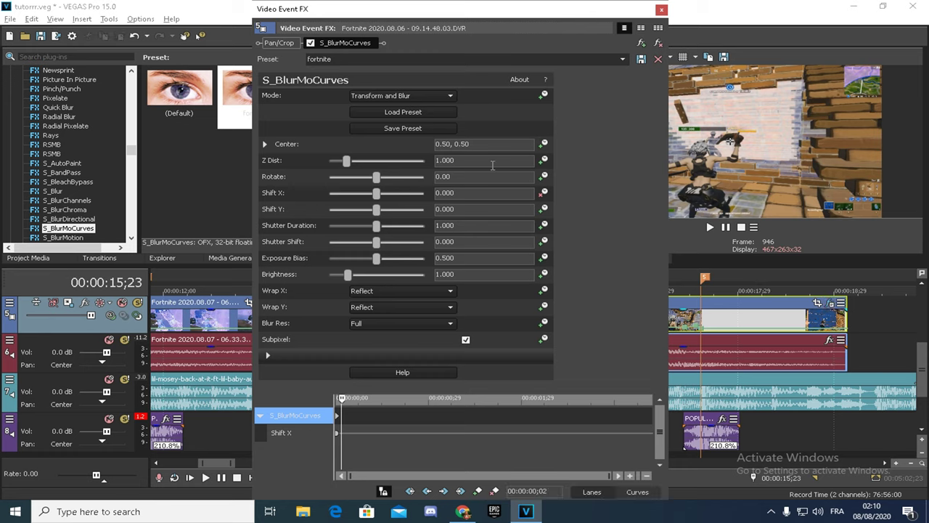
{"action": "key", "text": "Right"}
{"action": "key", "text": "Right"}
{"action": "key", "text": "Right"}
{"action": "key", "text": "Right"}
{"action": "key", "text": "Right"}
{"action": "key", "text": "Left"}
{"action": "key", "text": "Left"}
{"action": "key", "text": "Left"}
{"action": "key", "text": "Left"}
{"action": "key", "text": "Left"}
{"action": "key", "text": "Left"}
{"action": "key", "text": "Left"}
{"action": "scroll", "coordinate": [475, 448], "scroll_direction": "up", "scroll_amount": 8}
{"action": "key", "text": "Right"}
{"action": "scroll", "coordinate": [485, 462], "scroll_direction": "down", "scroll_amount": 3}
{"action": "key", "text": "Left"}
{"action": "scroll", "coordinate": [373, 445], "scroll_direction": "down", "scroll_amount": 3}
{"action": "double_click", "coordinate": [373, 433]}
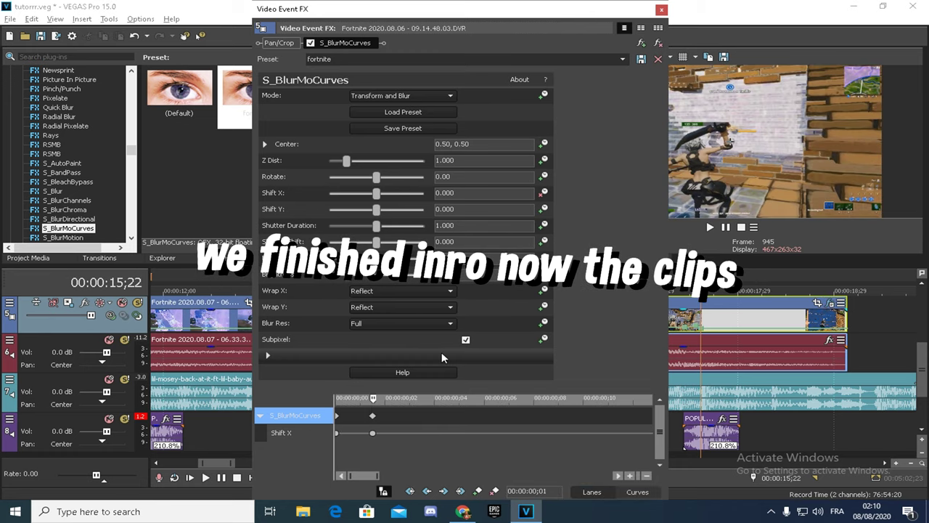
Increase Shift X at the 00:00:00;00 keyframe of the 09.14.48.03 clip's blur and close the effect settings.
{"action": "key", "text": "Left"}
{"action": "left_click_drag", "start_coordinate": [376, 193], "coordinate": [401, 192]}
{"action": "left_click", "coordinate": [437, 192]}
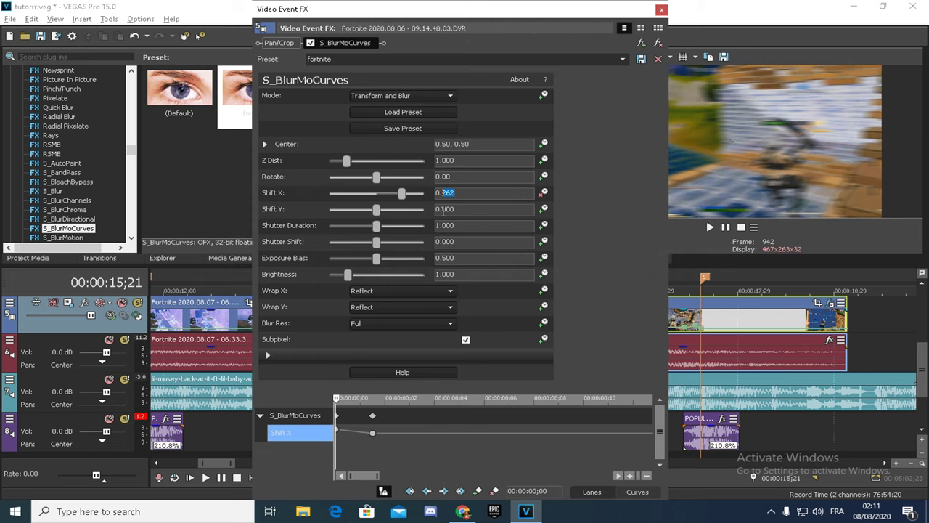
{"action": "left_click", "coordinate": [661, 9]}
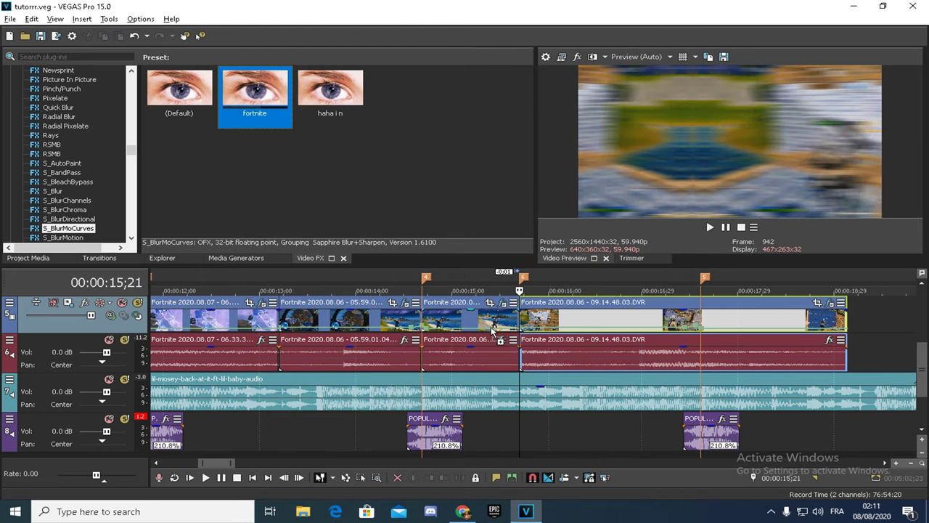
Apply the S_BlurMoCurves fortnite preset to the 05.59.01.04 clip ending at the 00:00:15;21 marker, enable Shift X animation and set Z Dist to 1.
{"action": "left_click_drag", "start_coordinate": [493, 330], "coordinate": [492, 328]}
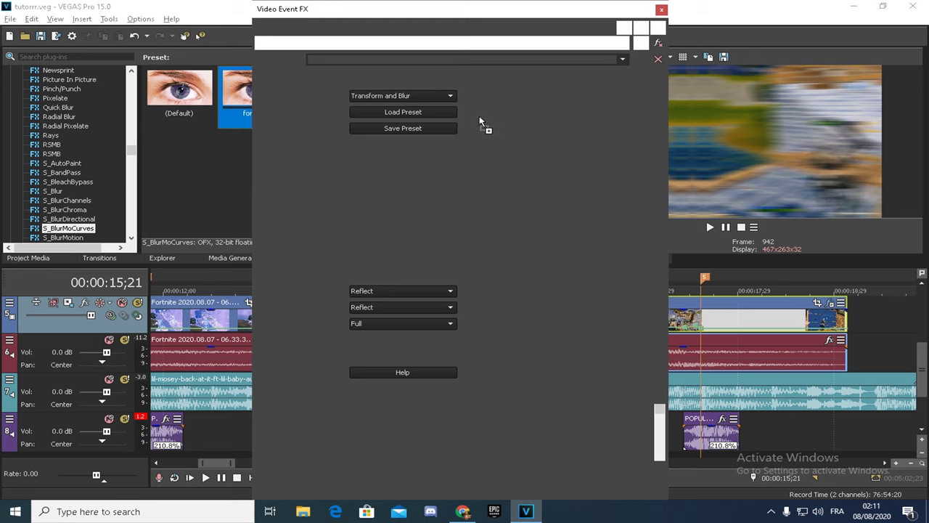
{"action": "right_click", "coordinate": [483, 161]}
{"action": "left_click", "coordinate": [446, 194]}
{"action": "left_click_drag", "start_coordinate": [660, 415], "coordinate": [660, 457]}
{"action": "left_click", "coordinate": [350, 437]}
{"action": "left_click", "coordinate": [631, 438]}
{"action": "left_click", "coordinate": [650, 438]}
{"action": "key", "text": "Left"}
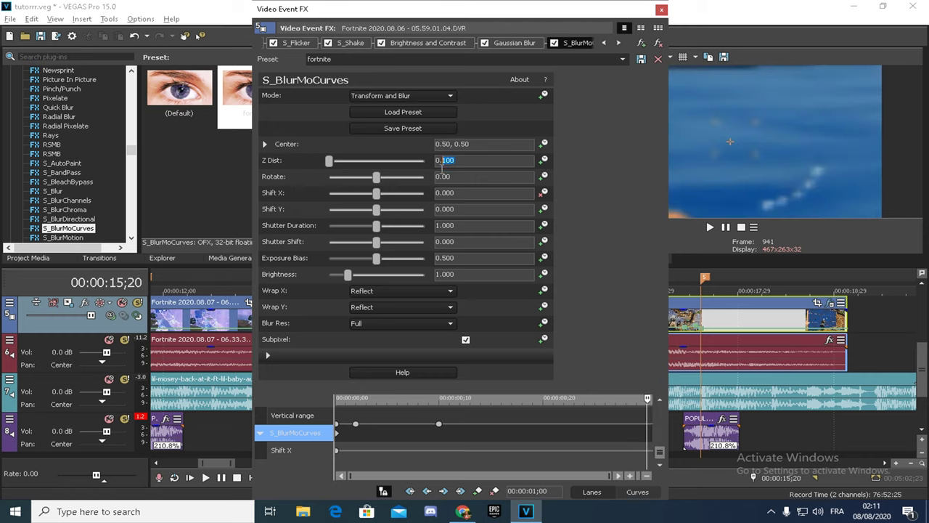
{"action": "type", "text": "1"}
{"action": "key", "text": "Return"}
Keyframe Shift X just before and at the end of the 05.59.01.04 clip, with -0.357 at the end, and close the effect settings.
{"action": "left_click", "coordinate": [638, 451]}
{"action": "key", "text": "Right"}
{"action": "key", "text": "Right"}
{"action": "left_click", "coordinate": [478, 491]}
{"action": "key", "text": "Left"}
{"action": "key", "text": "Left"}
{"action": "left_click", "coordinate": [478, 491]}
{"action": "key", "text": "Right"}
{"action": "key", "text": "Right"}
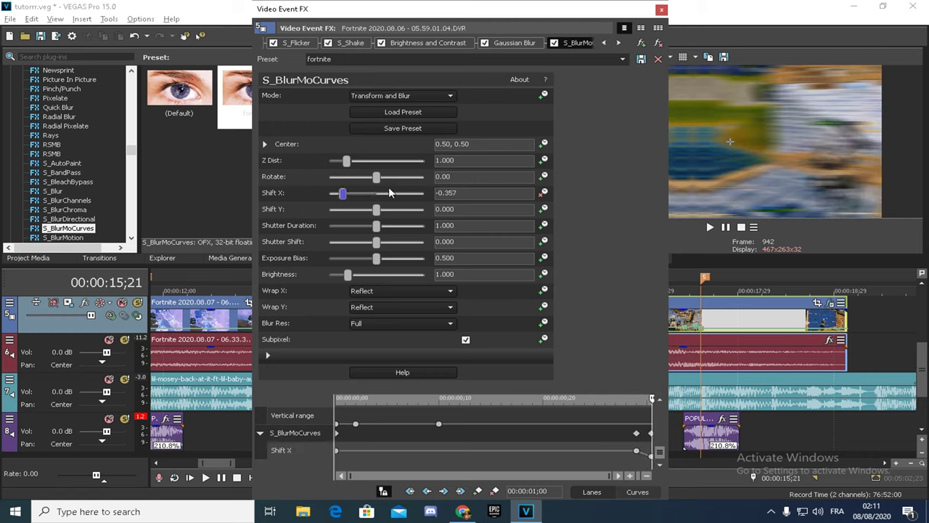
{"action": "left_click", "coordinate": [661, 10]}
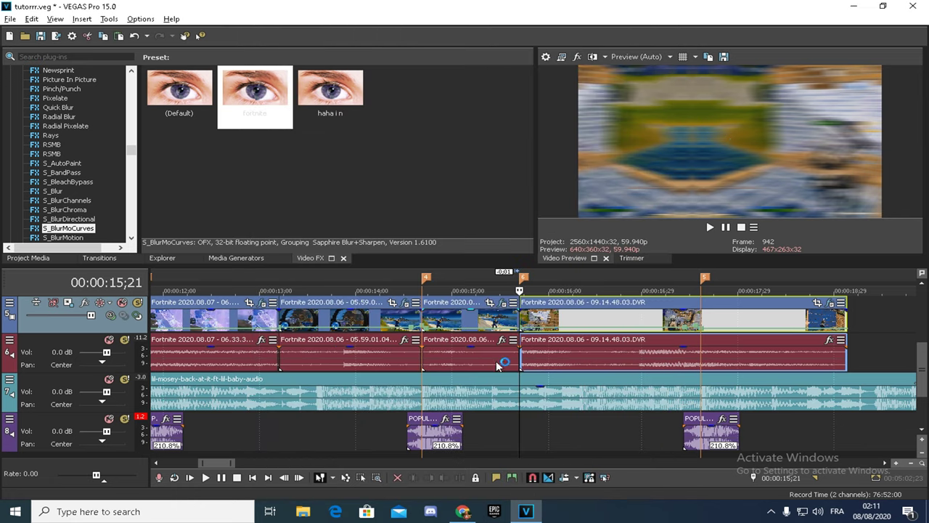
Preview the transition and add two adjacent velocity points to the 09.14.48.03 clip around 00:00:18;03.
{"action": "left_click", "coordinate": [710, 226]}
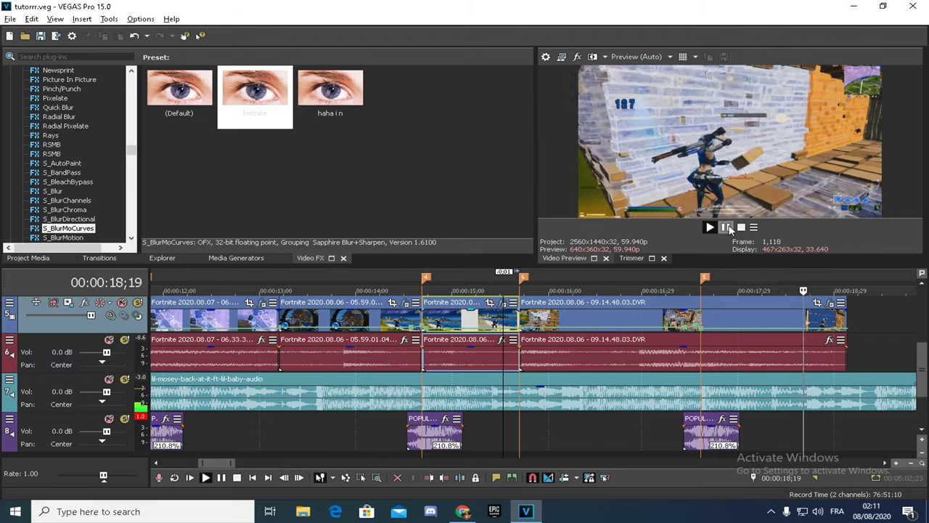
{"action": "left_click", "coordinate": [702, 320]}
{"action": "scroll", "coordinate": [728, 324], "scroll_direction": "up", "scroll_amount": 3}
{"action": "key", "text": "Right"}
{"action": "key", "text": "Right"}
{"action": "key", "text": "Right"}
{"action": "key", "text": "Right"}
{"action": "key", "text": "Right"}
{"action": "key", "text": "Right"}
{"action": "key", "text": "Right"}
{"action": "key", "text": "Right"}
{"action": "key", "text": "Right"}
{"action": "key", "text": "Right"}
{"action": "key", "text": "Right"}
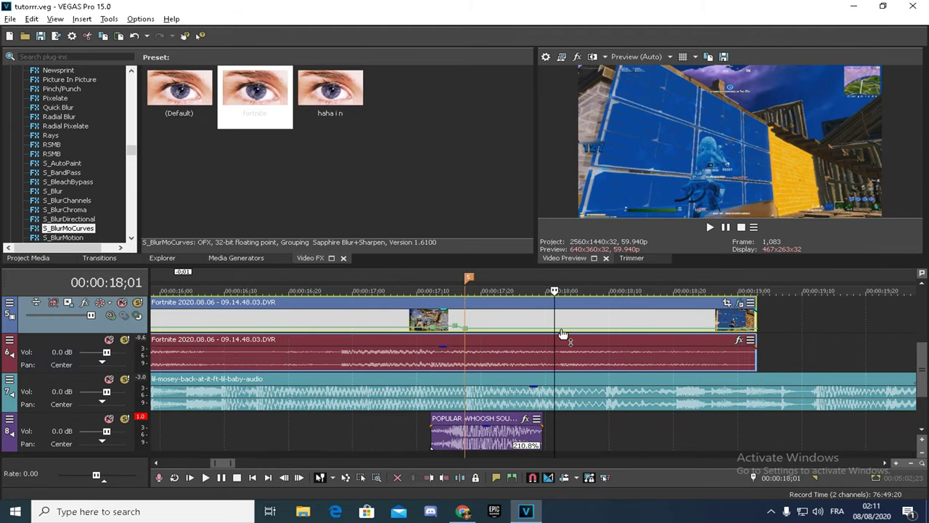
{"action": "double_click", "coordinate": [564, 329]}
{"action": "left_click", "coordinate": [567, 324]}
{"action": "right_click", "coordinate": [569, 328]}
{"action": "left_click", "coordinate": [576, 336]}
Set the velocity points around 00:00:18;03 on the 09.14.48.03 clip to 40% forward velocity and normal velocity.
{"action": "right_click", "coordinate": [569, 328]}
{"action": "left_click", "coordinate": [627, 93]}
{"action": "right_click", "coordinate": [565, 329]}
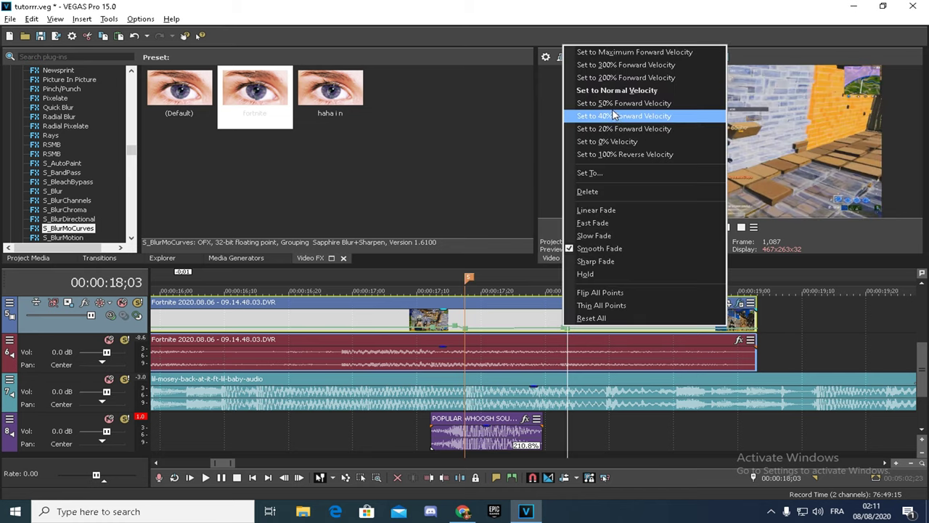
{"action": "left_click", "coordinate": [615, 114]}
{"action": "scroll", "coordinate": [563, 330], "scroll_direction": "up", "scroll_amount": 4}
{"action": "right_click", "coordinate": [523, 329]}
{"action": "left_click", "coordinate": [572, 92]}
{"action": "scroll", "coordinate": [529, 285], "scroll_direction": "down", "scroll_amount": 5}
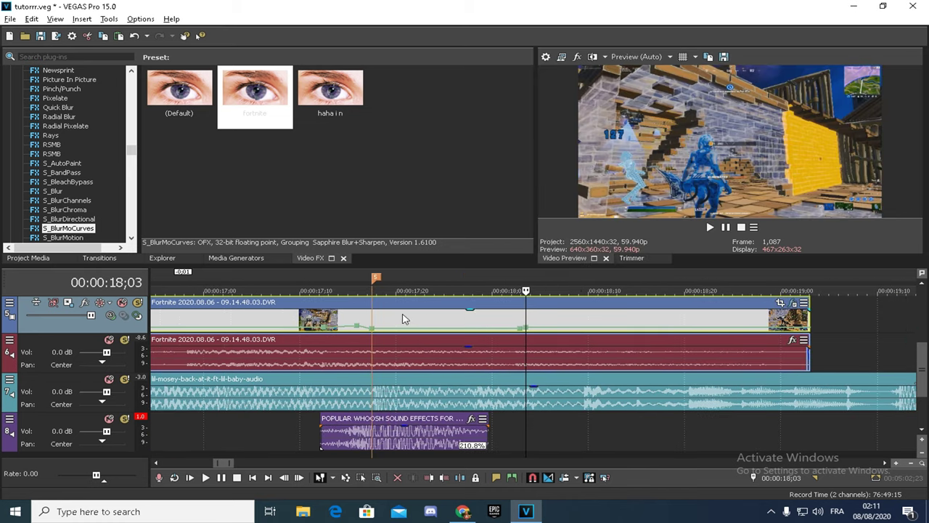
Split the 09.14.48.03 clip just before the 00:00:17;17 marker.
{"action": "left_click", "coordinate": [376, 311]}
{"action": "scroll", "coordinate": [369, 309], "scroll_direction": "up", "scroll_amount": 3}
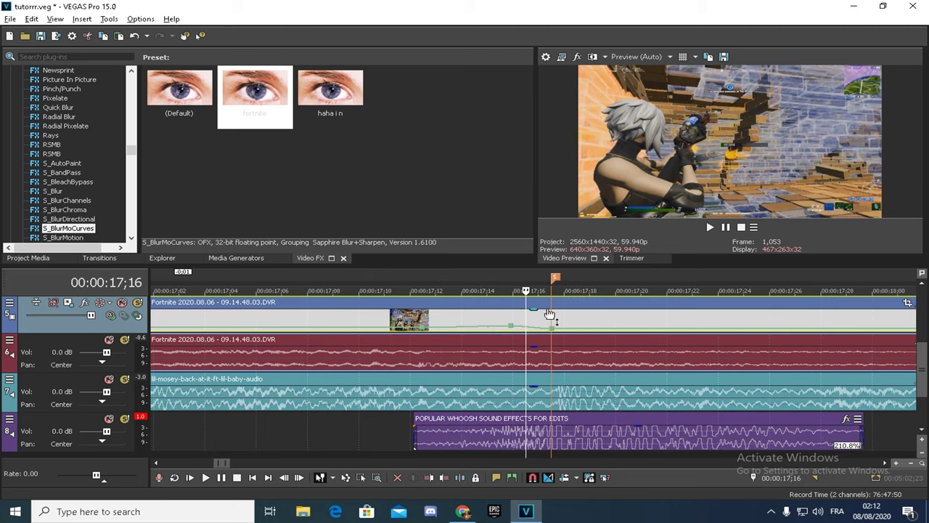
{"action": "right_click", "coordinate": [565, 311]}
{"action": "left_click", "coordinate": [581, 305]}
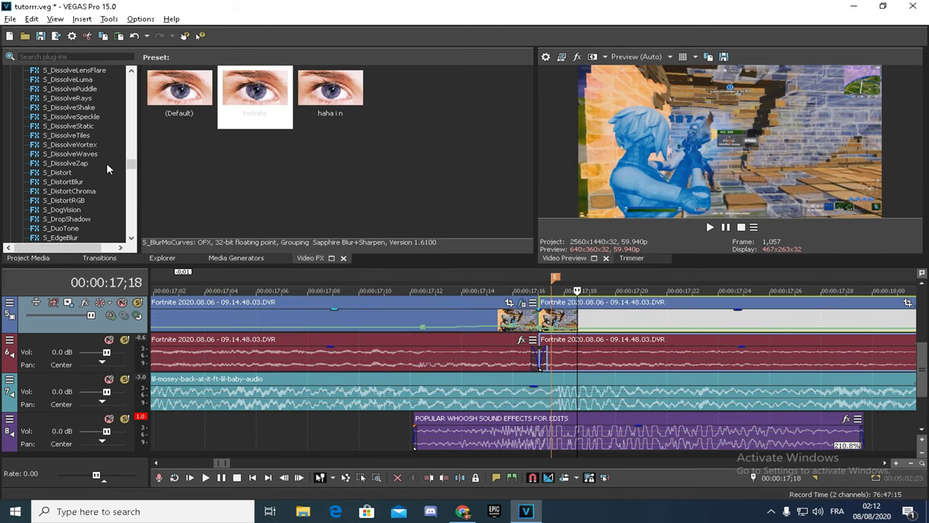
Apply the S_Flicker fortnite preset and the S_Shake fortnite kill preset to the 09.14.48.03 segment after the split.
{"action": "left_click_drag", "start_coordinate": [579, 319], "coordinate": [581, 320]}
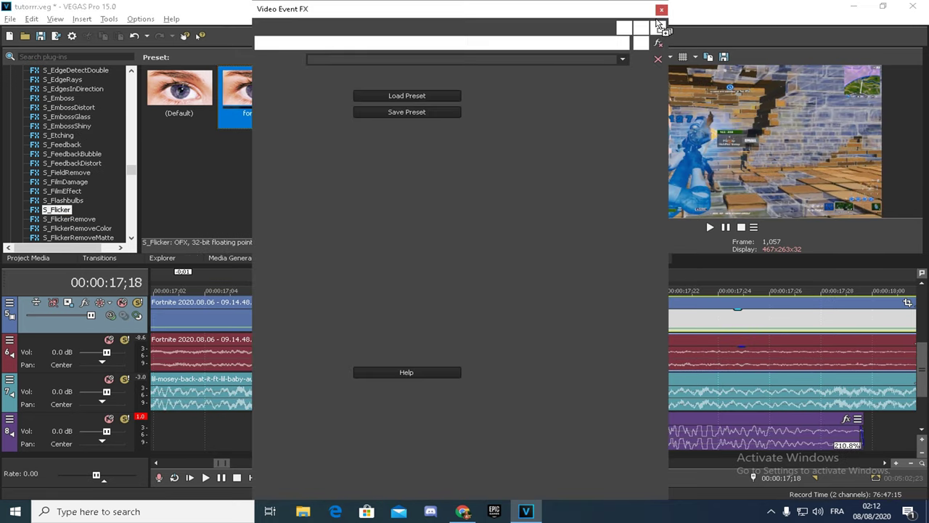
{"action": "left_click", "coordinate": [662, 10]}
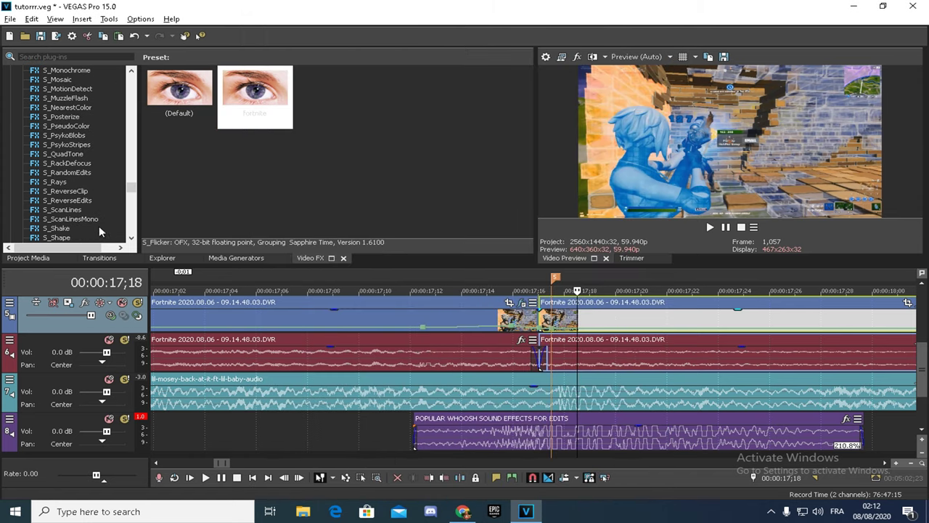
{"action": "left_click", "coordinate": [103, 228]}
{"action": "left_click_drag", "start_coordinate": [601, 325], "coordinate": [602, 326]}
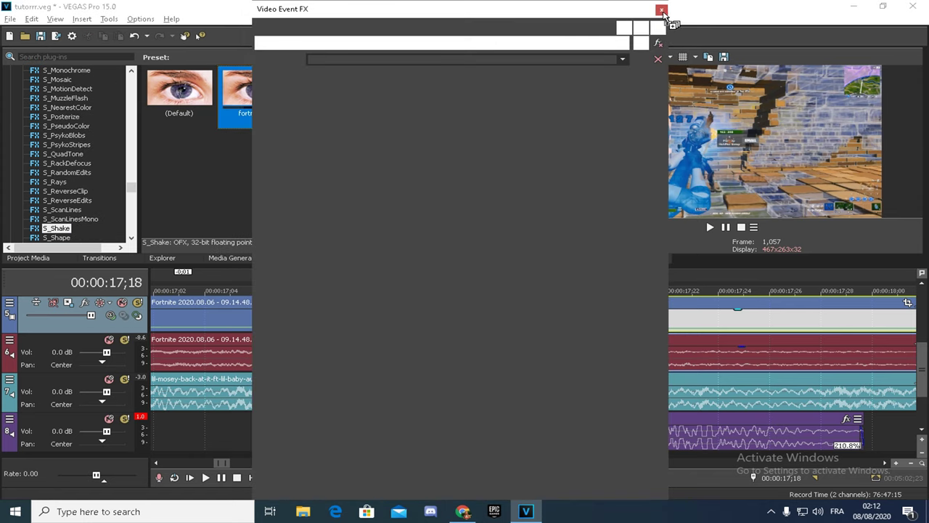
{"action": "left_click", "coordinate": [661, 10]}
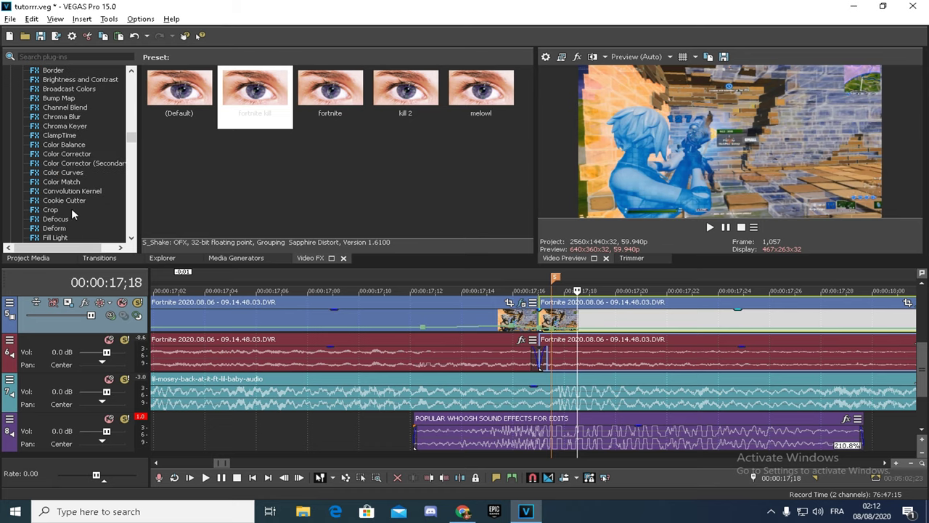
Add the default Gaussian Blur to the segment after the split, animate both ranges and set horizontal and vertical range to 0.01 at the second keyframe.
{"action": "left_click", "coordinate": [61, 181]}
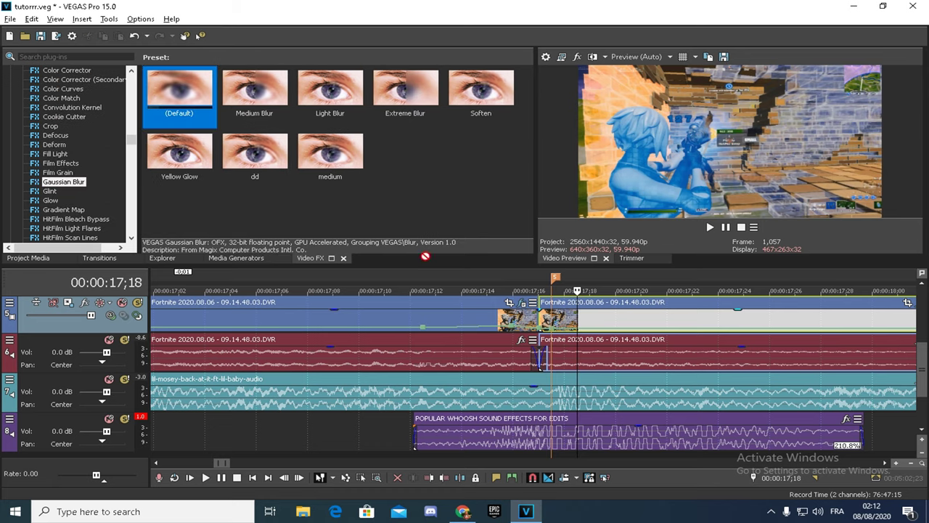
{"action": "left_click_drag", "start_coordinate": [426, 257], "coordinate": [564, 321]}
{"action": "left_click_drag", "start_coordinate": [328, 112], "coordinate": [327, 116]}
{"action": "left_click", "coordinate": [543, 96]}
{"action": "left_click", "coordinate": [542, 111]}
{"action": "left_click_drag", "start_coordinate": [659, 427], "coordinate": [659, 453]}
{"action": "scroll", "coordinate": [351, 427], "scroll_direction": "up", "scroll_amount": 5}
{"action": "left_click", "coordinate": [338, 416]}
{"action": "key", "text": "Right"}
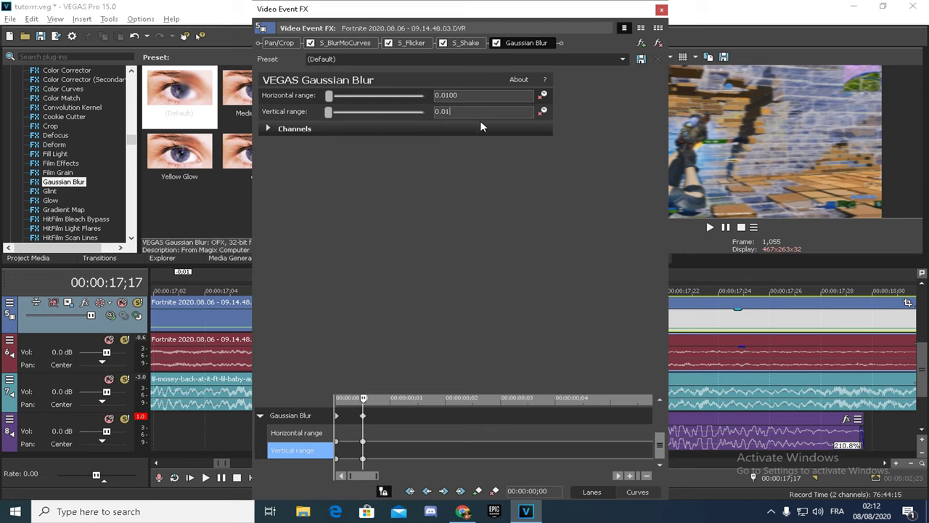
{"action": "left_click", "coordinate": [537, 424]}
Add a Gaussian Blur keyframe at 00:00:00;05 and close the effect settings.
{"action": "scroll", "coordinate": [537, 423], "scroll_direction": "down", "scroll_amount": 3}
{"action": "key", "text": "Left"}
{"action": "key", "text": "Left"}
{"action": "key", "text": "Left"}
{"action": "key", "text": "Left"}
{"action": "left_click", "coordinate": [477, 492]}
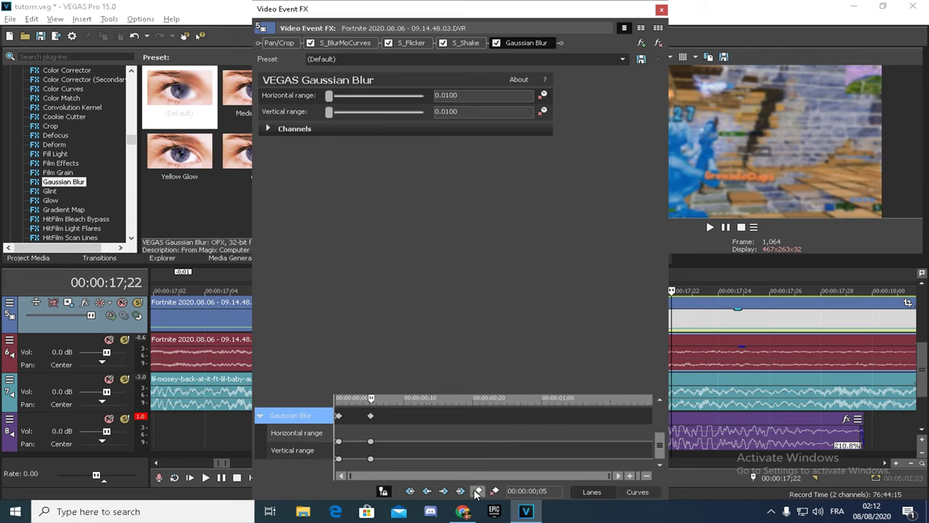
{"action": "left_click", "coordinate": [661, 10]}
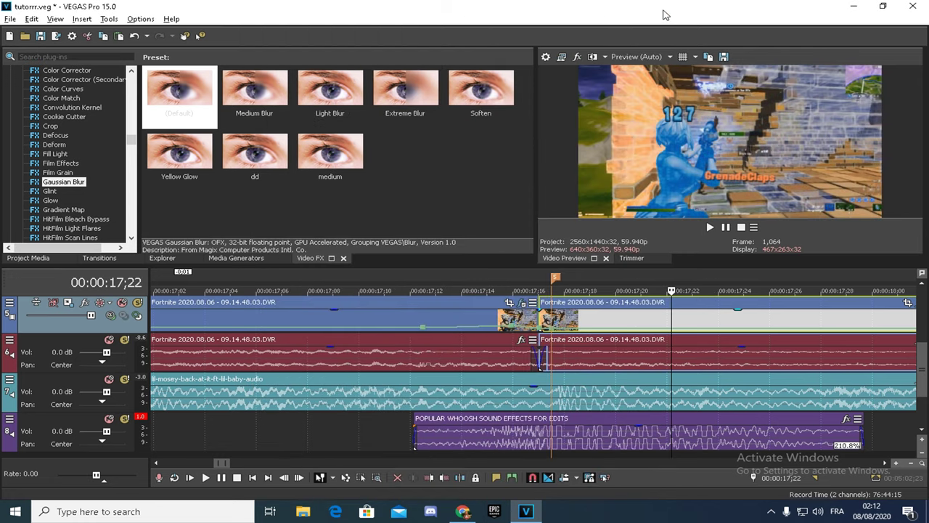
Play the whole montage from the beginning to review the edit.
{"action": "scroll", "coordinate": [172, 433], "scroll_direction": "down", "scroll_amount": 6}
{"action": "left_click", "coordinate": [155, 428]}
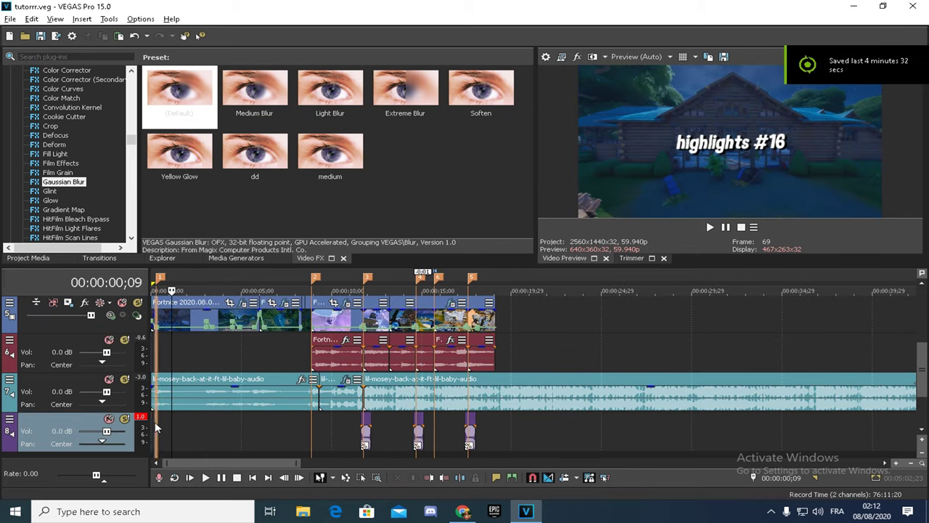
{"action": "key", "text": "space"}
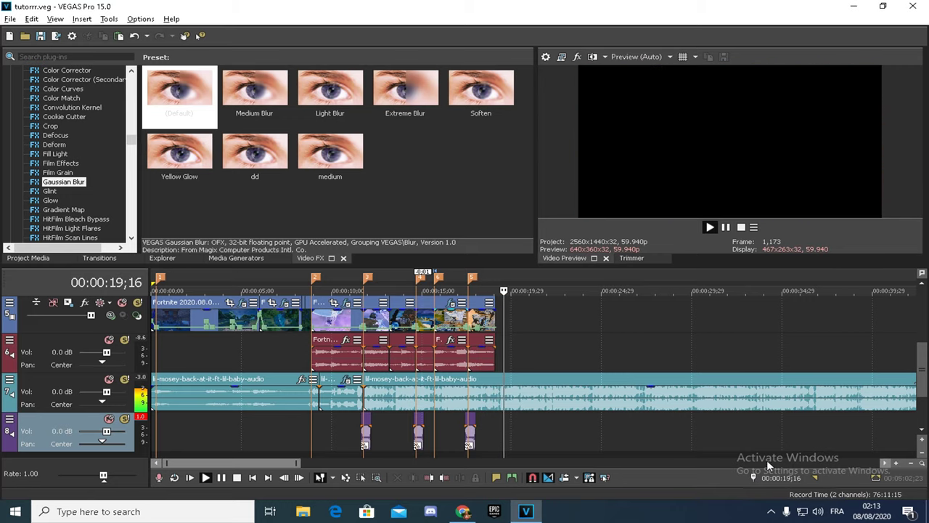
{"action": "right_click", "coordinate": [659, 365]}
{"action": "left_click", "coordinate": [494, 315]}
{"action": "scroll", "coordinate": [548, 321], "scroll_direction": "up", "scroll_amount": 4}
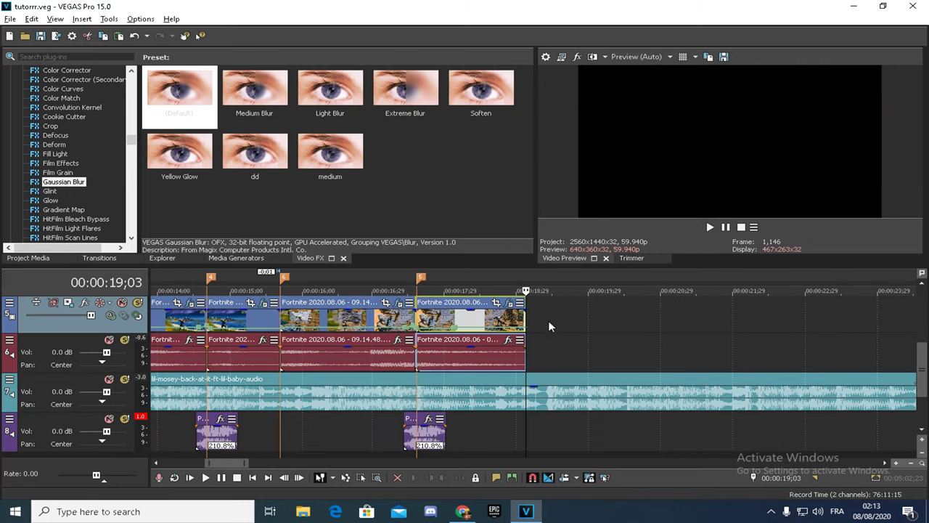
{"action": "left_click", "coordinate": [534, 306]}
{"action": "scroll", "coordinate": [531, 310], "scroll_direction": "up", "scroll_amount": 3}
{"action": "left_click_drag", "start_coordinate": [525, 310], "coordinate": [882, 307]}
{"action": "scroll", "coordinate": [845, 306], "scroll_direction": "down", "scroll_amount": 1}
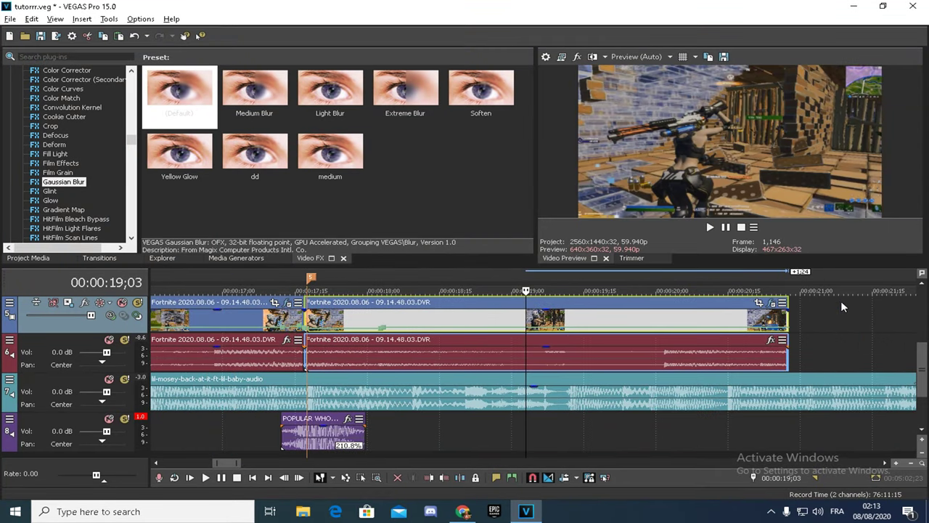
{"action": "scroll", "coordinate": [844, 306], "scroll_direction": "down", "scroll_amount": 1}
{"action": "left_click_drag", "start_coordinate": [701, 312], "coordinate": [526, 313]}
Import old-film-grain-overlay-download from Downloads onto the video track at about 00:00:19;16, after the last gameplay clip.
{"action": "left_click", "coordinate": [568, 316]}
{"action": "mouse_move", "coordinate": [925, 378]}
{"action": "left_mouse_down"}
{"action": "mouse_move", "coordinate": [920, 299]}
{"action": "mouse_move", "coordinate": [922, 364]}
{"action": "left_mouse_up"}
{"action": "left_click", "coordinate": [8, 19]}
{"action": "left_click", "coordinate": [277, 202]}
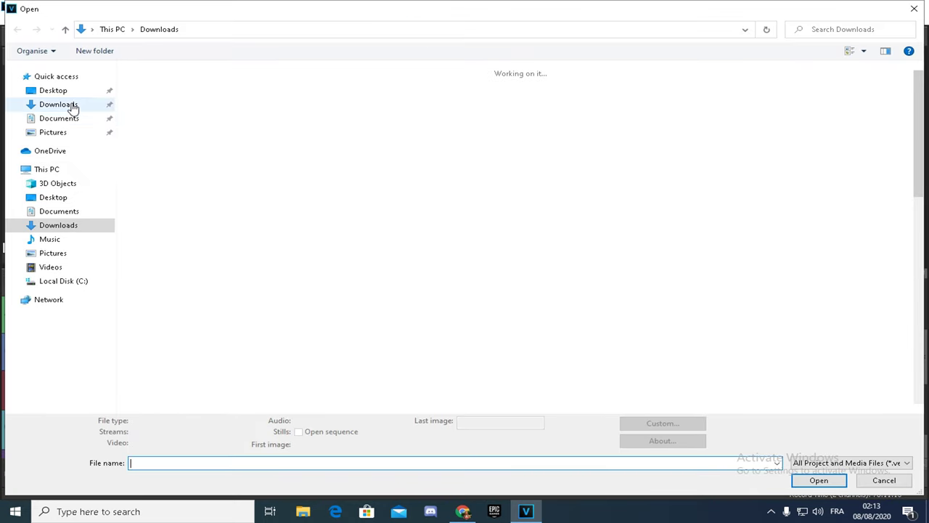
{"action": "left_click", "coordinate": [197, 88]}
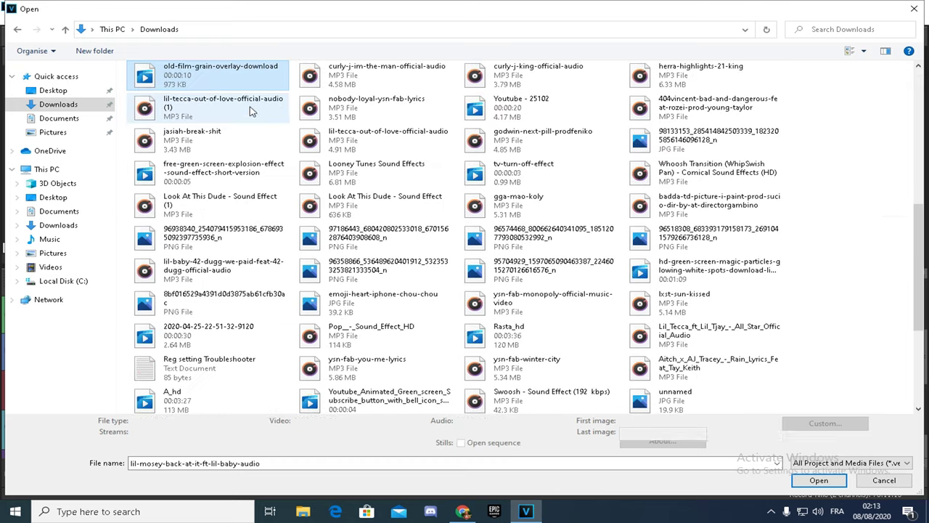
{"action": "key", "text": "Return"}
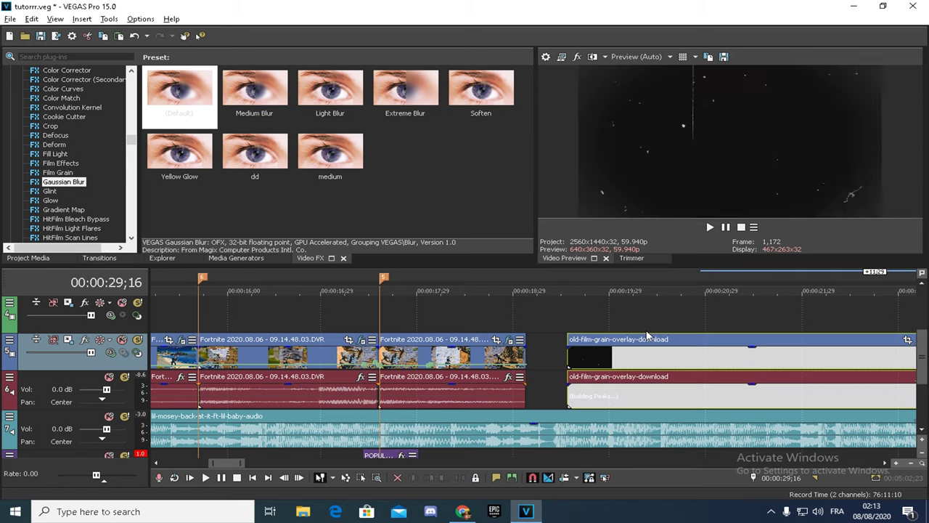
Play the music past the last gameplay clip and place a marker on the beat at 00:00:20;15.
{"action": "left_click", "coordinate": [545, 316]}
{"action": "left_click", "coordinate": [442, 307]}
{"action": "key", "text": "space"}
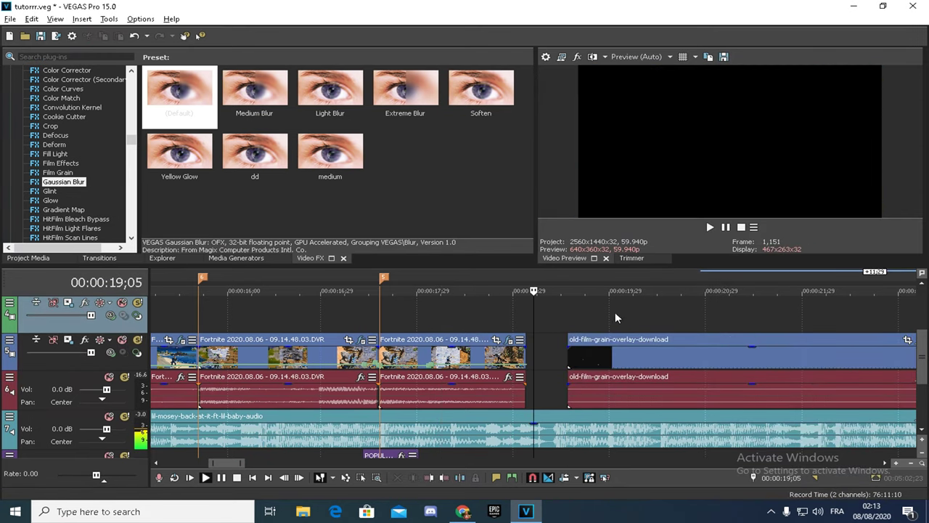
{"action": "key", "text": "space"}
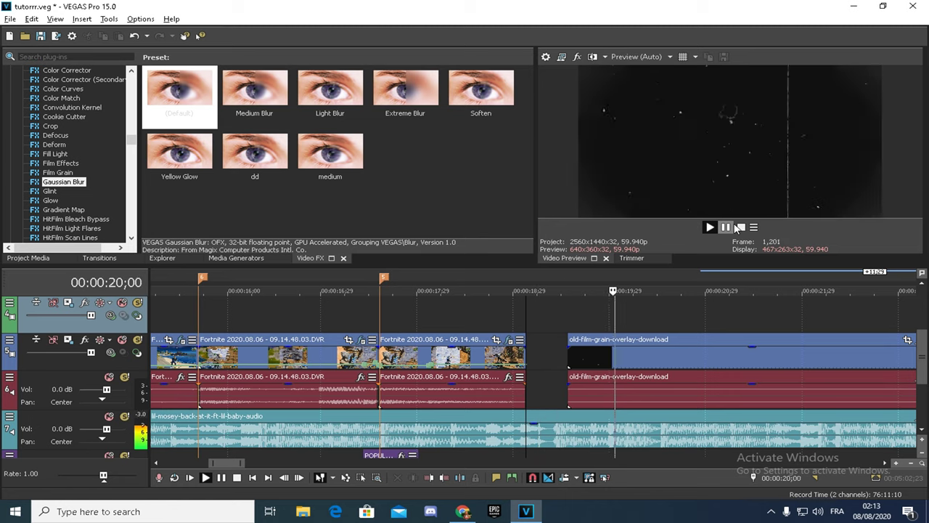
{"action": "left_click", "coordinate": [732, 227]}
{"action": "scroll", "coordinate": [597, 387], "scroll_direction": "up", "scroll_amount": 3}
{"action": "key", "text": "grave"}
{"action": "key", "text": "grave"}
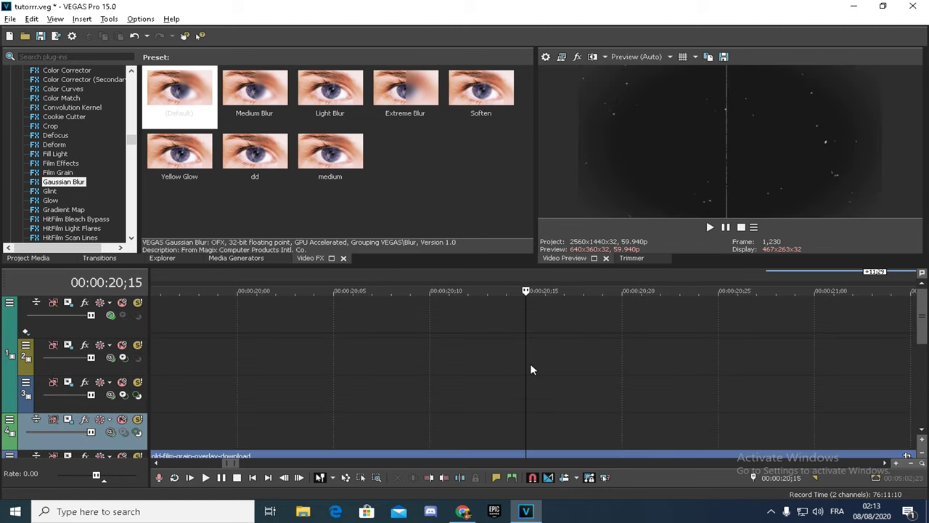
Move the film grain overlay to start at the 00:00:20;15 marker and extend the last 09.14.48.03 segment to meet it.
{"action": "left_click_drag", "start_coordinate": [921, 329], "coordinate": [919, 358]}
{"action": "left_click_drag", "start_coordinate": [481, 357], "coordinate": [574, 356]}
{"action": "left_click_drag", "start_coordinate": [391, 339], "coordinate": [526, 342]}
Play the extended last 09.14.48.03 segment to check its ending before the film grain overlay.
{"action": "left_click", "coordinate": [293, 366]}
{"action": "key", "text": "space"}
{"action": "left_click", "coordinate": [710, 227]}
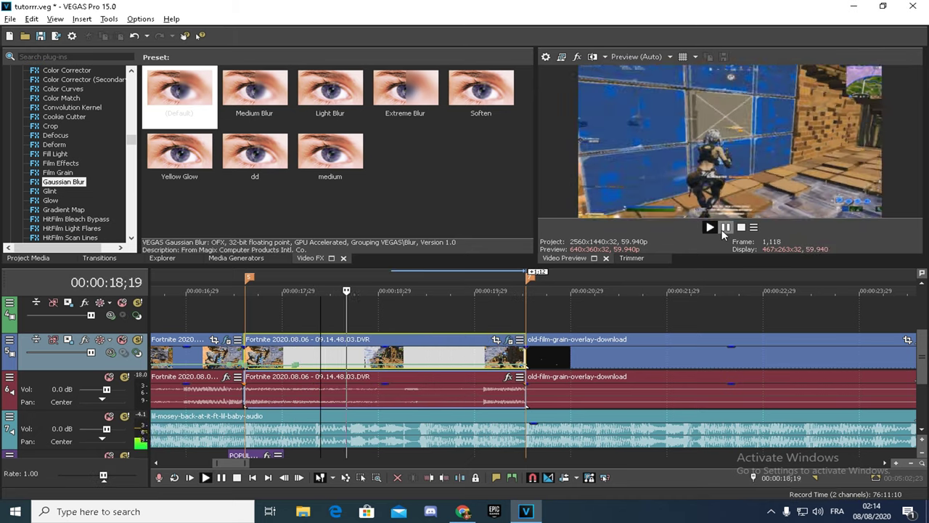
{"action": "left_click", "coordinate": [724, 229]}
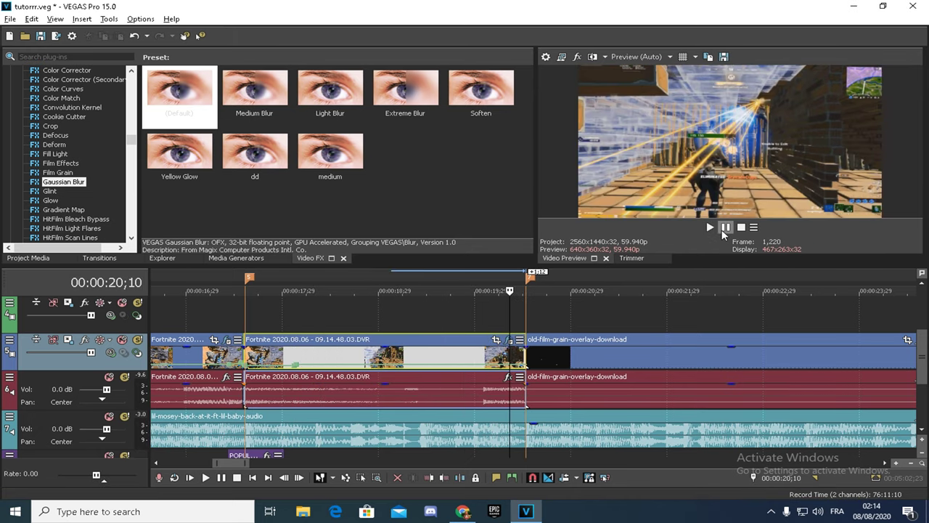
{"action": "left_click", "coordinate": [450, 360]}
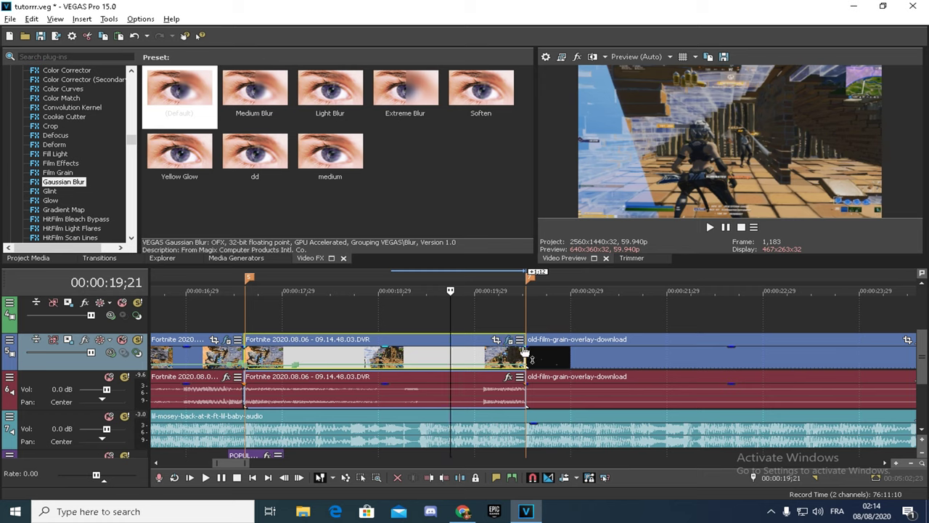
Add a fade-out to the last 09.14.48.03 segment starting at about 00:00:18;27 and preview it.
{"action": "left_click_drag", "start_coordinate": [476, 346], "coordinate": [372, 348]}
{"action": "left_click", "coordinate": [338, 357]}
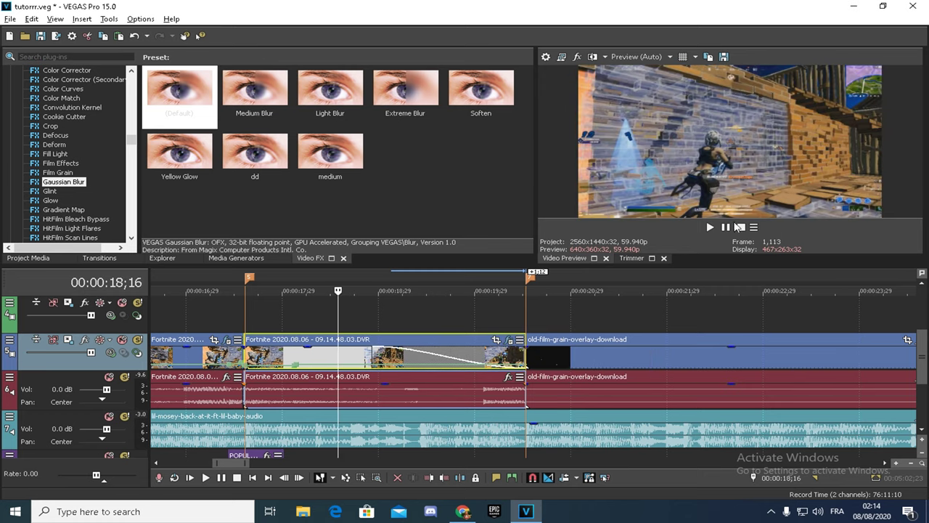
{"action": "key", "text": "space"}
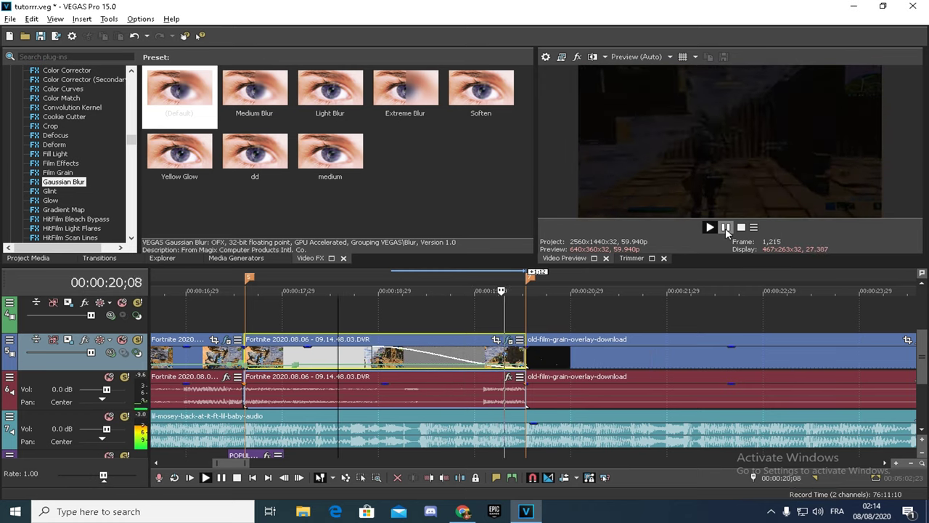
{"action": "left_click", "coordinate": [726, 228]}
Lengthen the last segment's fade-out so it starts at about 00:00:18;11, preview it and return to the 00:00:20;15 marker.
{"action": "left_click_drag", "start_coordinate": [377, 348], "coordinate": [325, 348]}
{"action": "left_click", "coordinate": [304, 356]}
{"action": "key", "text": "space"}
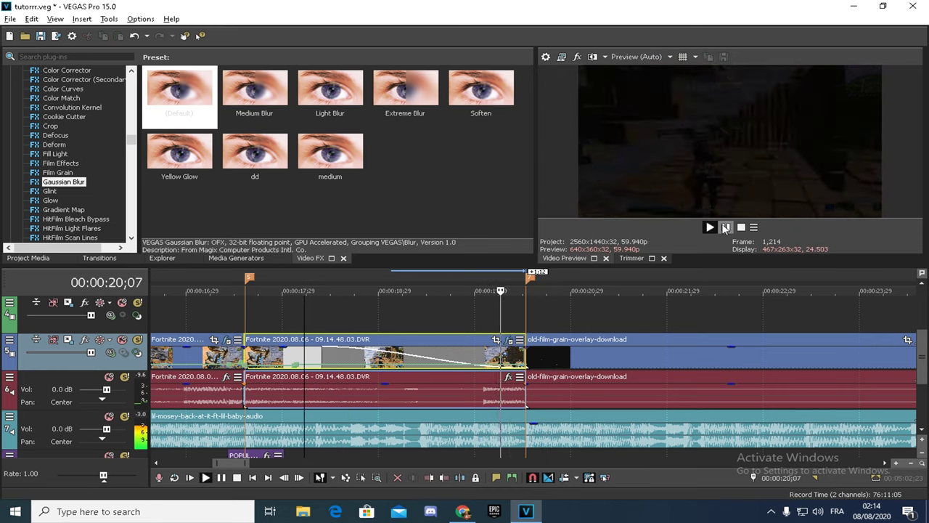
{"action": "left_click", "coordinate": [725, 228]}
{"action": "left_click", "coordinate": [529, 318]}
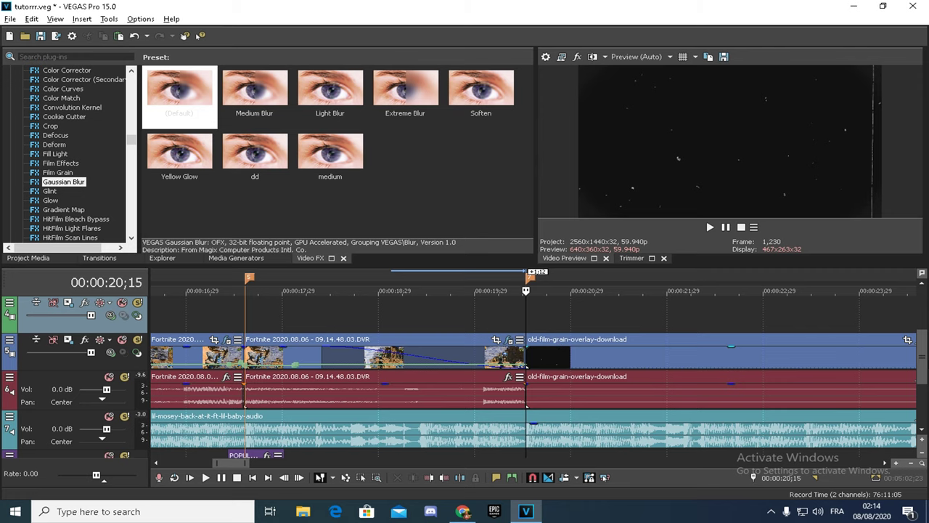
Add a (Legacy) Text event reading "Thanks for watching" above the film grain overlay, matching the overlay's length.
{"action": "scroll", "coordinate": [771, 330], "scroll_direction": "down", "scroll_amount": 6}
{"action": "left_click", "coordinate": [272, 261]}
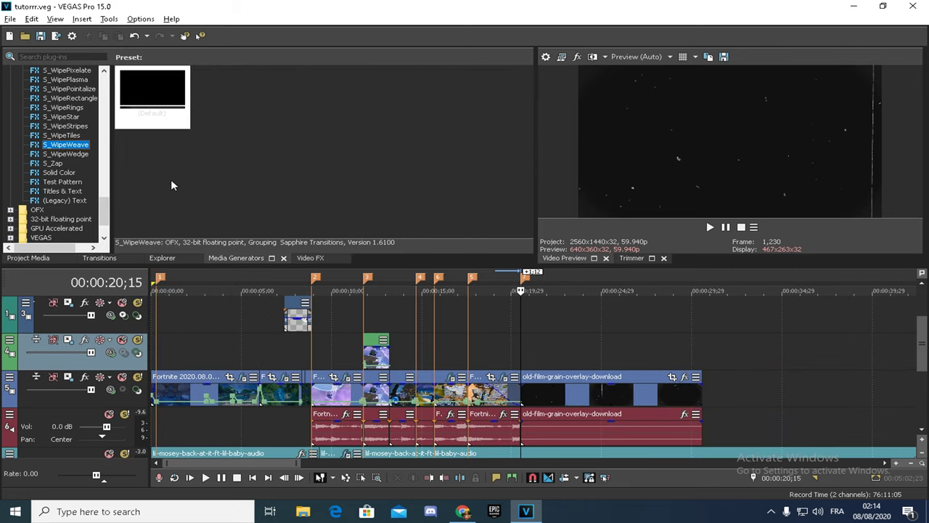
{"action": "left_click_drag", "start_coordinate": [305, 215], "coordinate": [543, 350]}
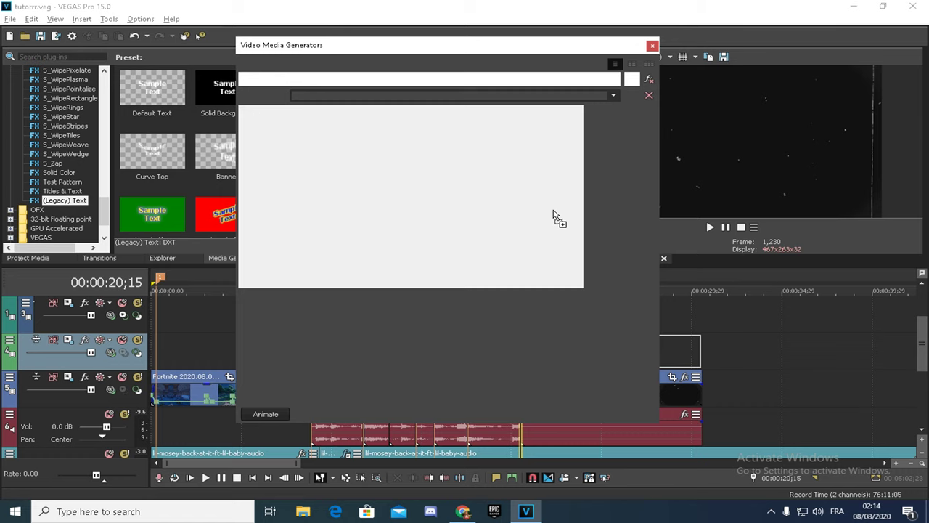
{"action": "right_click", "coordinate": [554, 209]}
{"action": "left_click", "coordinate": [591, 272]}
{"action": "key", "text": "BackSpace"}
{"action": "type", "text": "Than"}
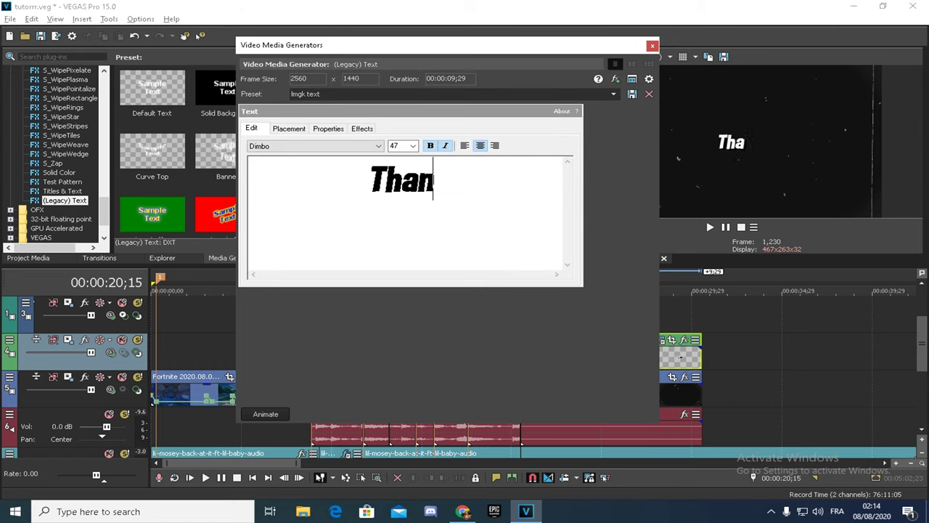
{"action": "type", "text": "ks for watching"}
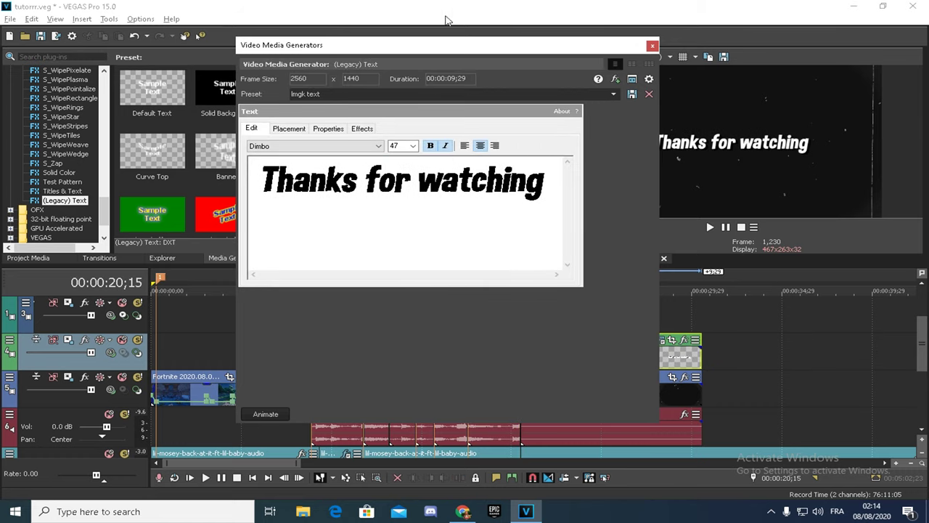
{"action": "left_click", "coordinate": [650, 48]}
Paste a copy of the Displacement Map event at the 00:00:20;15 marker and extend it to the end of the "Thanks for watching" text.
{"action": "left_click", "coordinate": [304, 259]}
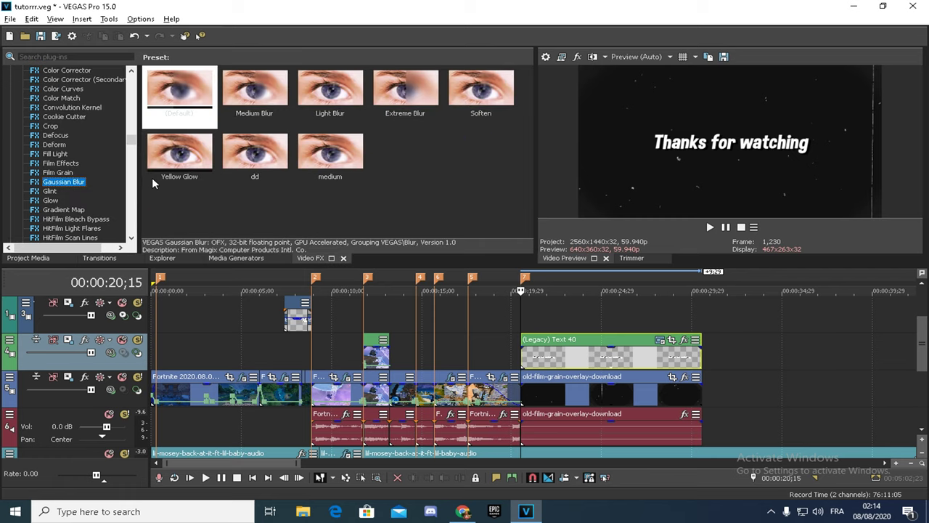
{"action": "scroll", "coordinate": [113, 182], "scroll_direction": "up", "scroll_amount": 16}
{"action": "left_click_drag", "start_coordinate": [922, 343], "coordinate": [922, 309]}
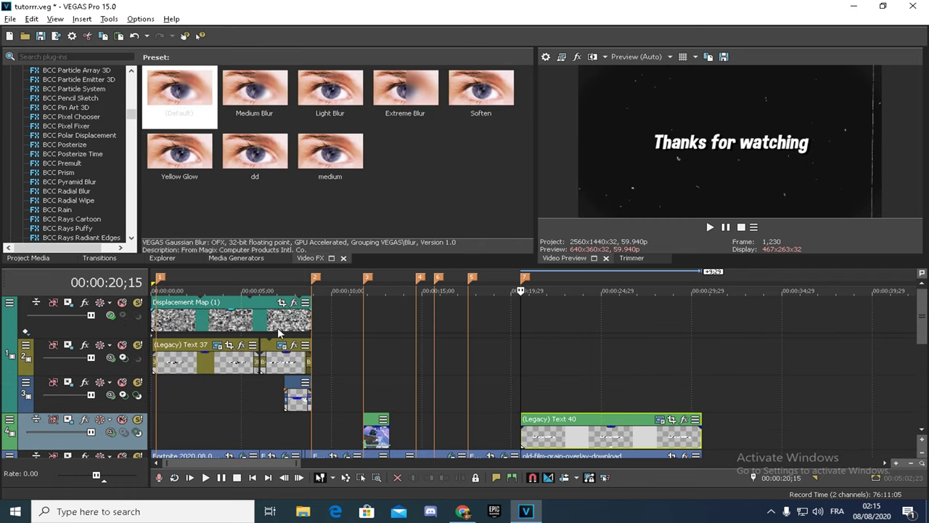
{"action": "left_click", "coordinate": [277, 322]}
{"action": "left_click", "coordinate": [522, 312]}
{"action": "key", "text": "ctrl+v"}
{"action": "left_click_drag", "start_coordinate": [679, 312], "coordinate": [701, 312]}
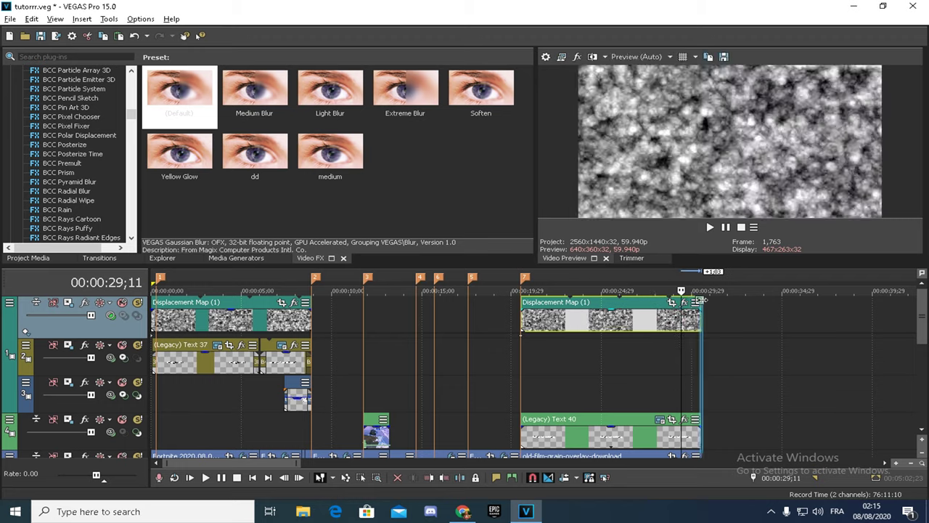
Apply the S_DropShadow effect with the fortnite preset to the "Thanks for watching" text.
{"action": "left_click", "coordinate": [718, 315]}
{"action": "scroll", "coordinate": [65, 178], "scroll_direction": "down", "scroll_amount": 6}
{"action": "left_click_drag", "start_coordinate": [132, 120], "coordinate": [133, 167]}
{"action": "left_click", "coordinate": [55, 136]}
{"action": "scroll", "coordinate": [60, 137], "scroll_direction": "up", "scroll_amount": 4}
{"action": "scroll", "coordinate": [62, 139], "scroll_direction": "down", "scroll_amount": 3}
{"action": "left_click", "coordinate": [74, 219]}
{"action": "left_click", "coordinate": [67, 210]}
{"action": "left_click_drag", "start_coordinate": [254, 87], "coordinate": [563, 421]}
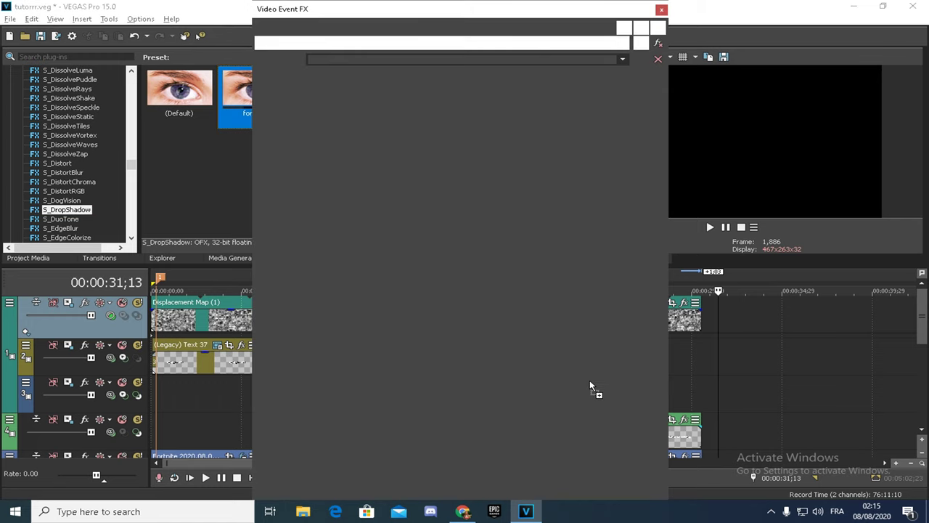
{"action": "left_click", "coordinate": [662, 10]}
{"action": "left_click", "coordinate": [661, 10]}
Apply the fortnite S_DropShadow preset to the second intro text and the track 3 event below it, and save the project.
{"action": "left_click_drag", "start_coordinate": [256, 88], "coordinate": [286, 357]}
{"action": "left_click", "coordinate": [661, 10]}
{"action": "left_click_drag", "start_coordinate": [256, 89], "coordinate": [303, 404]}
{"action": "left_click", "coordinate": [663, 11]}
{"action": "key", "text": "ctrl+s"}
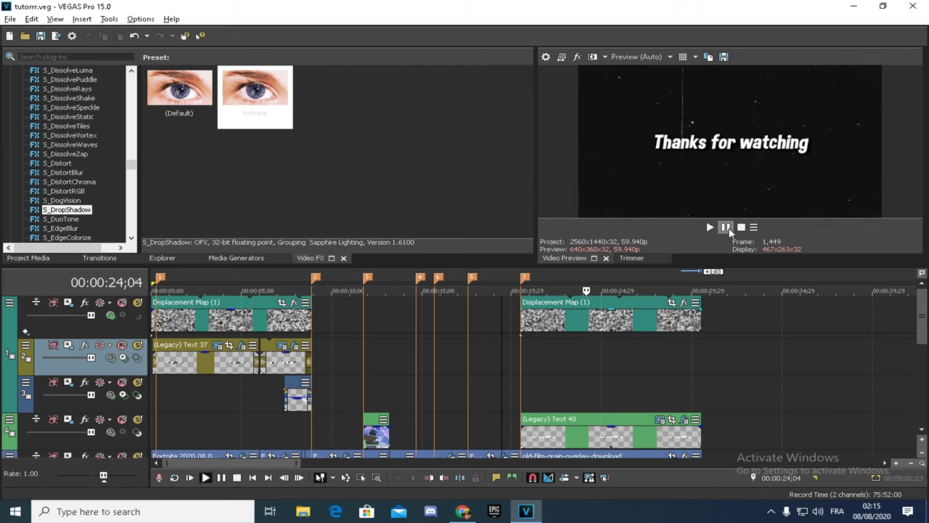
Move the "Thanks for watching" text to track 2 beneath the copied Displacement Map and preview the outro.
{"action": "left_click", "coordinate": [574, 315]}
{"action": "left_click", "coordinate": [598, 320]}
{"action": "left_click", "coordinate": [543, 319]}
{"action": "left_click", "coordinate": [522, 320]}
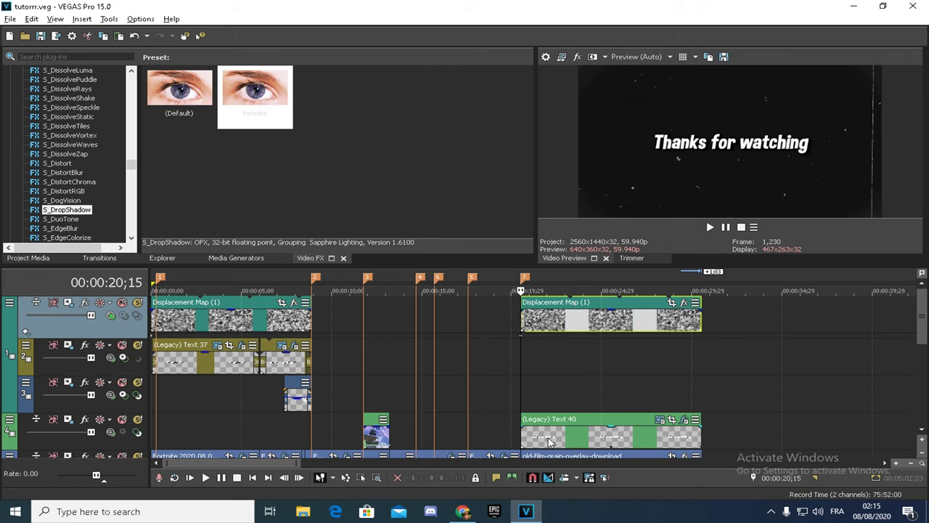
{"action": "left_click_drag", "start_coordinate": [549, 438], "coordinate": [549, 354]}
{"action": "left_click", "coordinate": [510, 356]}
{"action": "key", "text": "space"}
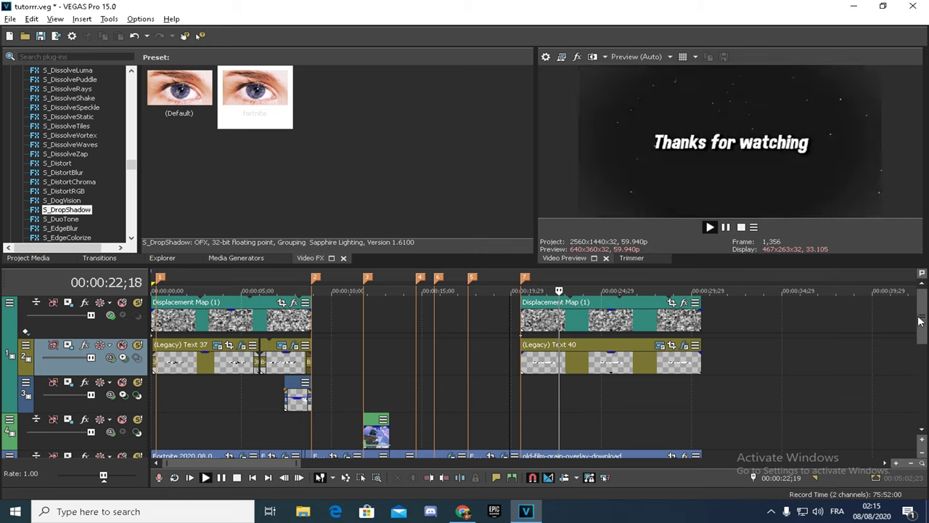
{"action": "scroll", "coordinate": [796, 344], "scroll_direction": "down", "scroll_amount": 2}
{"action": "left_click", "coordinate": [725, 227]}
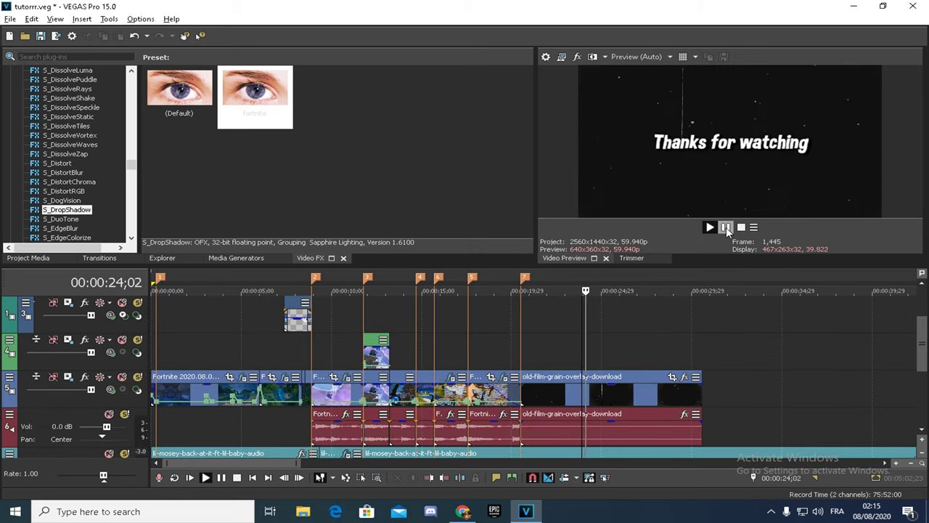
Trim the film grain overlay, the outro text and its Displacement Map so they end at 00:00:24;03.
{"action": "scroll", "coordinate": [678, 354], "scroll_direction": "down", "scroll_amount": 1}
{"action": "left_click", "coordinate": [650, 343]}
{"action": "left_click_drag", "start_coordinate": [649, 342], "coordinate": [586, 342]}
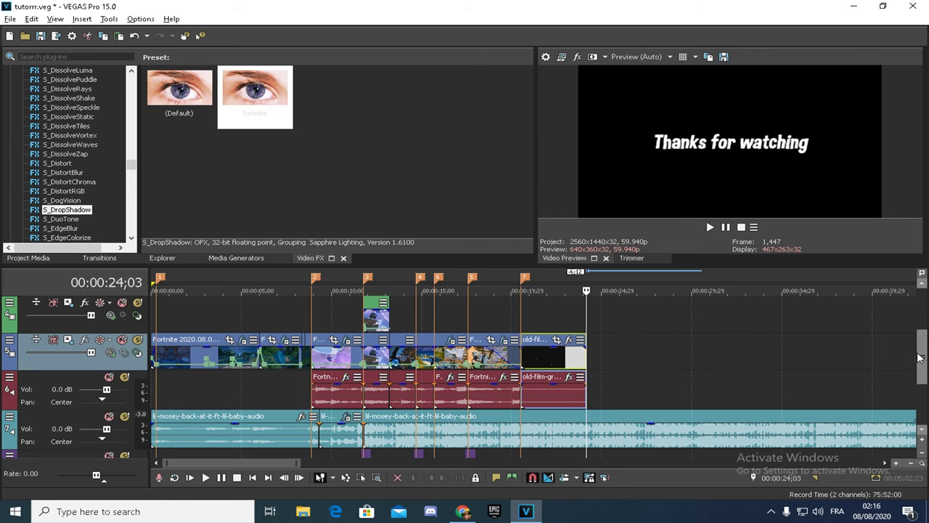
{"action": "left_click_drag", "start_coordinate": [923, 341], "coordinate": [923, 314]}
{"action": "left_click_drag", "start_coordinate": [701, 302], "coordinate": [587, 304]}
{"action": "left_click_drag", "start_coordinate": [923, 314], "coordinate": [924, 355]}
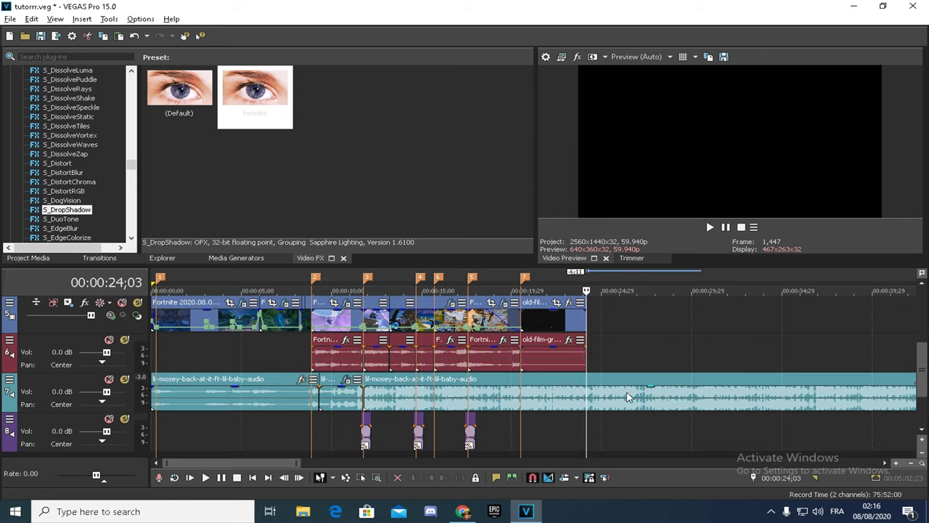
Split the music at 00:00:24;03 and delete the part after the outro.
{"action": "right_click", "coordinate": [628, 396]}
{"action": "left_click", "coordinate": [639, 315]}
{"action": "left_click", "coordinate": [609, 399]}
{"action": "key", "text": "Delete"}
Apply the default RSMB effect to track 5 with Blur Amt 0.20 and Sensitivity 100.00.
{"action": "mouse_move", "coordinate": [132, 169]}
{"action": "left_mouse_down"}
{"action": "mouse_move", "coordinate": [135, 141]}
{"action": "mouse_move", "coordinate": [133, 155]}
{"action": "left_mouse_up"}
{"action": "left_click", "coordinate": [52, 219]}
{"action": "left_click_drag", "start_coordinate": [179, 93], "coordinate": [168, 320]}
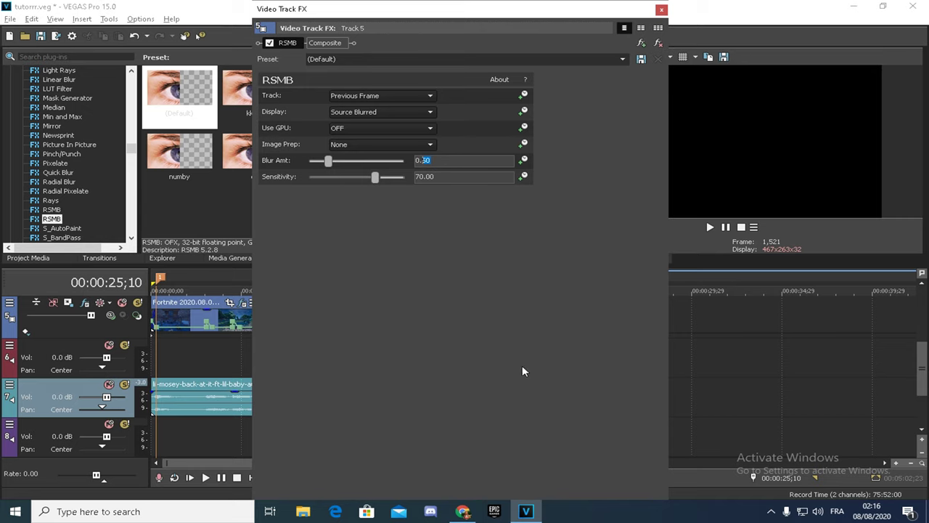
{"action": "type", "text": "0"}
{"action": "key", "text": "Return"}
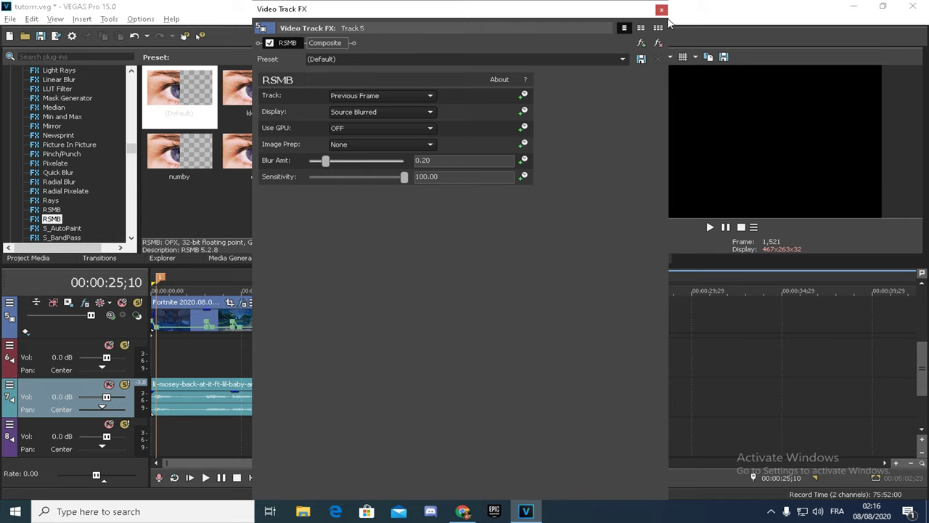
{"action": "left_click", "coordinate": [662, 11]}
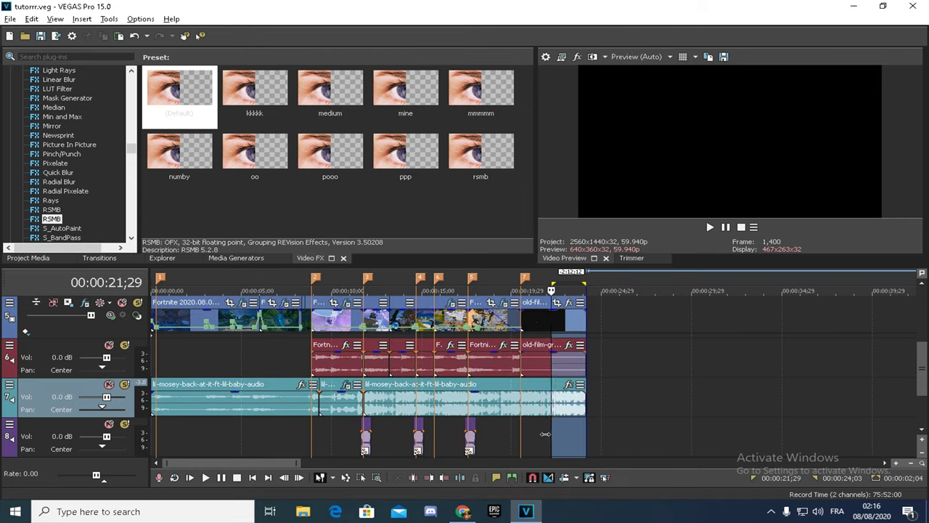
Choose the kkkkk MAGIX AVC/AAC MP4 render template and review its custom video and audio settings.
{"action": "left_click", "coordinate": [9, 19]}
{"action": "left_click", "coordinate": [63, 107]}
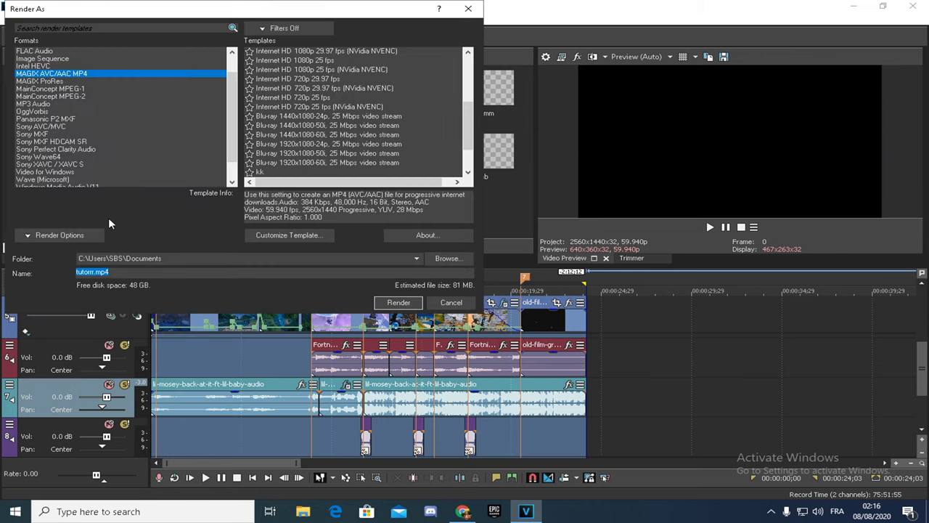
{"action": "scroll", "coordinate": [421, 127], "scroll_direction": "down", "scroll_amount": 2}
{"action": "left_click", "coordinate": [418, 134]}
{"action": "left_click", "coordinate": [316, 237]}
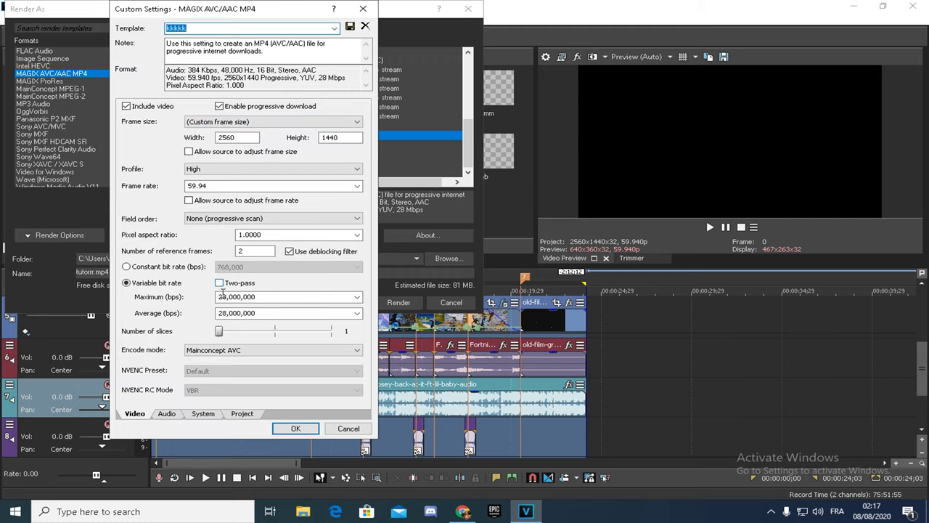
{"action": "left_click", "coordinate": [177, 418]}
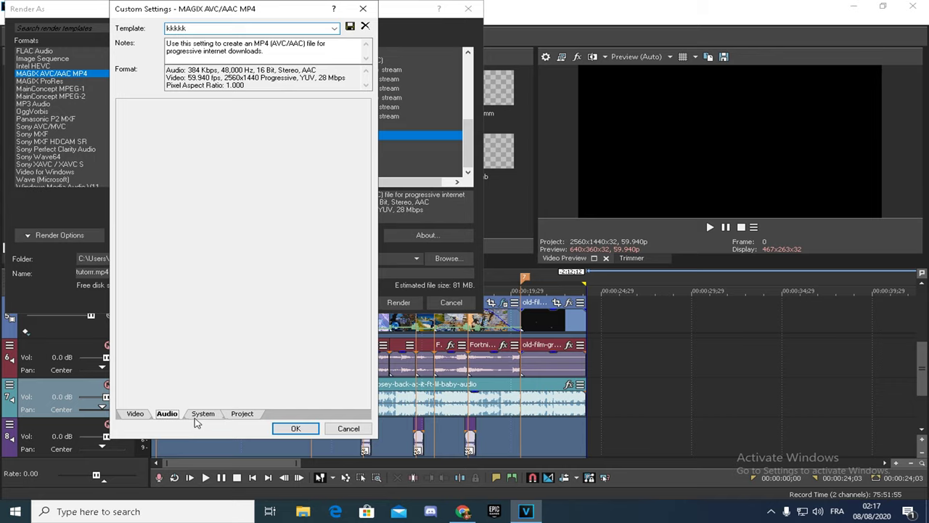